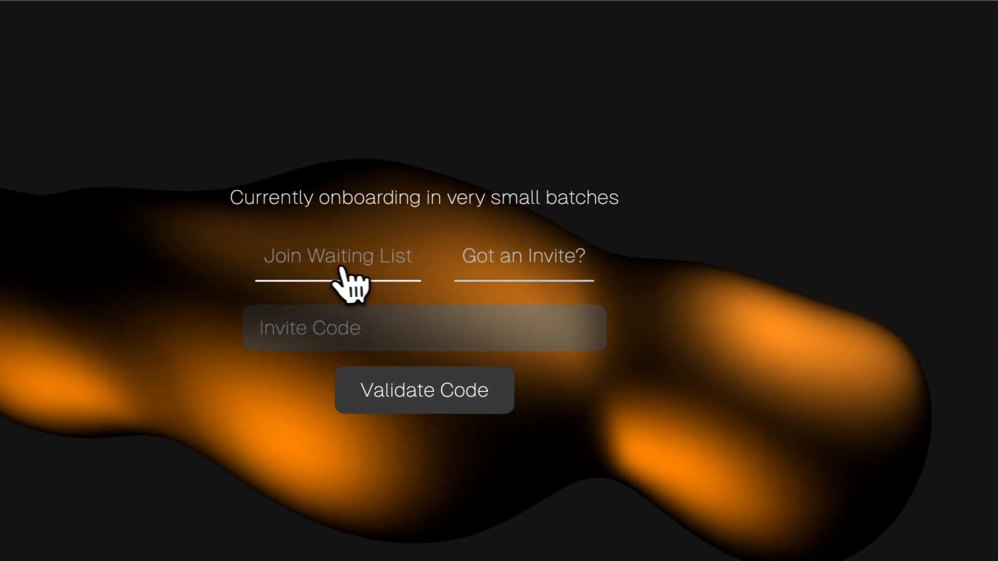
# - Examine the finished site's waiting list and invite code forms and its upper page sections
pyautogui.click(371, 260)
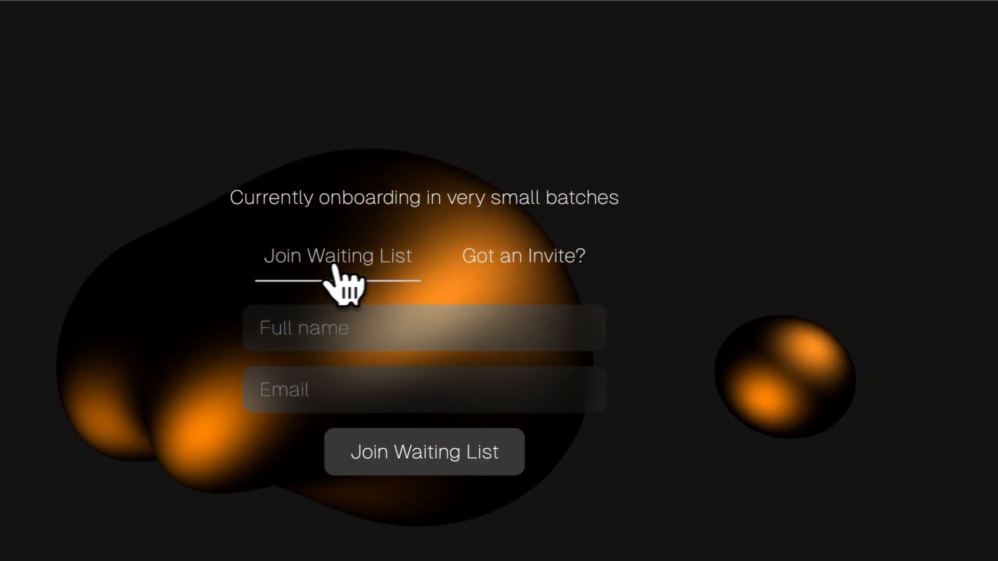
pyautogui.click(533, 258)
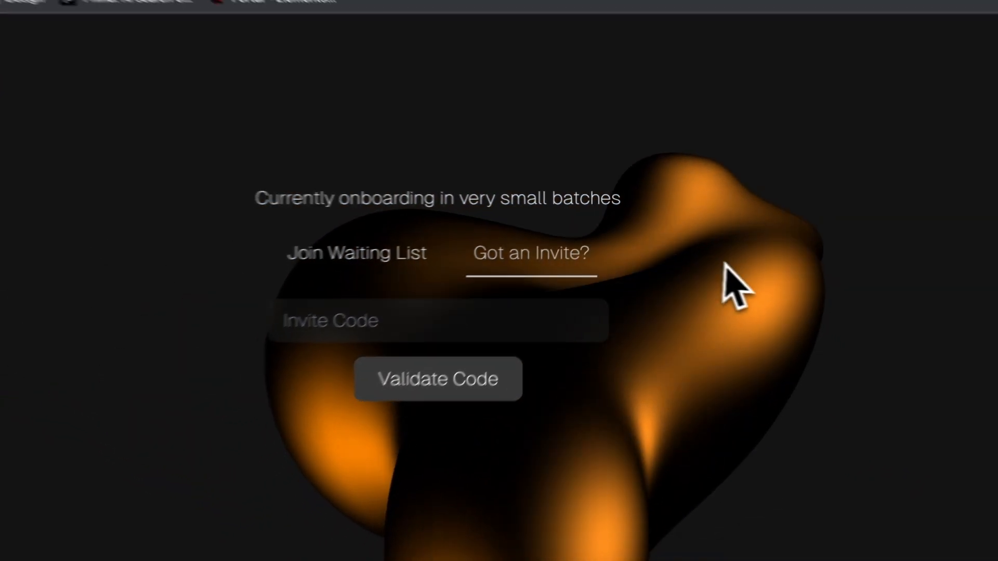
pyautogui.scroll(15, 725, 264)
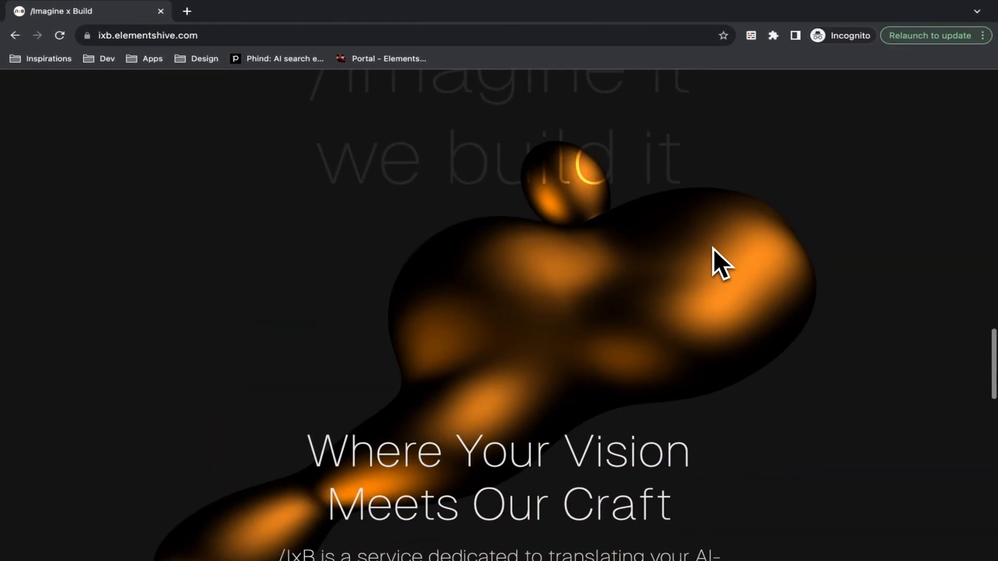
pyautogui.scroll(15, 713, 248)
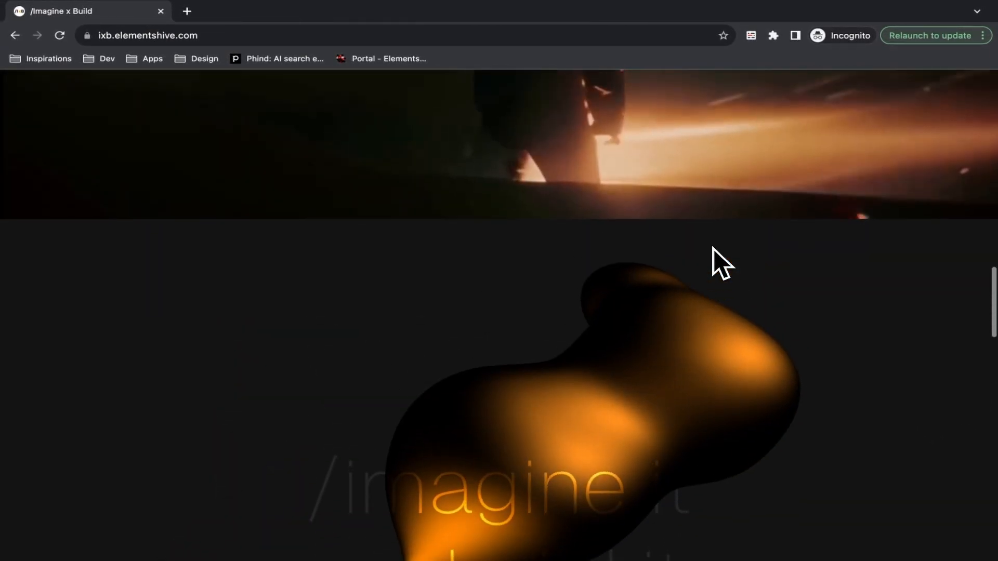
pyautogui.scroll(10, 713, 248)
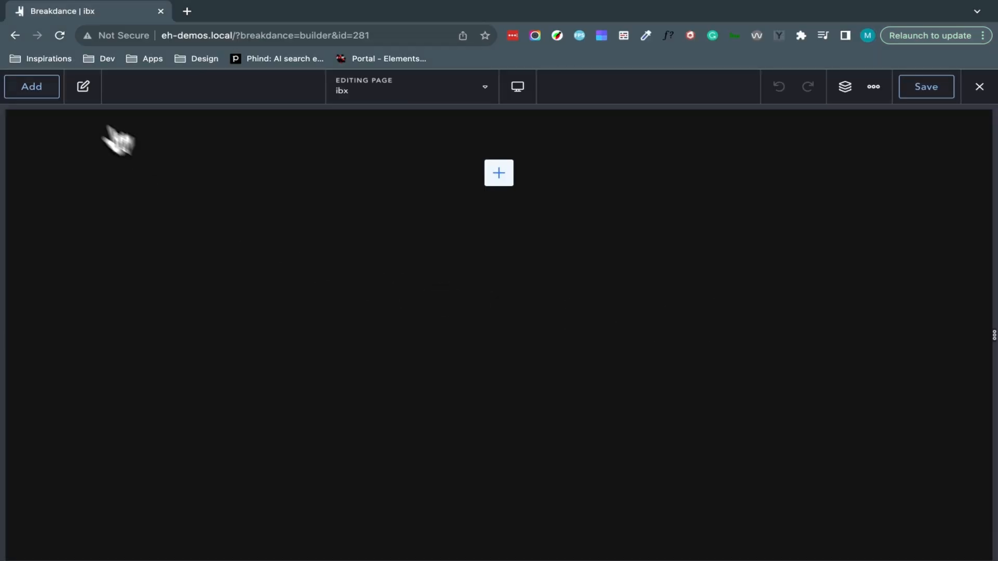
# - Add a section to the empty page and rename it Hero Section in the structure
pyautogui.click(31, 86)
pyautogui.click(58, 261)
pyautogui.click(845, 86)
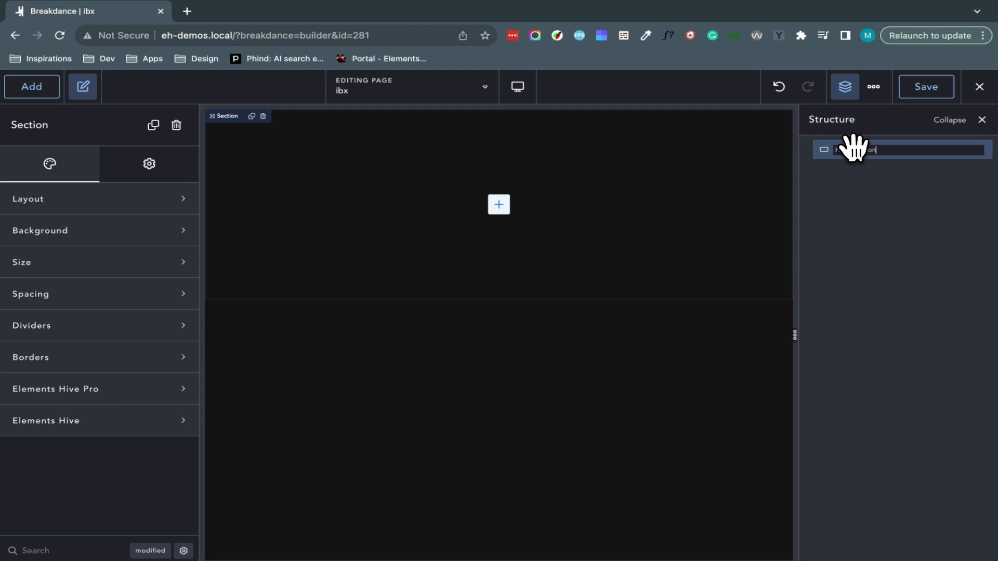
pyautogui.press('Return')
# - Give the Hero Section a custom height of 300 vh, full width, and 0 px padding on all sides
pyautogui.click(124, 261)
pyautogui.click(155, 302)
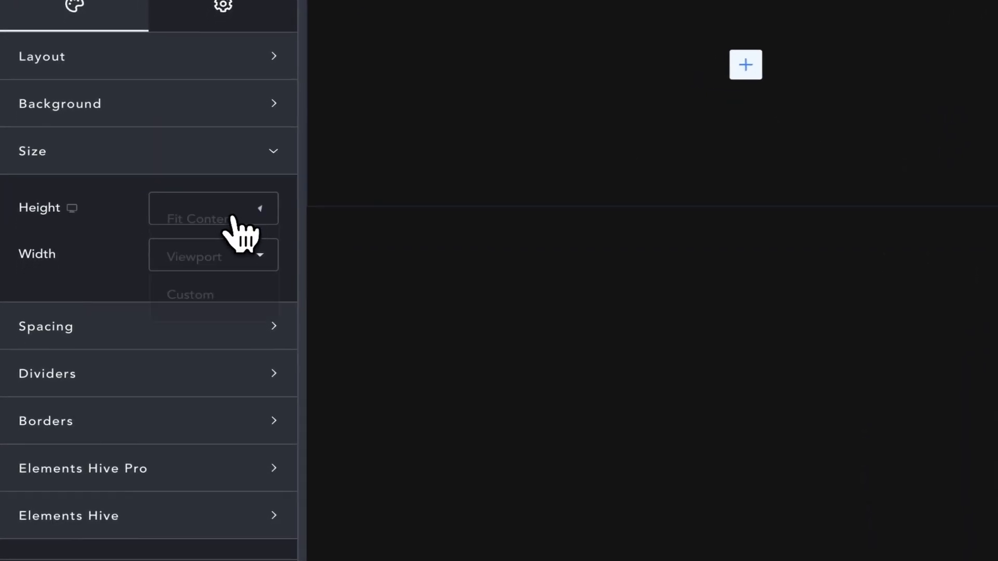
pyautogui.click(229, 295)
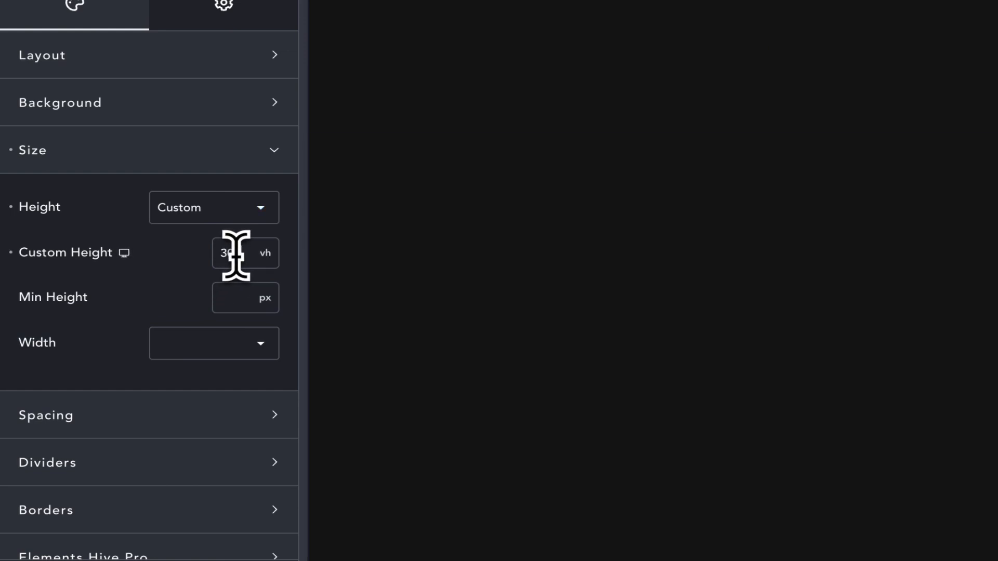
pyautogui.click(226, 342)
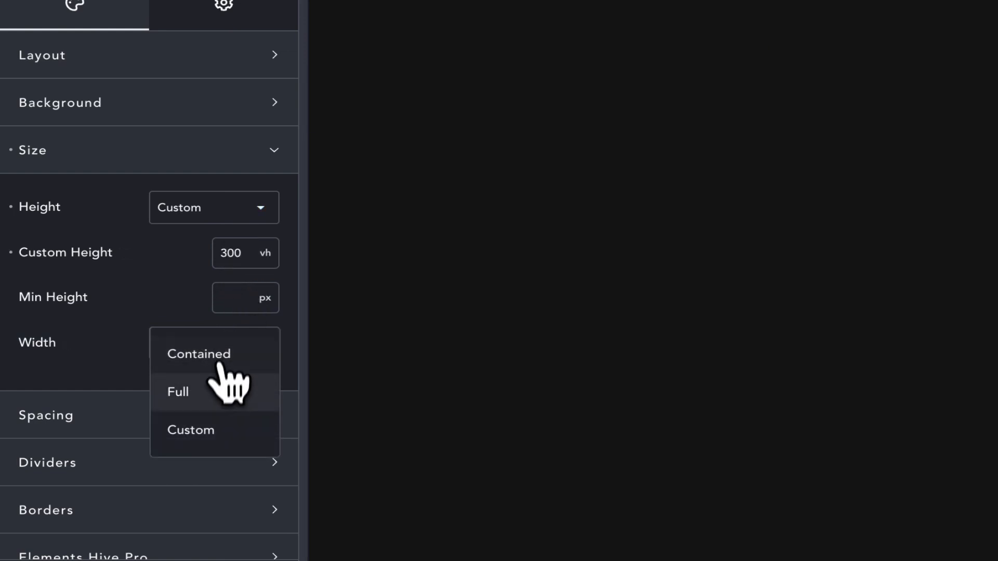
pyautogui.click(229, 399)
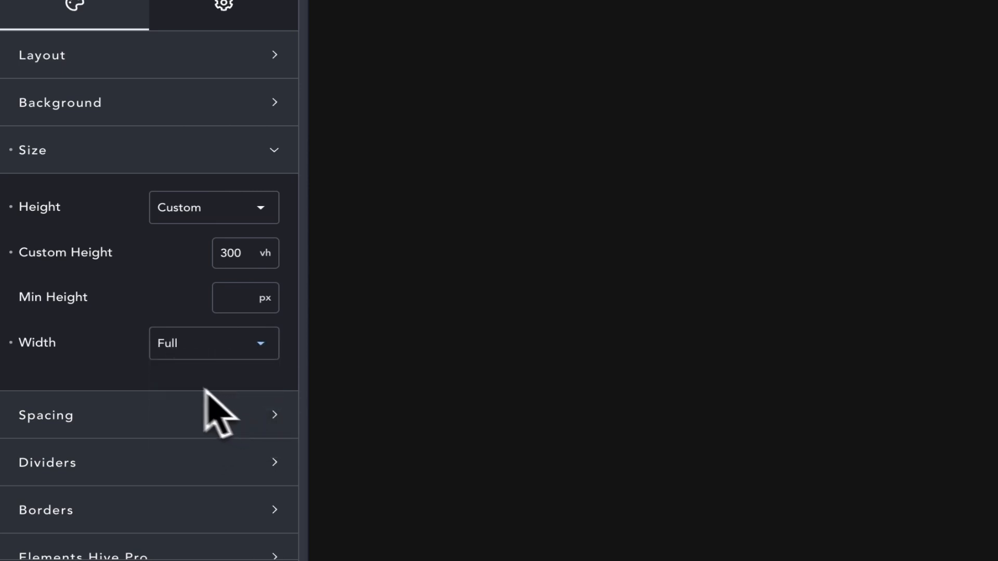
pyautogui.click(213, 156)
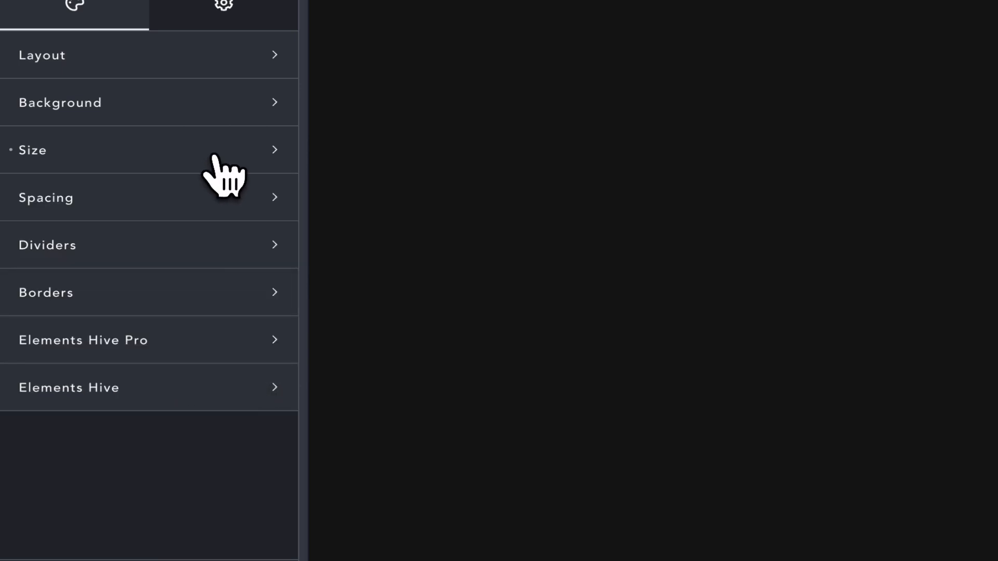
pyautogui.click(208, 200)
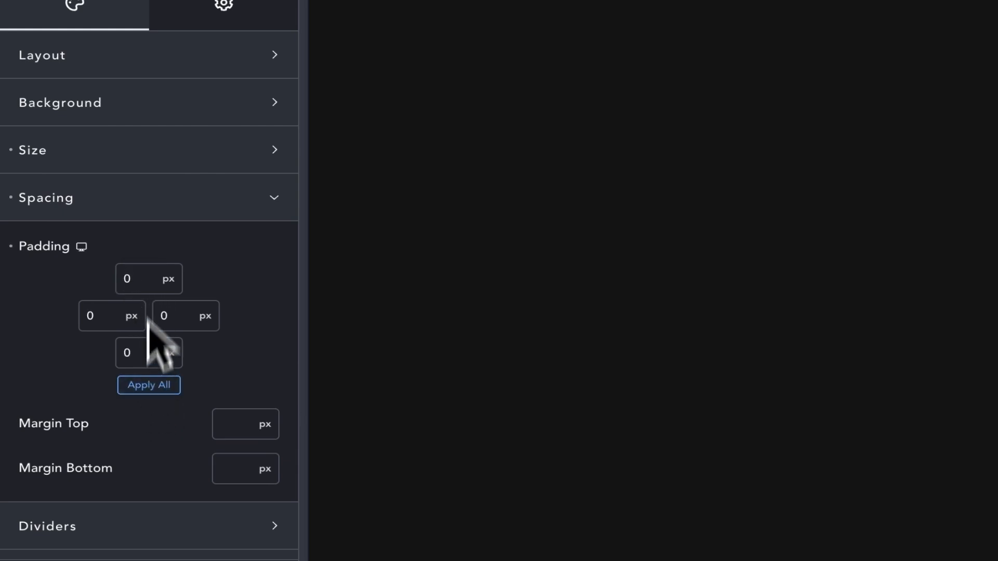
pyautogui.click(173, 218)
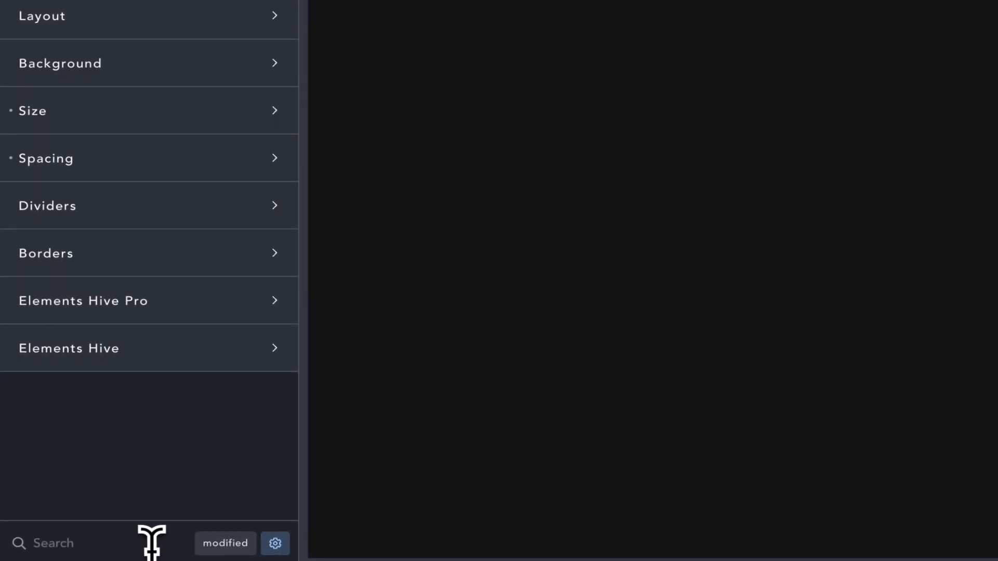
# - Find the section wrapper's overflow setting and set it to hidden
pyautogui.click(152, 543)
pyautogui.write('overf')
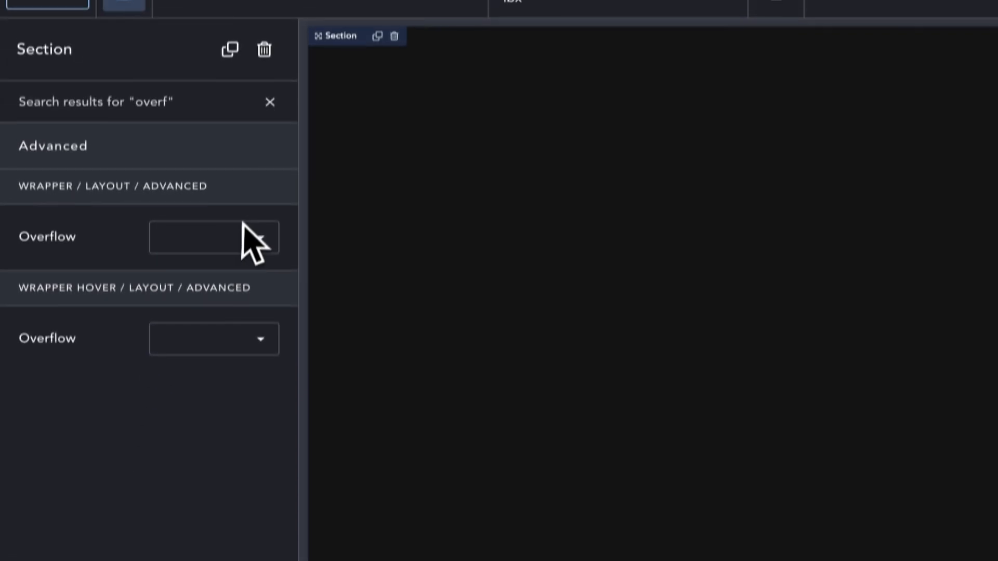
pyautogui.click(250, 96)
pyautogui.click(229, 298)
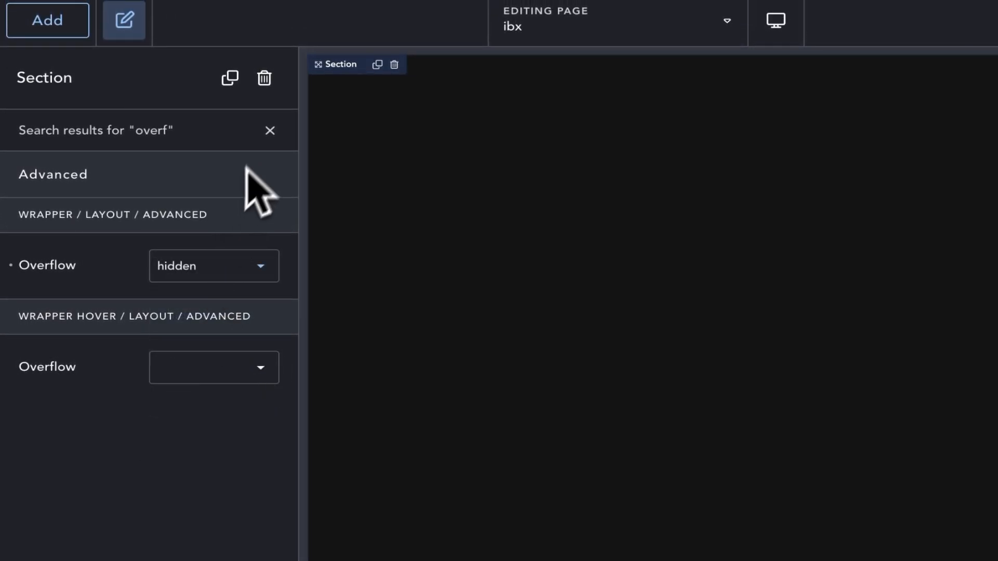
pyautogui.click(270, 131)
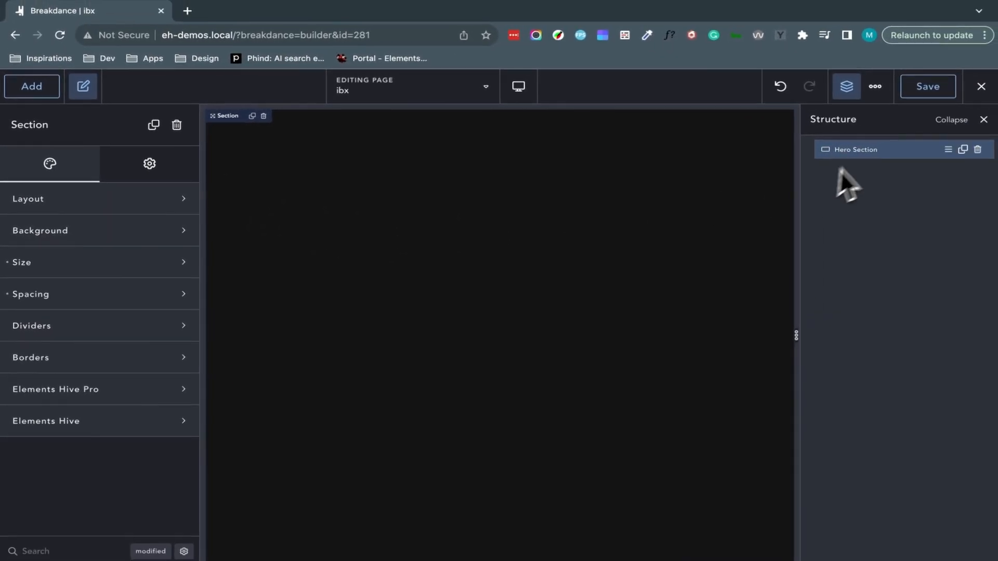
# - Add a div inside the Hero Section and name it Sticky Wrapper
pyautogui.click(31, 87)
pyautogui.click(63, 204)
pyautogui.write('di')
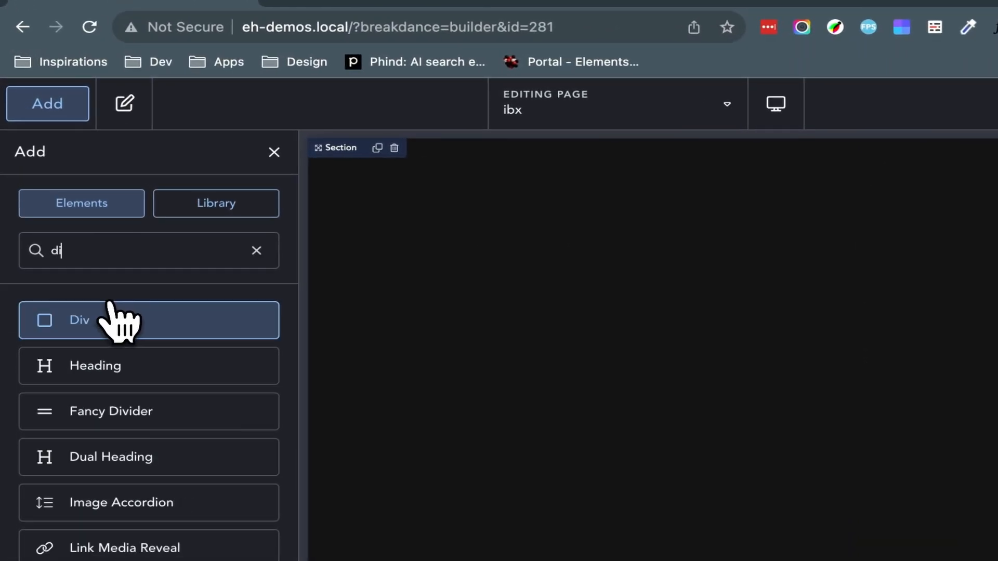
pyautogui.click(78, 233)
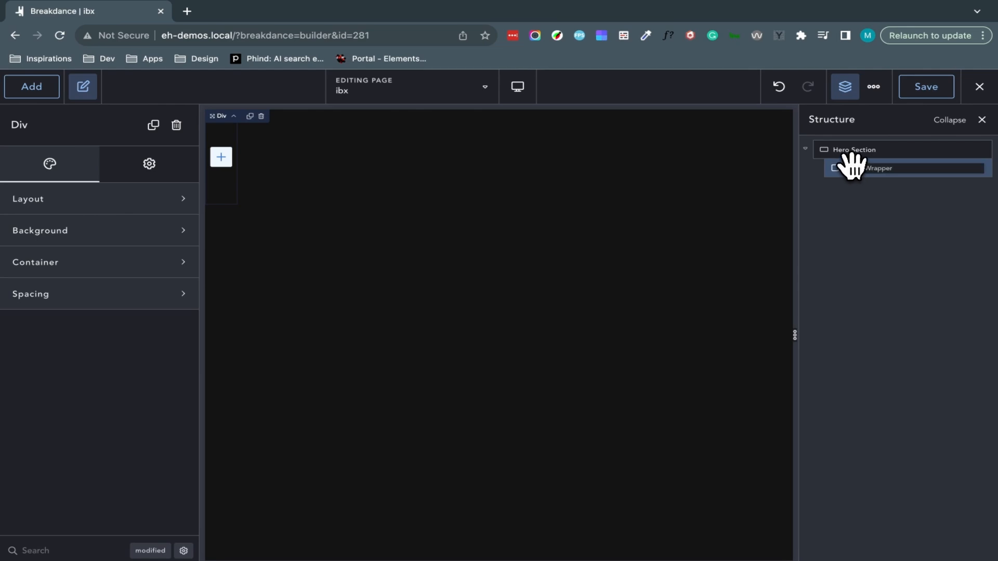
# - Set the Sticky Wrapper's width to 100 vw and its minimum height to 100 vh
pyautogui.click(140, 267)
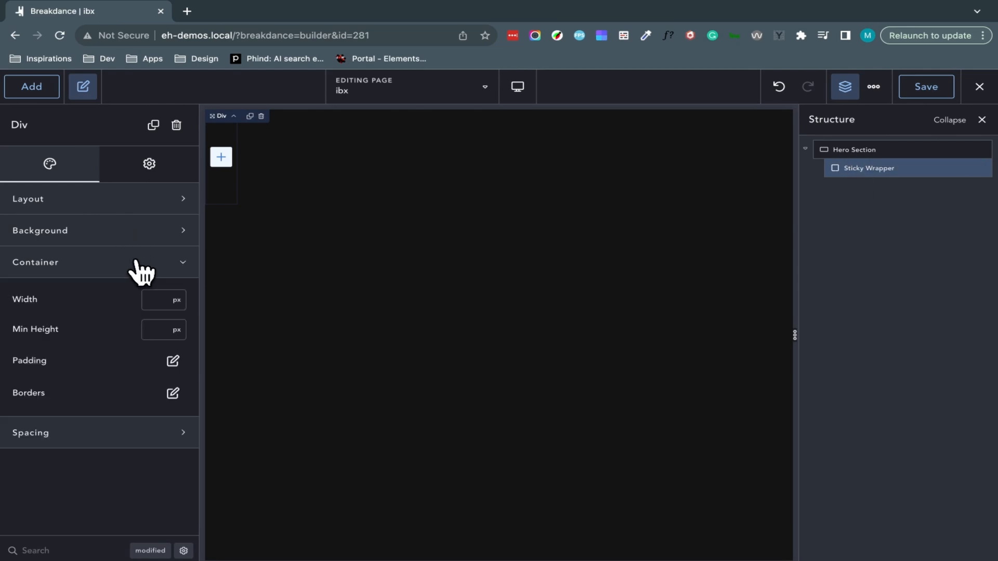
pyautogui.click(151, 300)
pyautogui.write('100')
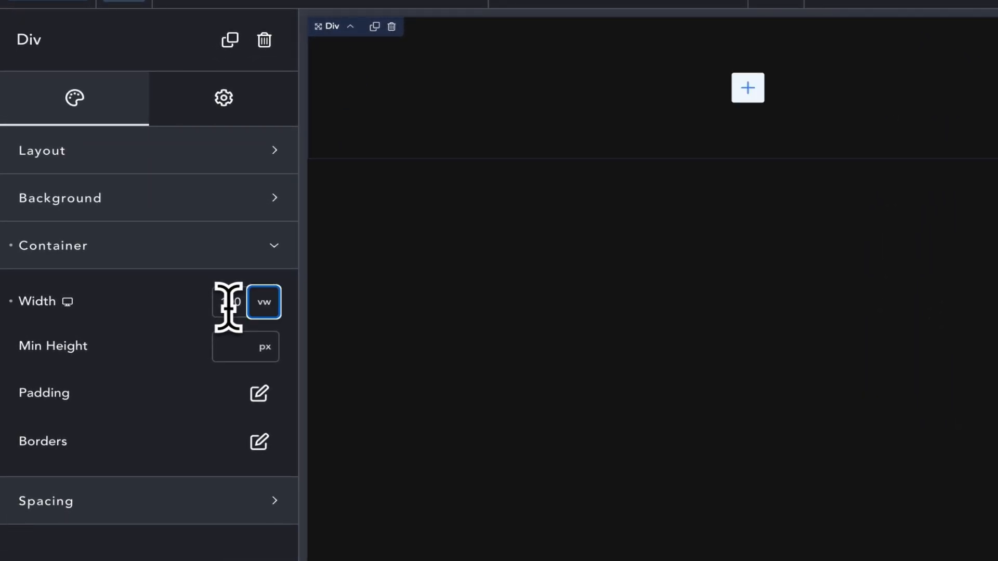
pyautogui.write('vvh')
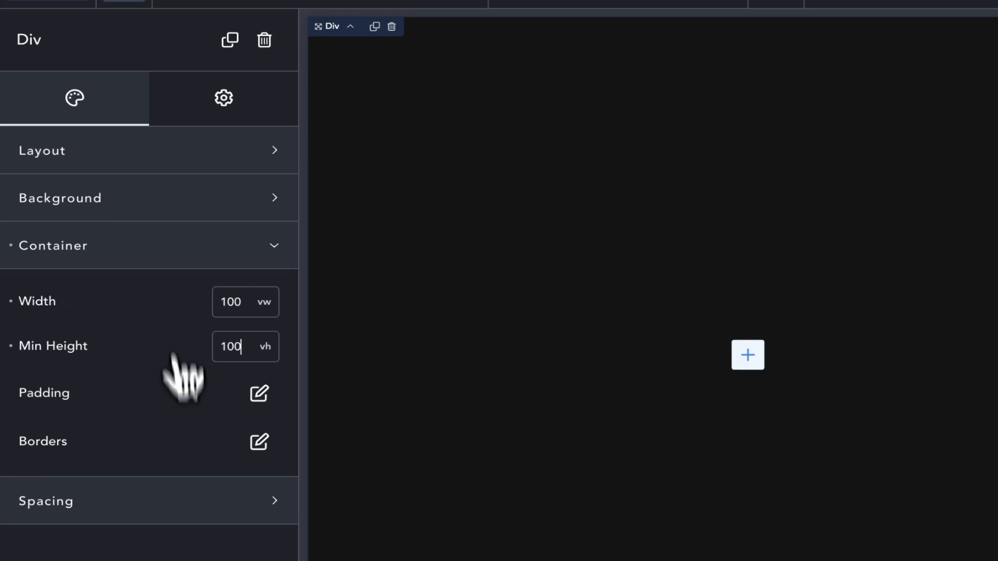
# - Make the Sticky Wrapper stick to the top position, relative to its parent
pyautogui.click(231, 101)
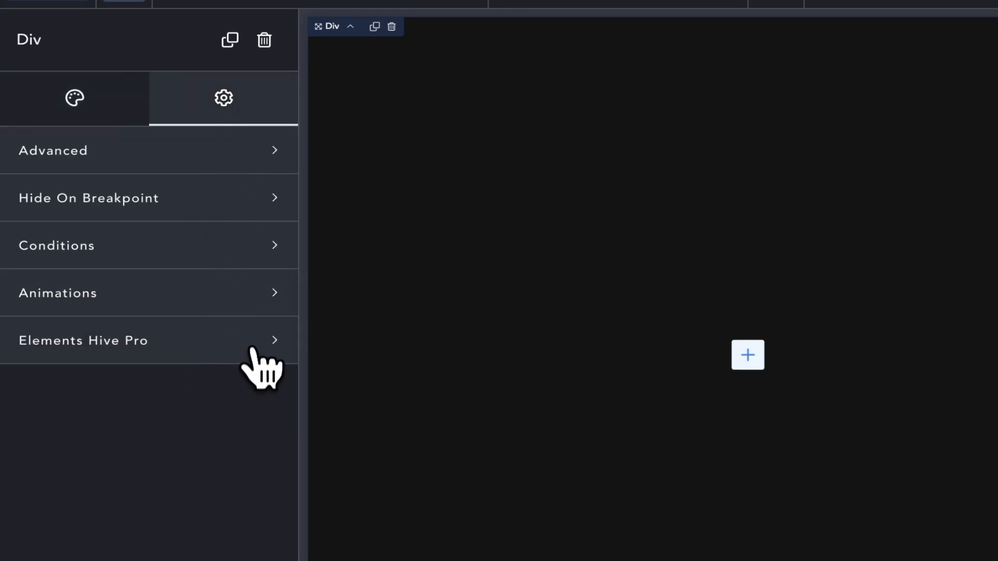
pyautogui.click(263, 293)
pyautogui.click(259, 448)
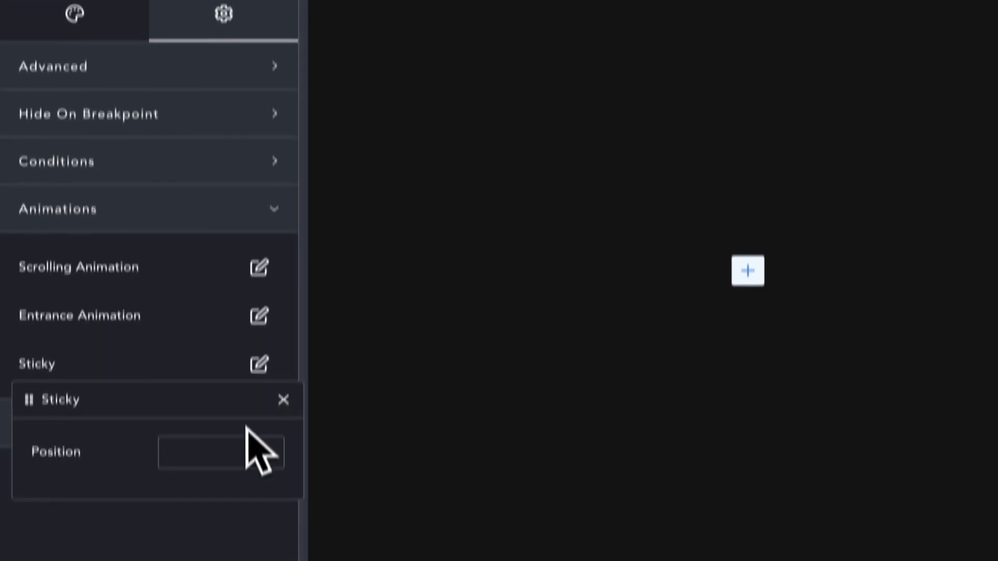
pyautogui.click(252, 408)
pyautogui.click(228, 410)
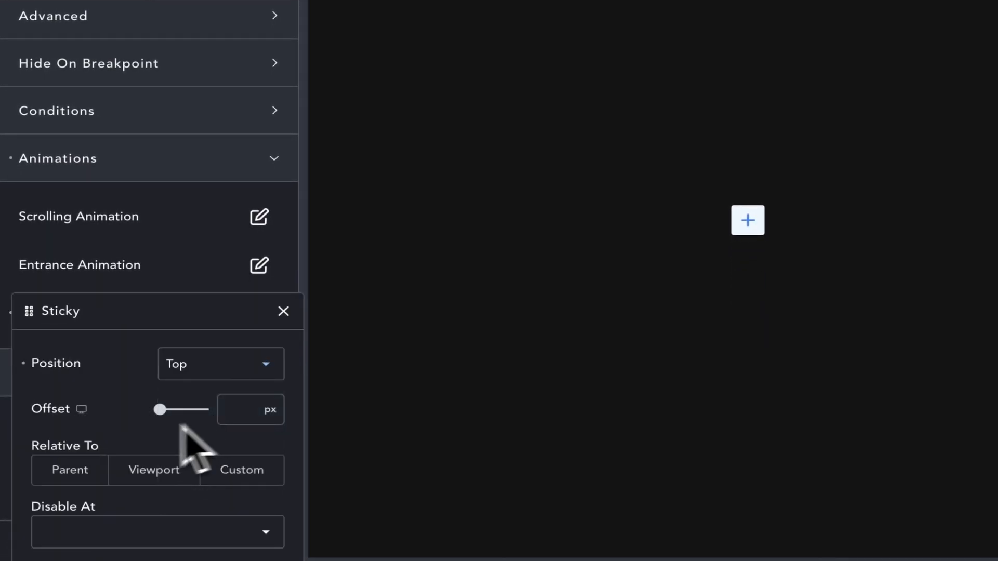
pyautogui.click(78, 470)
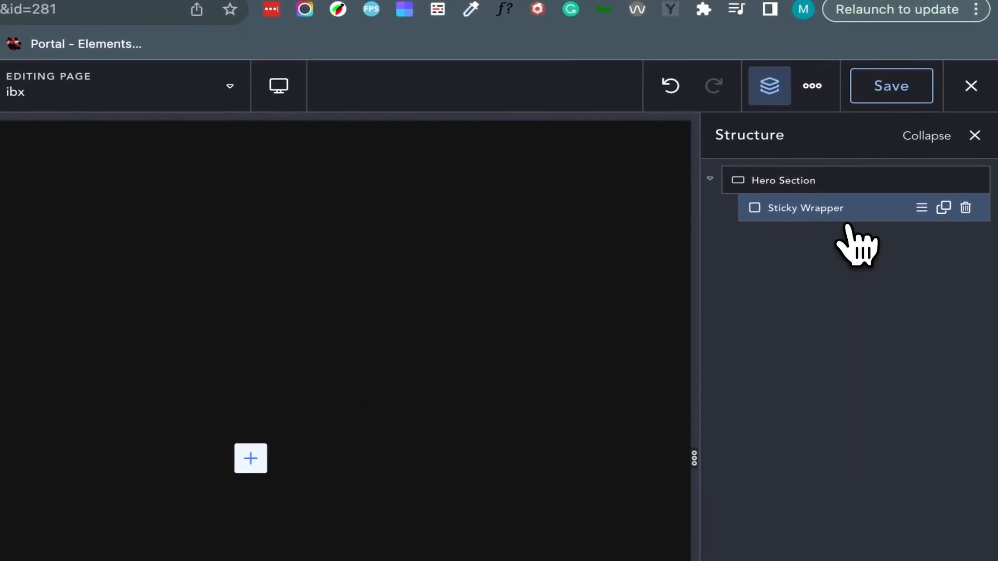
# - Add a video element inside the Sticky Wrapper and set its source to ixb-vid-bg-1.mp4 from the media library
pyautogui.click(37, 92)
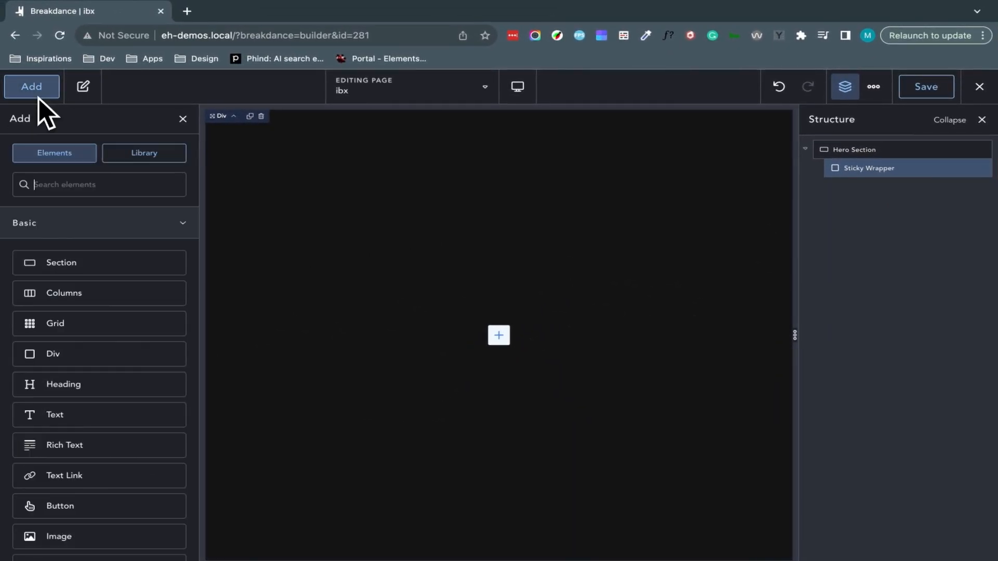
pyautogui.write('vide')
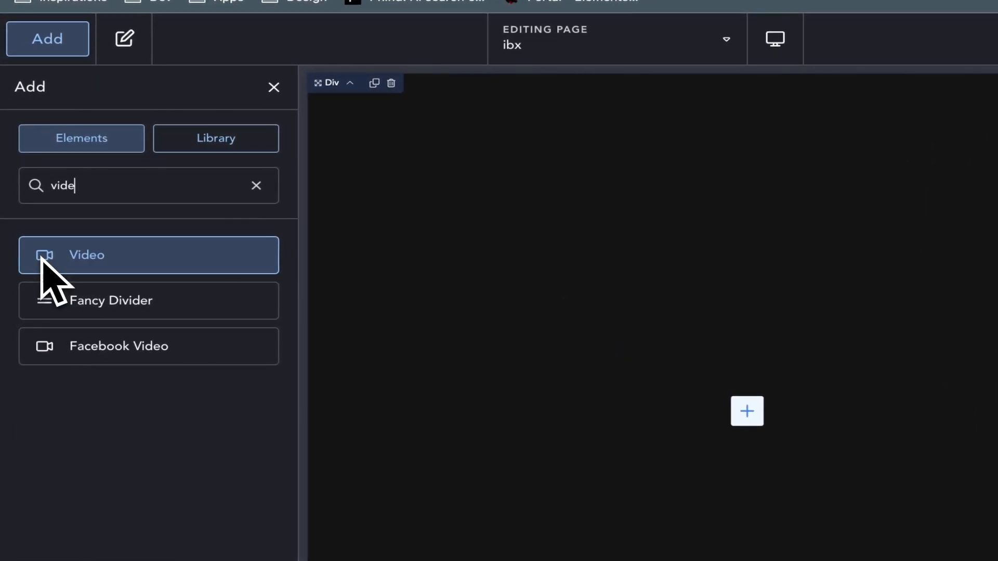
pyautogui.click(28, 233)
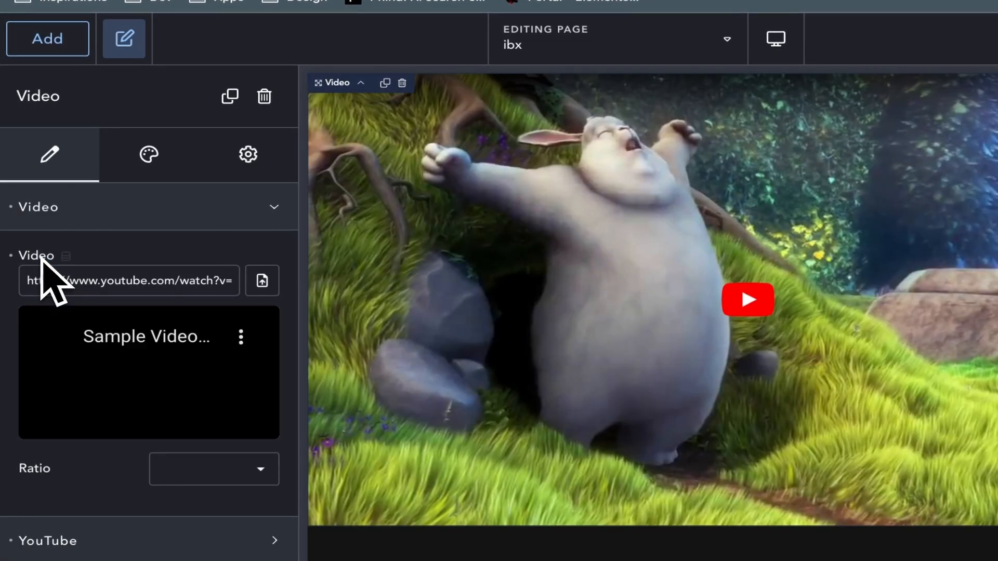
pyautogui.click(262, 280)
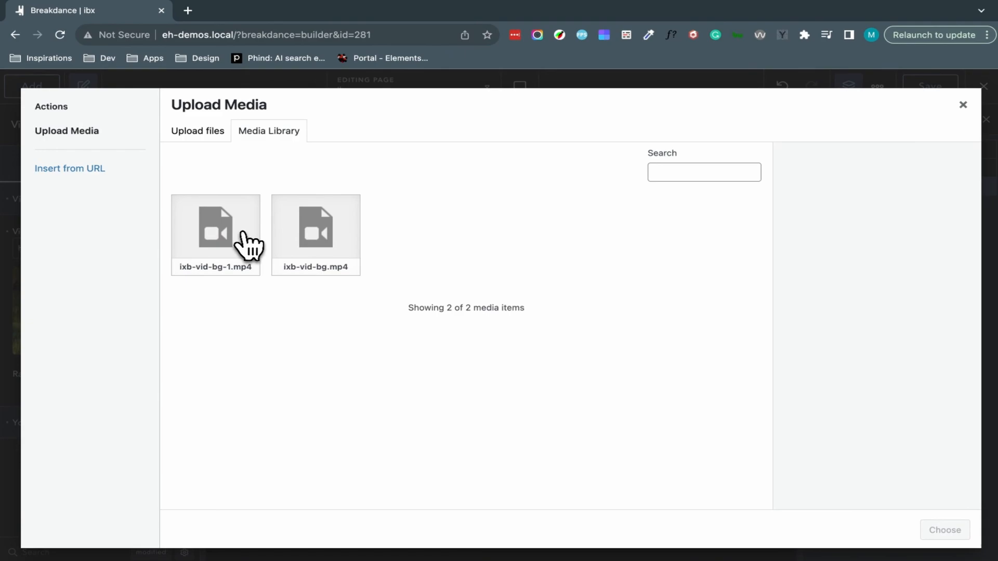
pyautogui.click(247, 244)
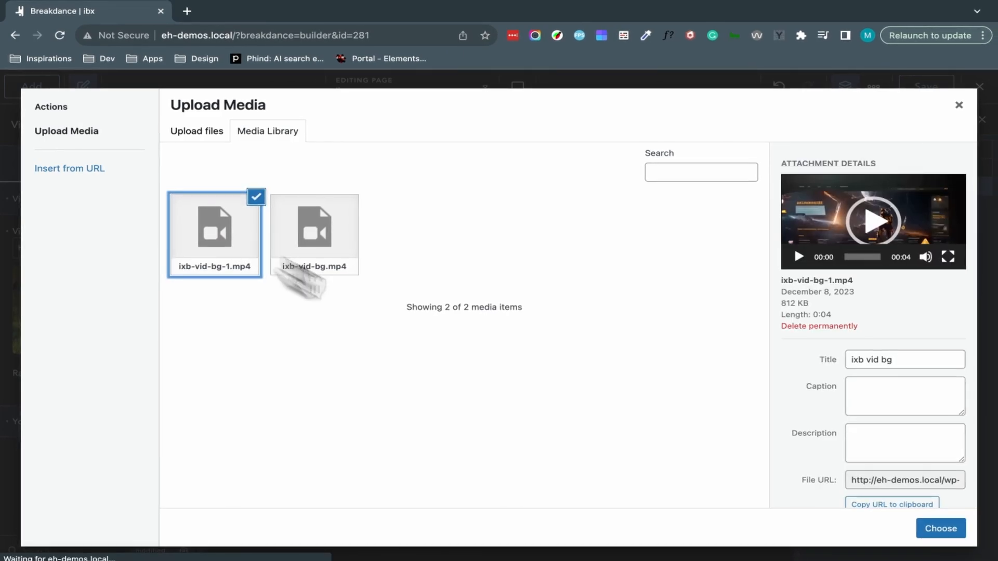
pyautogui.click(924, 529)
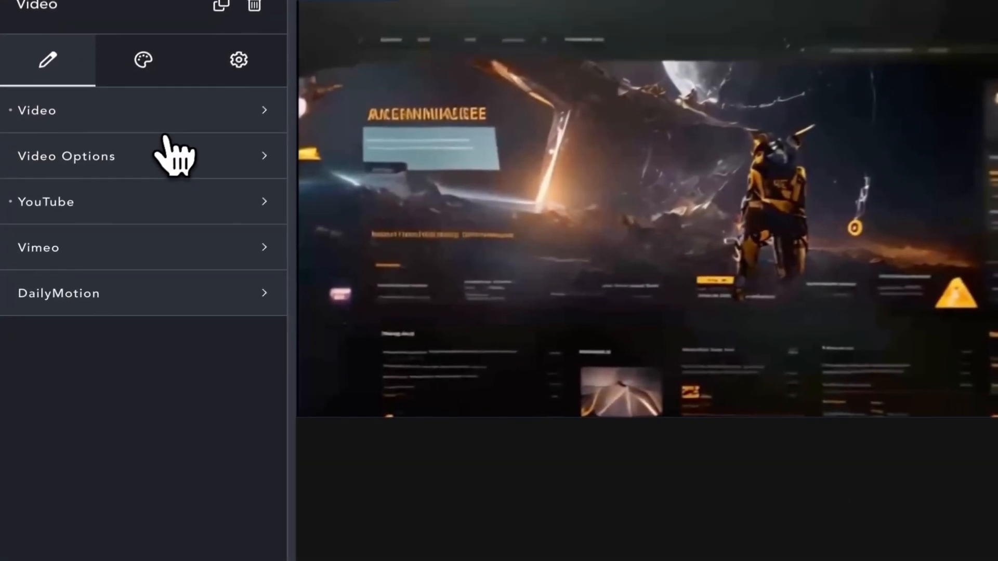
# - Enable autoplay, loop and muted playback in the video's options, leaving controls off
pyautogui.moveTo(11, 205)
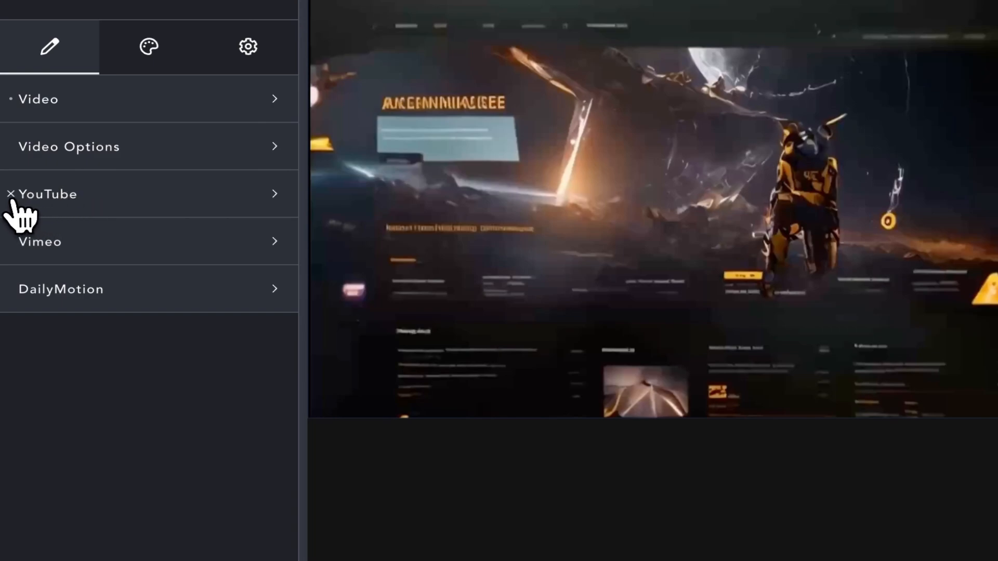
pyautogui.click(110, 165)
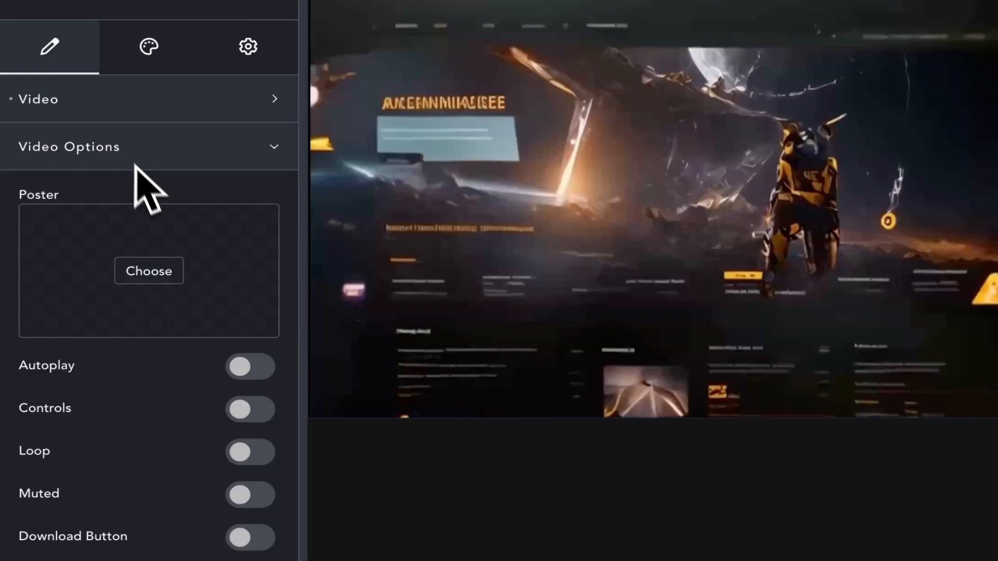
pyautogui.click(250, 410)
pyautogui.click(250, 410)
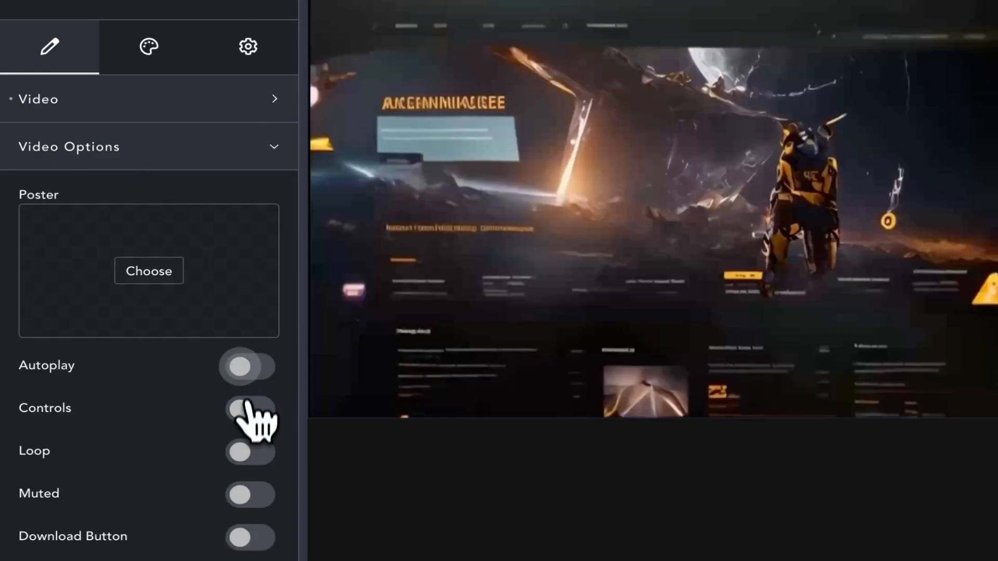
pyautogui.click(250, 367)
pyautogui.click(240, 452)
pyautogui.click(243, 495)
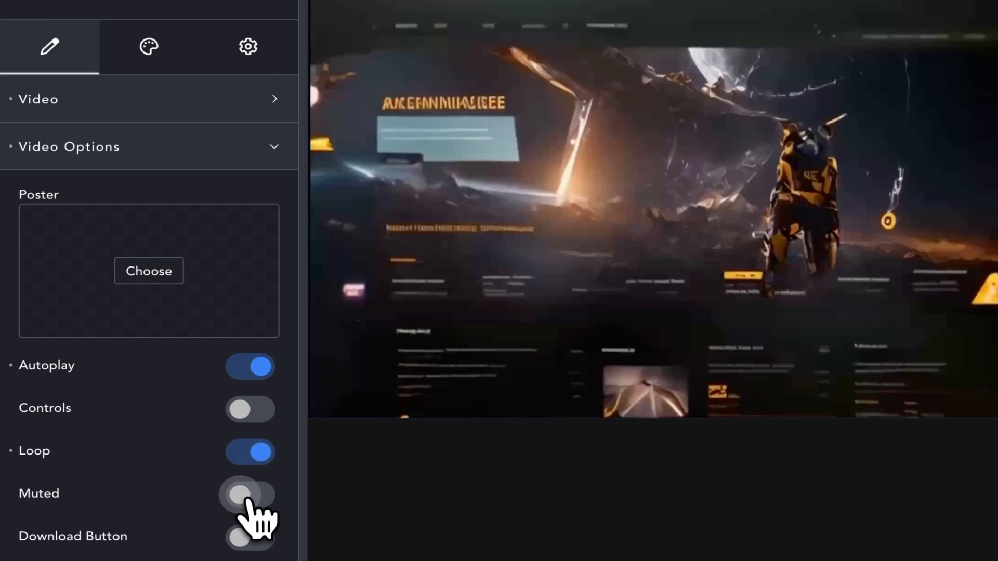
# - Set the video container's width to 100%
pyautogui.click(189, 151)
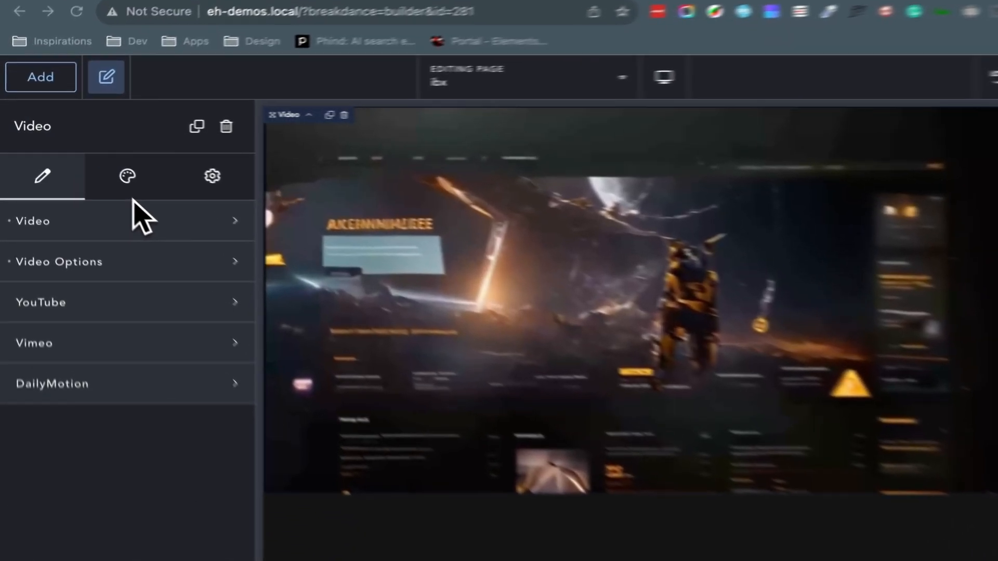
pyautogui.click(149, 52)
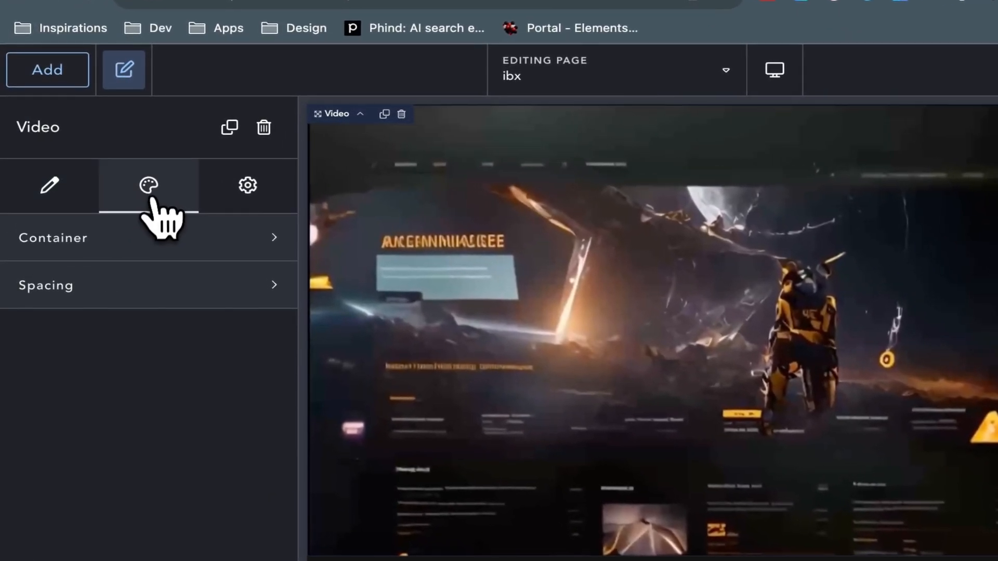
pyautogui.click(159, 237)
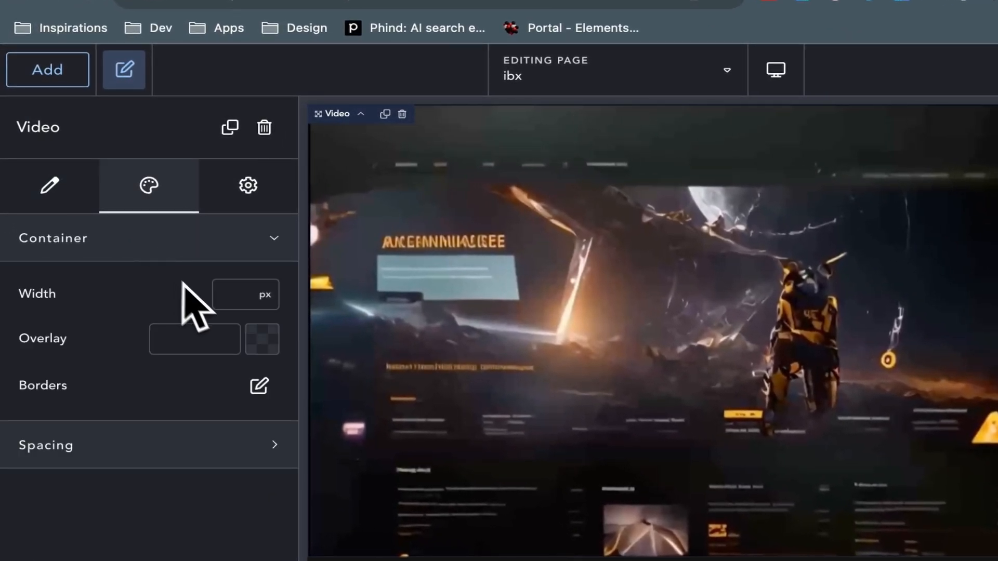
pyautogui.click(226, 288)
pyautogui.write('100%')
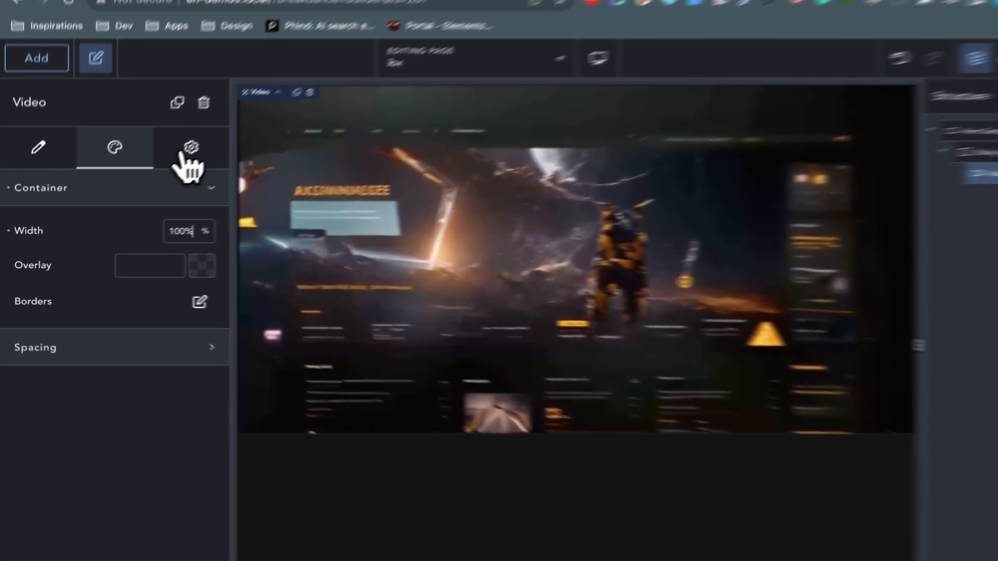
# - Find the video's wrapper size settings by searching for "hei" and set the wrapper height to 100 vh
pyautogui.click(166, 163)
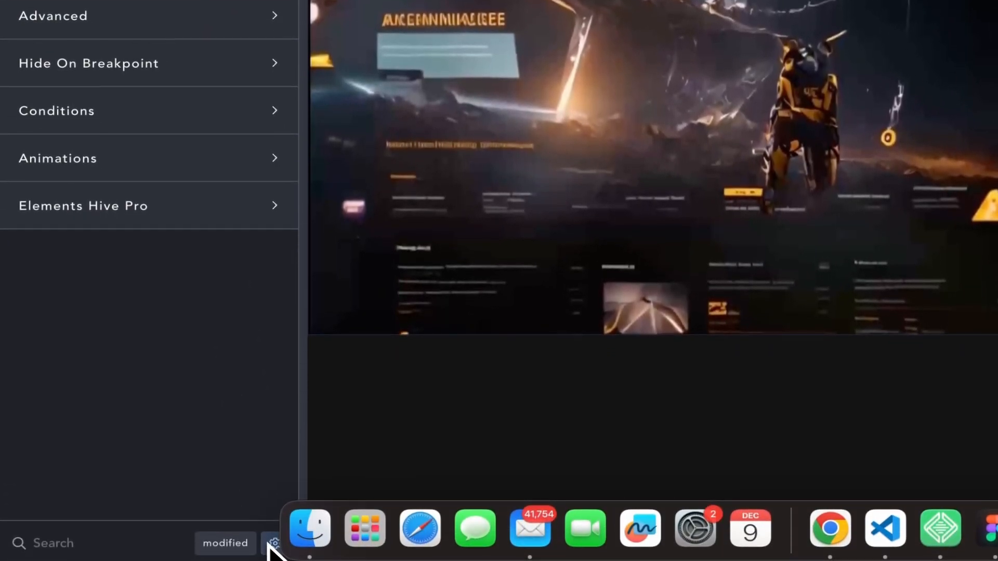
pyautogui.click(141, 550)
pyautogui.write('hei')
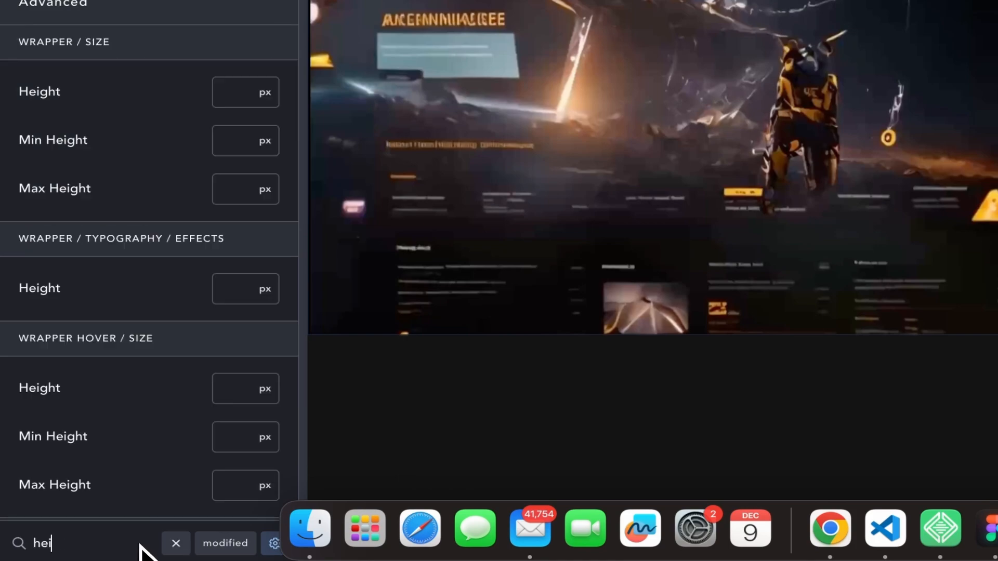
pyautogui.write('100vh')
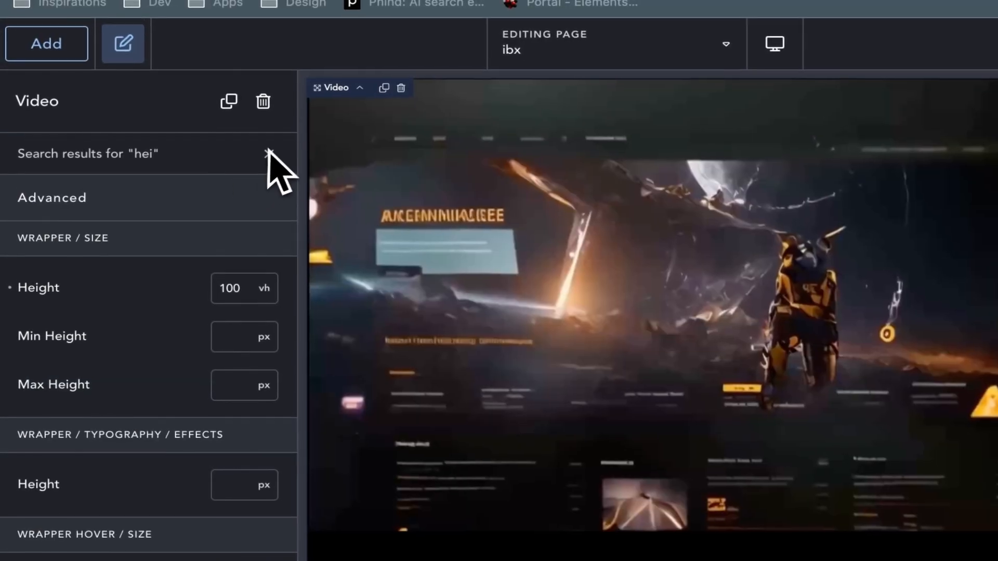
pyautogui.click(269, 106)
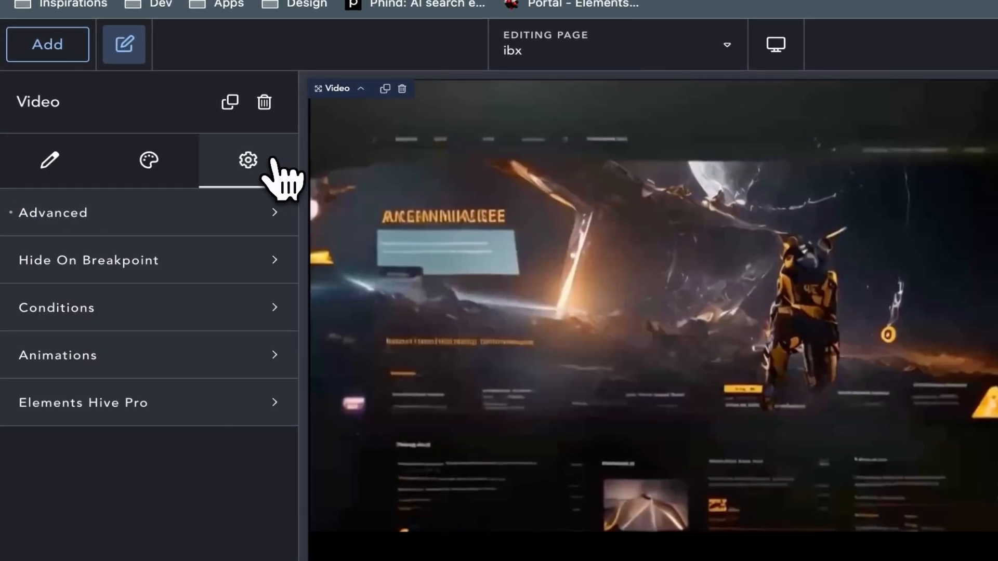
# - Replace the video's custom CSS with a %%SELECTOR%% .ee-video-container rule setting height: 100%, and check it in the enlarged editor
pyautogui.click(207, 207)
pyautogui.click(131, 362)
pyautogui.hotkey('ctrl', 'a')
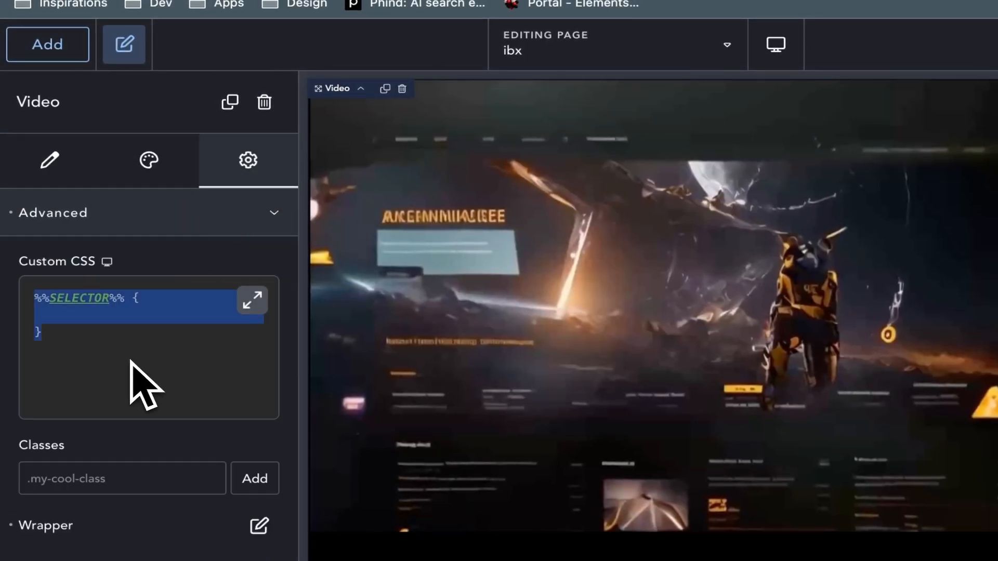
pyautogui.write('%%SELECTOR%% .ee-video-container{   height: 100%; }')
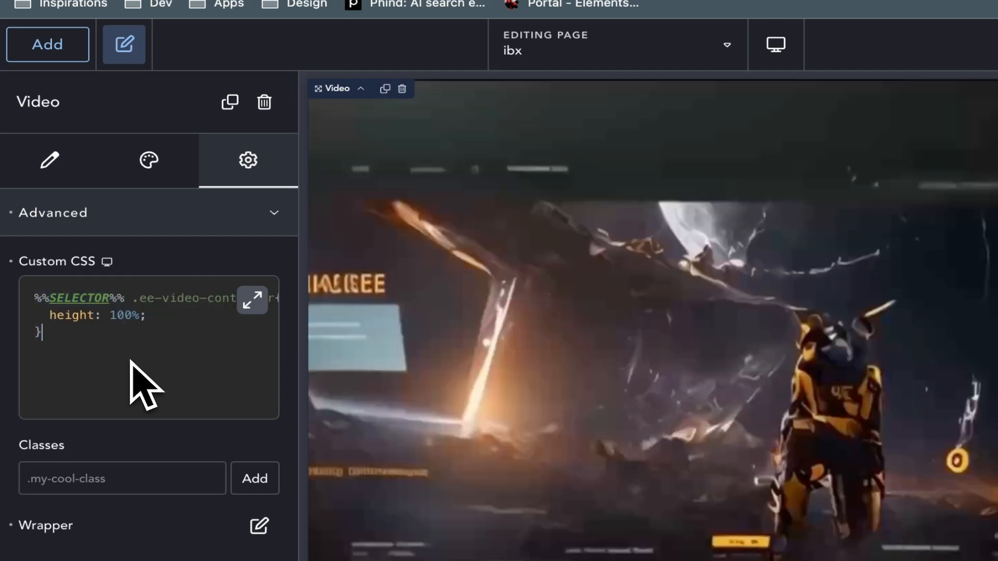
pyautogui.click(248, 304)
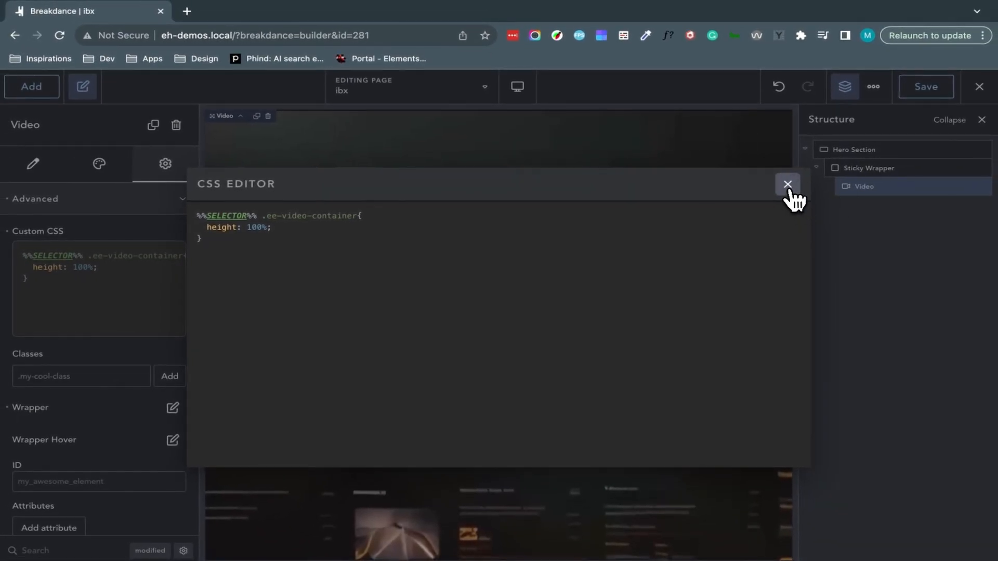
pyautogui.click(788, 185)
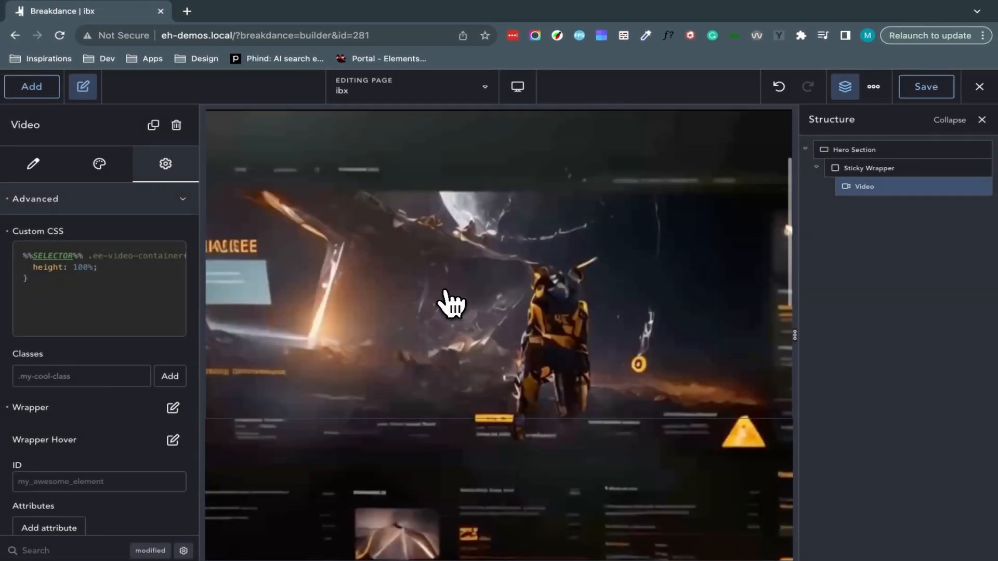
# - Add a div below the video and give it the IxB2 image from the media library as its background
pyautogui.click(46, 86)
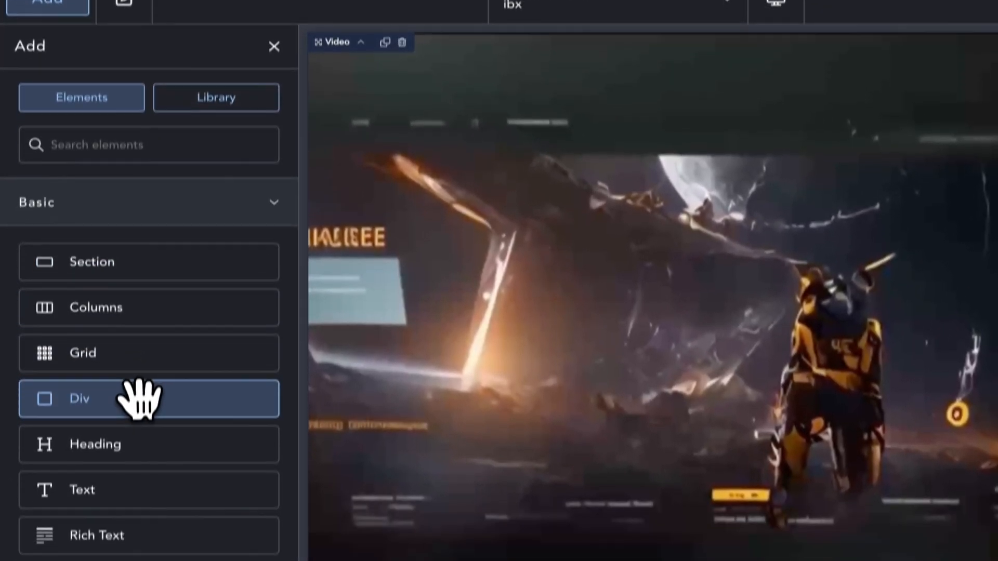
pyautogui.click(136, 458)
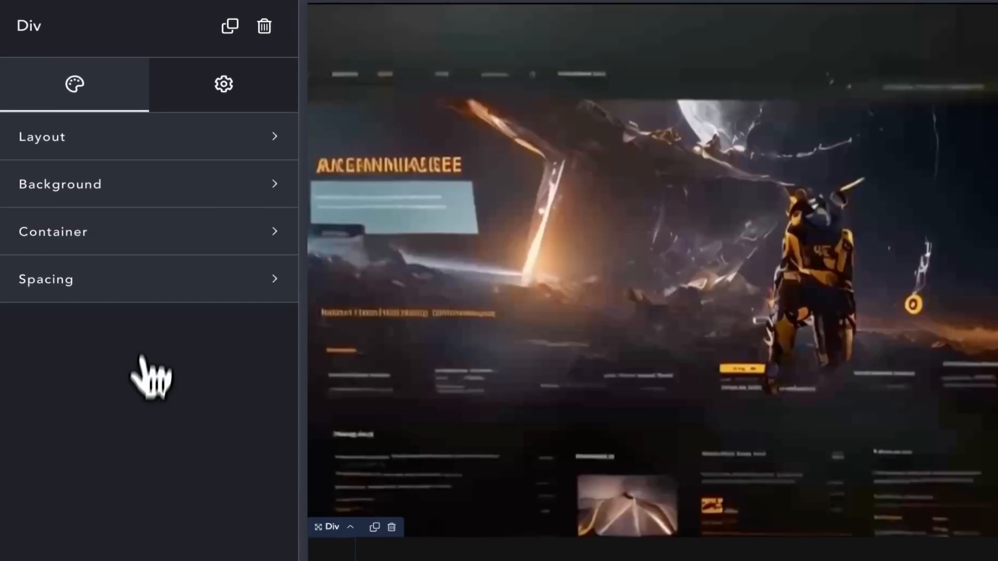
pyautogui.click(186, 196)
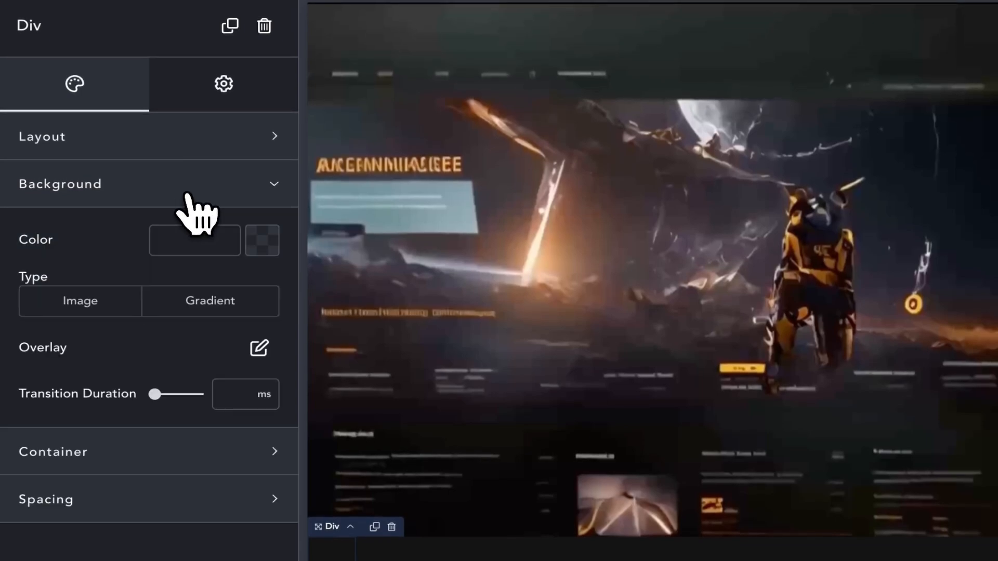
pyautogui.click(109, 309)
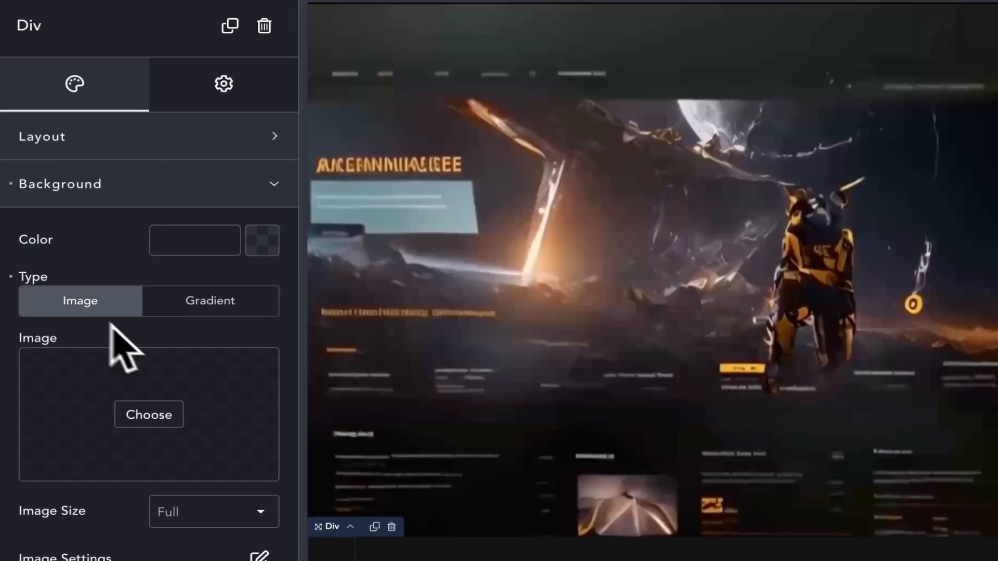
pyautogui.click(173, 409)
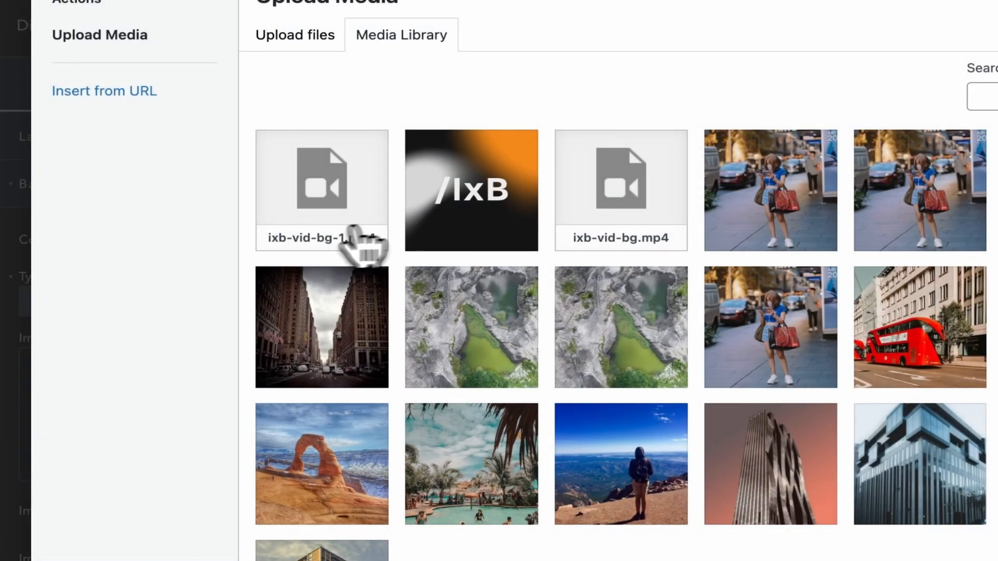
pyautogui.click(473, 231)
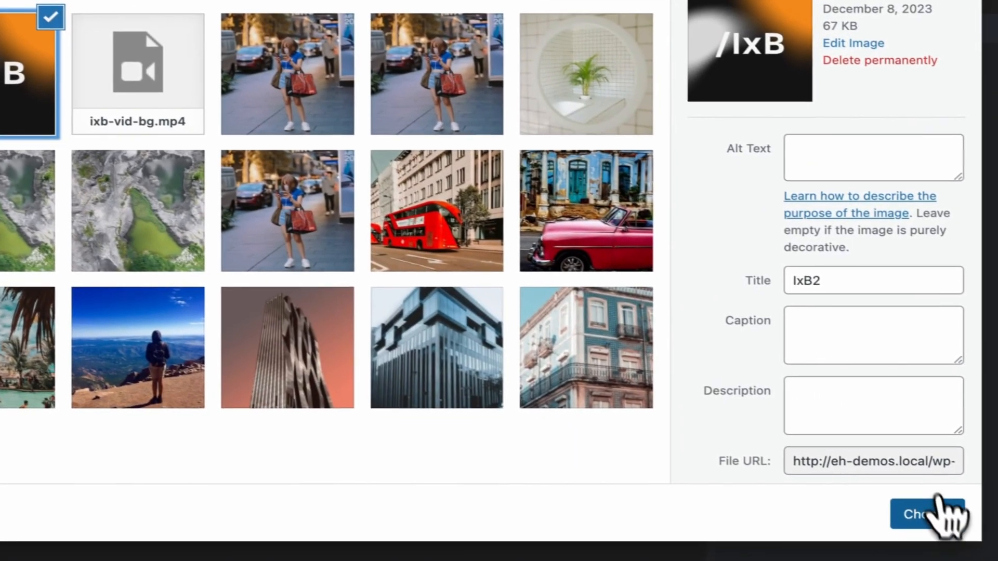
pyautogui.click(935, 513)
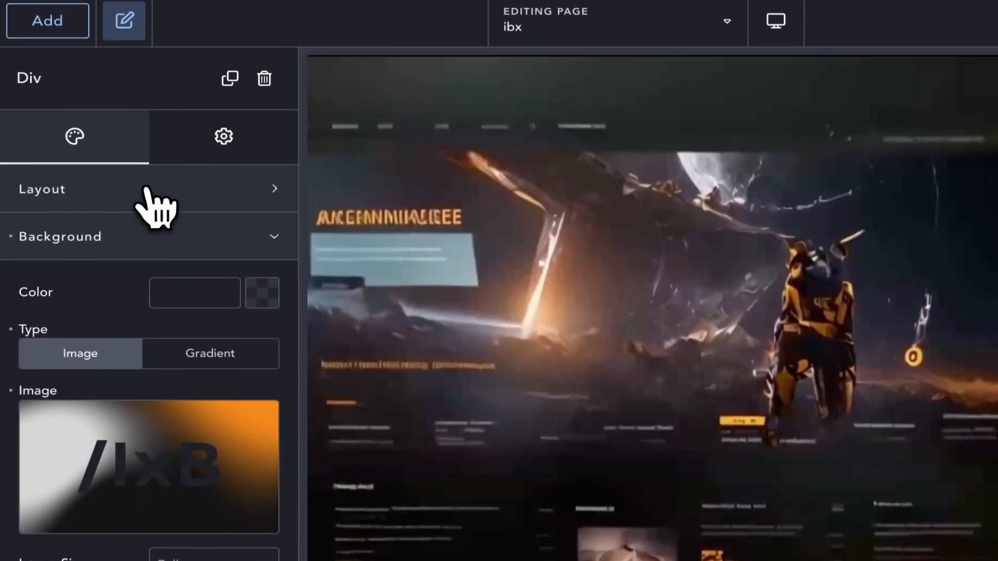
# - Set the div container's width and minimum height both to 100%
pyautogui.click(149, 238)
pyautogui.click(140, 284)
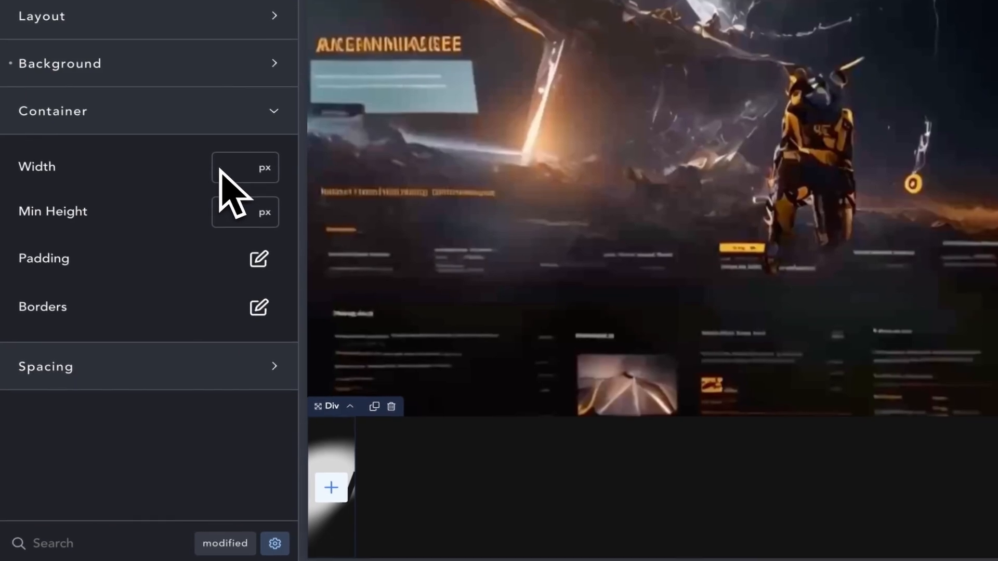
pyautogui.click(222, 345)
pyautogui.write('100')
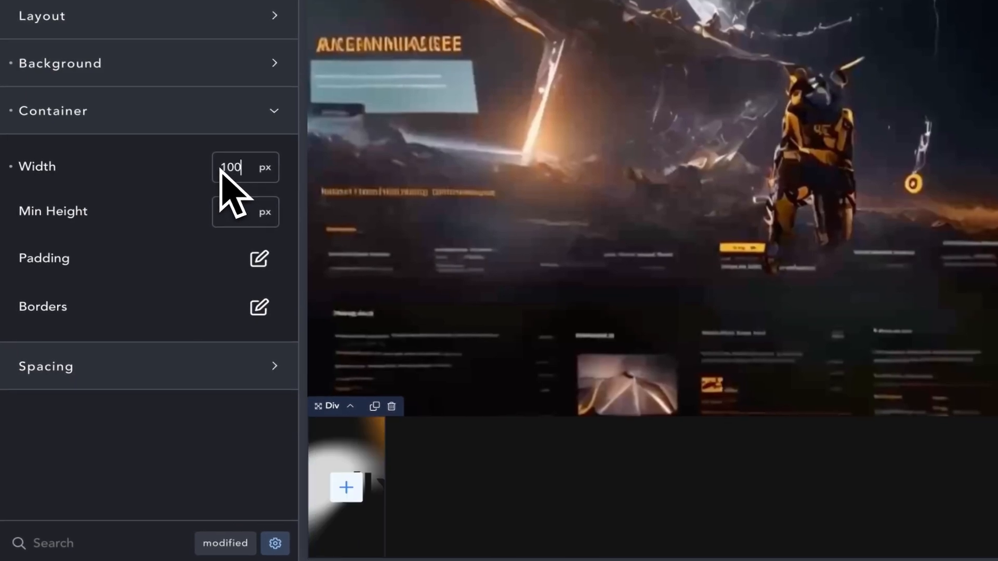
pyautogui.write('%')
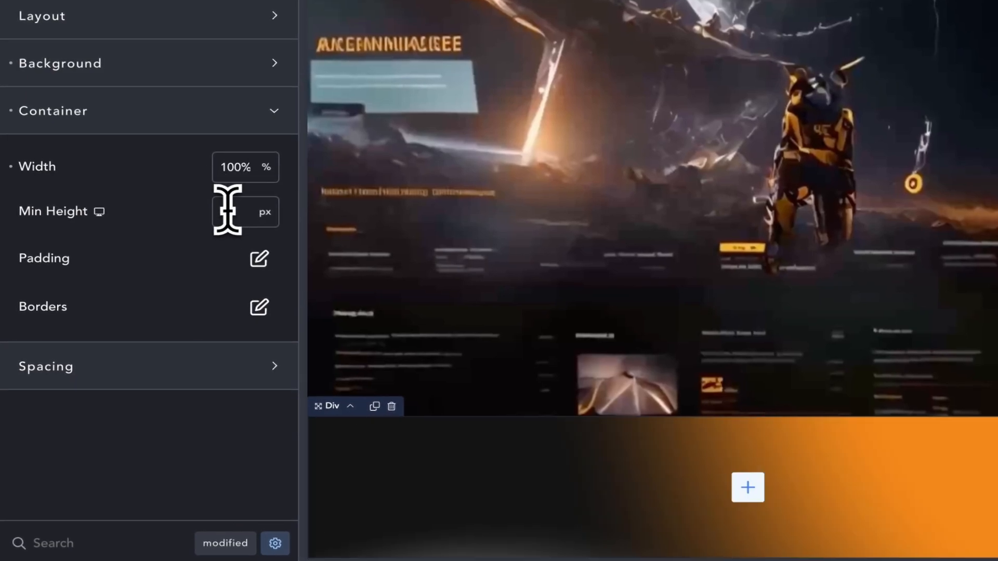
pyautogui.click(228, 210)
pyautogui.write('100%')
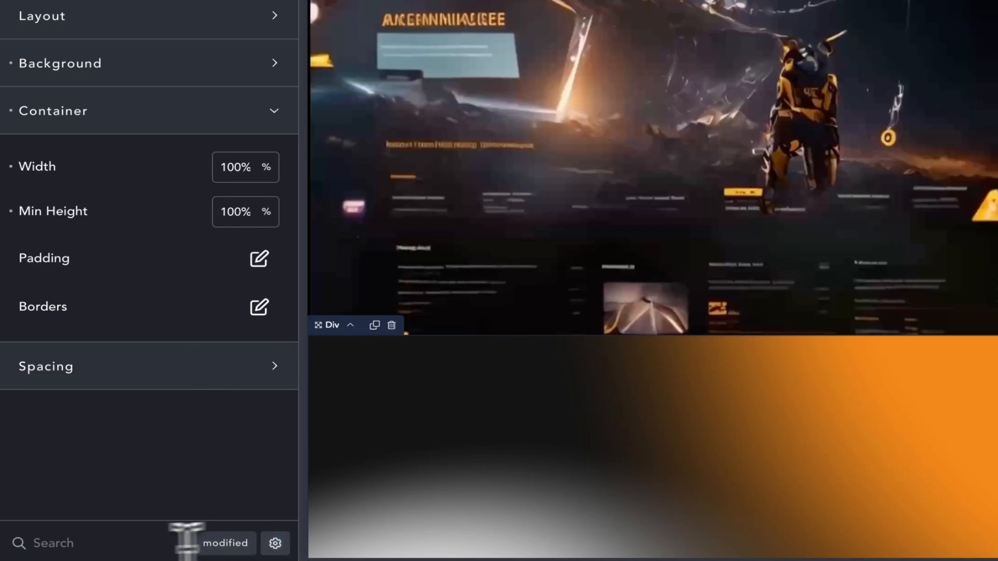
# - Search the div's settings for "posi"
pyautogui.click(95, 543)
pyautogui.write('posi')
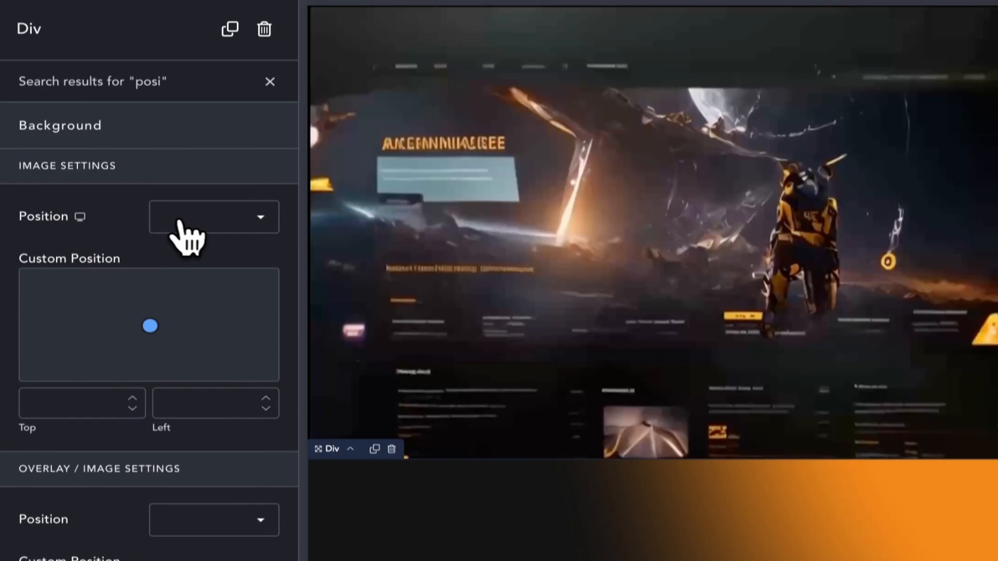
pyautogui.click(183, 228)
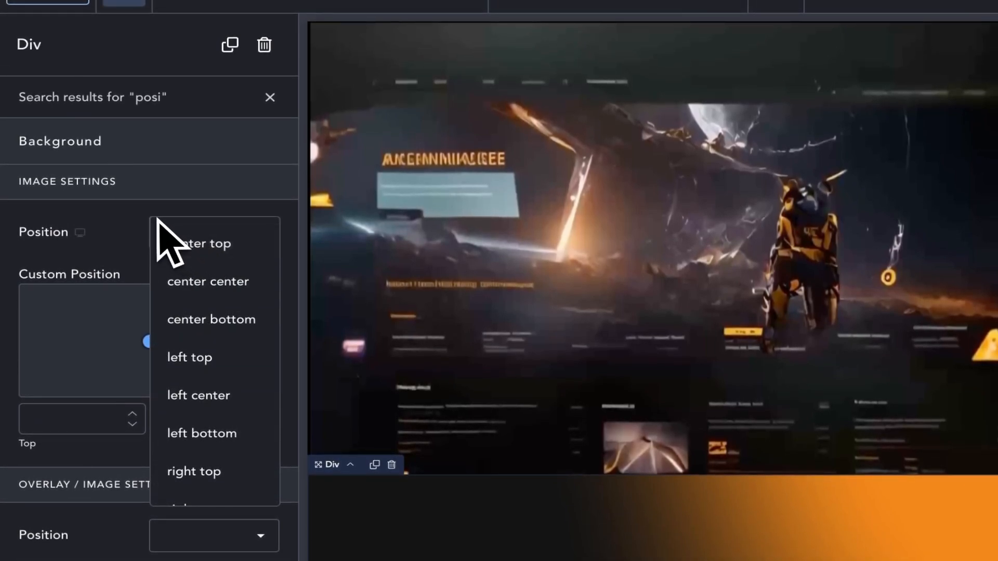
pyautogui.click(185, 152)
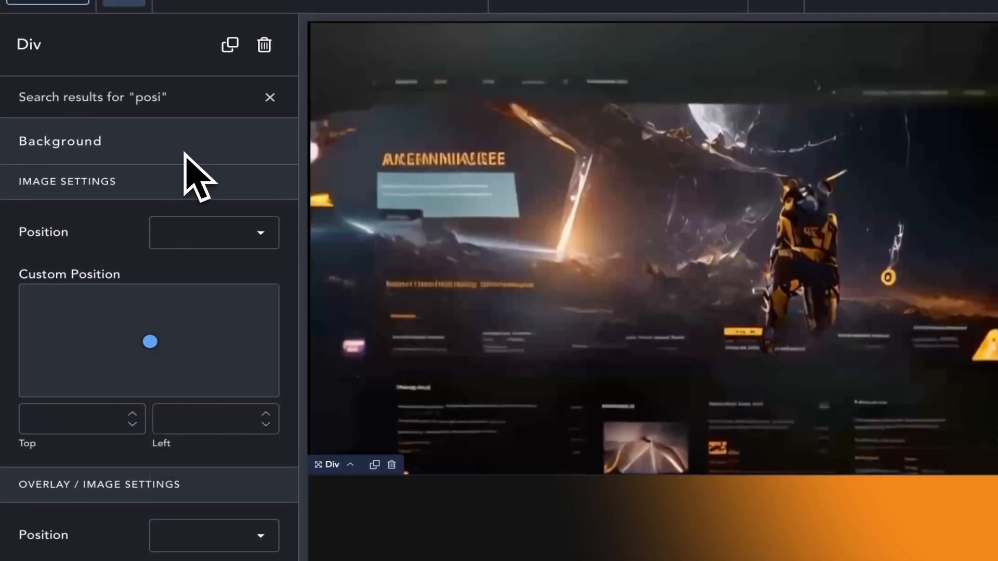
pyautogui.scroll(-2, 184, 152)
pyautogui.scroll(2, 184, 152)
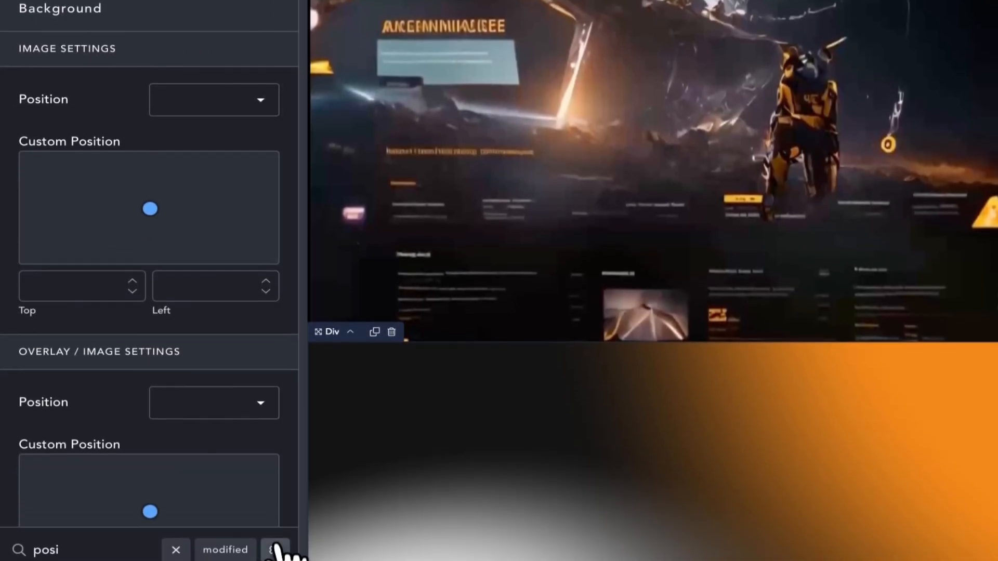
# - Set the div wrapper's position to absolute with top and left offsets of 0 px
pyautogui.click(275, 551)
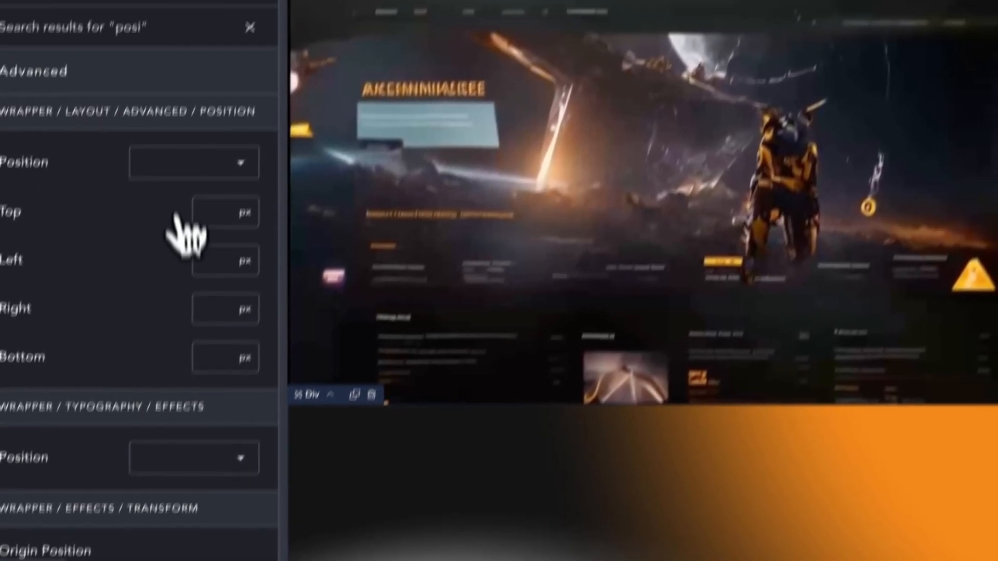
pyautogui.click(211, 97)
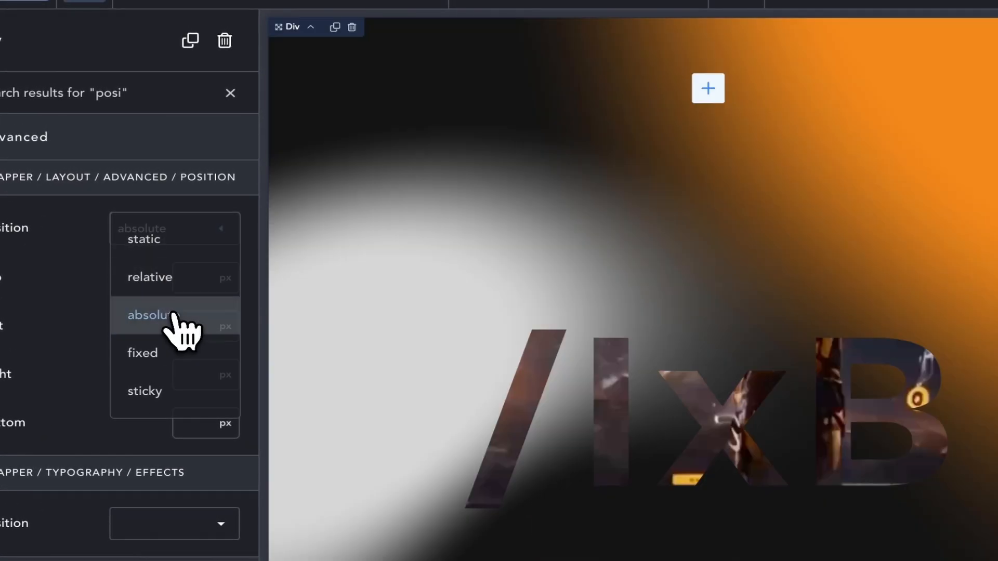
pyautogui.click(178, 315)
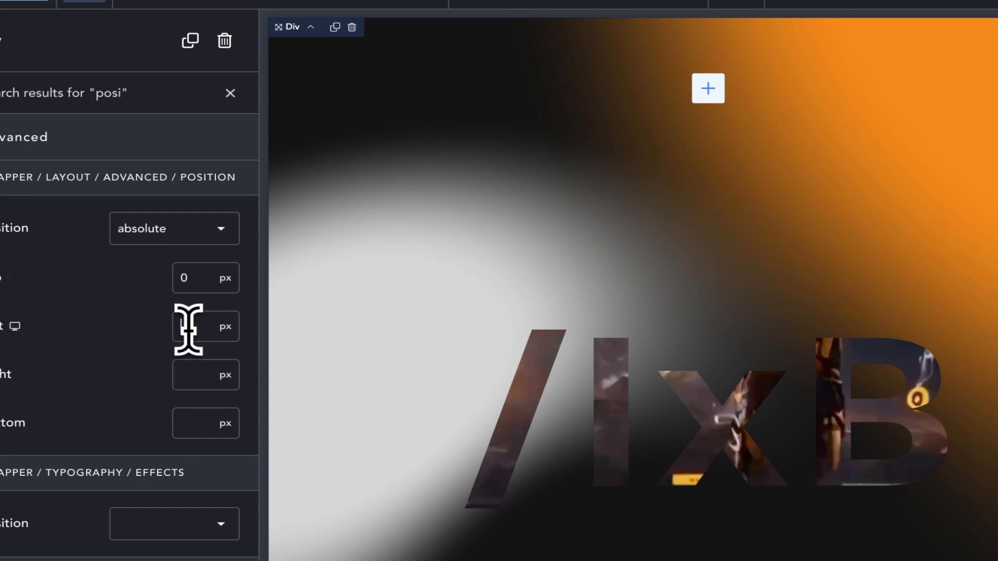
pyautogui.write('00')
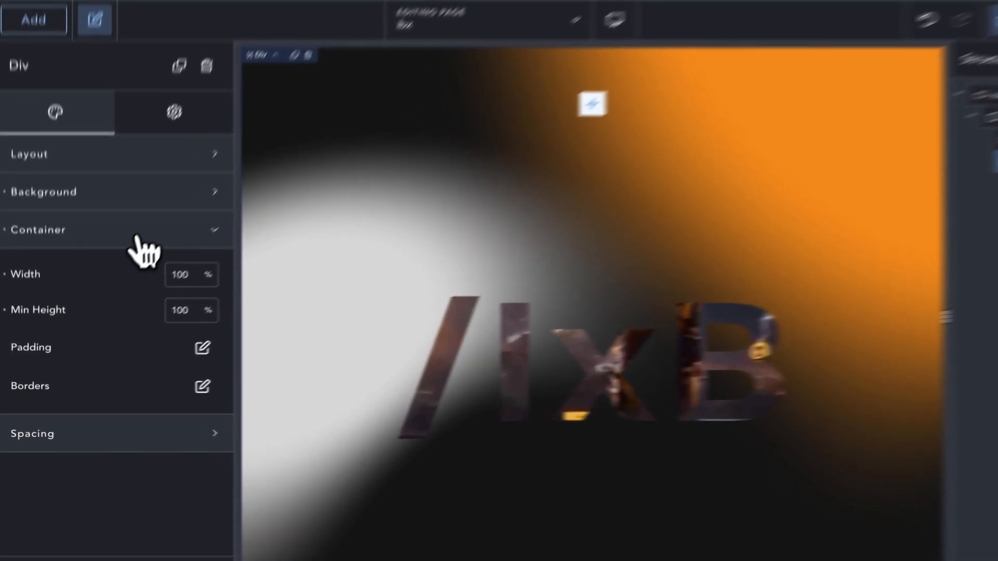
# - Set the div's background image to size cover, no repeat and position center center
pyautogui.click(113, 262)
pyautogui.click(128, 231)
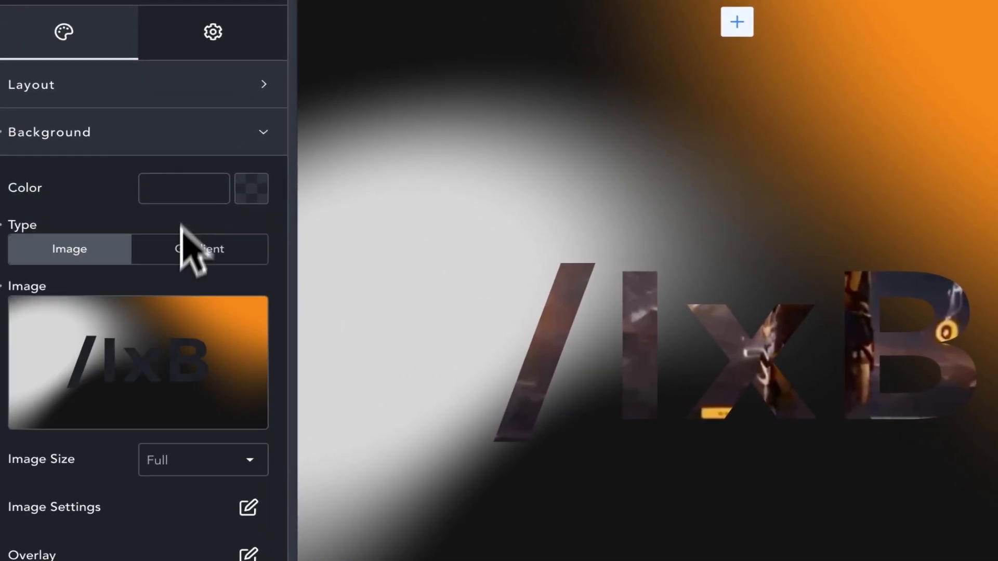
pyautogui.scroll(-3, 211, 485)
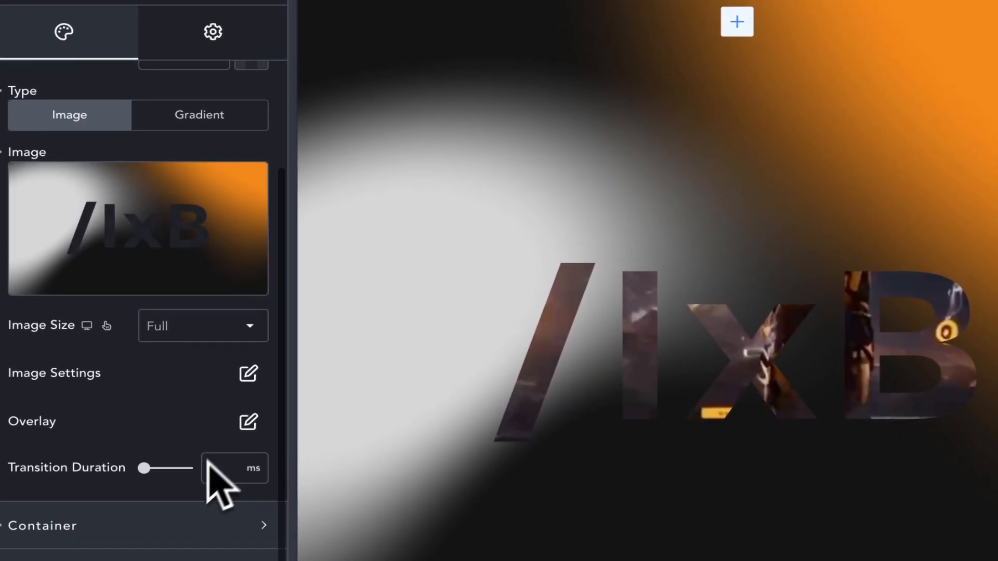
pyautogui.click(251, 385)
pyautogui.click(182, 403)
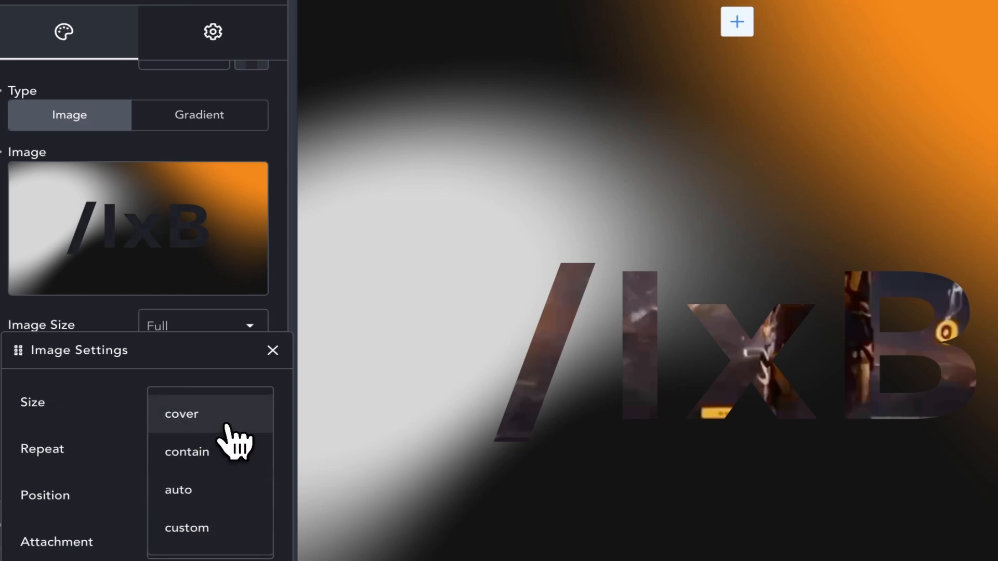
pyautogui.click(227, 425)
pyautogui.click(218, 461)
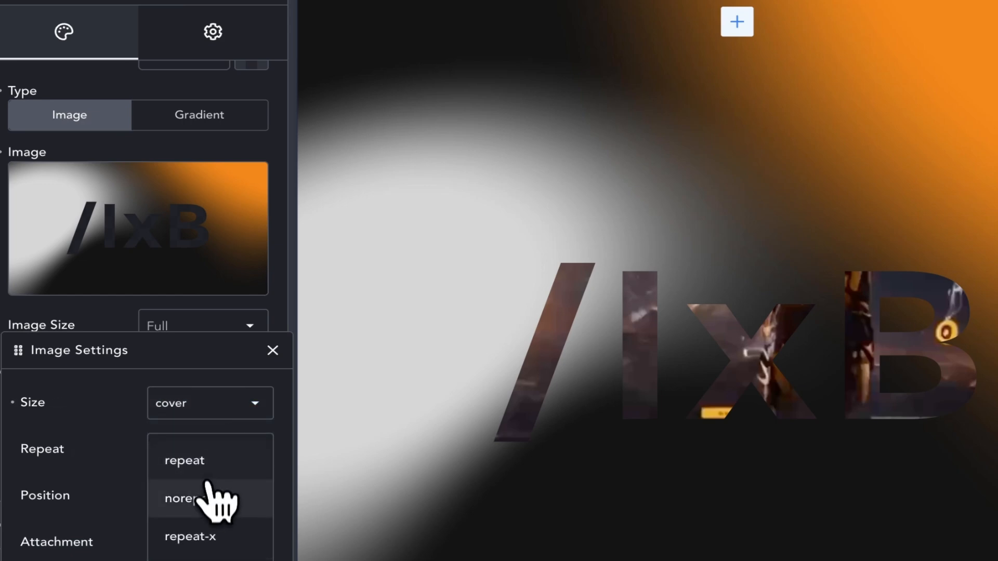
pyautogui.click(213, 500)
pyautogui.click(210, 502)
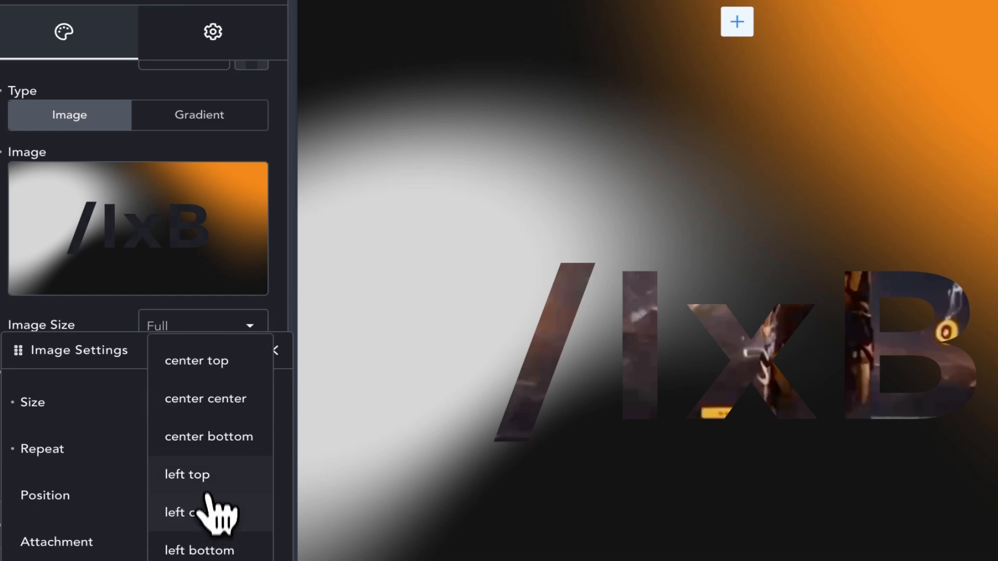
pyautogui.click(212, 406)
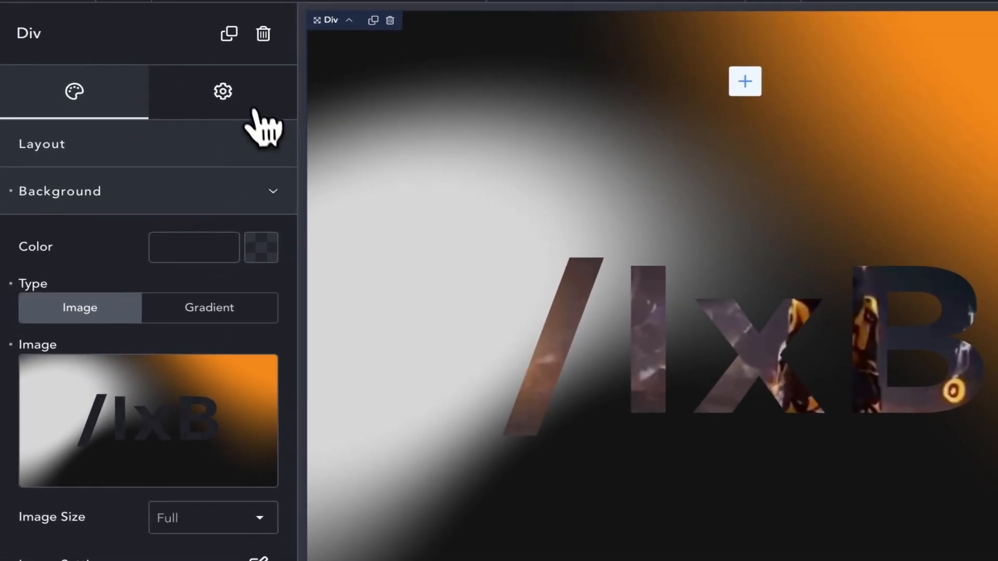
# - Enable the scrolling animation for the mask image div
pyautogui.click(158, 169)
pyautogui.click(242, 344)
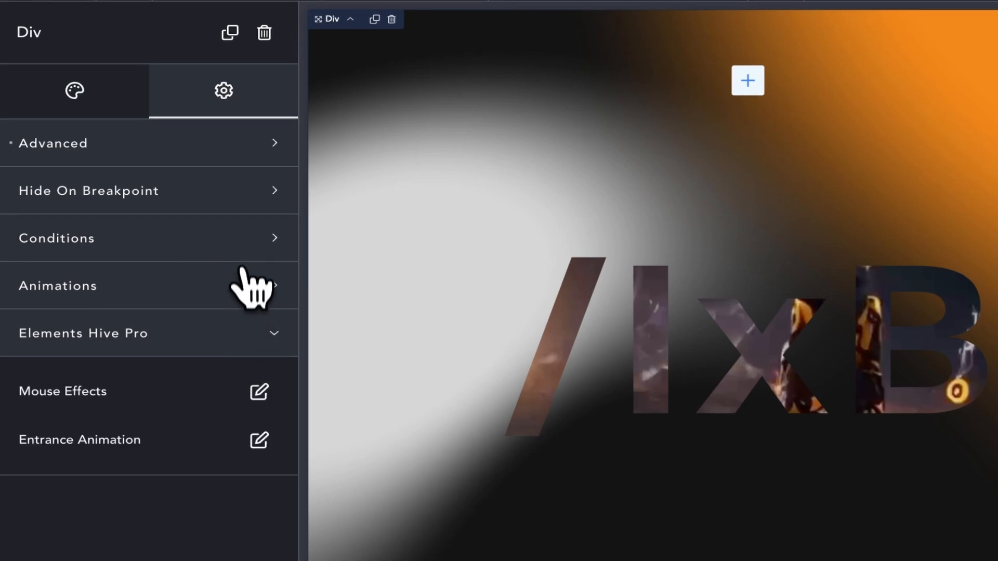
pyautogui.click(237, 323)
pyautogui.click(248, 303)
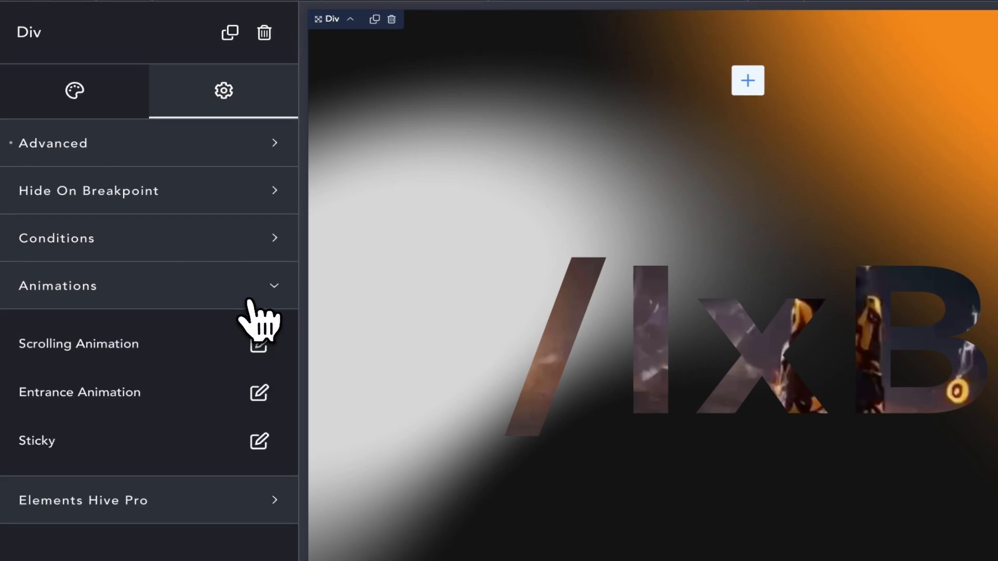
pyautogui.click(259, 343)
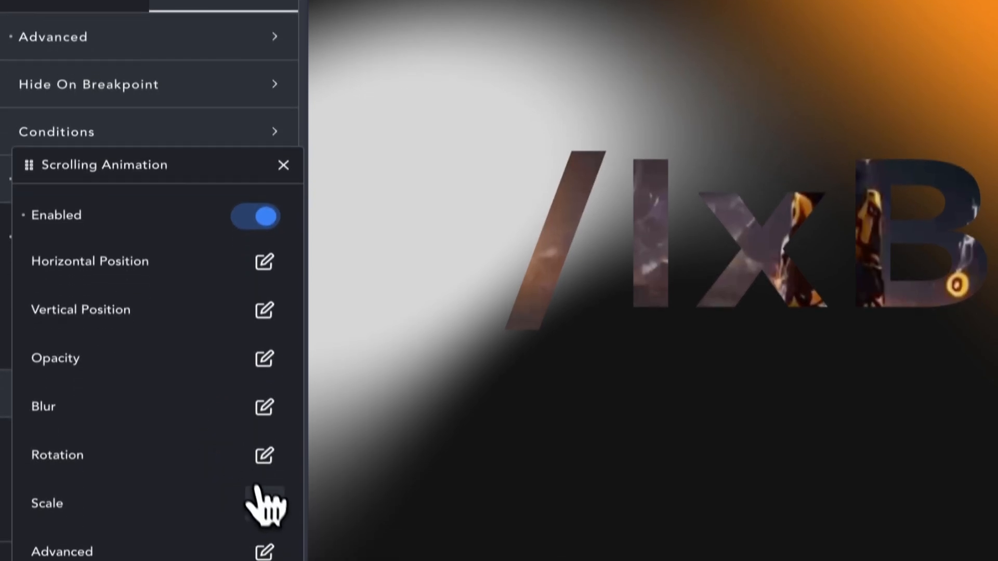
# - Scale the mask image from 1 at the start to 80 at the end, with the scroll trigger's start moved to Top (100)
pyautogui.click(261, 502)
pyautogui.click(245, 240)
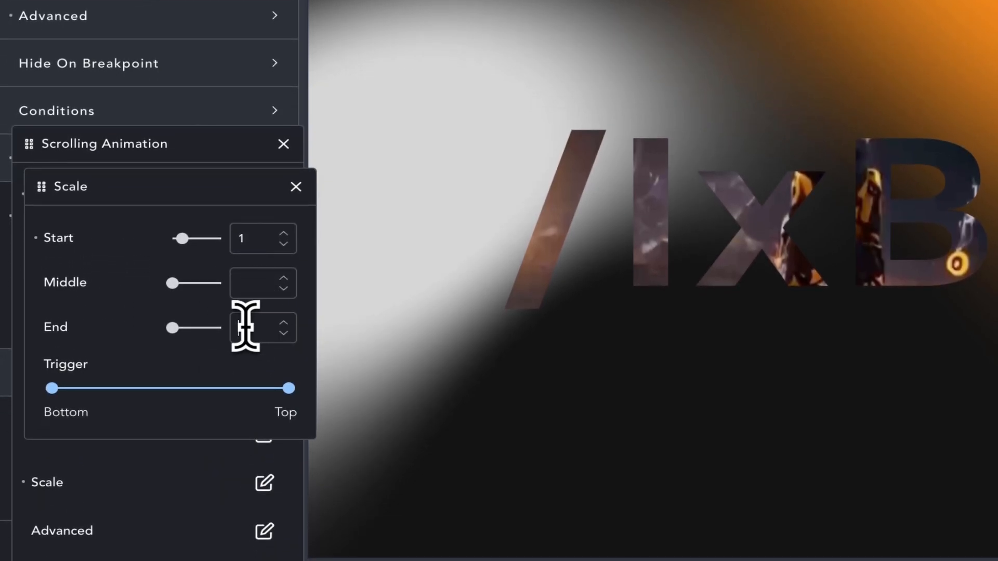
pyautogui.write('50')
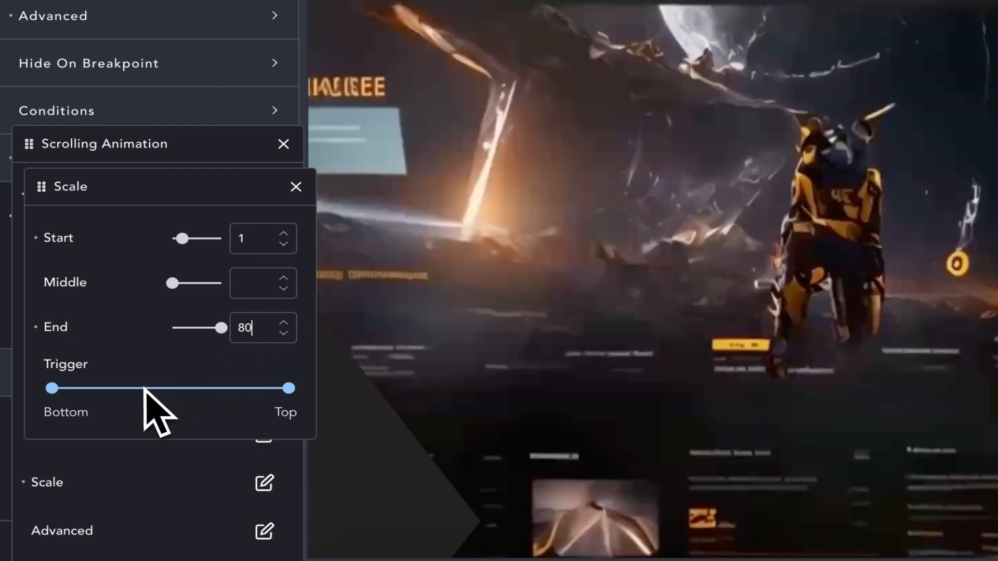
pyautogui.click(52, 389)
pyautogui.moveTo(278, 391); pyautogui.dragTo(287, 392)
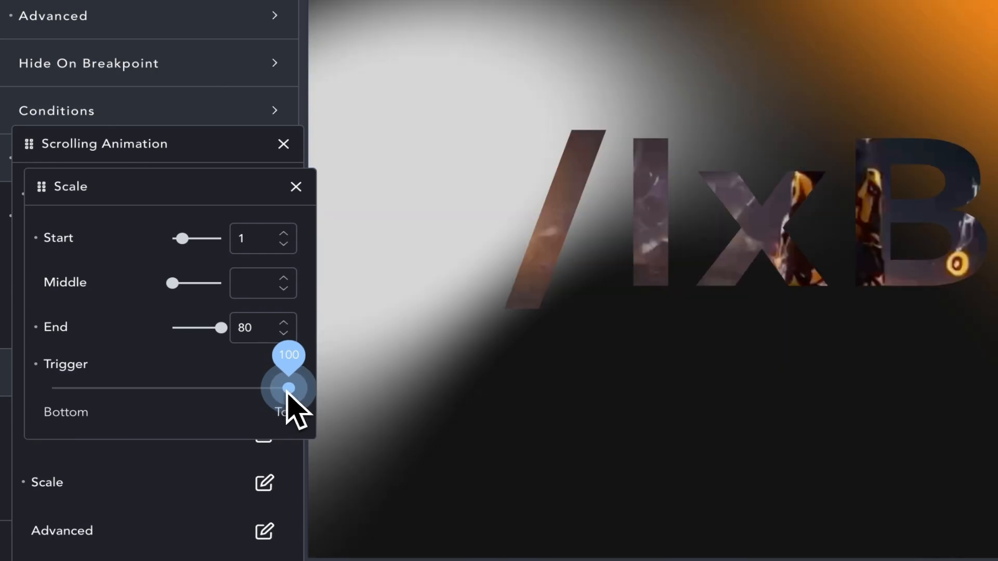
pyautogui.click(254, 375)
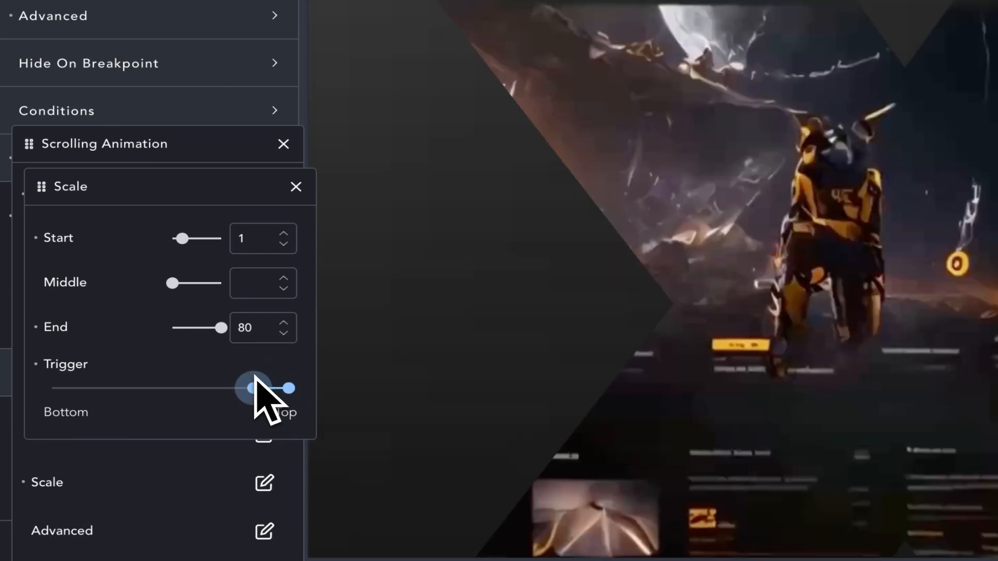
pyautogui.moveTo(284, 394); pyautogui.dragTo(292, 394)
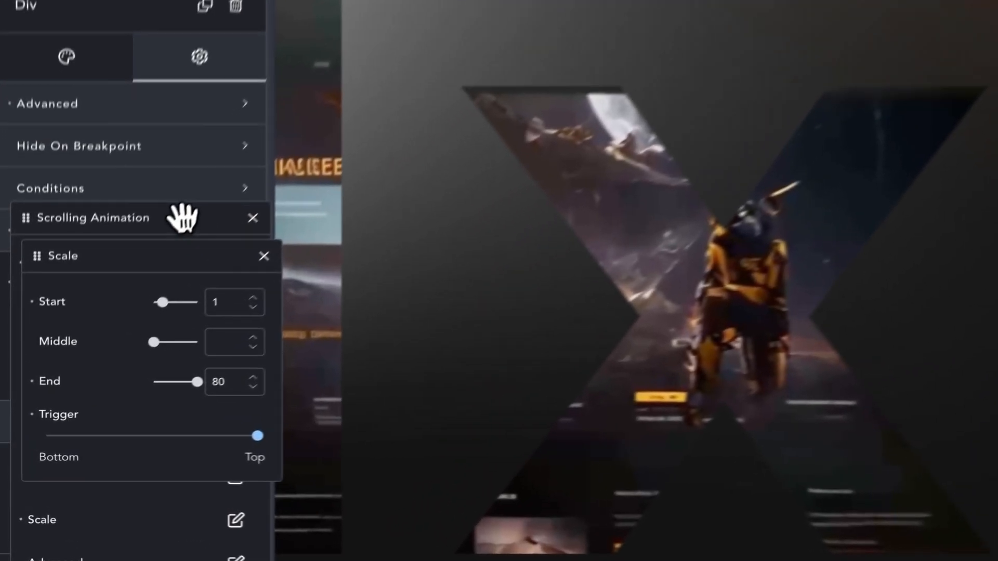
# - Animate the mask's horizontal position from 0 px to -100%, with the scroll trigger's start moved to Top
pyautogui.click(181, 214)
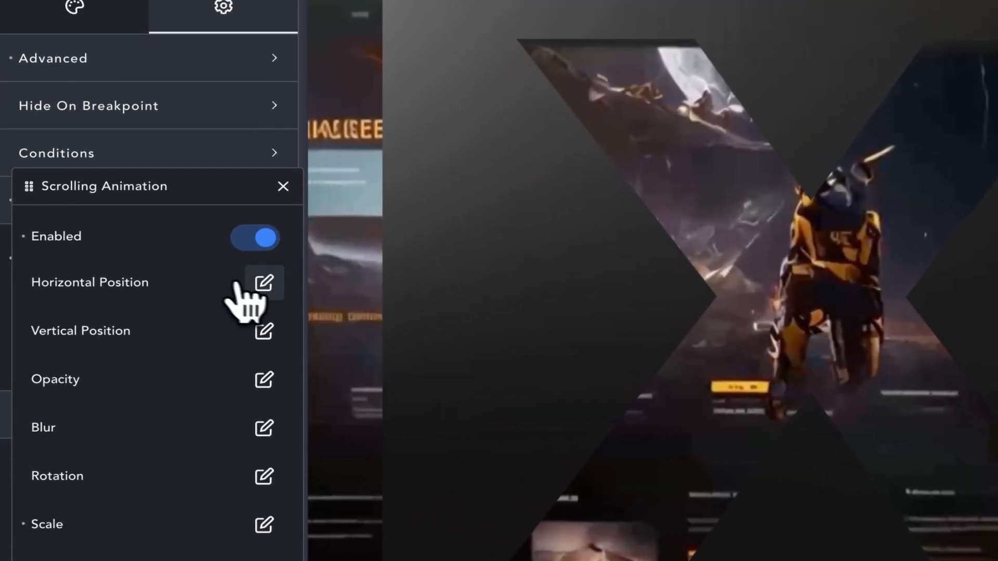
pyautogui.click(232, 305)
pyautogui.click(263, 291)
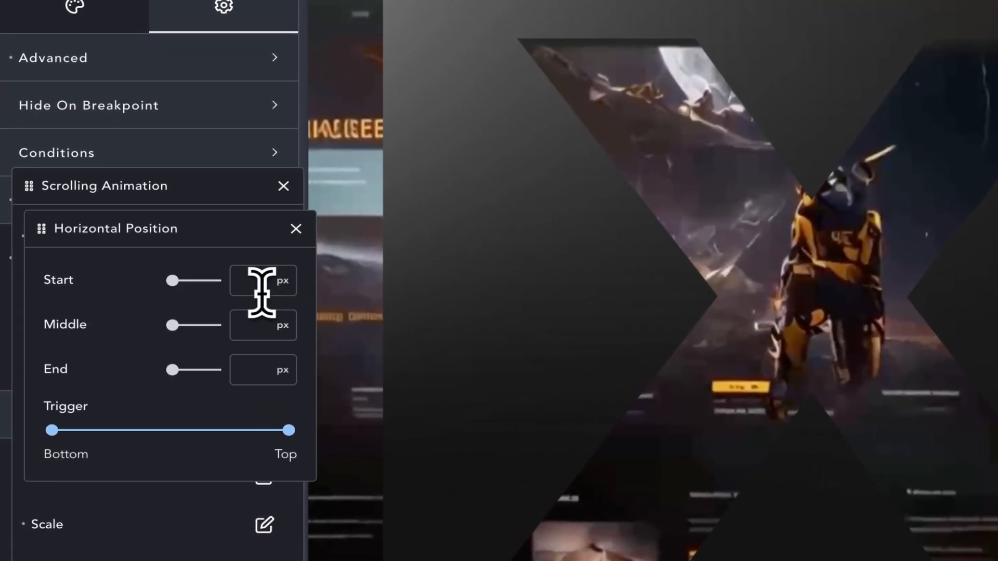
pyautogui.write('0')
pyautogui.click(258, 376)
pyautogui.write('-1')
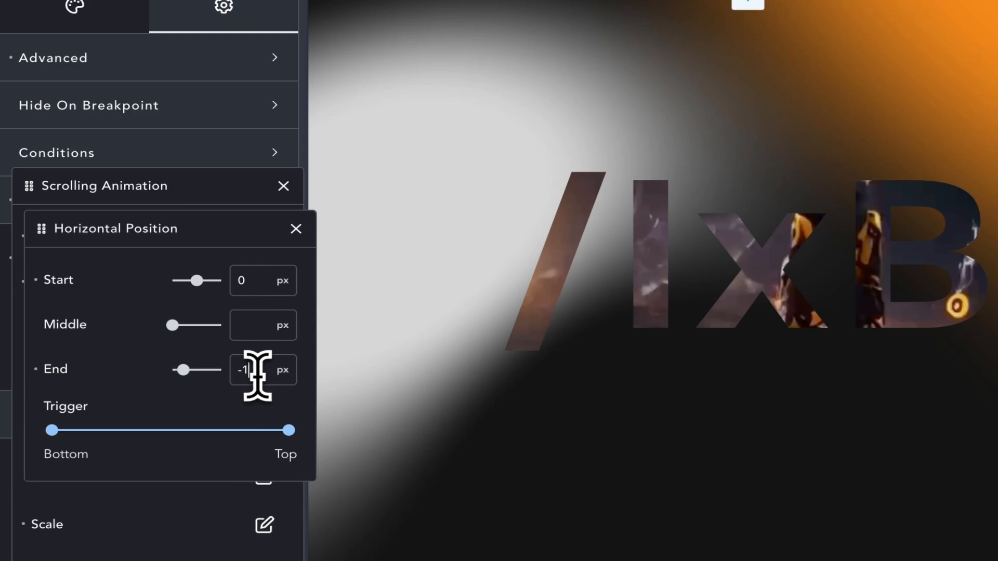
pyautogui.write('00%')
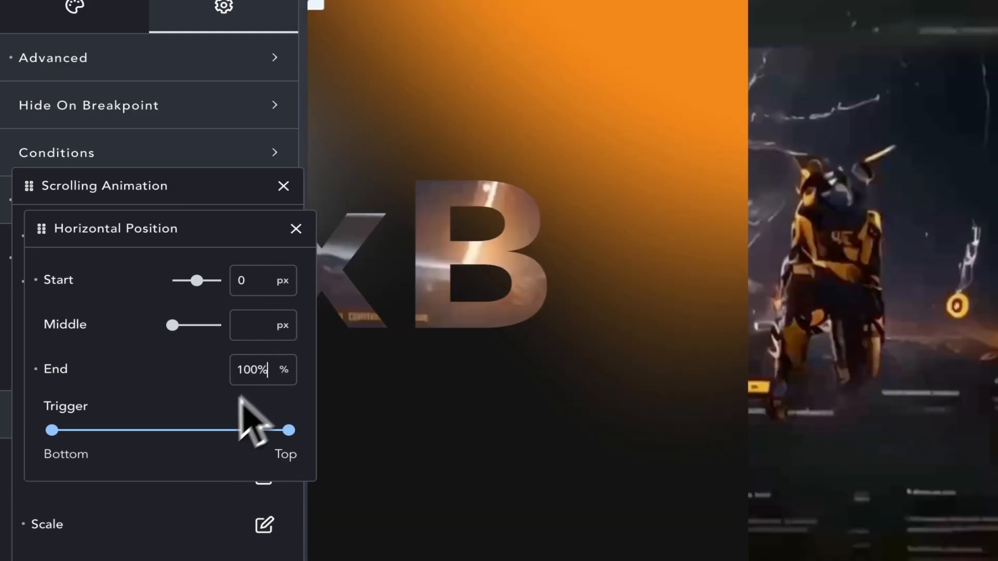
pyautogui.moveTo(51, 430); pyautogui.dragTo(325, 460)
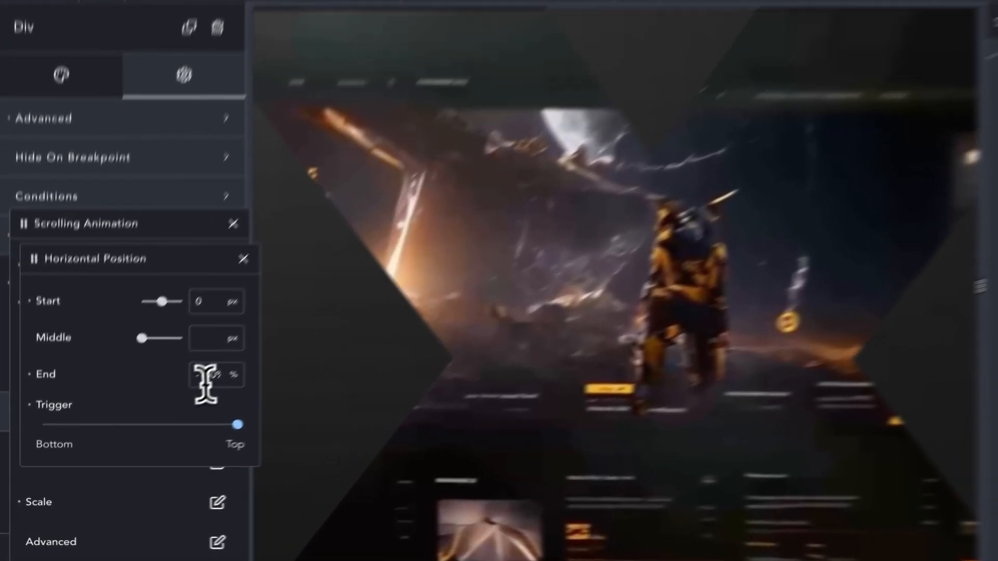
# - Set the horizontal position's end value to -140% and preview the mask zoom through the hero's scroll range
pyautogui.tripleClick(170, 412)
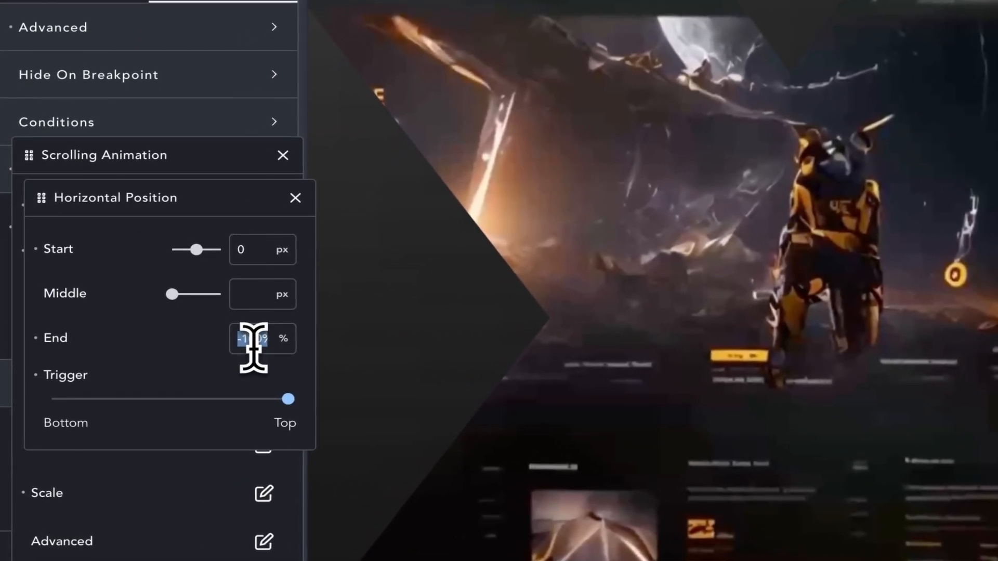
pyautogui.press('BackSpace')
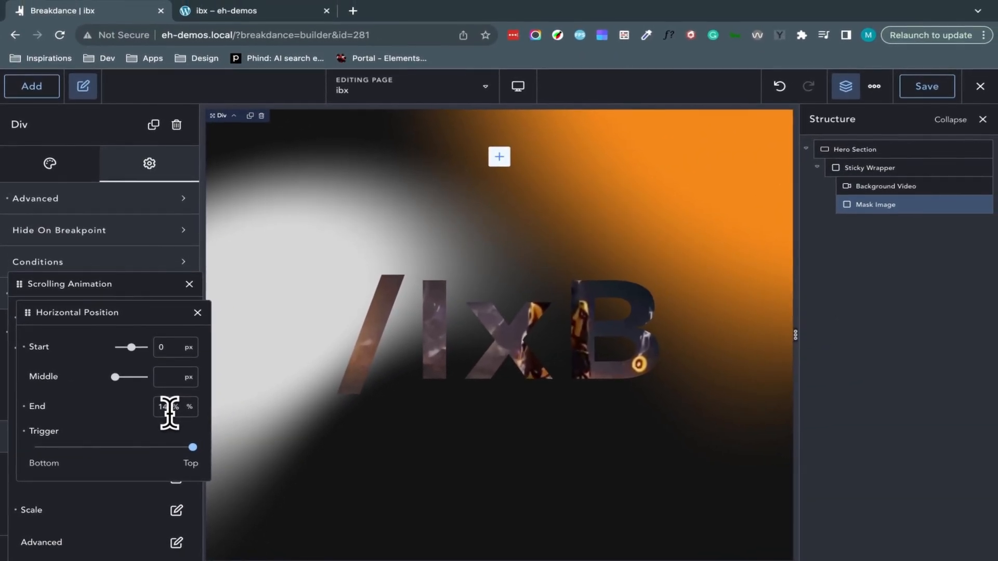
pyautogui.click(254, 348)
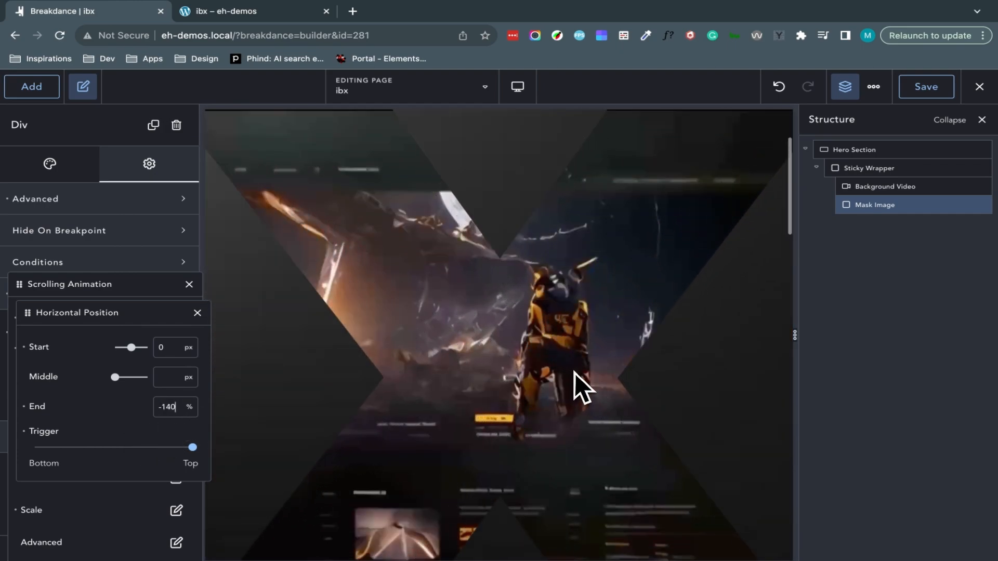
pyautogui.scroll(-3, 574, 373)
pyautogui.scroll(2, 575, 373)
pyautogui.scroll(-2, 575, 373)
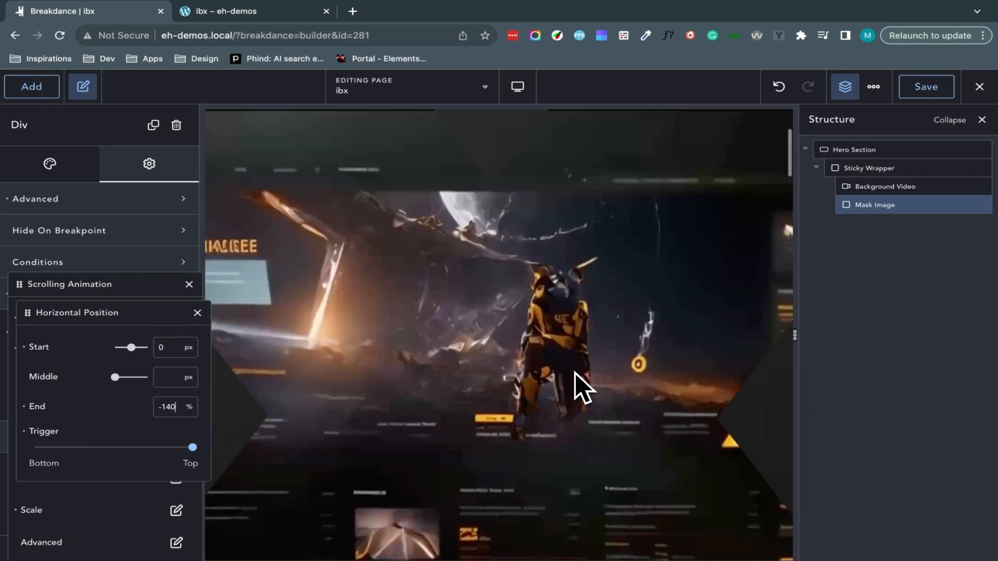
pyautogui.scroll(5, 575, 373)
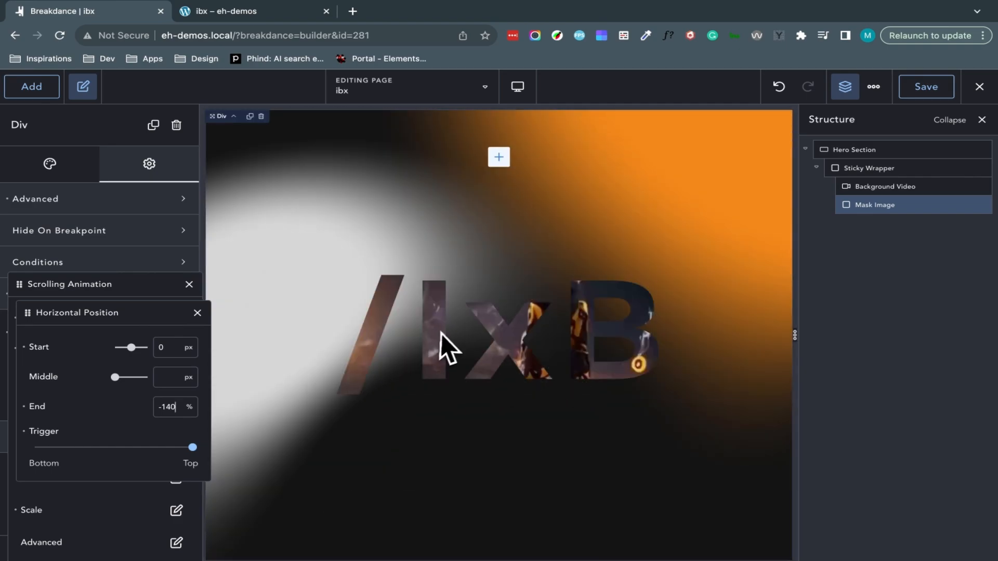
pyautogui.scroll(-3, 442, 335)
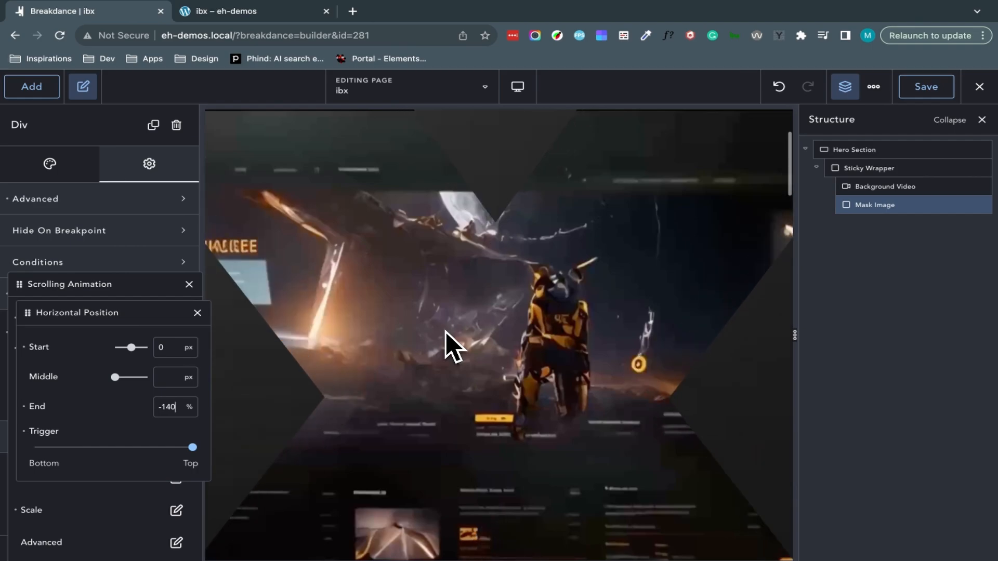
pyautogui.scroll(-2, 446, 335)
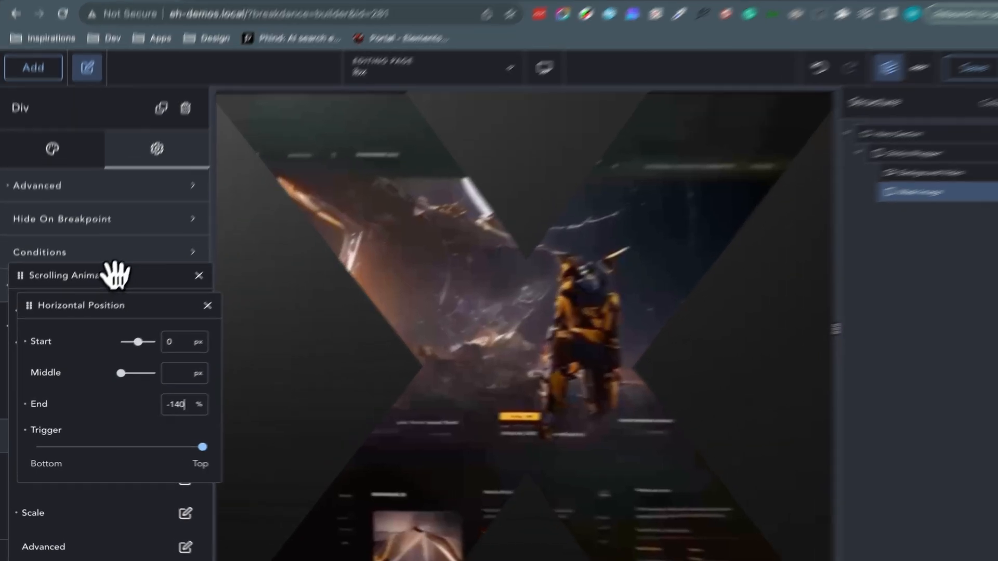
# - Animate the mask's vertical position from 0 px to -140%, with the scroll trigger's start moved to Top (100)
pyautogui.click(108, 286)
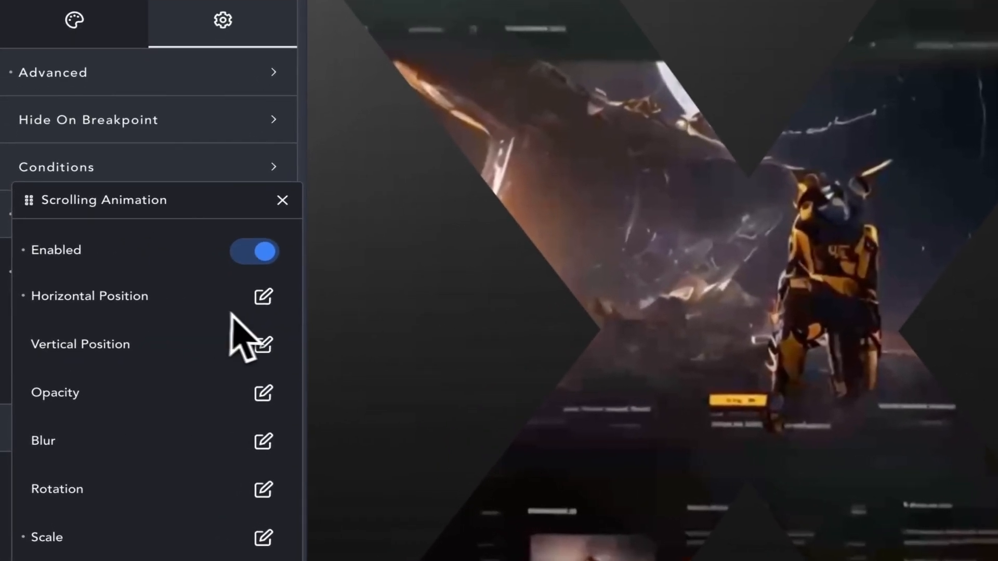
pyautogui.click(263, 343)
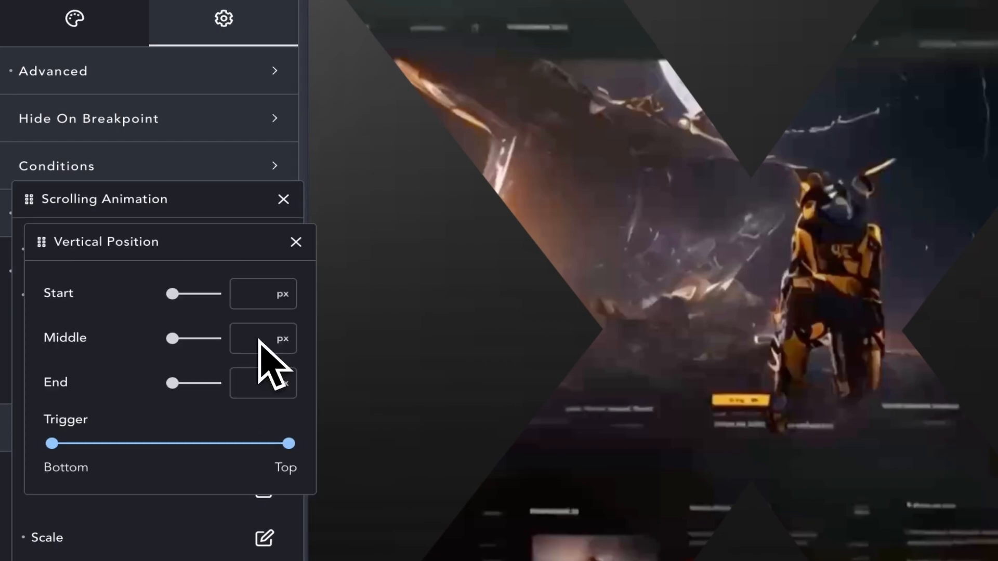
pyautogui.click(251, 288)
pyautogui.write('0')
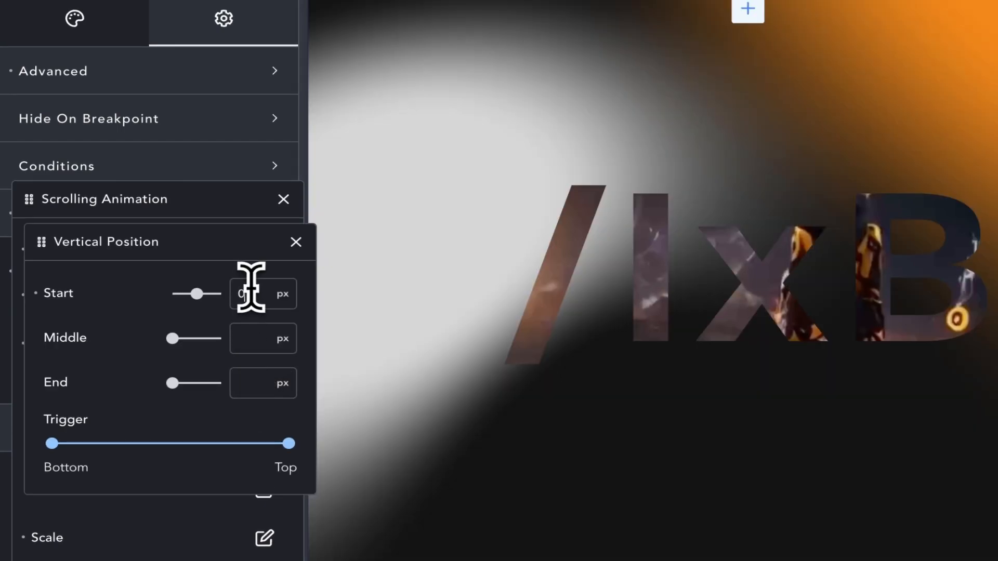
pyautogui.click(250, 385)
pyautogui.write('-140%')
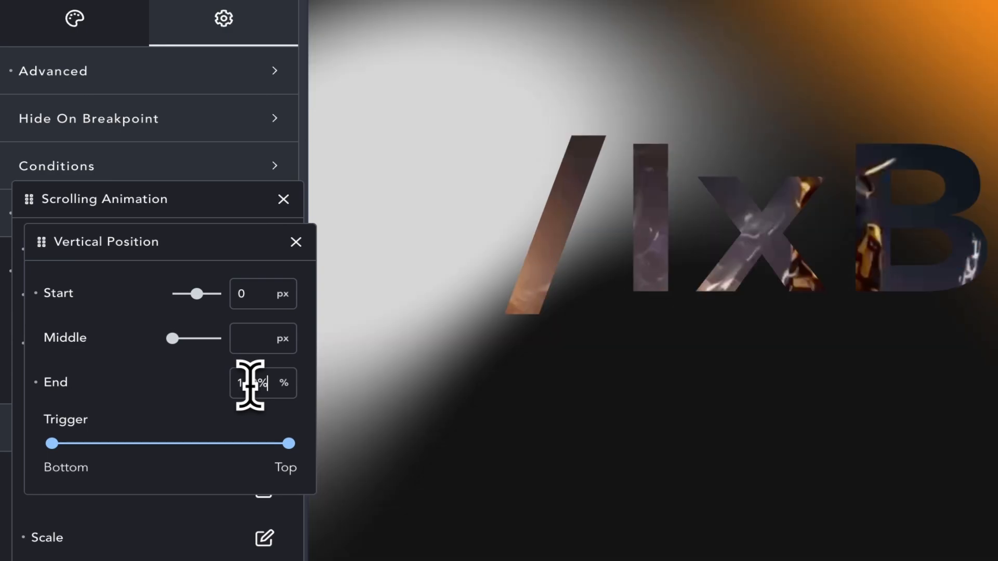
pyautogui.moveTo(52, 443); pyautogui.dragTo(300, 454)
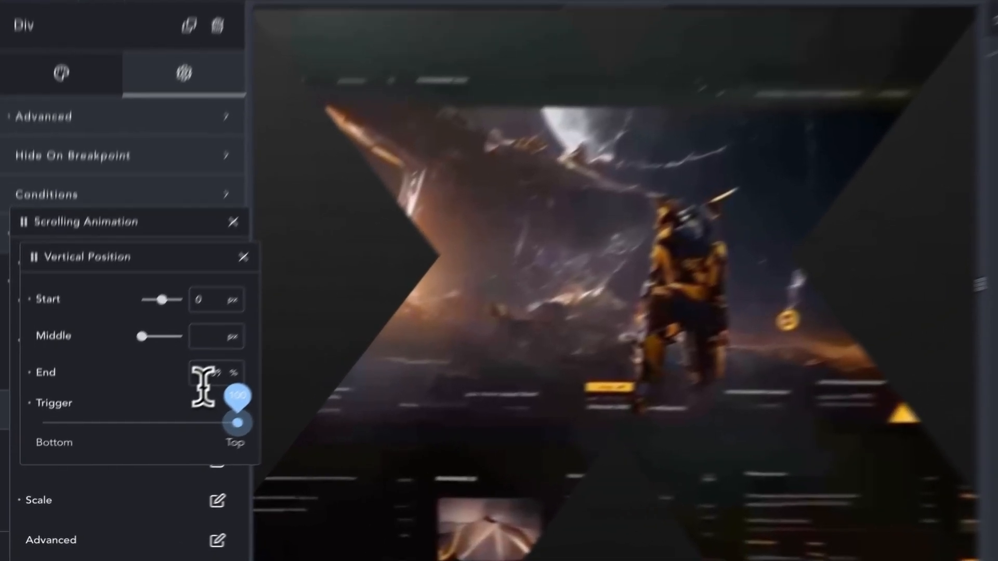
# - Set the vertical position's end value to -100% and preview the mask zoom through the hero's scroll range
pyautogui.doubleClick(165, 410)
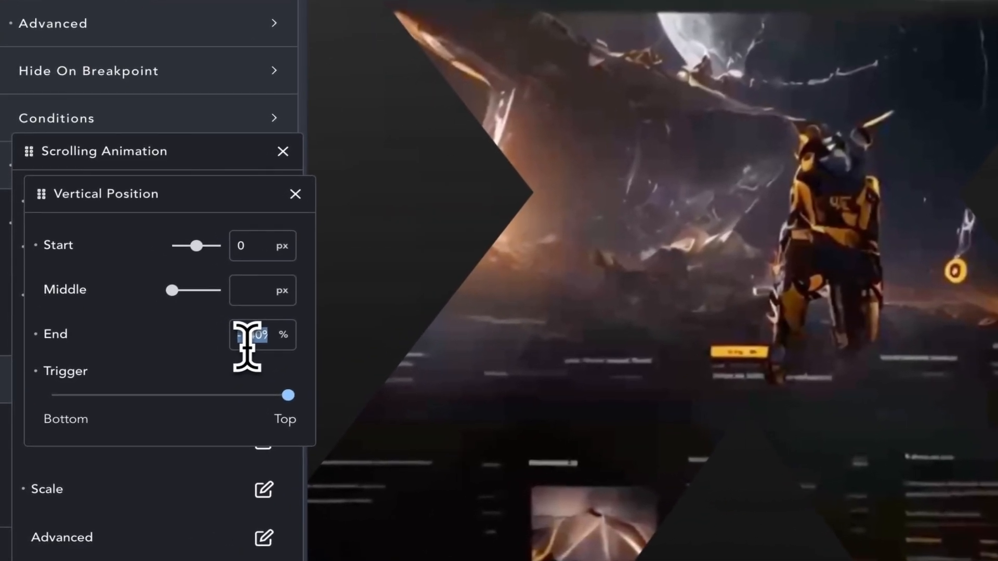
pyautogui.press('BackSpace')
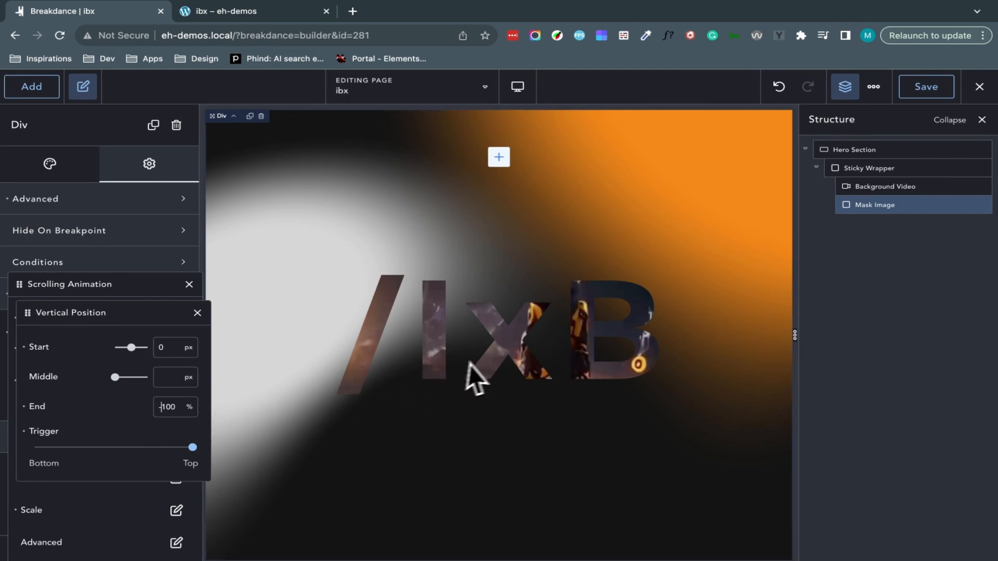
pyautogui.scroll(-5, 467, 363)
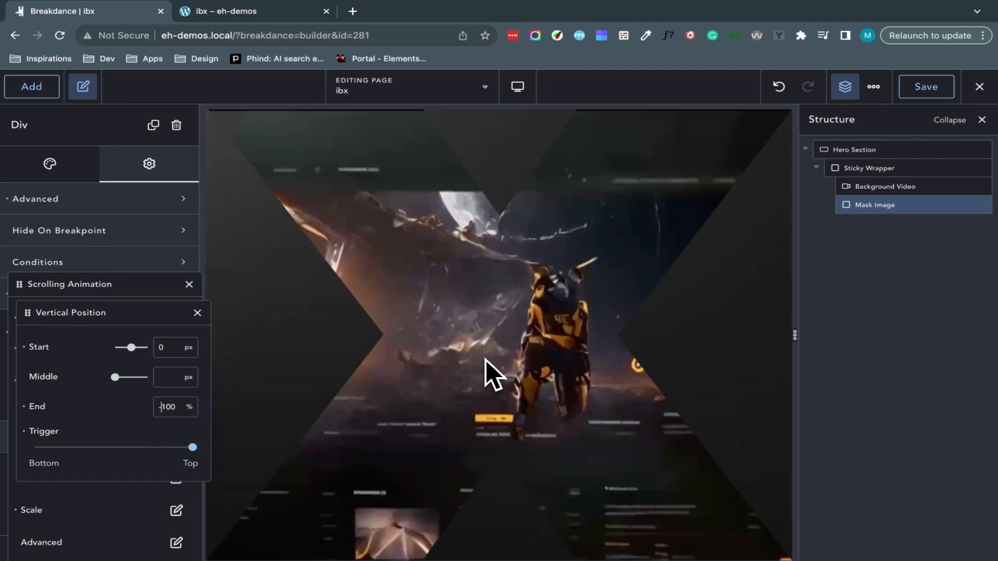
pyautogui.scroll(-4, 485, 359)
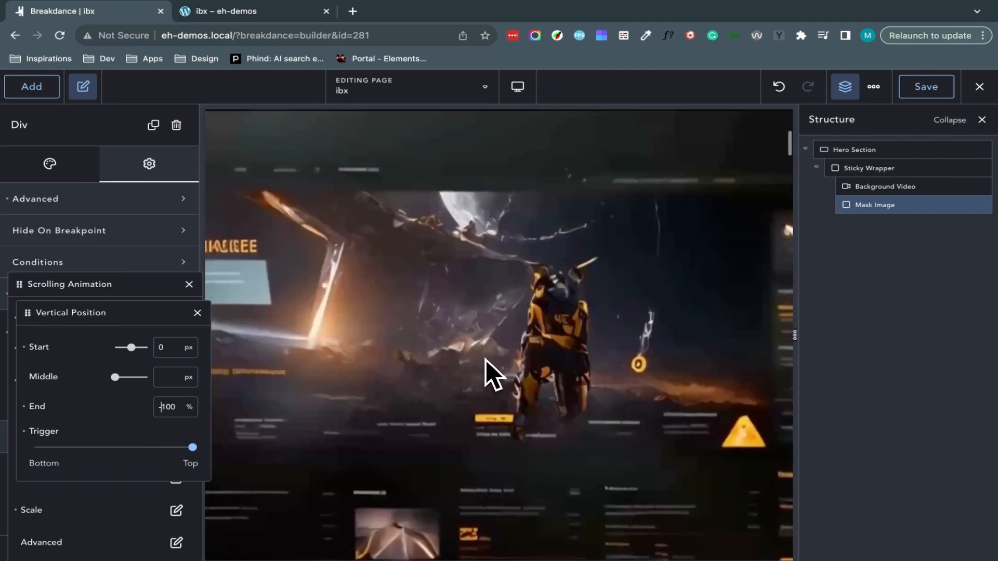
# - Set the easing of the mask's scrolling animation to Power1 InOut in its advanced options
pyautogui.scroll(9, 486, 360)
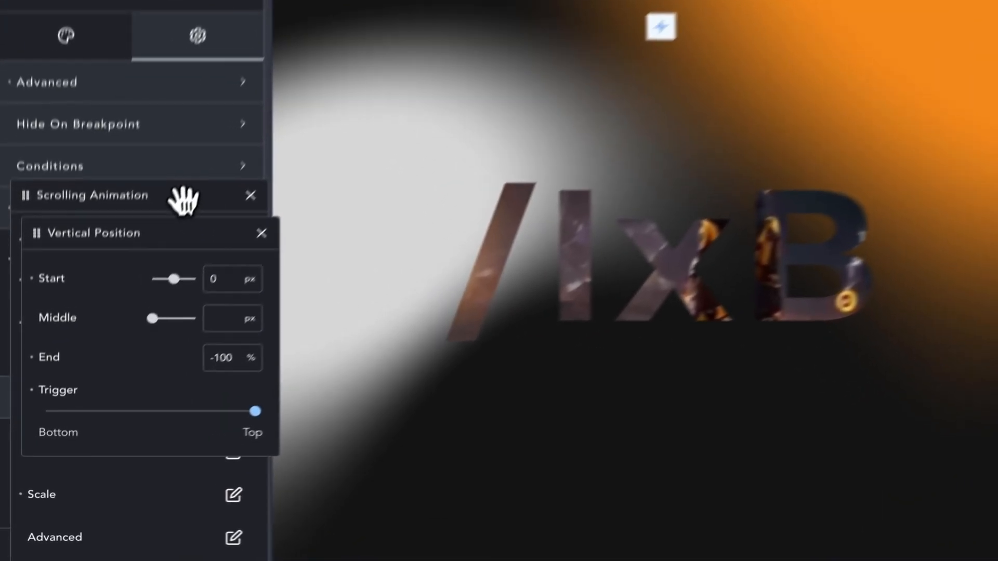
pyautogui.click(139, 287)
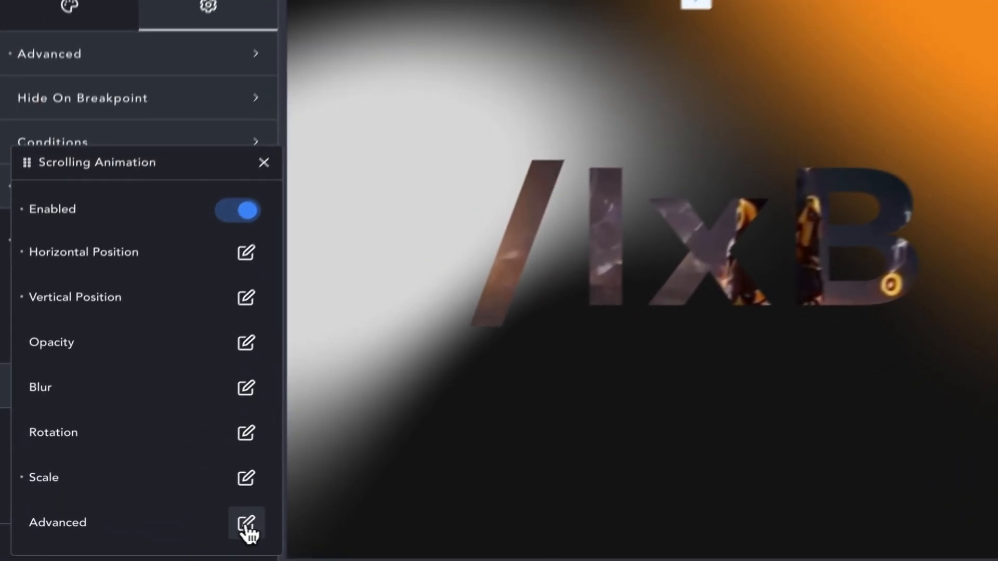
pyautogui.click(260, 535)
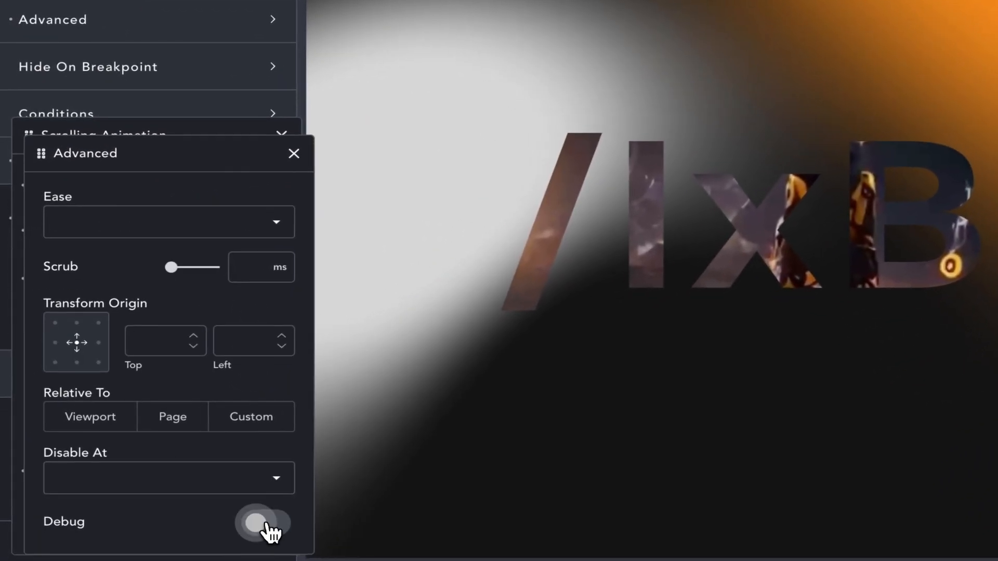
pyautogui.click(238, 237)
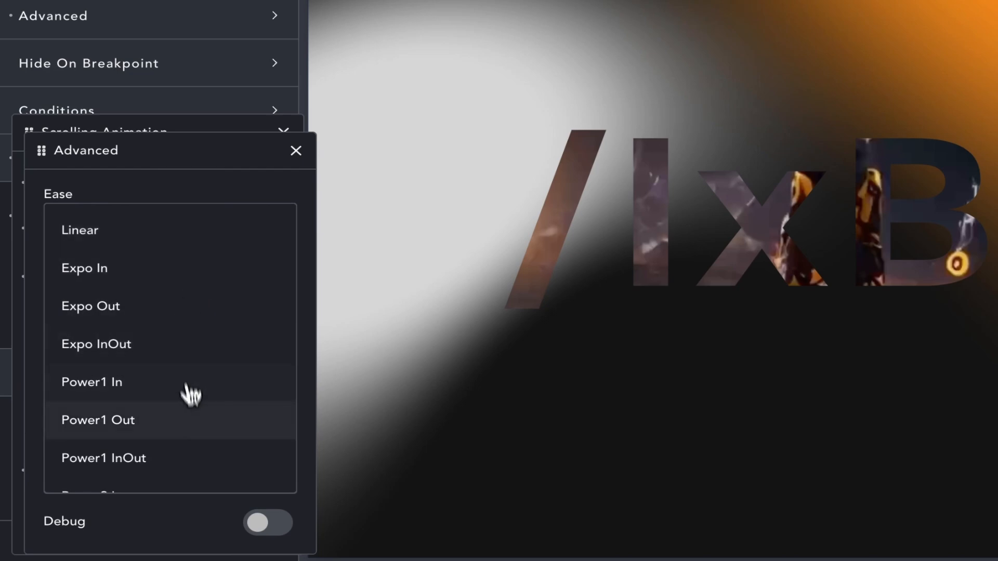
pyautogui.click(185, 459)
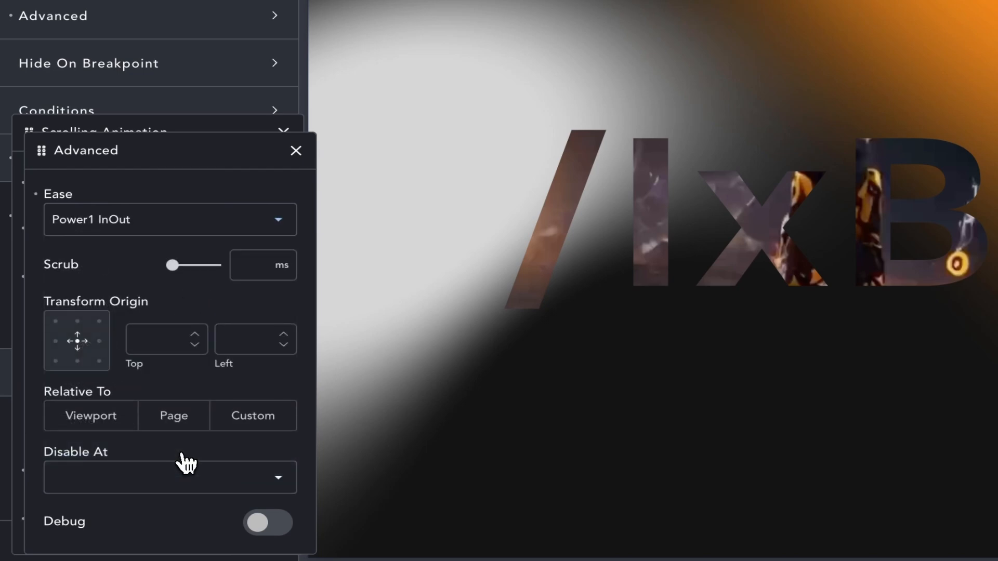
# - Make the mask's scrolling animation relative to the custom selector .ibx-hero-section and copy that selector
pyautogui.click(232, 430)
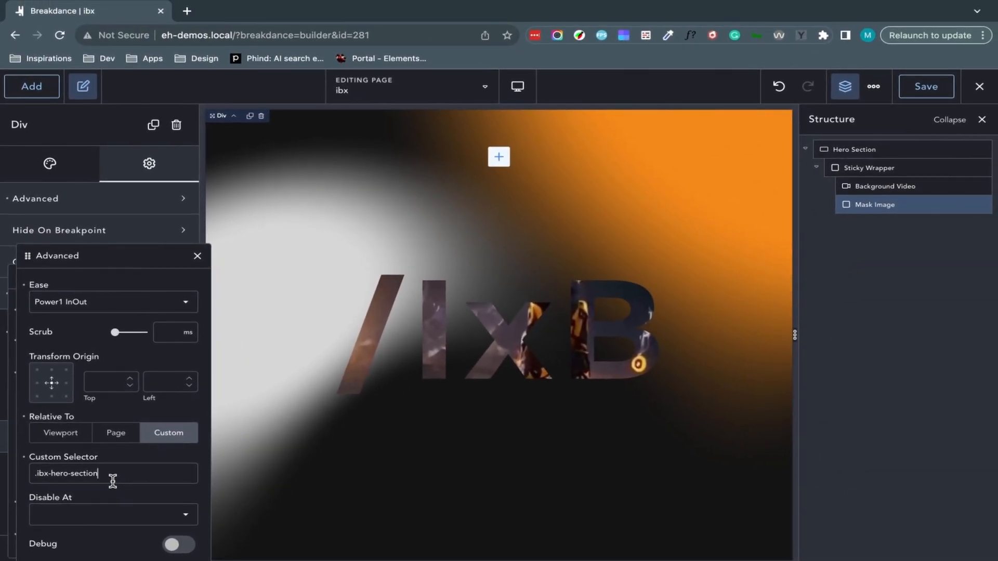
pyautogui.hotkey('ctrl', 'a')
pyautogui.hotkey('ctrl', 'c')
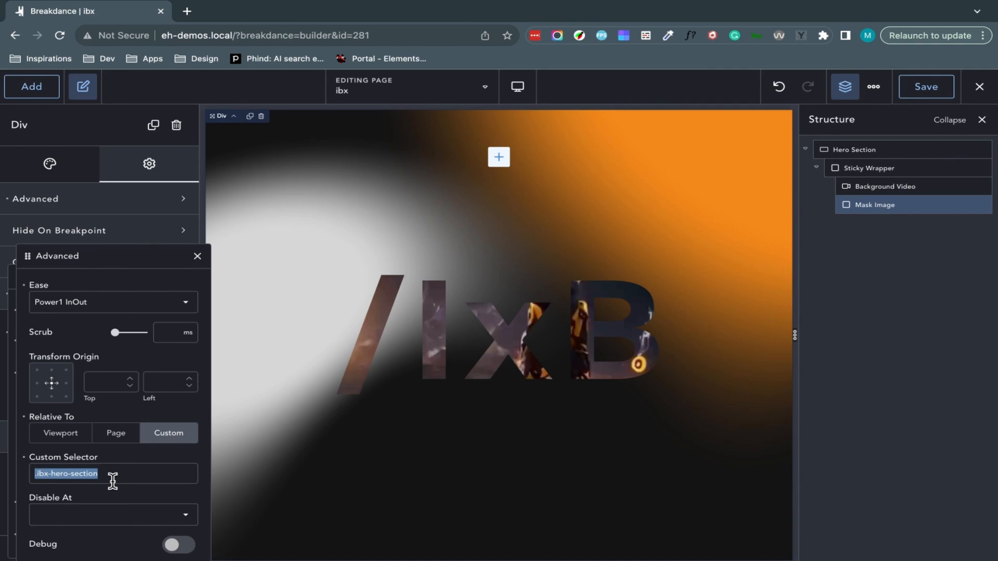
# - Add the copied class .ibx-hero-section to the Hero Section
pyautogui.click(870, 152)
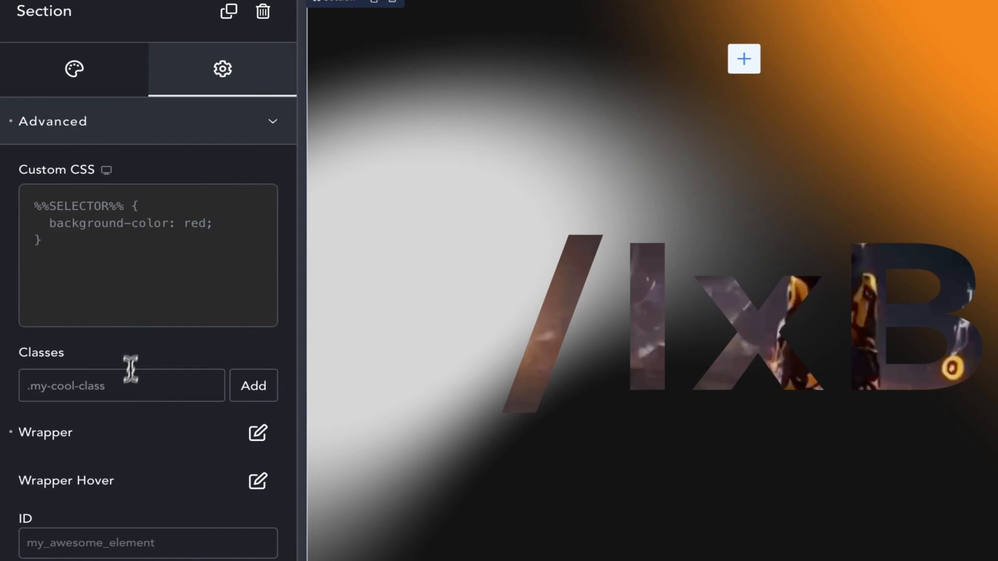
pyautogui.click(83, 378)
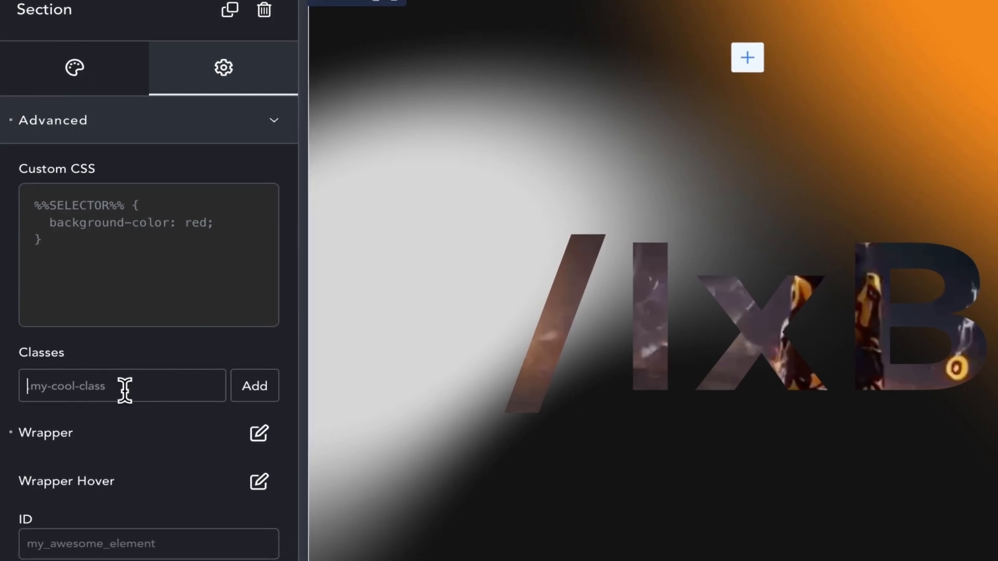
pyautogui.hotkey('ctrl', 'v')
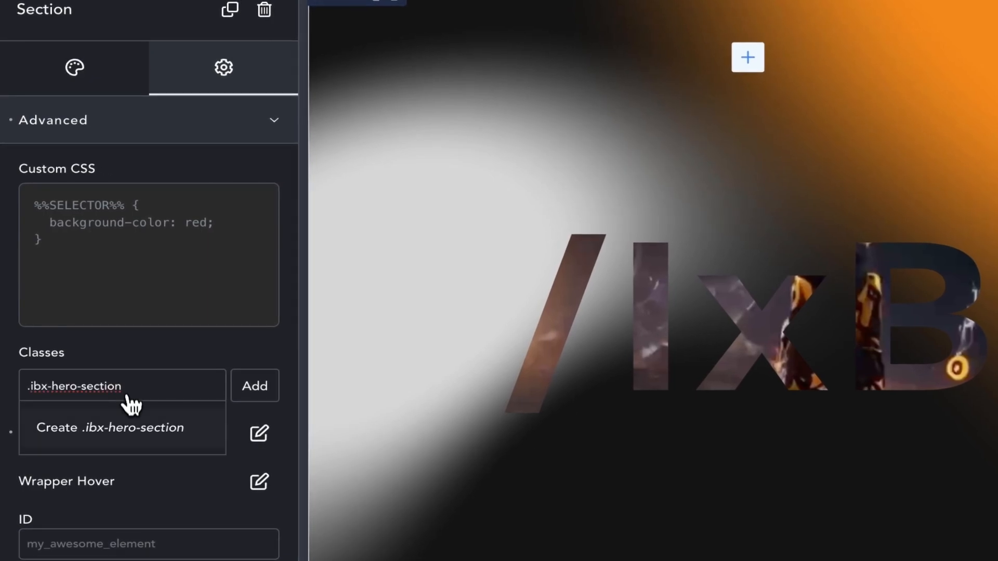
pyautogui.click(134, 441)
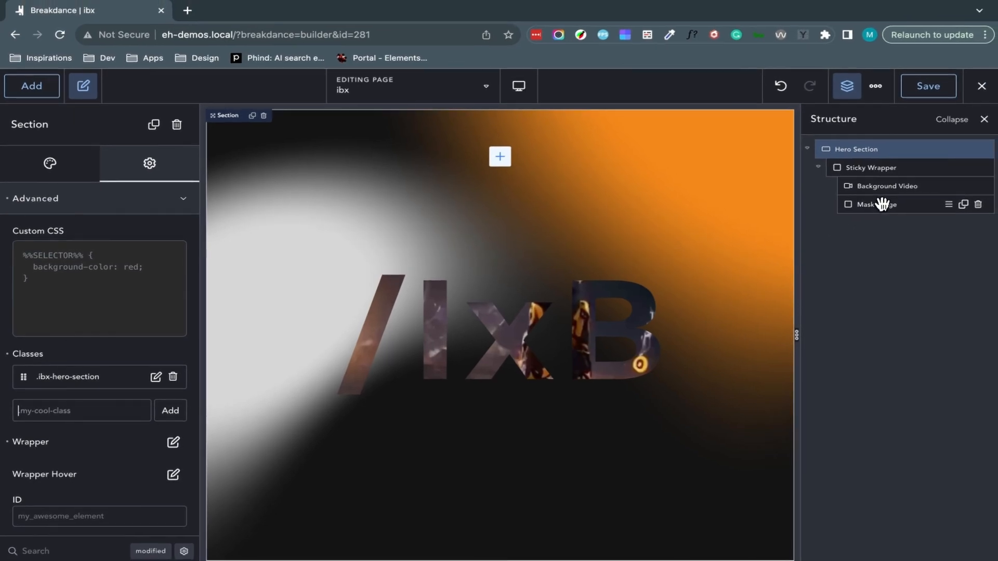
# - Reselect the Mask Image and preview its scroll-driven zoom on the builder canvas
pyautogui.click(878, 207)
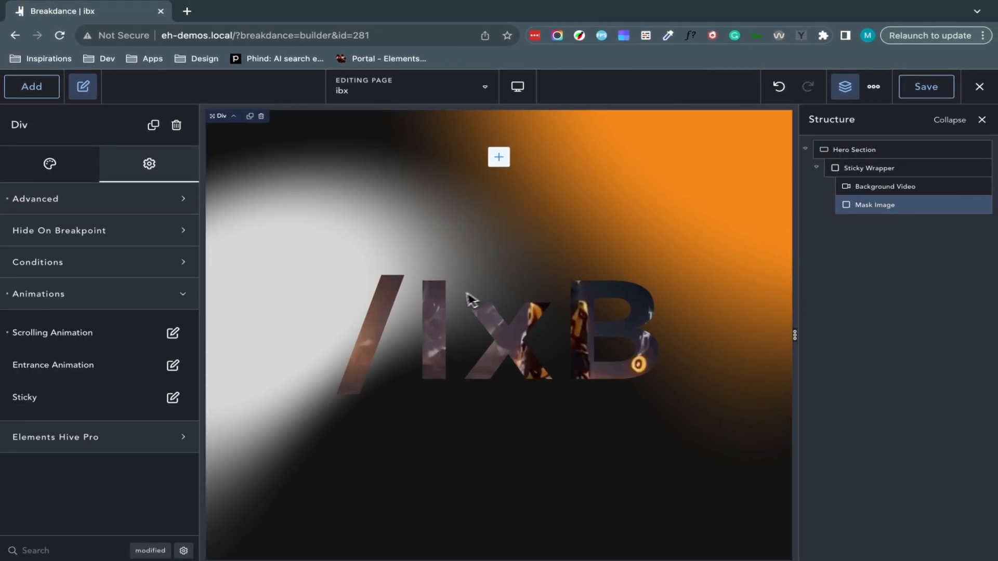
pyautogui.scroll(-5, 457, 295)
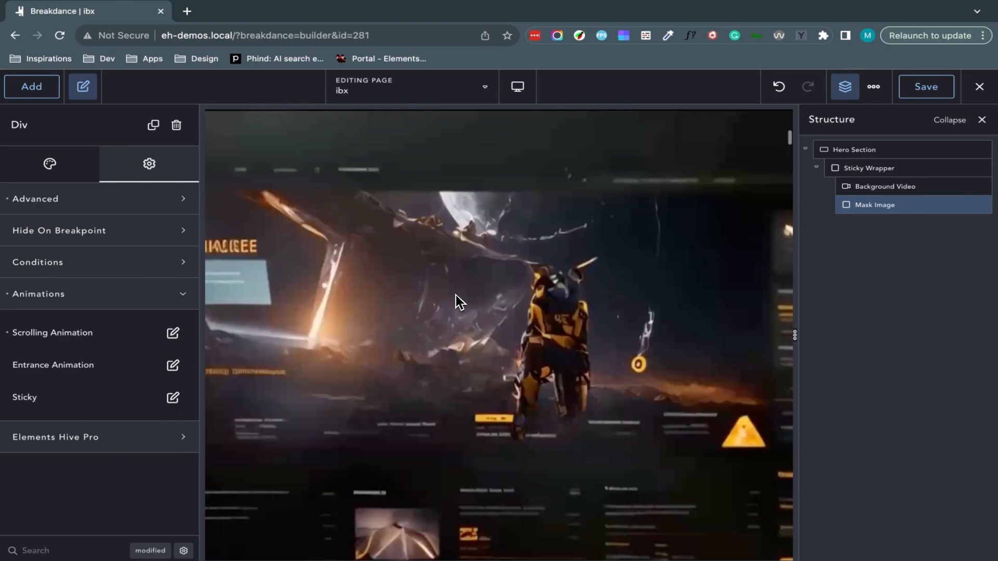
pyautogui.scroll(5, 456, 295)
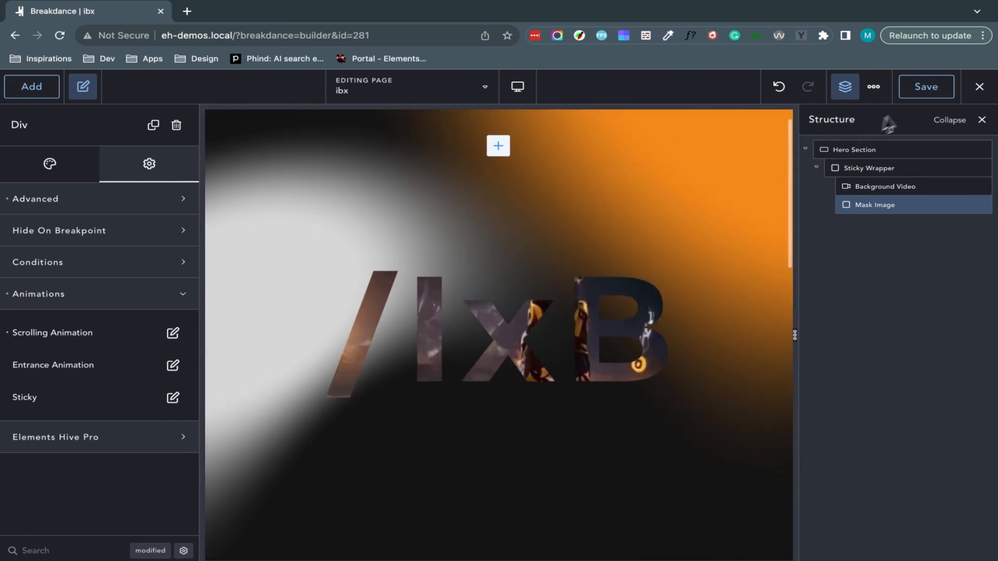
# - Save the page and check the mask zoom through the hero's full scroll range on the published ibx page
pyautogui.click(919, 94)
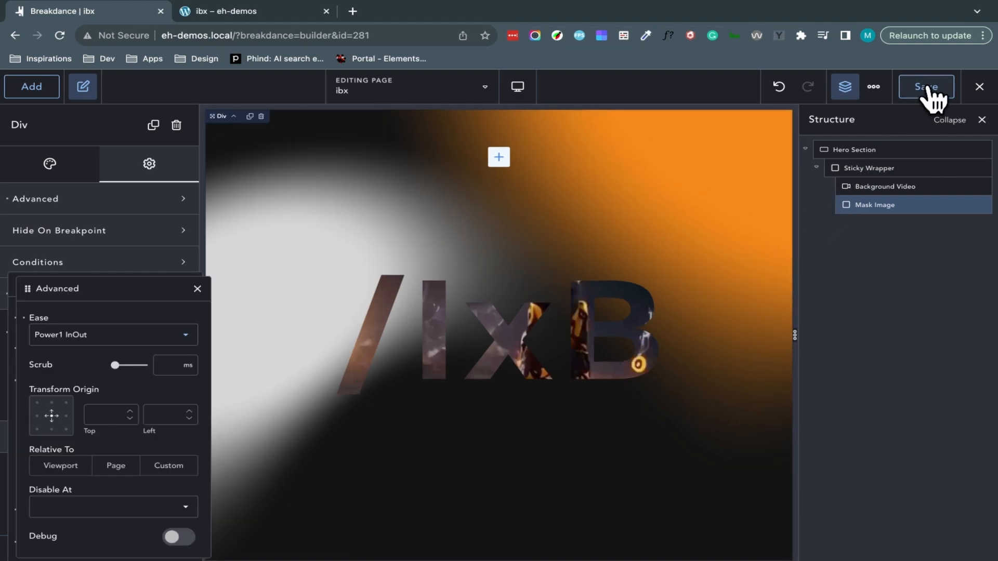
pyautogui.click(928, 86)
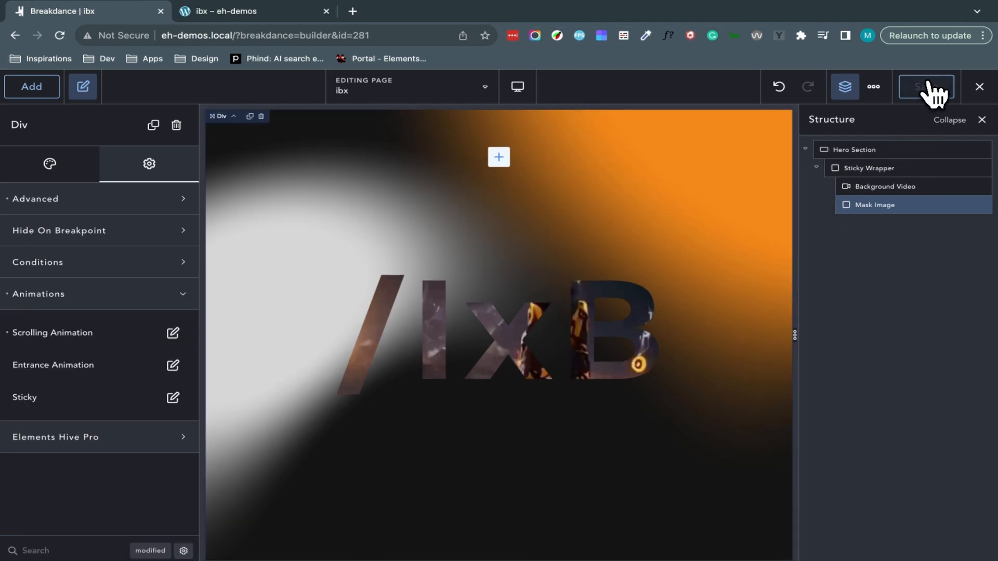
pyautogui.click(291, 12)
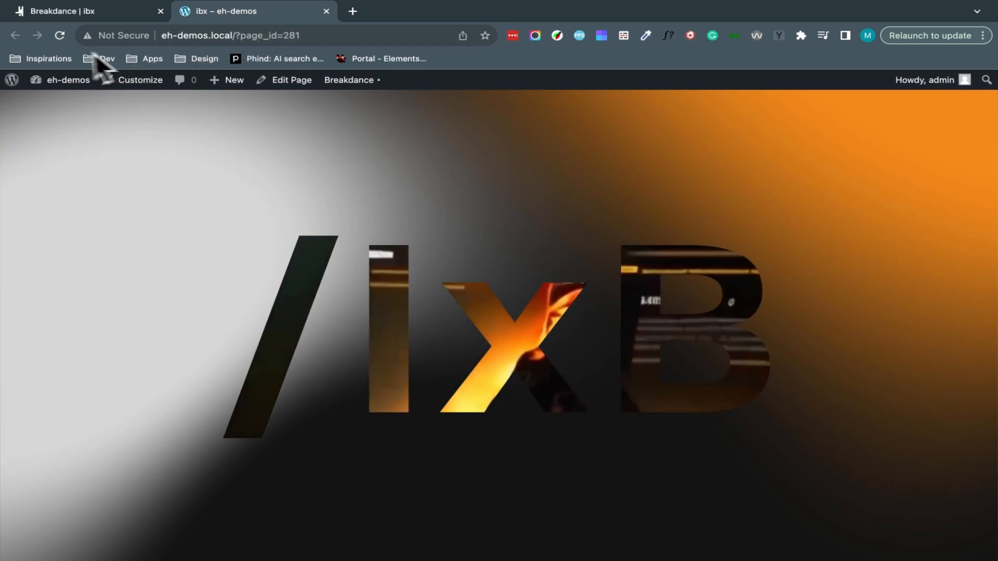
pyautogui.scroll(-5, 584, 227)
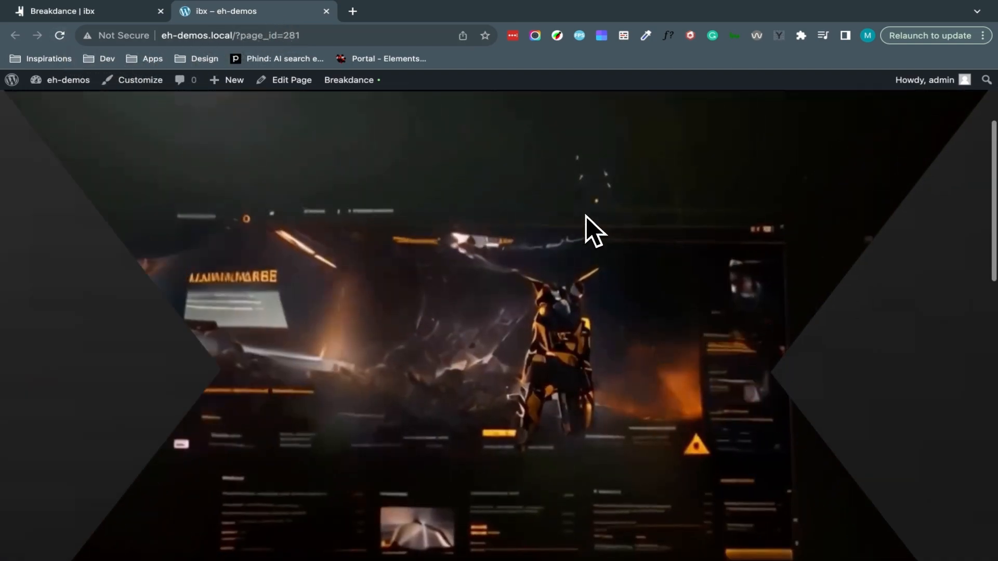
pyautogui.scroll(-10, 586, 229)
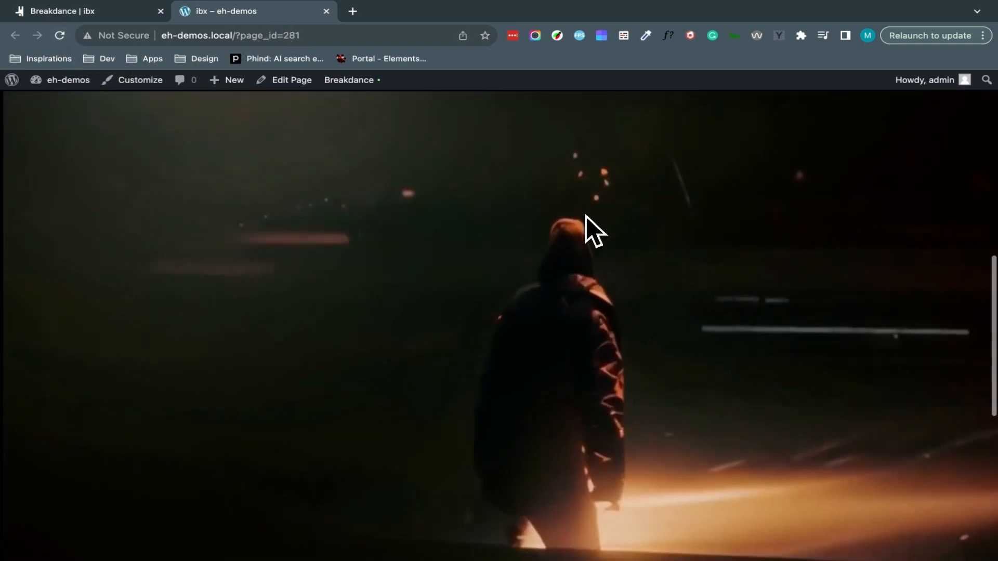
pyautogui.scroll(5, 586, 215)
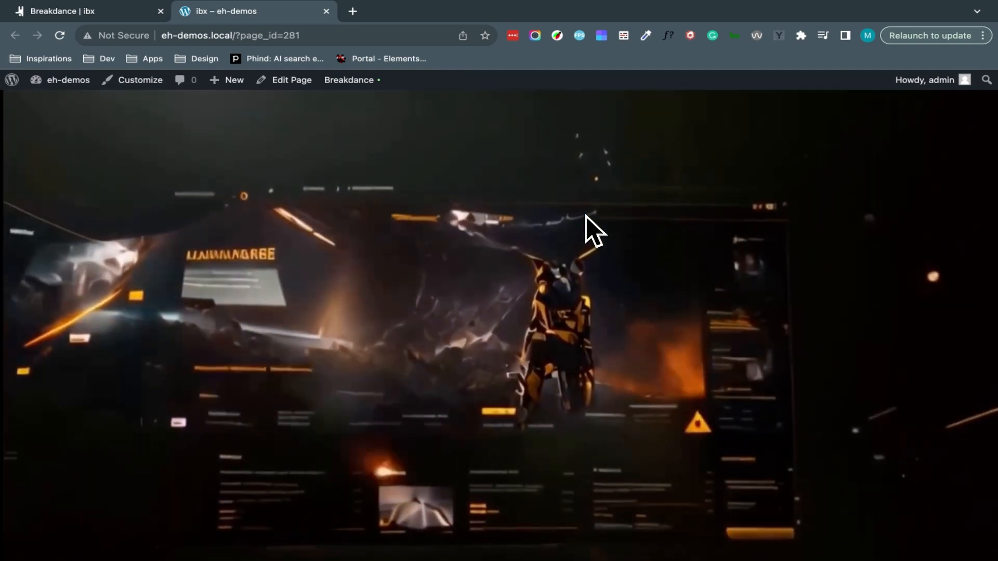
pyautogui.scroll(10, 594, 230)
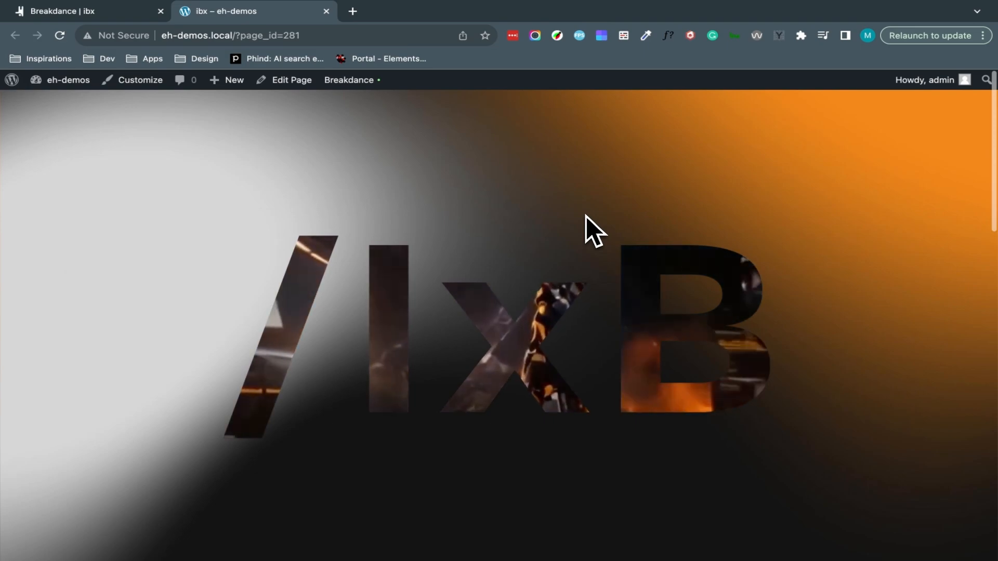
# - Return to the Breakdance builder and scroll through the start of the hero to examine the enlarging mask
pyautogui.click(98, 12)
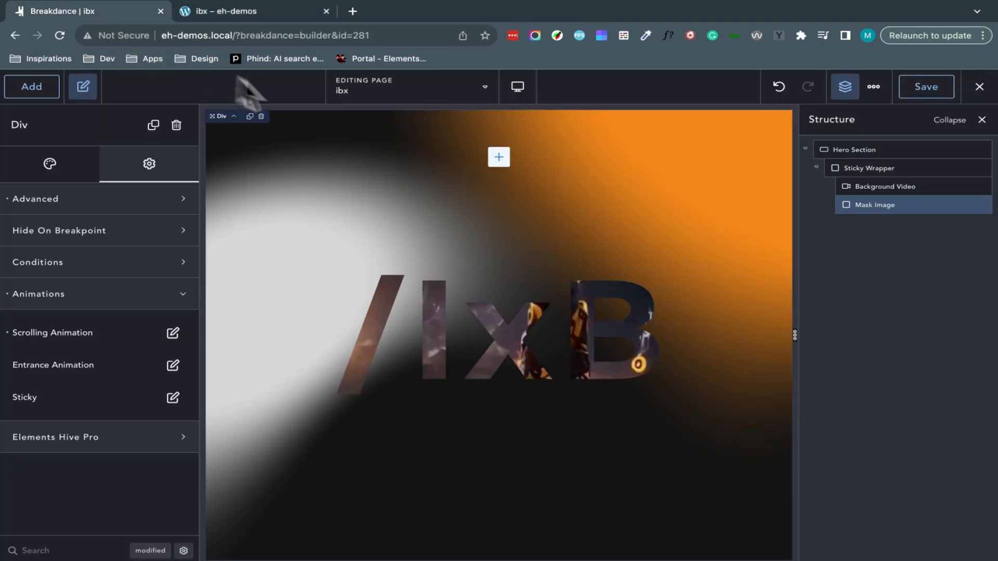
pyautogui.scroll(-3, 358, 257)
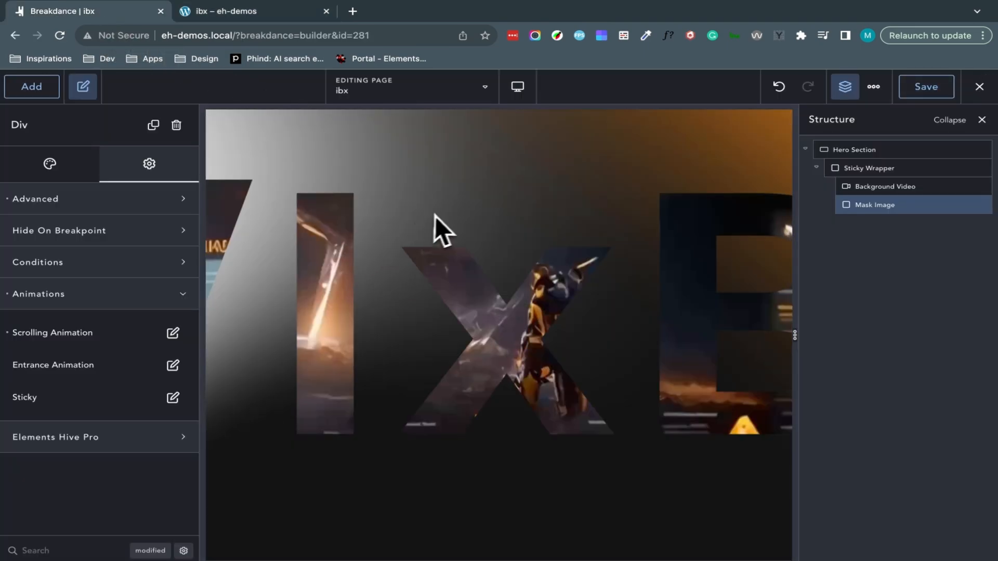
pyautogui.scroll(5, 442, 216)
# - Switch to Figma and draw a frame about 477 × 409 with a rectangle covering it completely
pyautogui.hotkey('ctrl', 'Right')
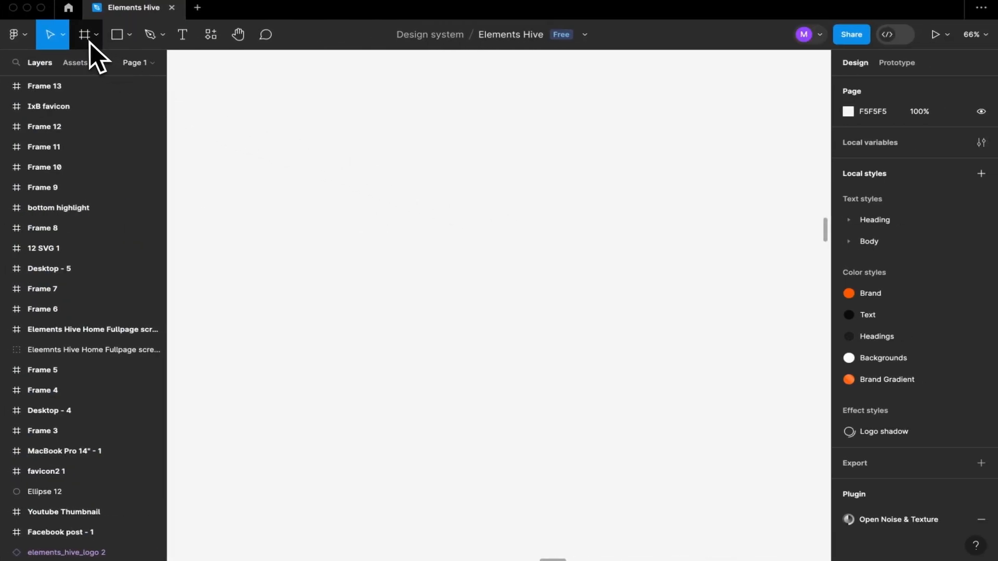
pyautogui.click(89, 42)
pyautogui.moveTo(356, 118); pyautogui.dragTo(577, 289)
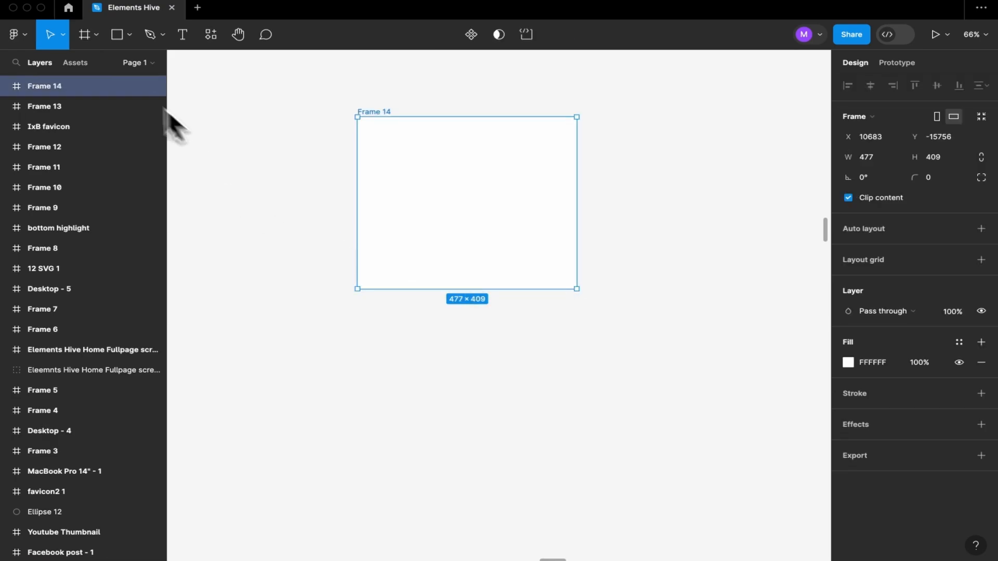
pyautogui.click(114, 35)
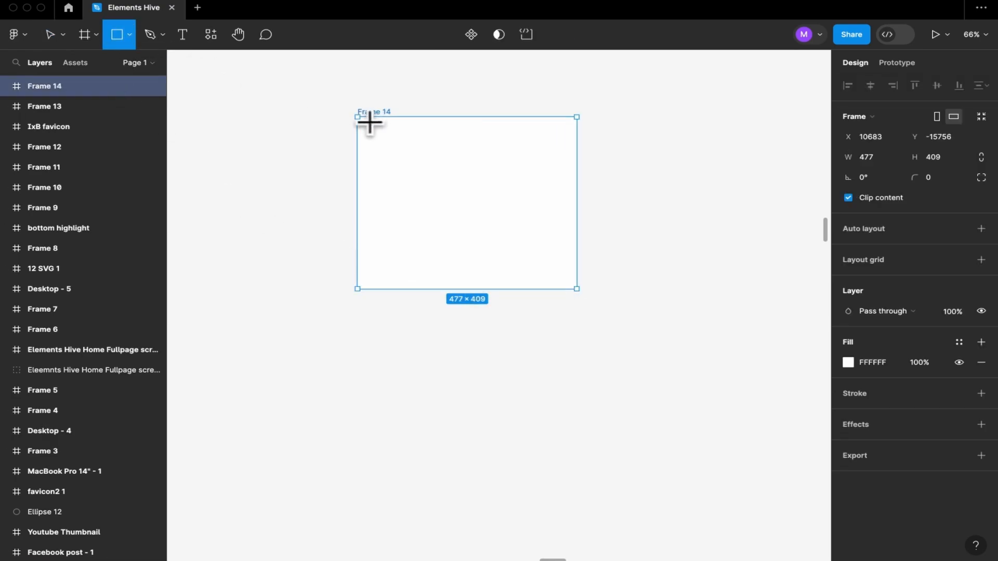
pyautogui.moveTo(358, 119); pyautogui.dragTo(577, 291)
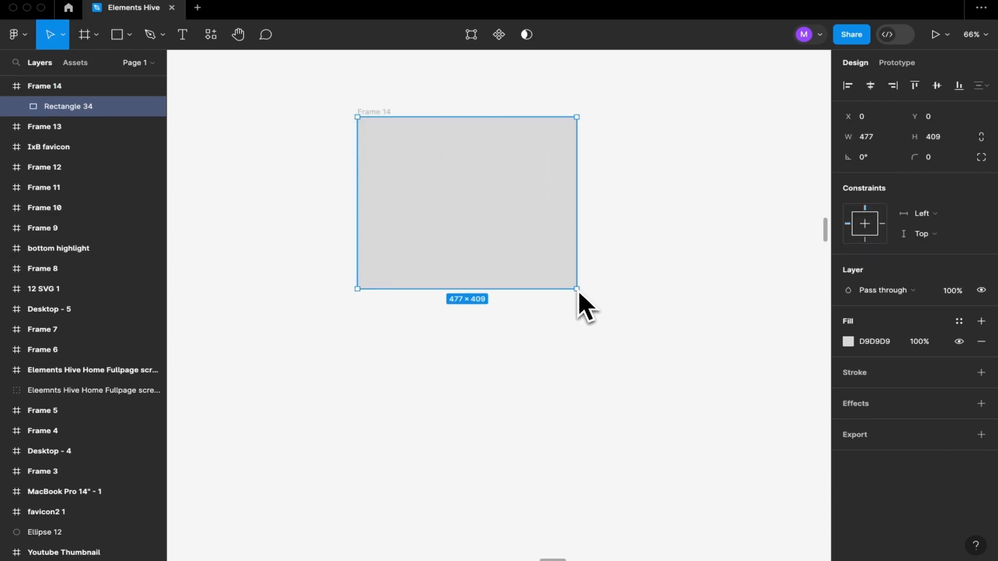
# - Add the text "EH" over the rectangle and center it horizontally and vertically in the frame
pyautogui.click(182, 35)
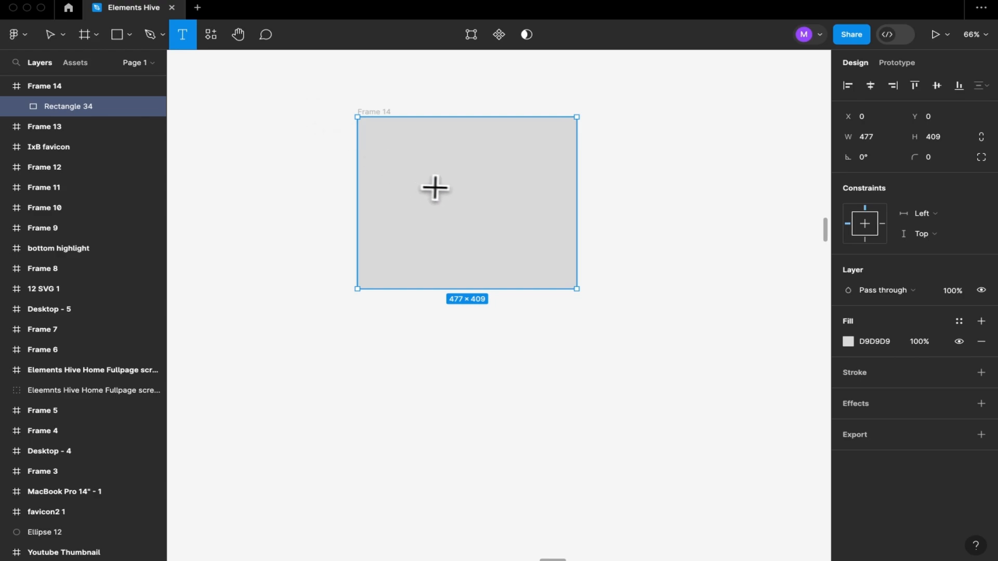
pyautogui.click(456, 194)
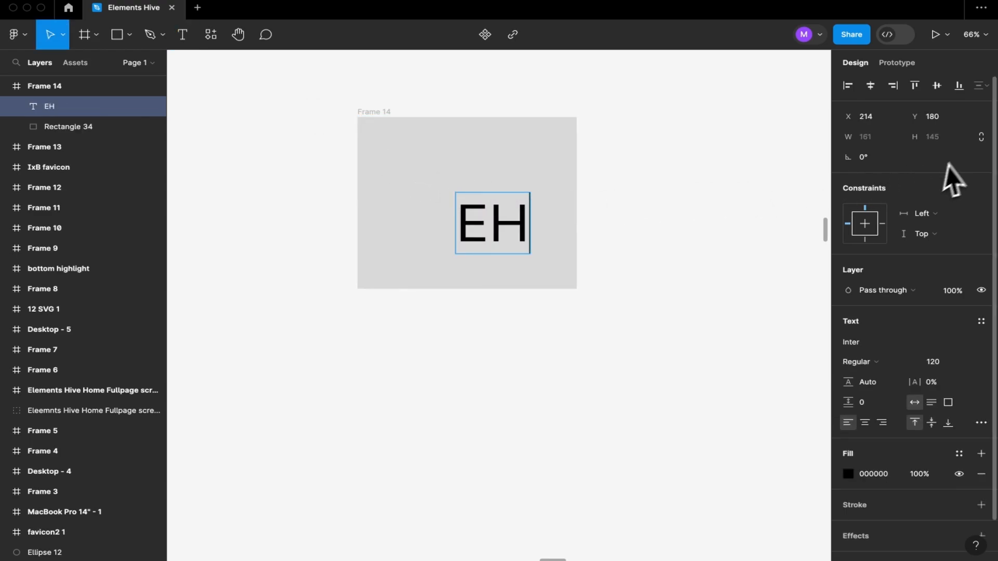
pyautogui.click(871, 87)
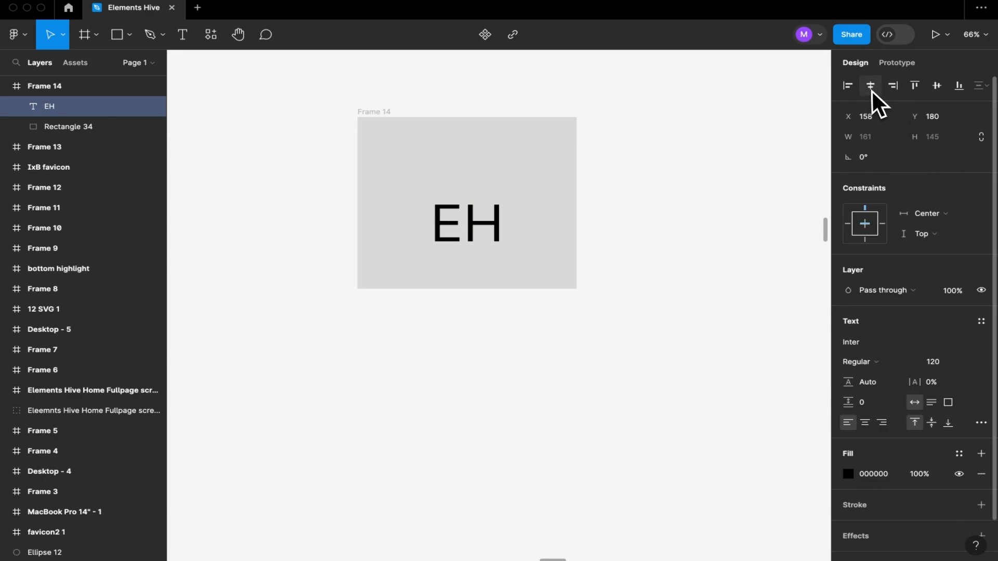
pyautogui.click(940, 86)
# - Subtract the EH text from the rectangle to make a cut-out shape and clear the selection
pyautogui.click(70, 130)
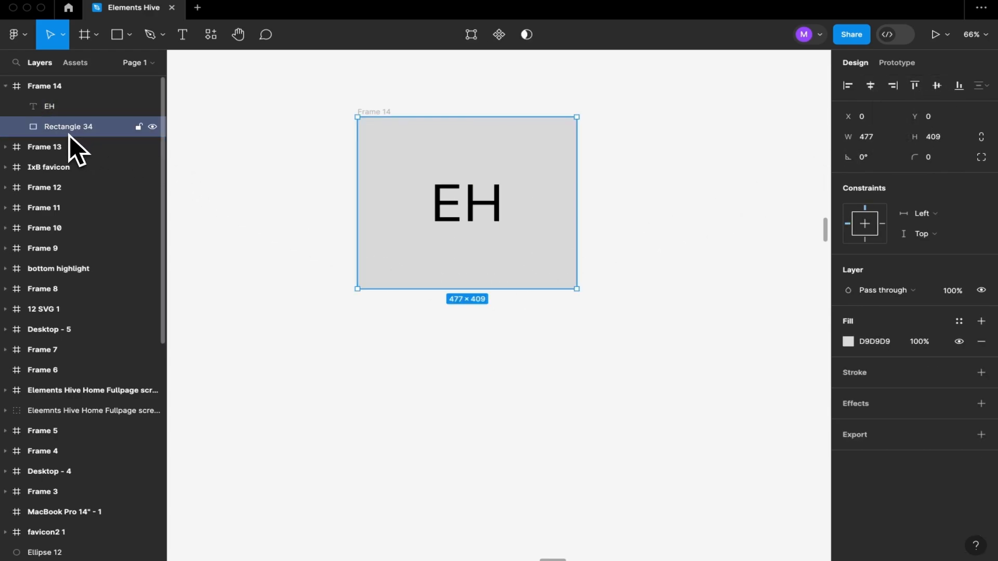
pyautogui.keyDown('shift'); pyautogui.click(80, 116); pyautogui.keyUp('shift')
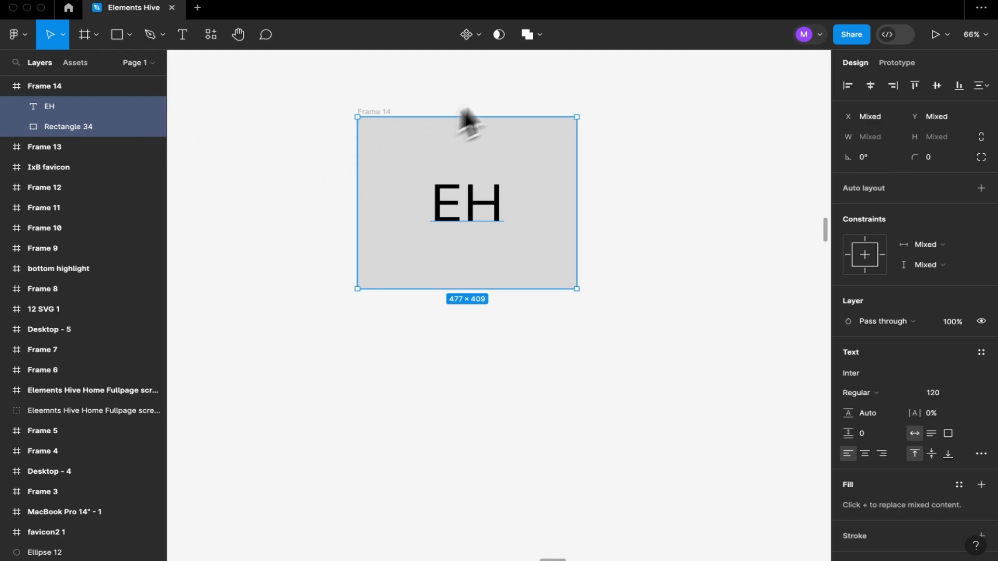
pyautogui.click(540, 37)
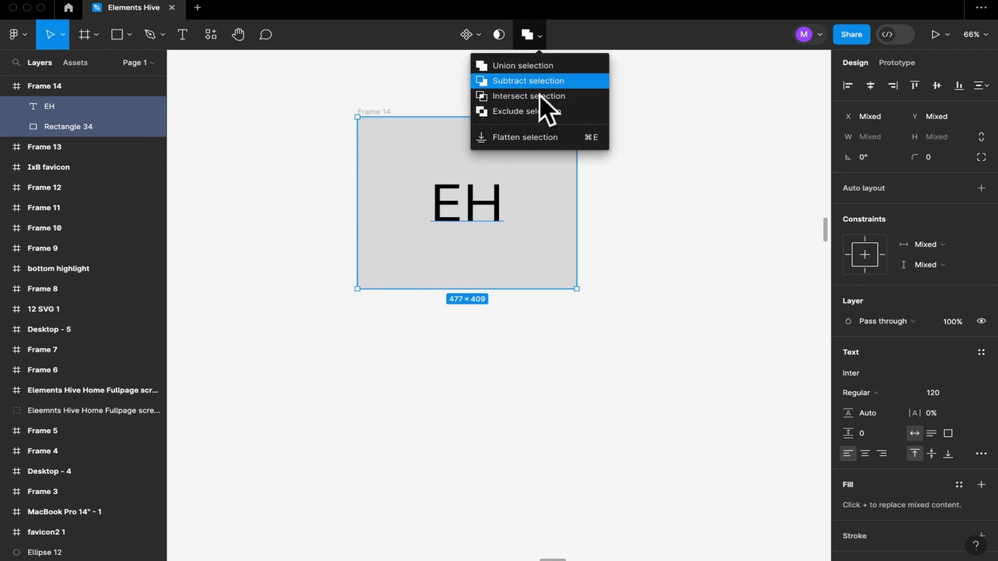
pyautogui.click(546, 82)
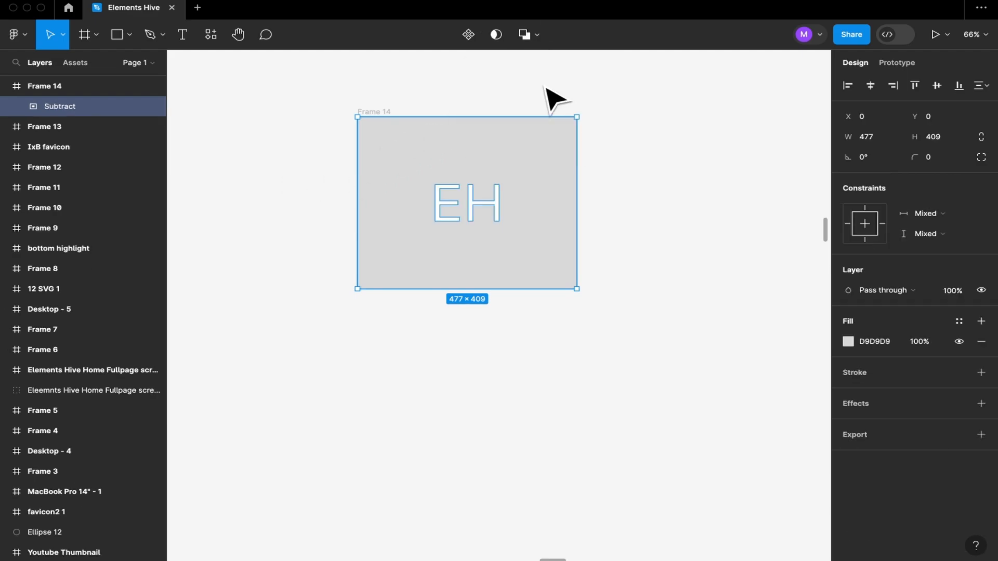
pyautogui.click(276, 161)
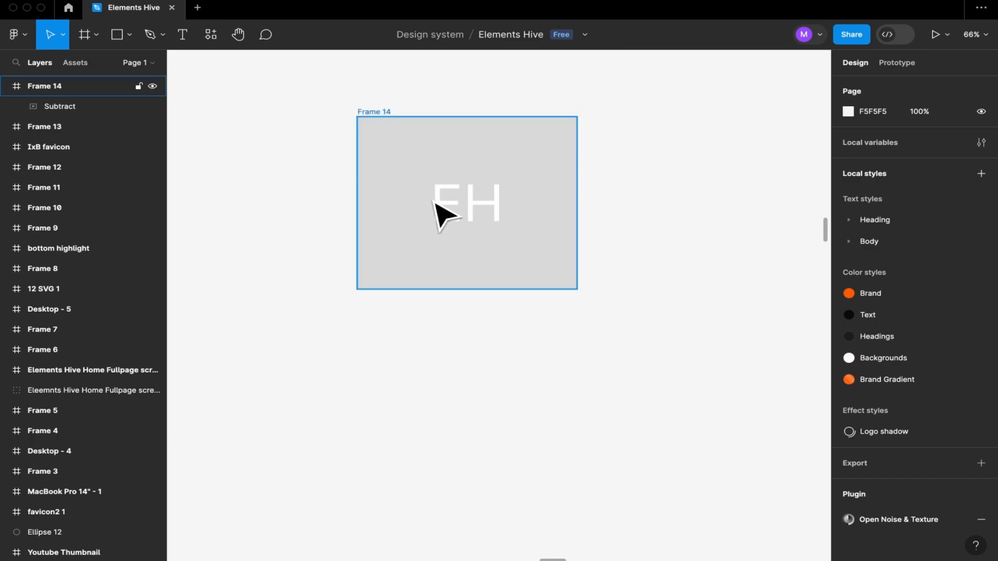
# - Change the fill color of the frame behind the EH cut-out to blue, trying red first
pyautogui.scroll(5, 441, 213)
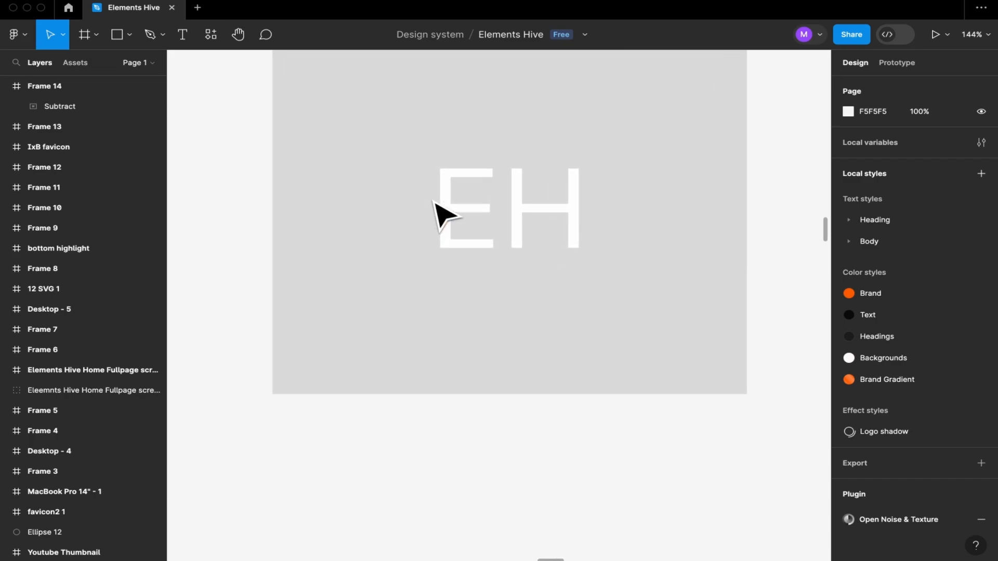
pyautogui.scroll(4, 441, 214)
pyautogui.scroll(-2, 441, 213)
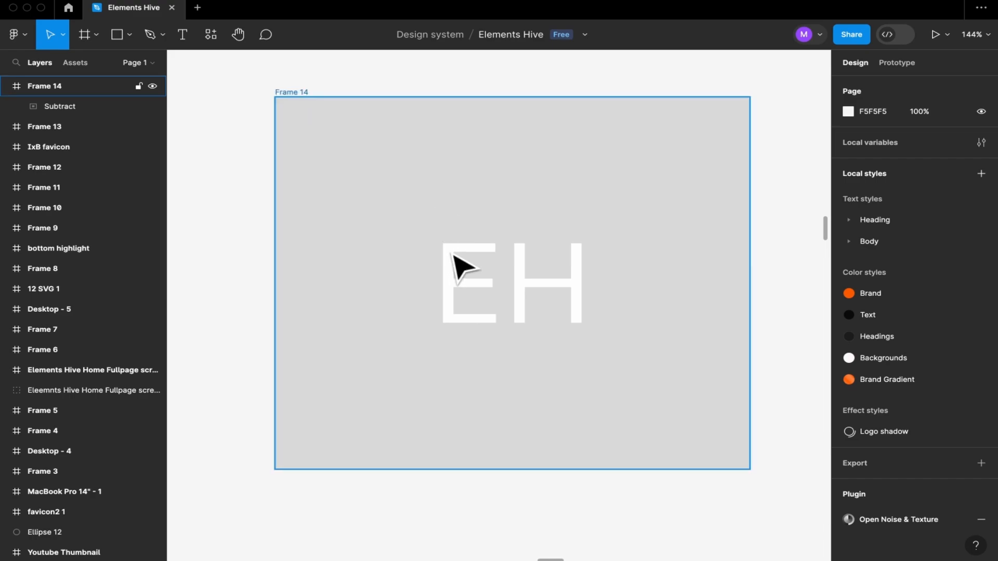
pyautogui.click(123, 86)
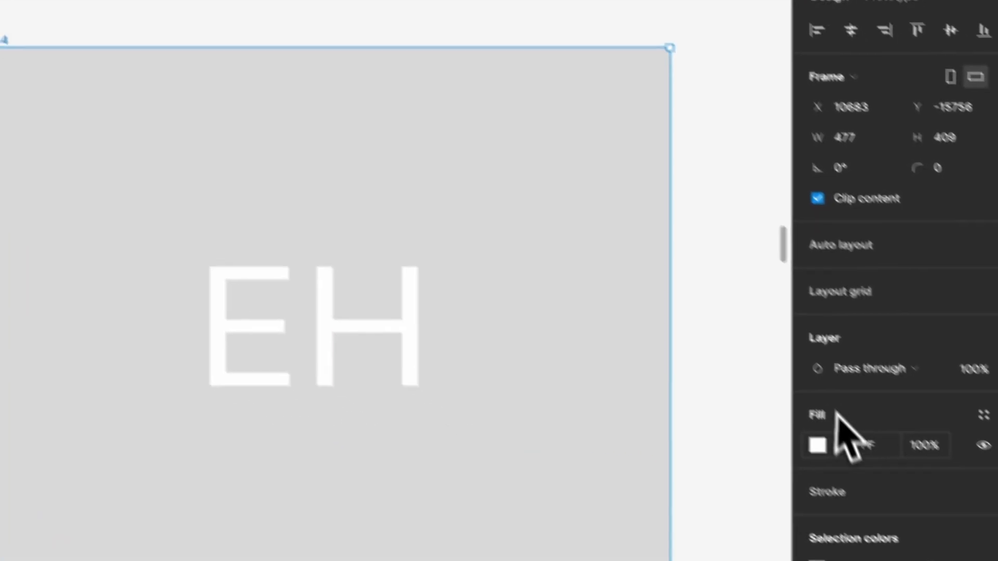
pyautogui.click(819, 446)
pyautogui.click(758, 269)
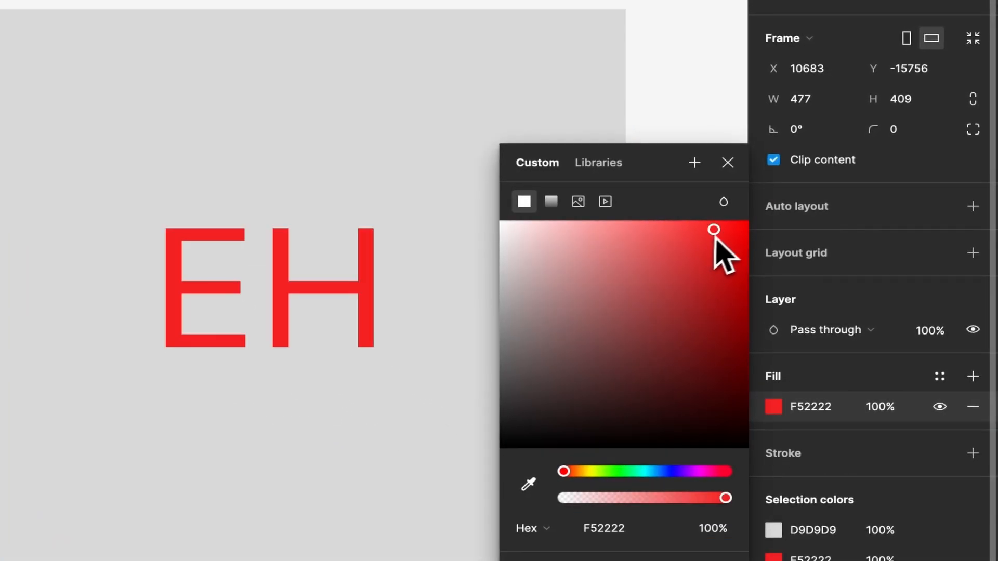
pyautogui.click(666, 471)
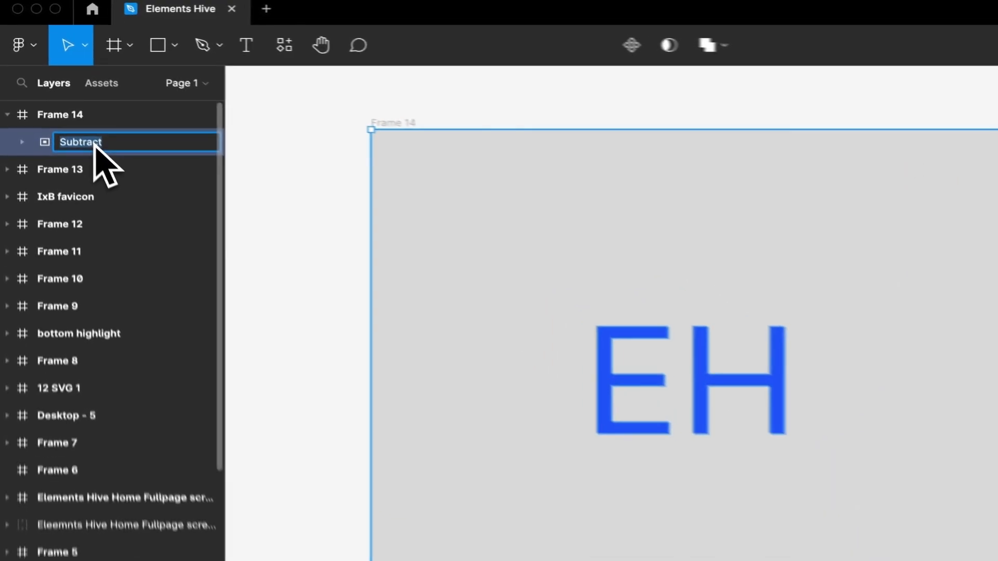
# - Rename the Subtract layer as "this is the mask image"
pyautogui.write('this is the mask image')
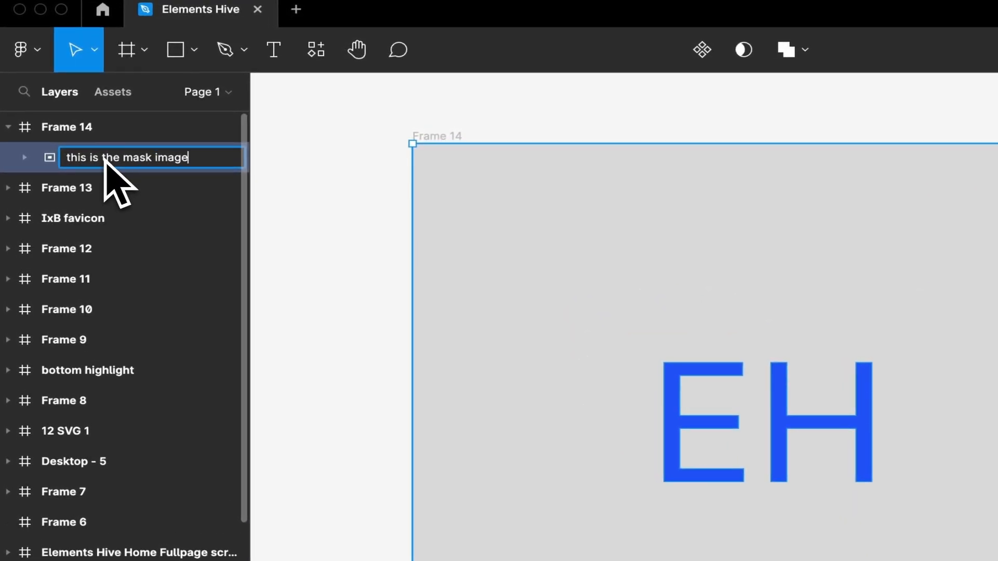
pyautogui.press('Return')
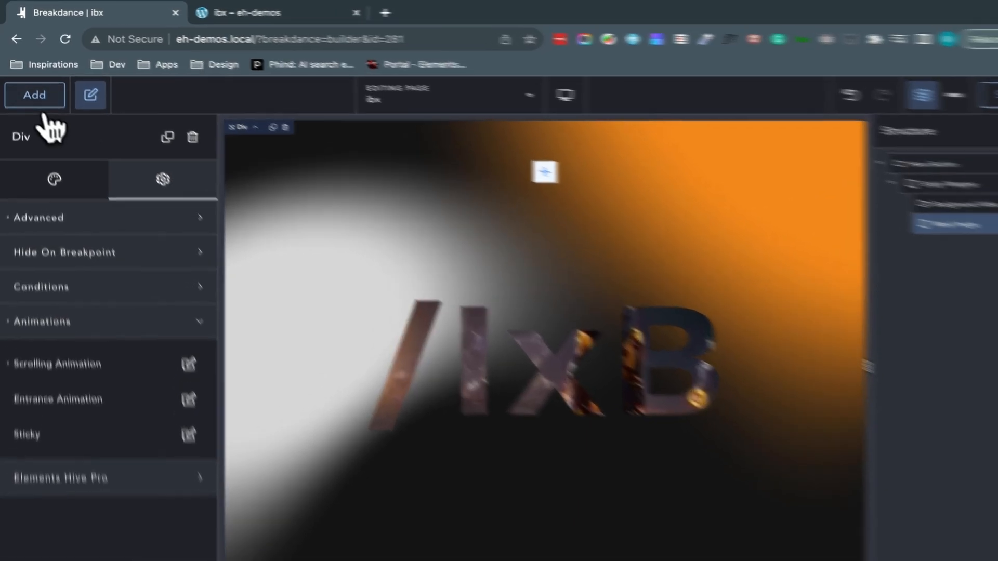
# - Return to the Breakdance builder, add a new section below the hero and rename it "Content Section"
pyautogui.click(33, 105)
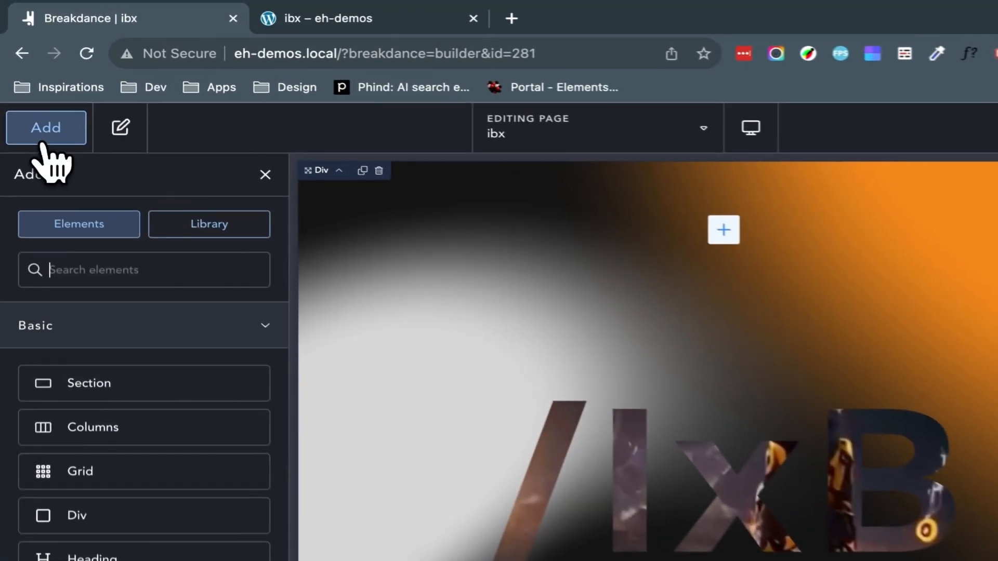
pyautogui.write('se')
pyautogui.press('Return')
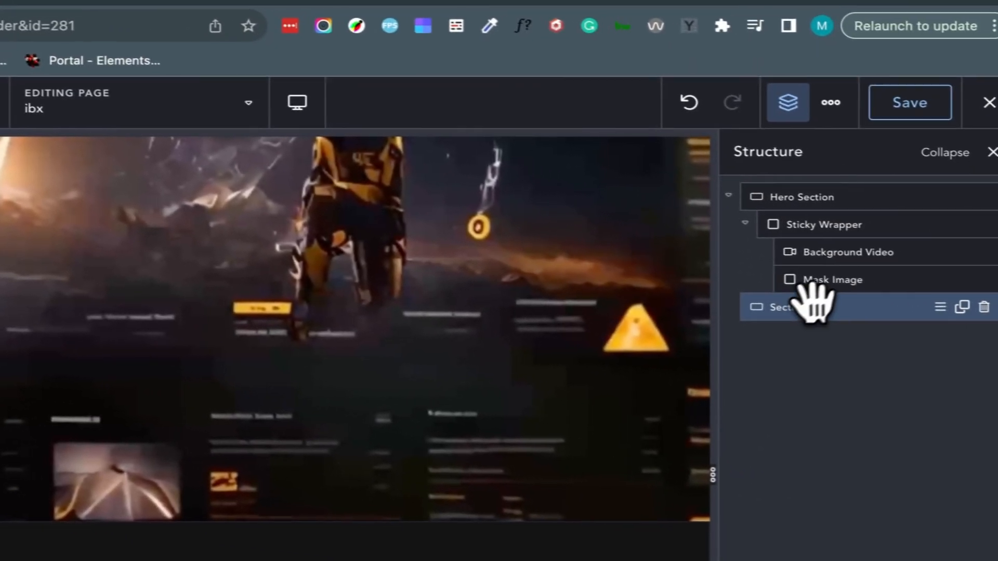
pyautogui.doubleClick(782, 306)
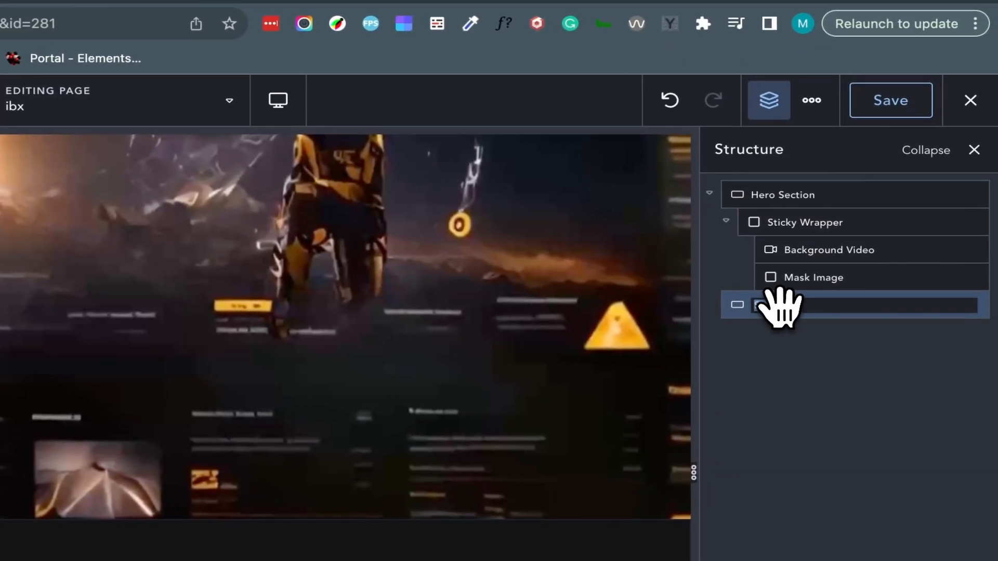
pyautogui.write('Content Section')
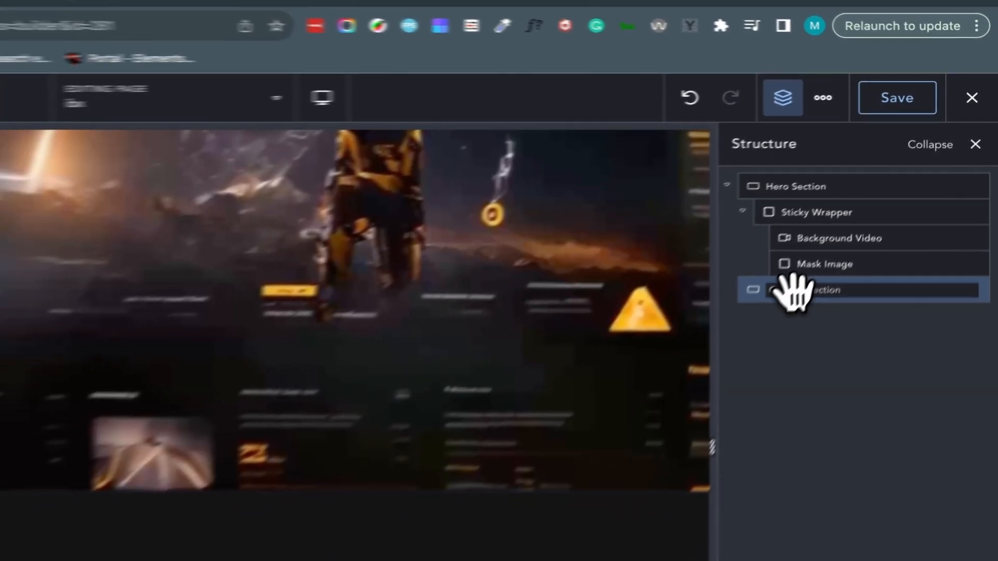
pyautogui.press('Return')
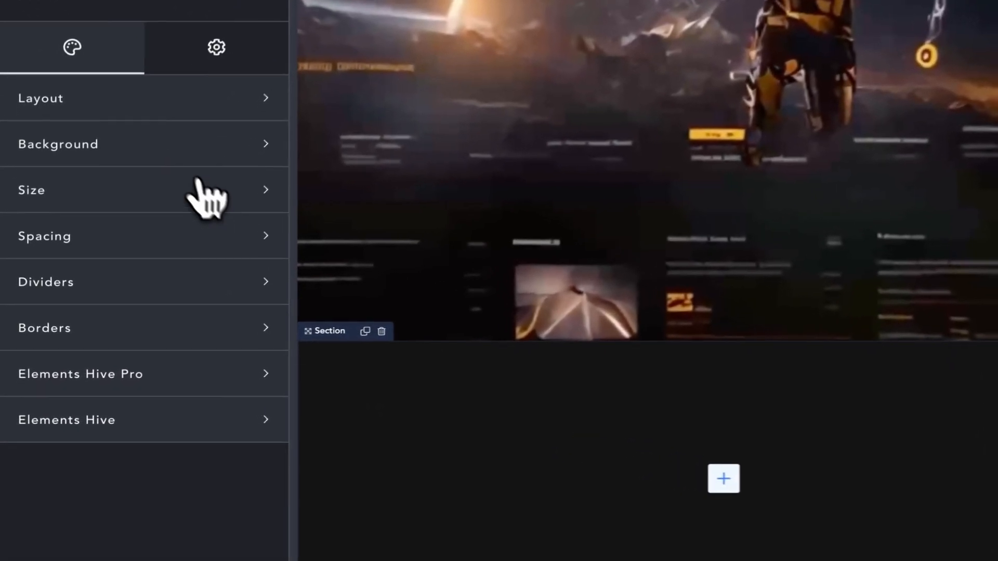
# - Set the Content Section's background color to the global dark Background color
pyautogui.click(209, 144)
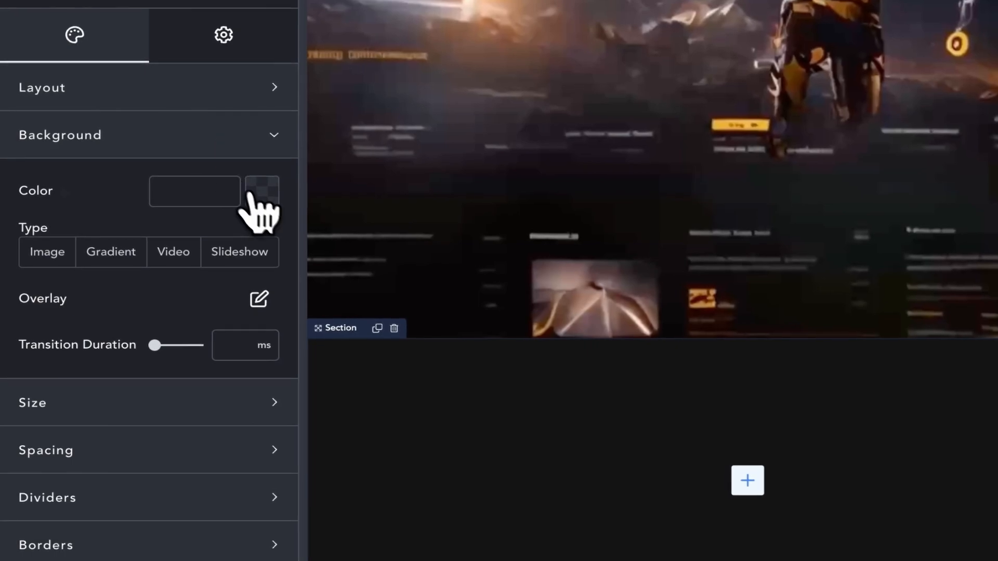
pyautogui.click(252, 201)
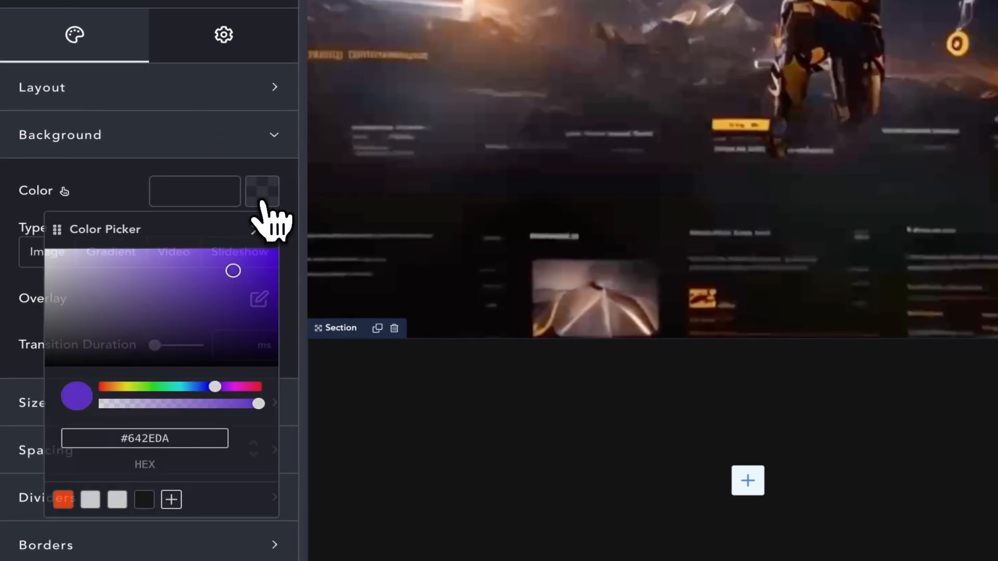
pyautogui.click(150, 500)
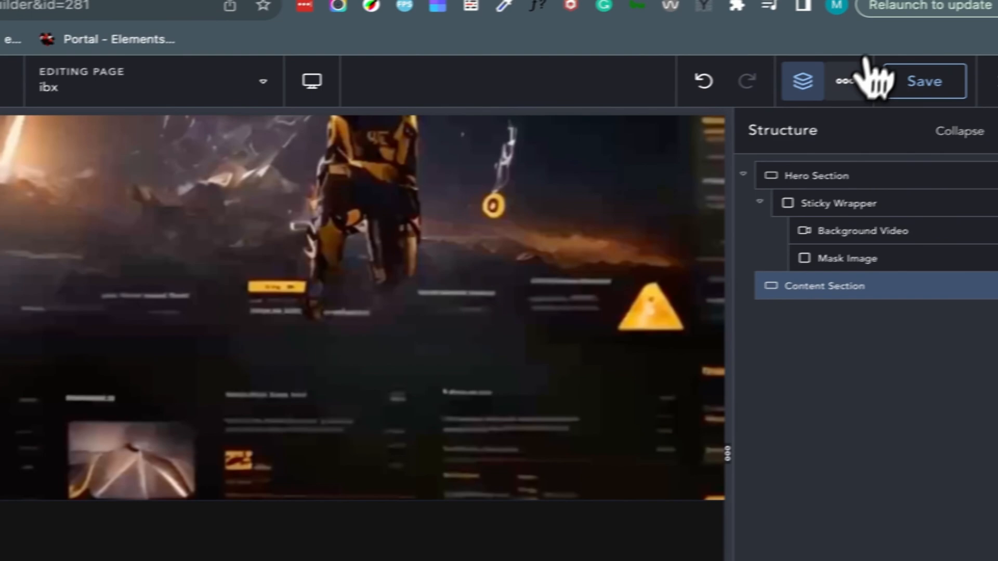
# - Examine the global color and typography settings and the stylesheet's html font-size rule, then return to the section's settings
pyautogui.click(811, 85)
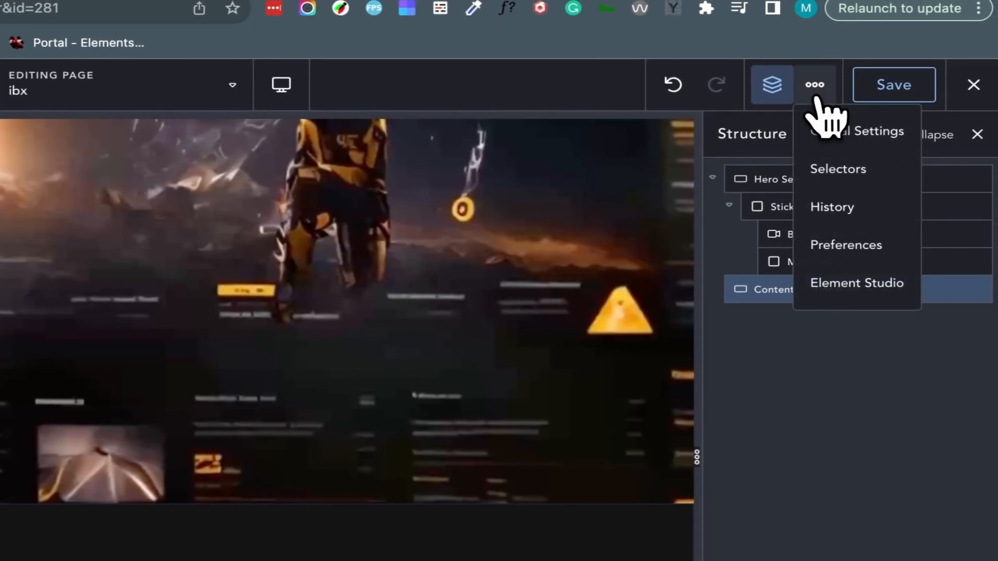
pyautogui.click(831, 134)
pyautogui.click(837, 192)
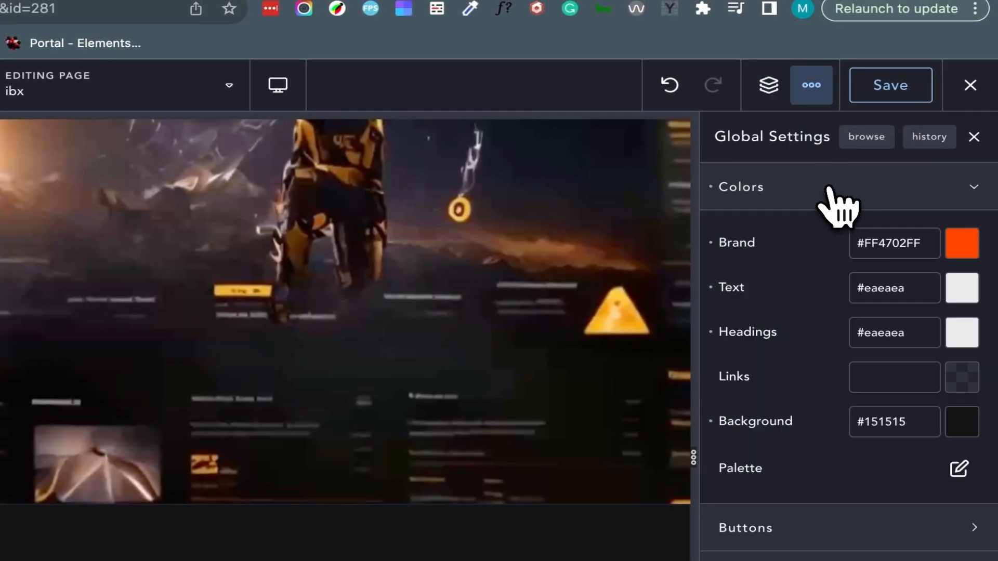
pyautogui.click(830, 188)
pyautogui.click(833, 281)
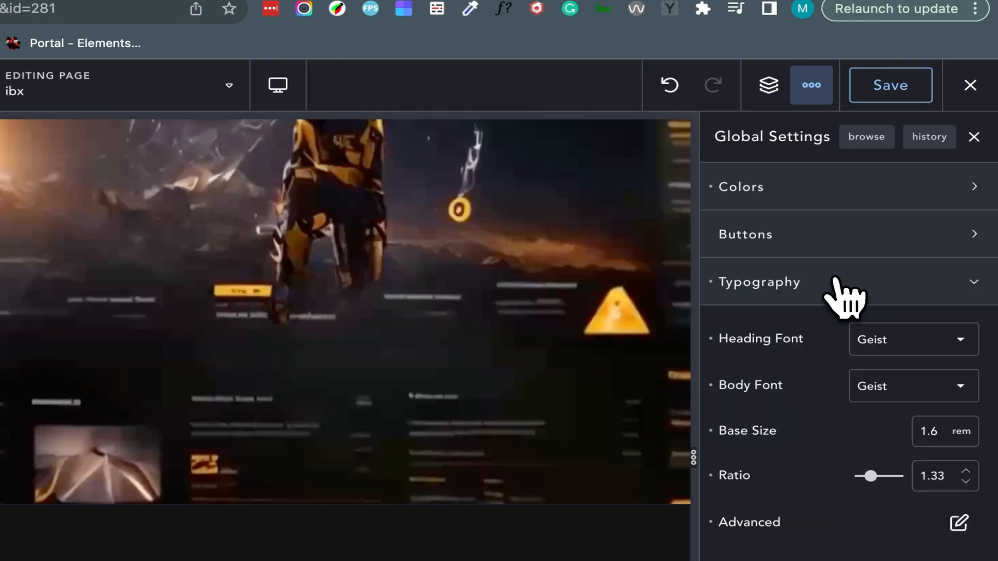
pyautogui.click(838, 283)
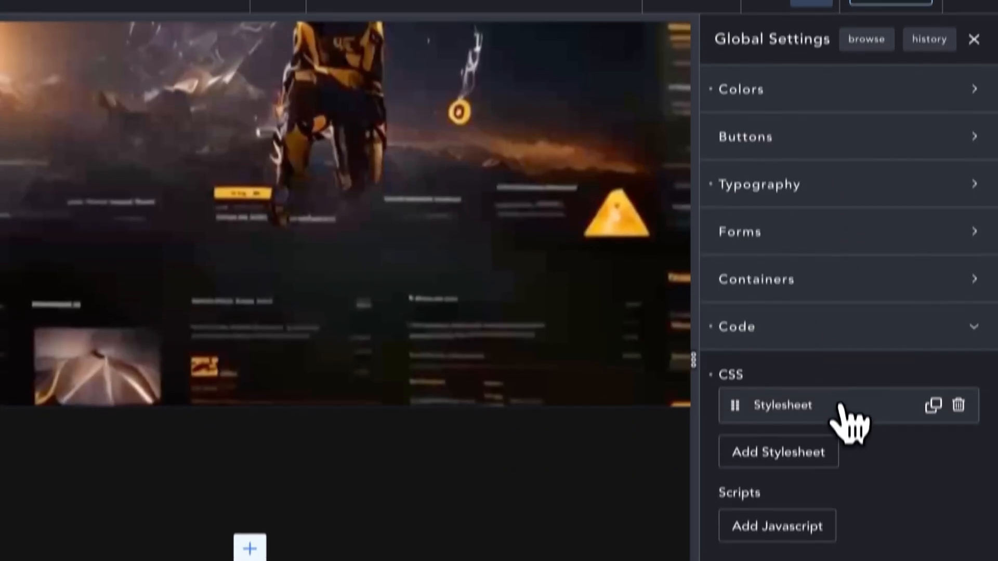
pyautogui.click(837, 503)
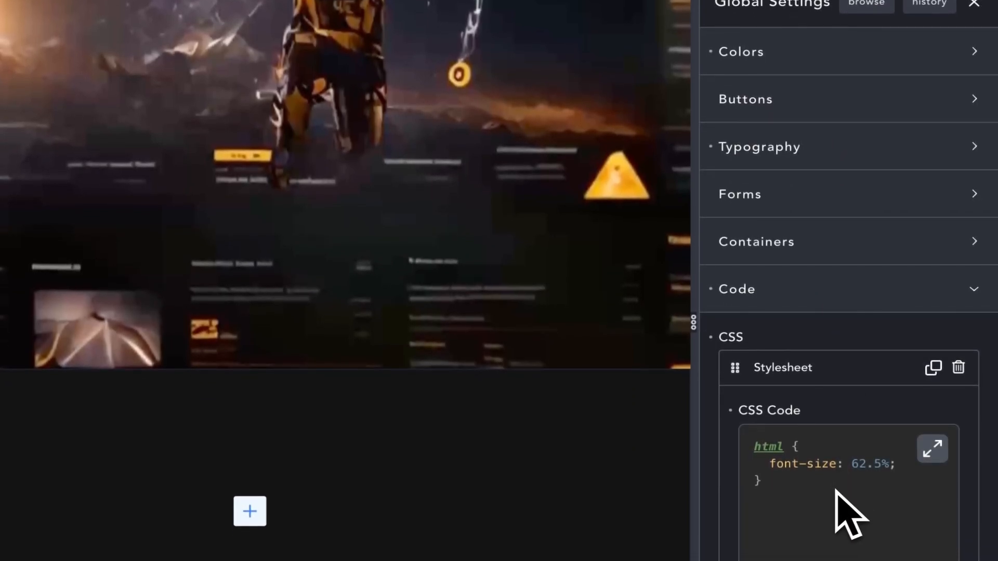
pyautogui.click(845, 370)
pyautogui.click(852, 295)
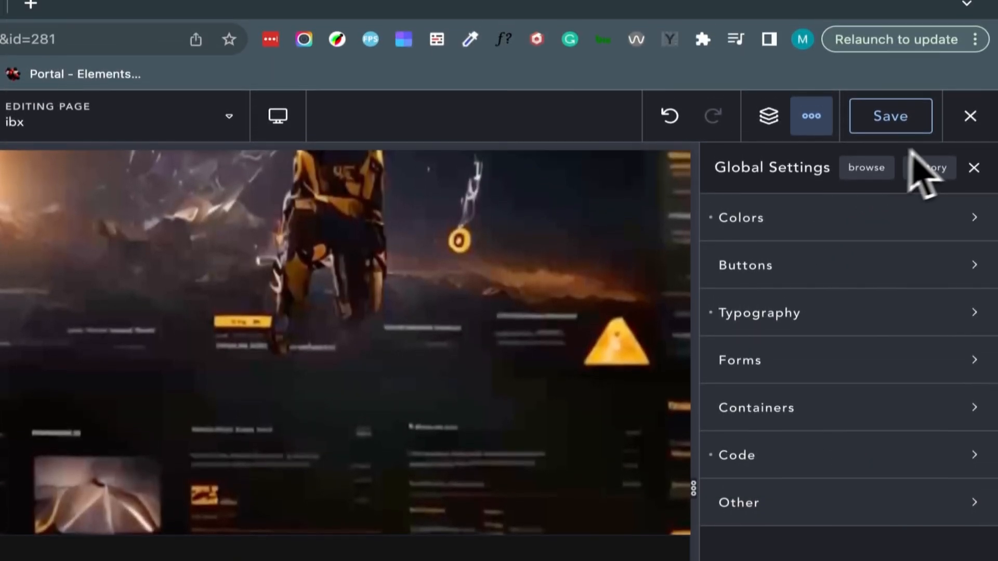
pyautogui.click(973, 167)
# - Add an h1 heading to the Content Section reading "/imagine it" and "we build it" on two lines
pyautogui.scroll(-10, 487, 278)
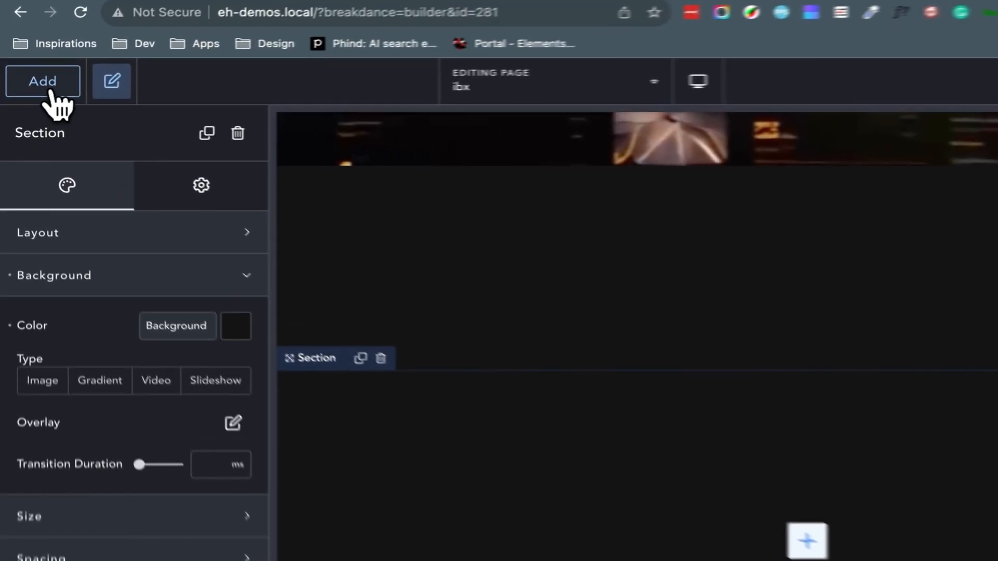
pyautogui.click(41, 91)
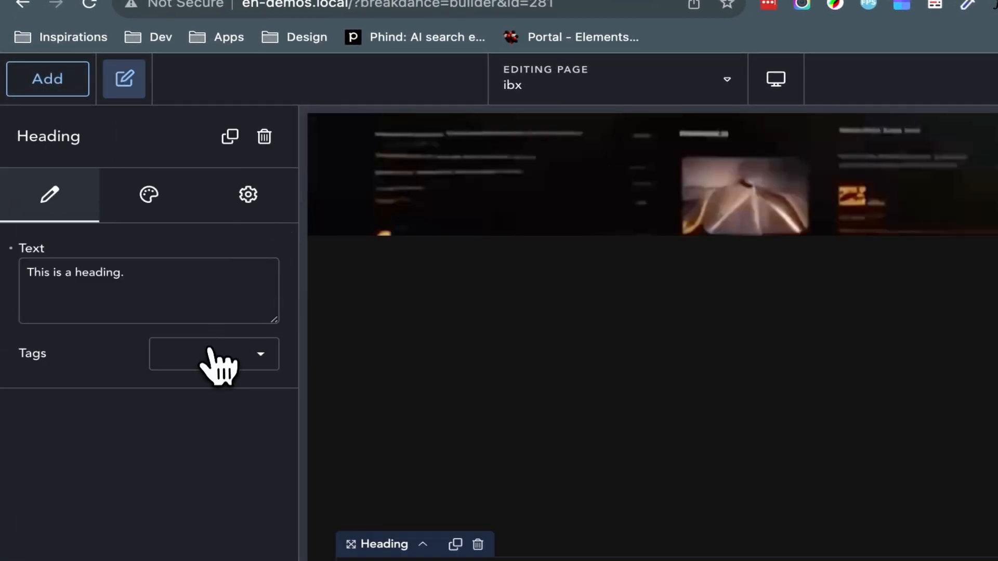
pyautogui.click(217, 359)
pyautogui.click(229, 387)
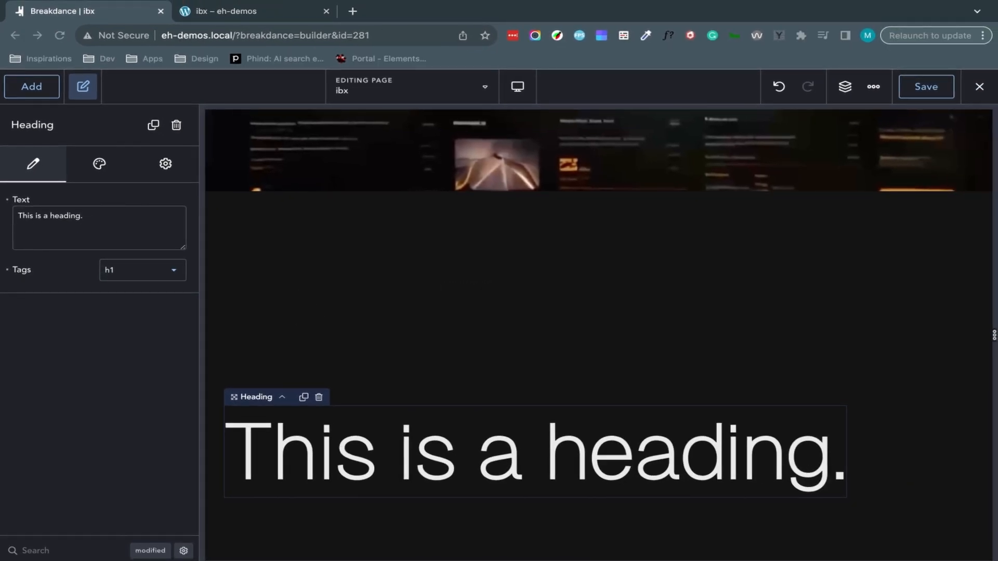
pyautogui.click(95, 223)
pyautogui.hotkey('ctrl', 'a')
pyautogui.write('/imagine it we build it')
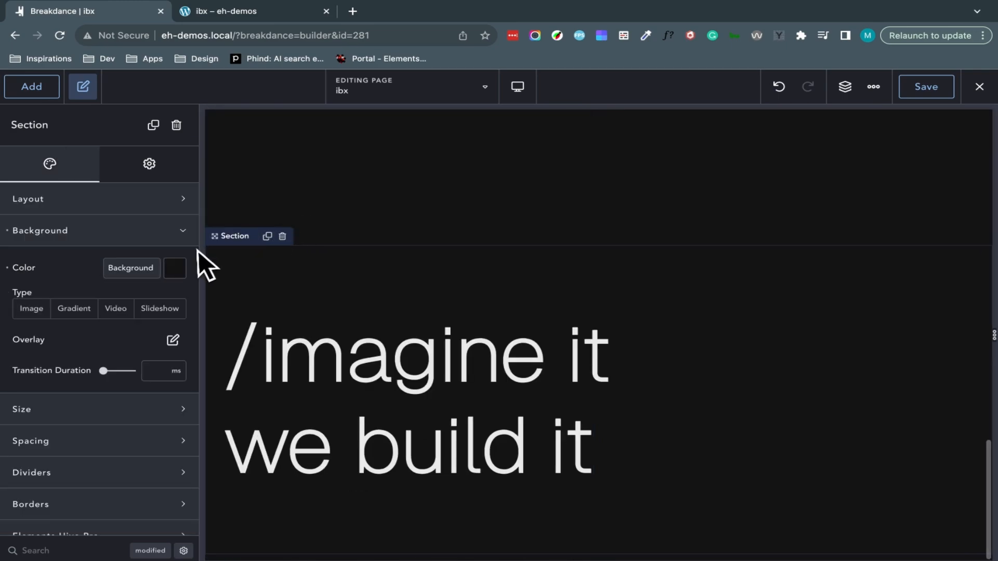
# - Center the Content Section's content horizontally, then collapse its layout and background settings
pyautogui.click(117, 198)
pyautogui.click(154, 236)
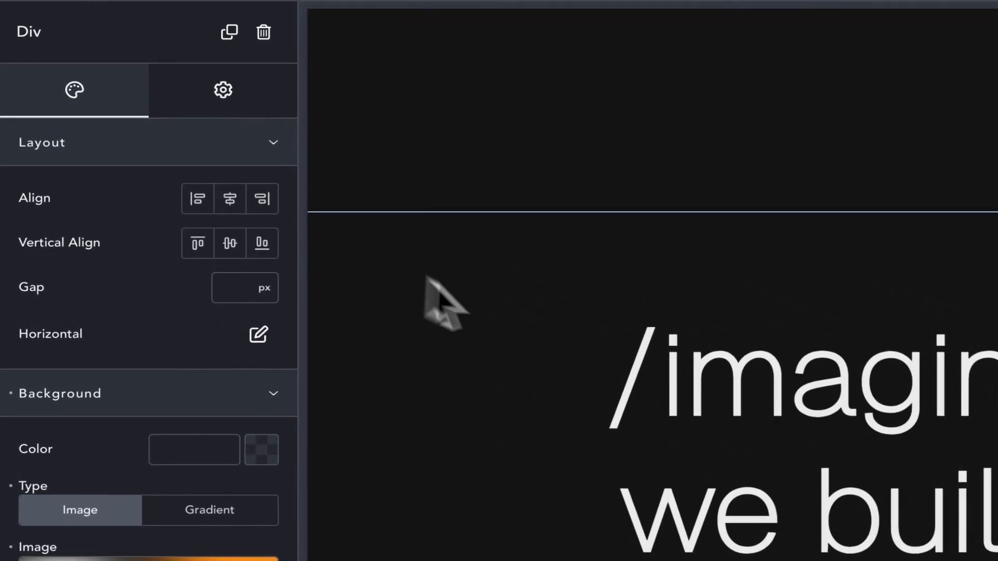
pyautogui.click(382, 340)
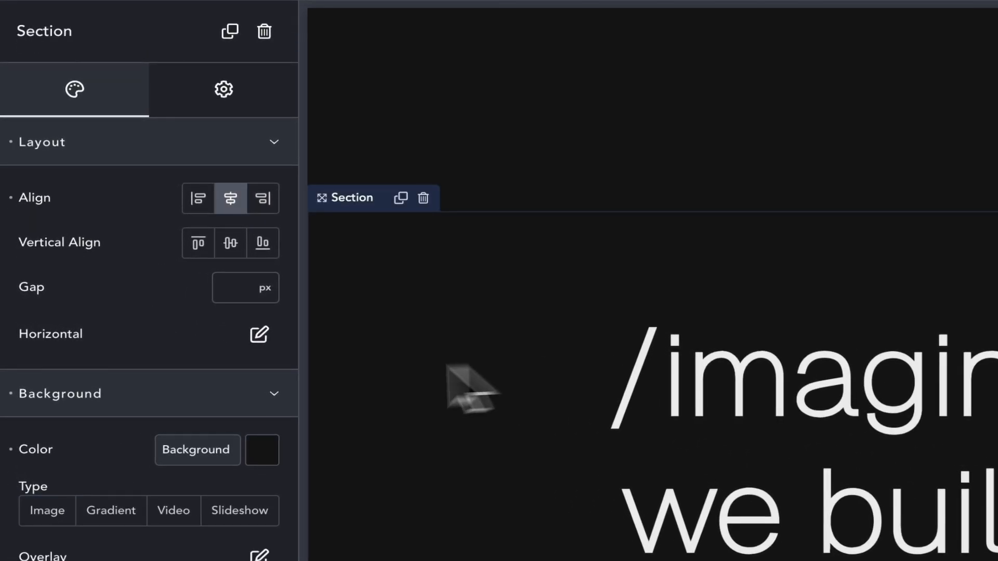
pyautogui.click(107, 148)
pyautogui.click(166, 191)
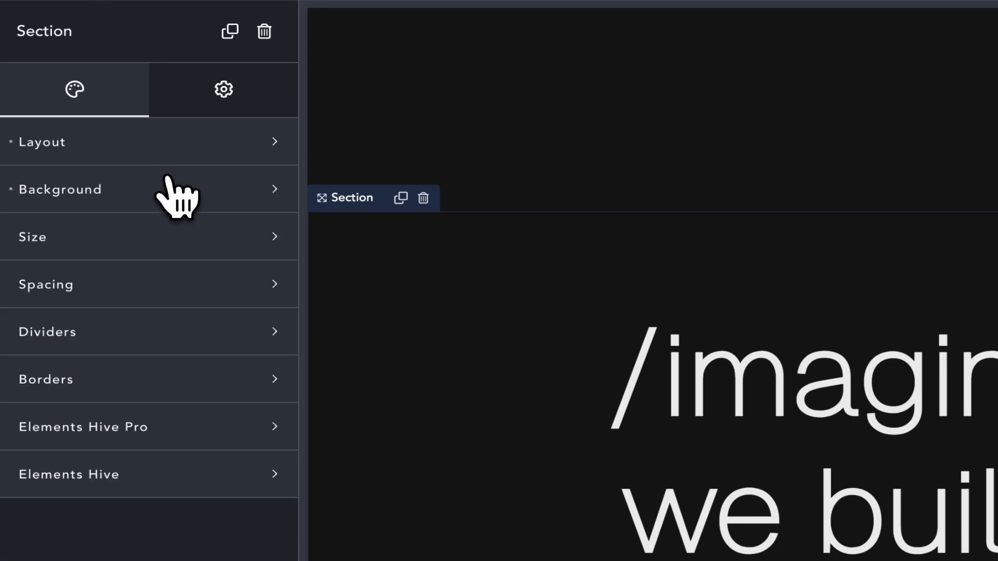
# - Set the Content Section's top and bottom padding to 35 rem and check the heading's spacing
pyautogui.click(203, 285)
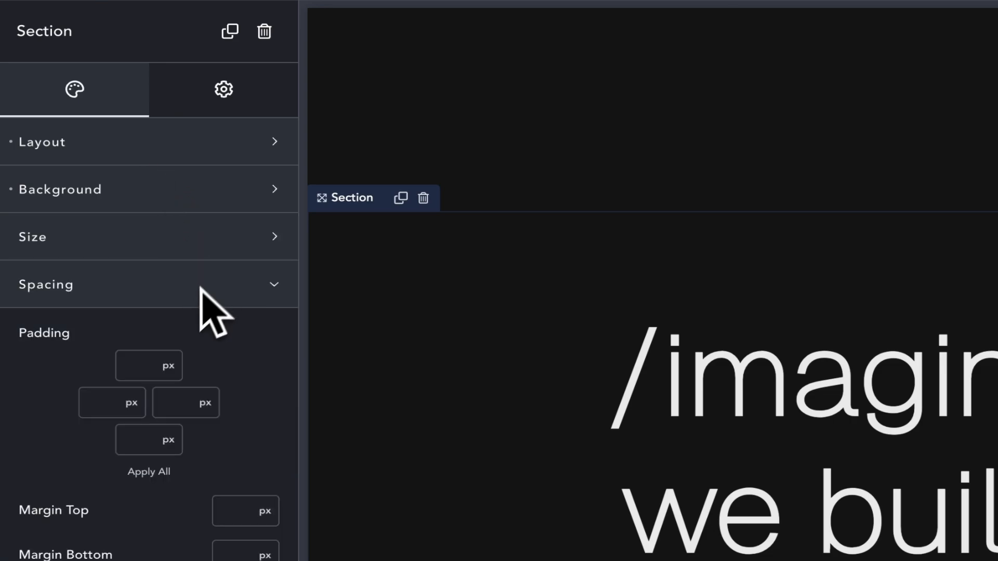
pyautogui.click(128, 361)
pyautogui.write('35')
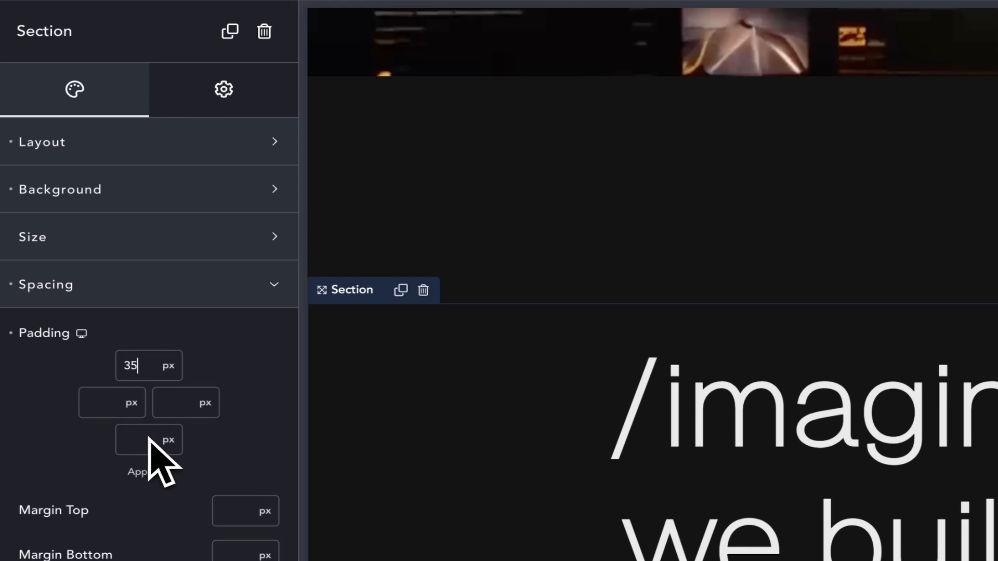
pyautogui.scroll(-1, 364, 452)
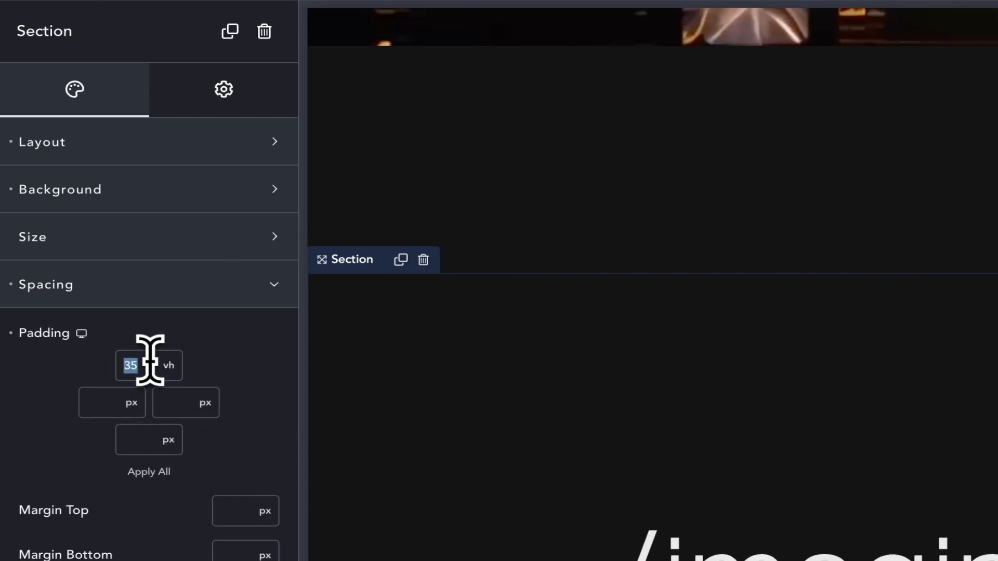
pyautogui.write('35')
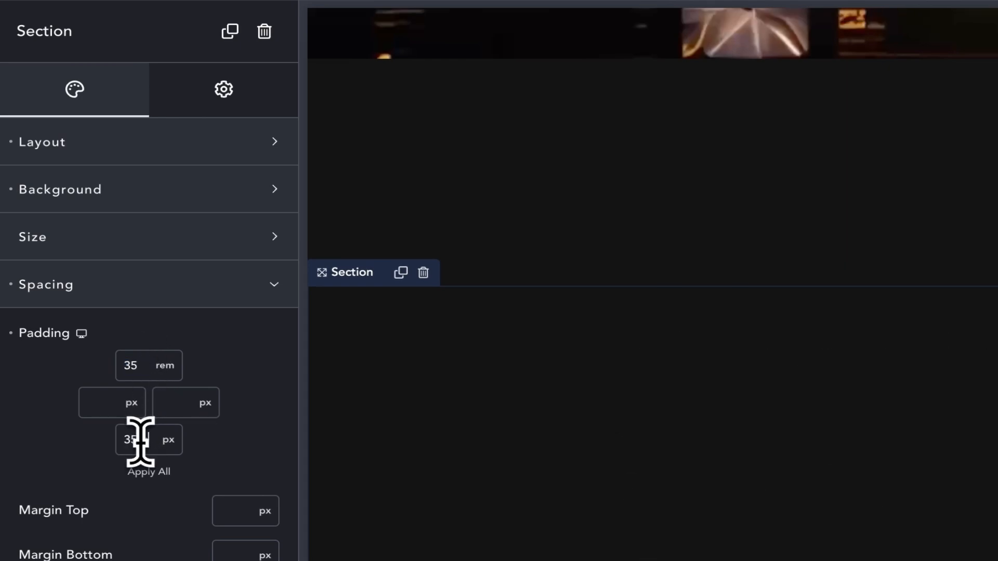
pyautogui.scroll(-7, 603, 430)
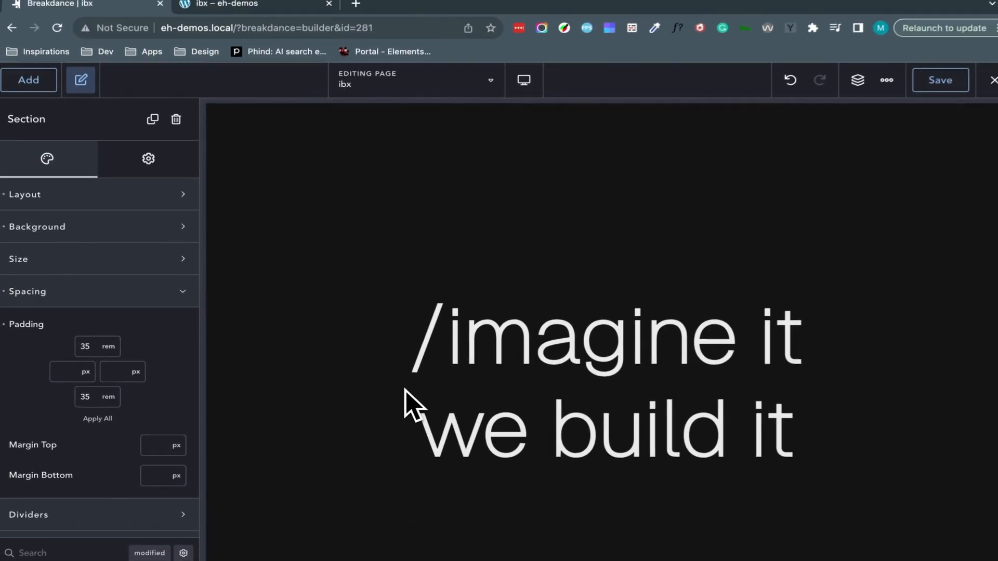
pyautogui.scroll(4, 401, 390)
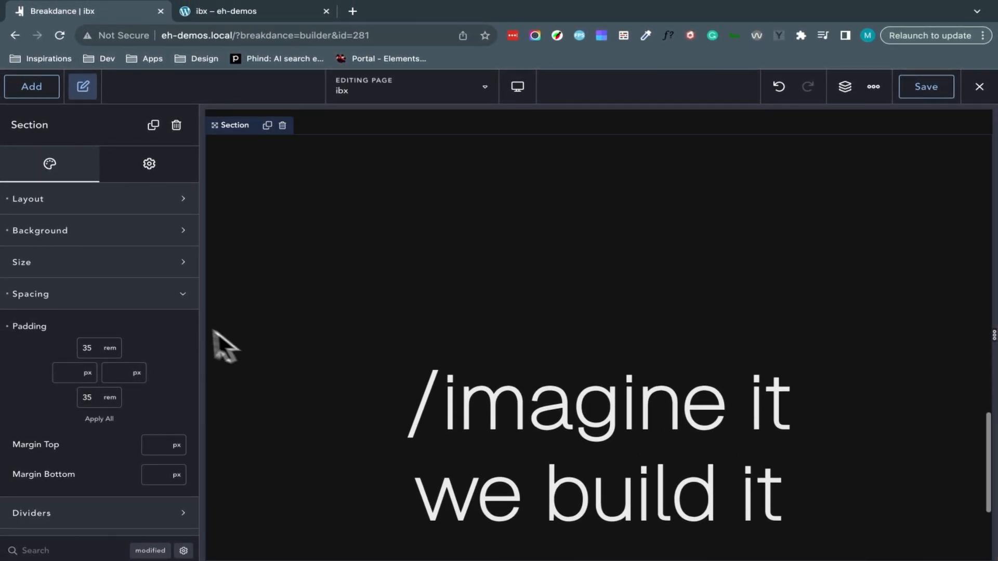
pyautogui.click(127, 297)
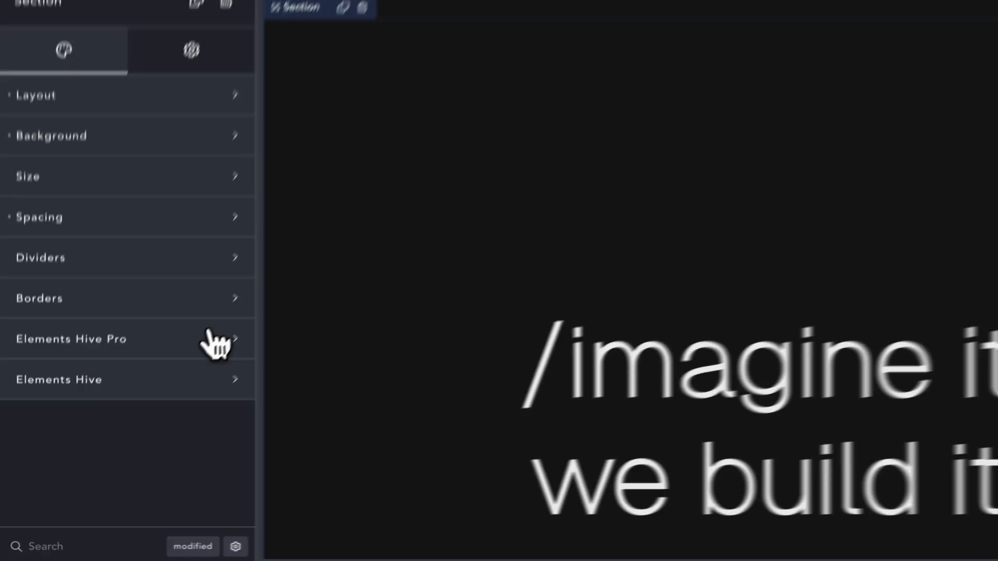
# - Give the Content Section an Elements Hive Pro WebGL Metaballs background with Sci-fi color mode and shape Style 5
pyautogui.click(146, 396)
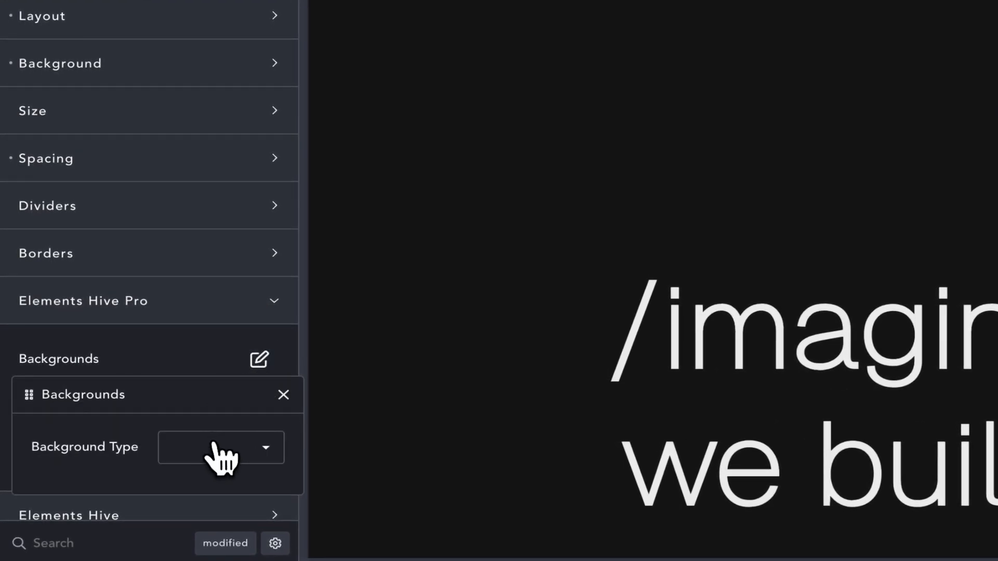
pyautogui.click(221, 458)
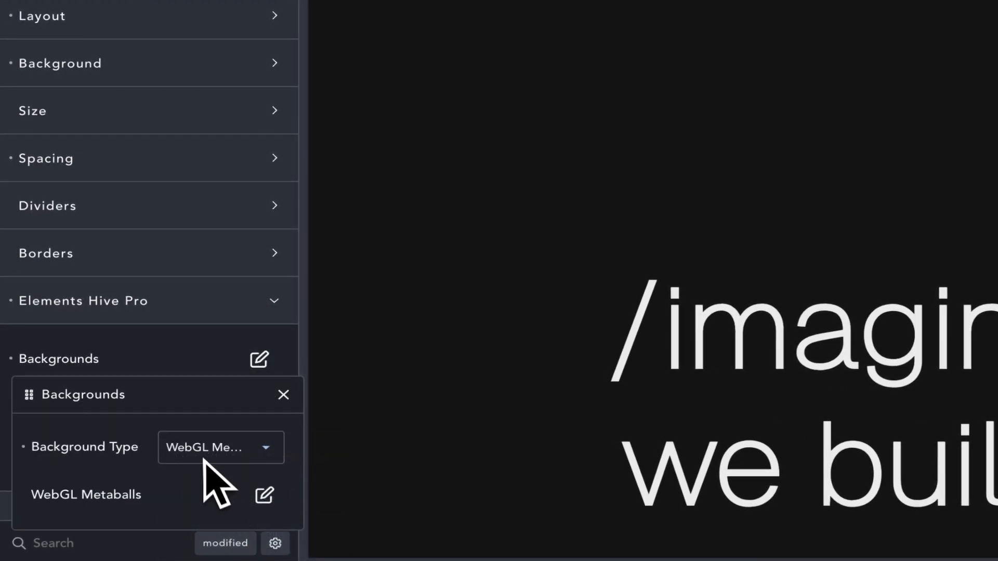
pyautogui.click(279, 497)
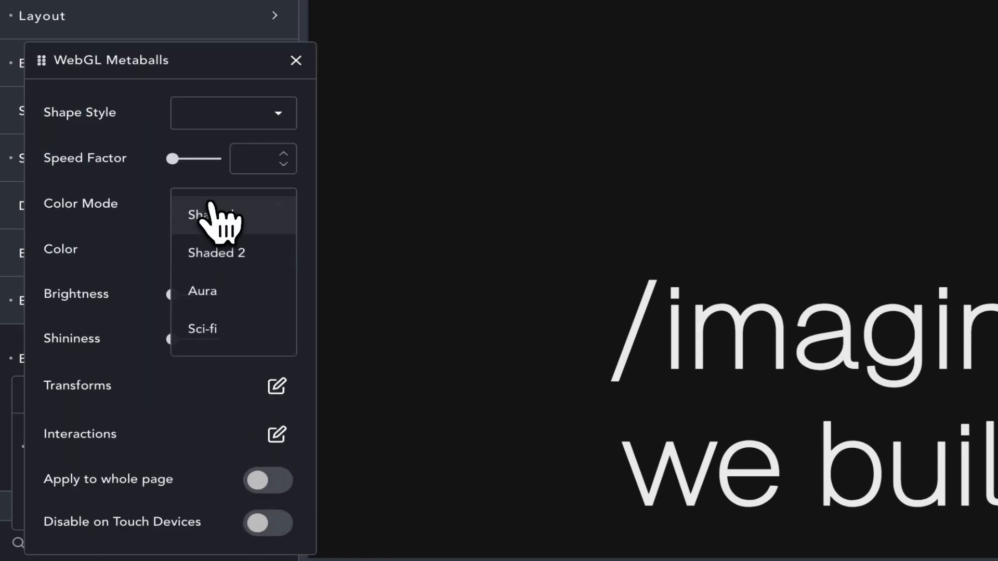
pyautogui.click(221, 330)
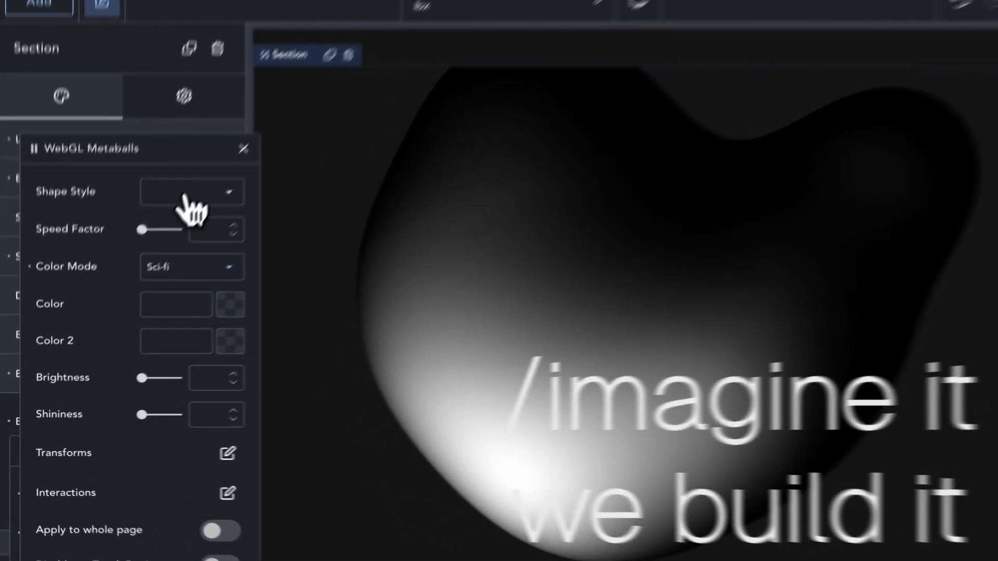
pyautogui.click(187, 201)
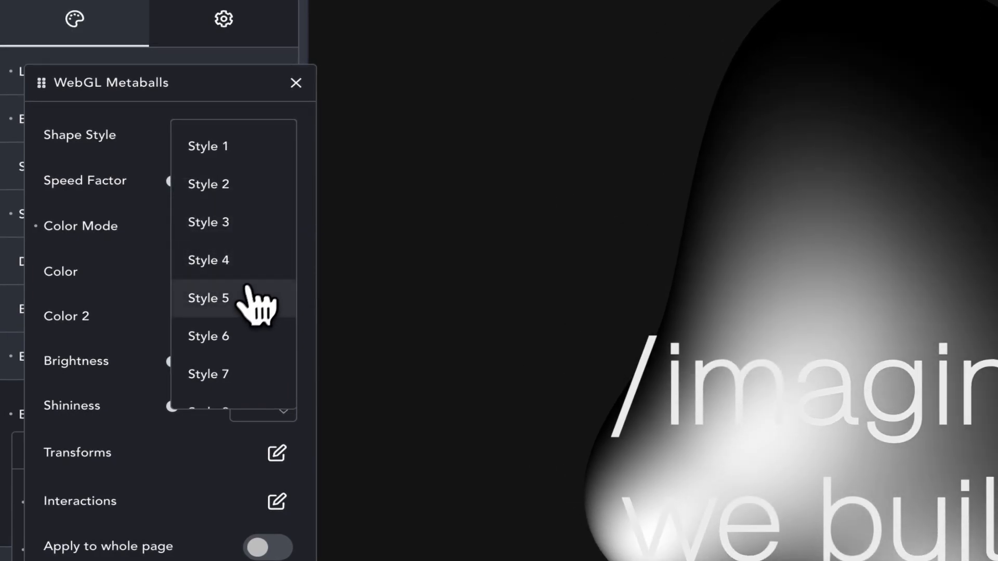
pyautogui.click(190, 324)
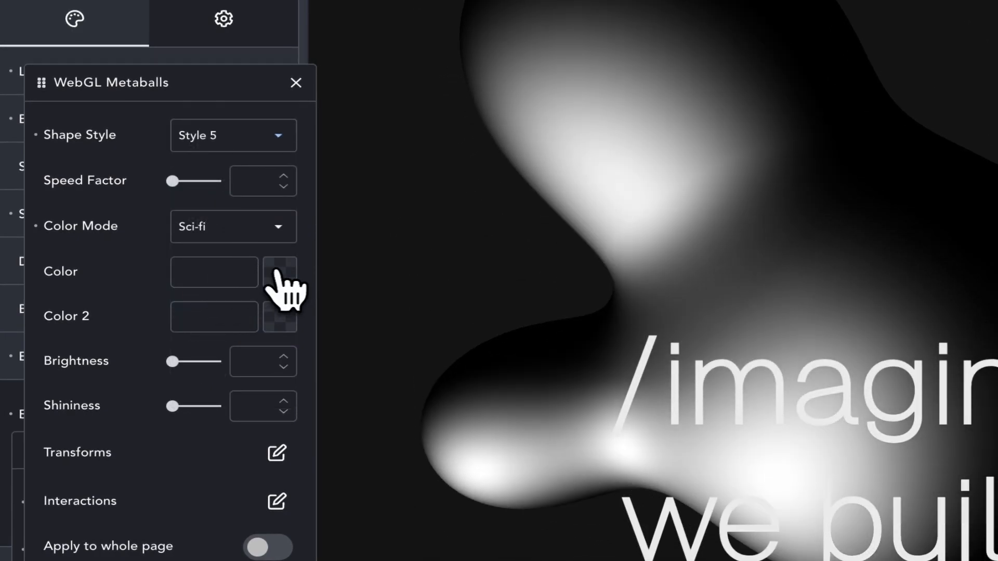
# - Set the metaballs' first color to the Brand orange and Color 2 to #FF3C00FF
pyautogui.click(281, 273)
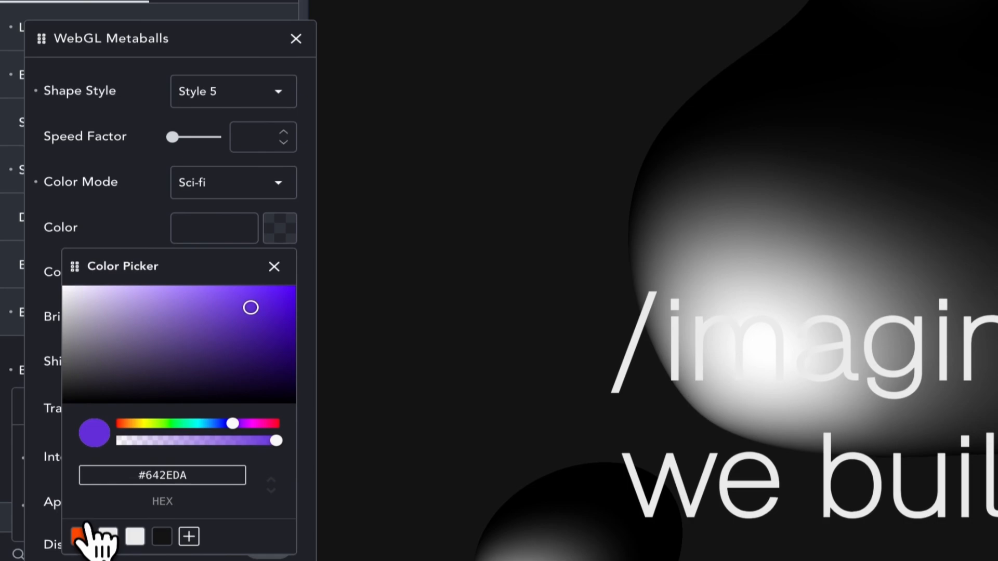
pyautogui.click(79, 535)
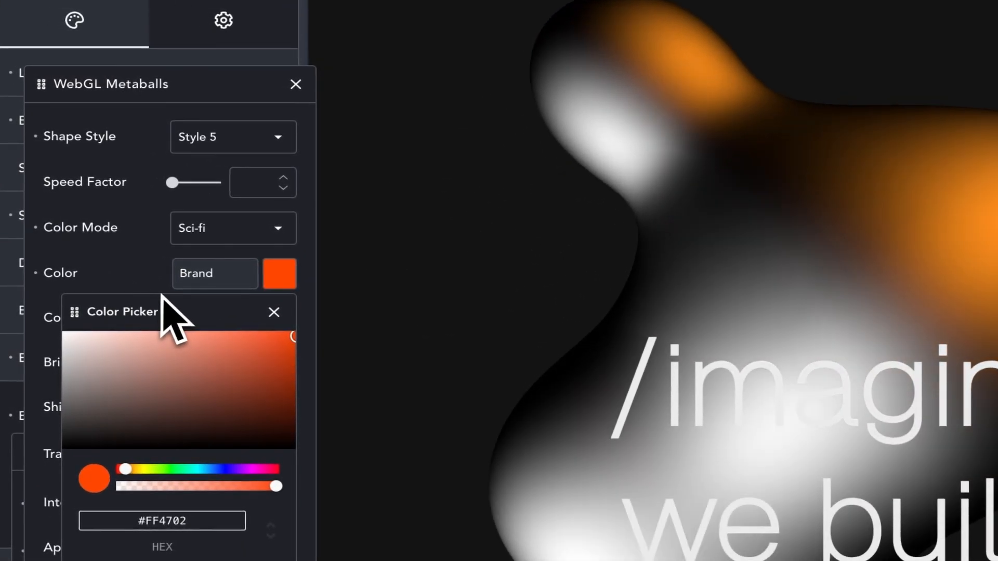
pyautogui.click(162, 286)
pyautogui.click(191, 318)
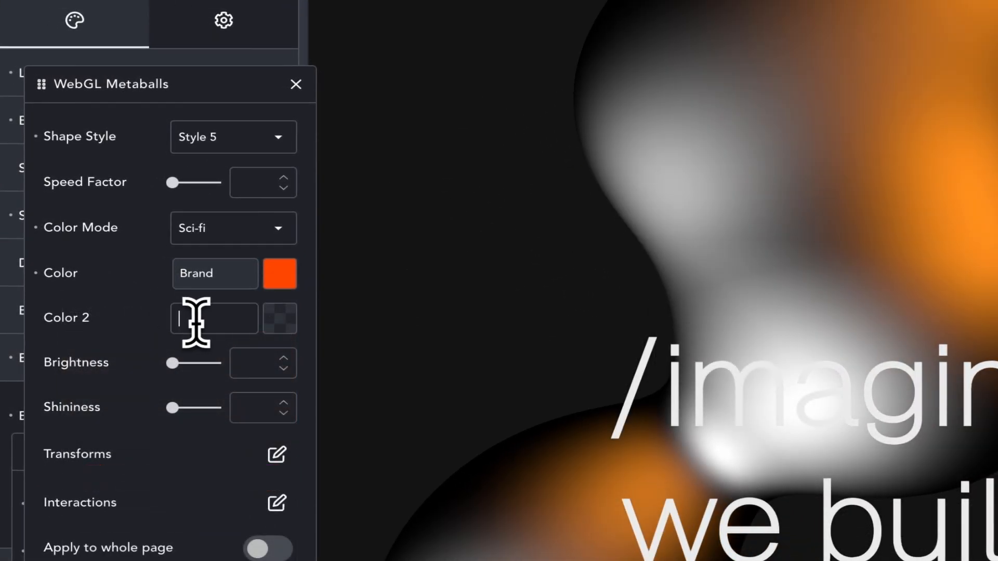
pyautogui.write('#FF3C00FF')
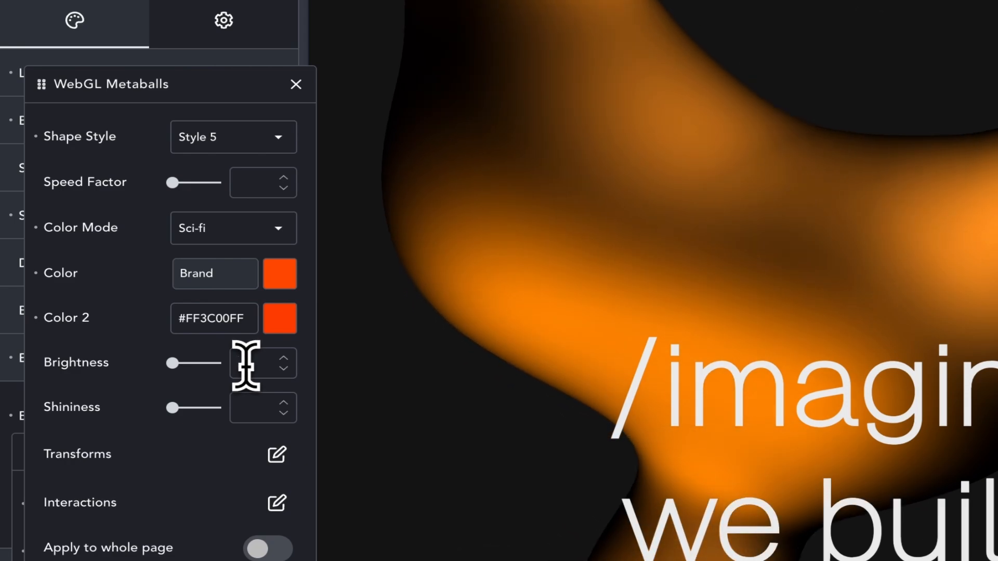
# - Set the metaballs' brightness to 1 and shininess to 1.8
pyautogui.click(245, 364)
pyautogui.write('1')
pyautogui.click(244, 407)
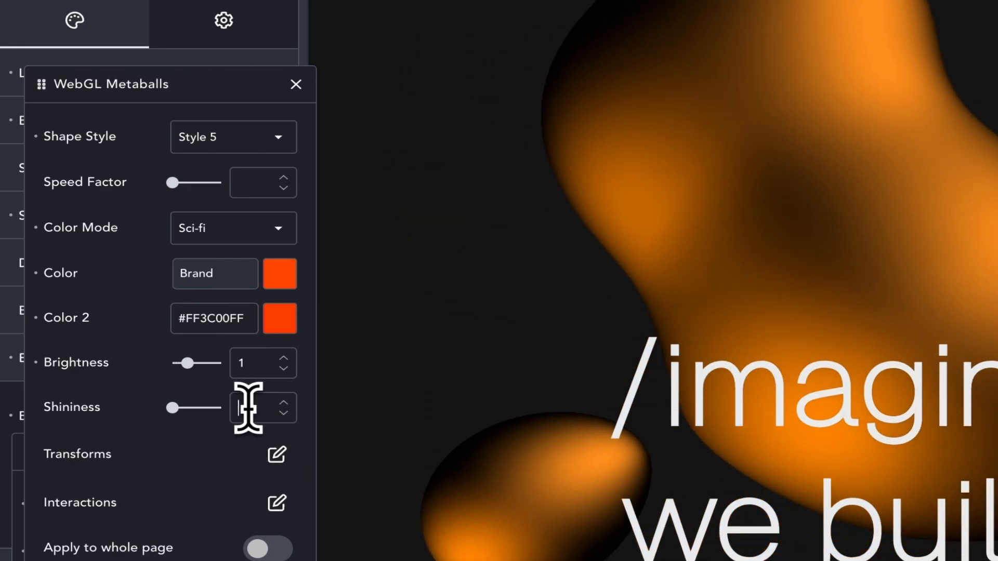
pyautogui.write('1.8')
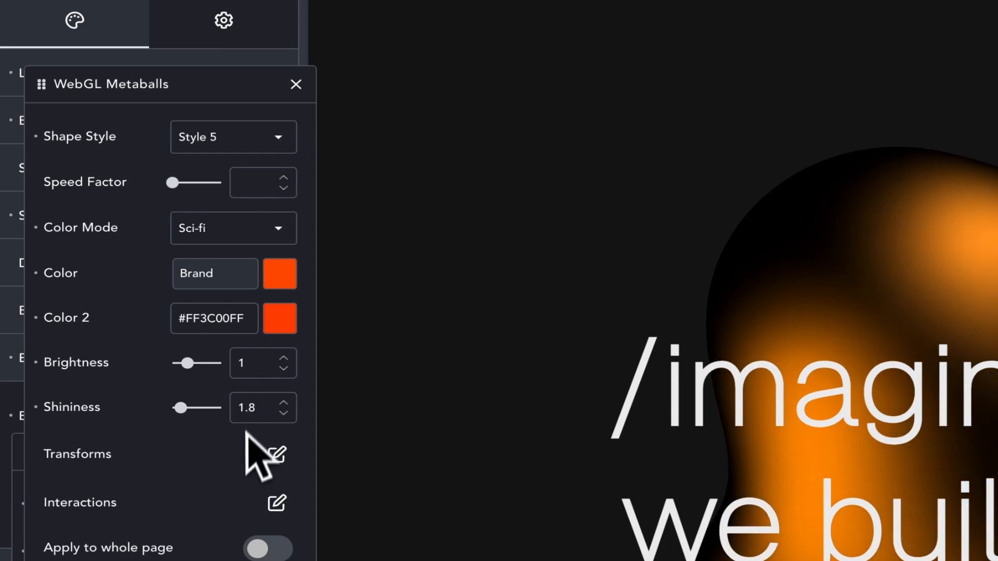
# - Turn on auto rotate for the metaballs and set their zoom level to 2.5
pyautogui.click(279, 458)
pyautogui.click(283, 180)
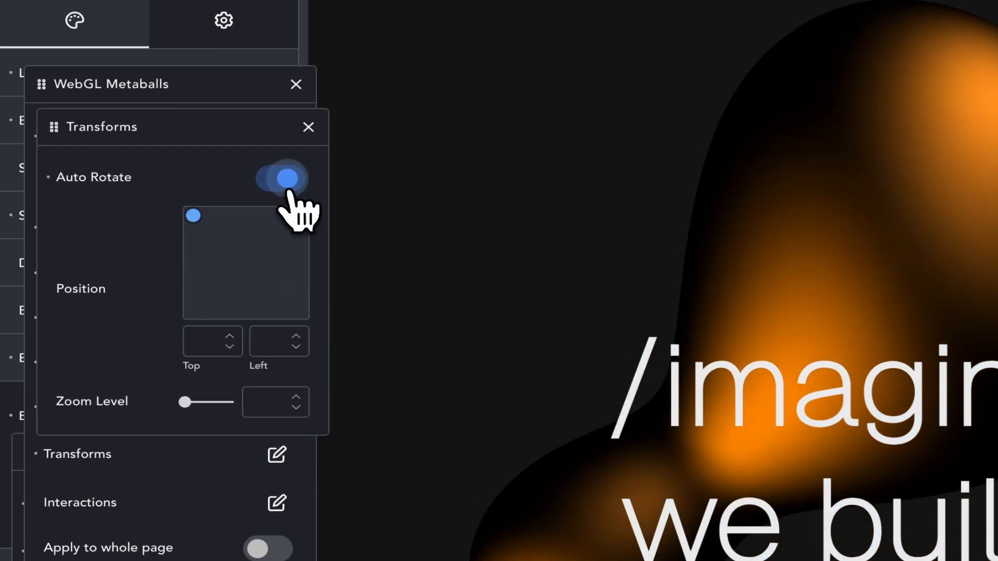
pyautogui.click(266, 402)
pyautogui.write('2.5')
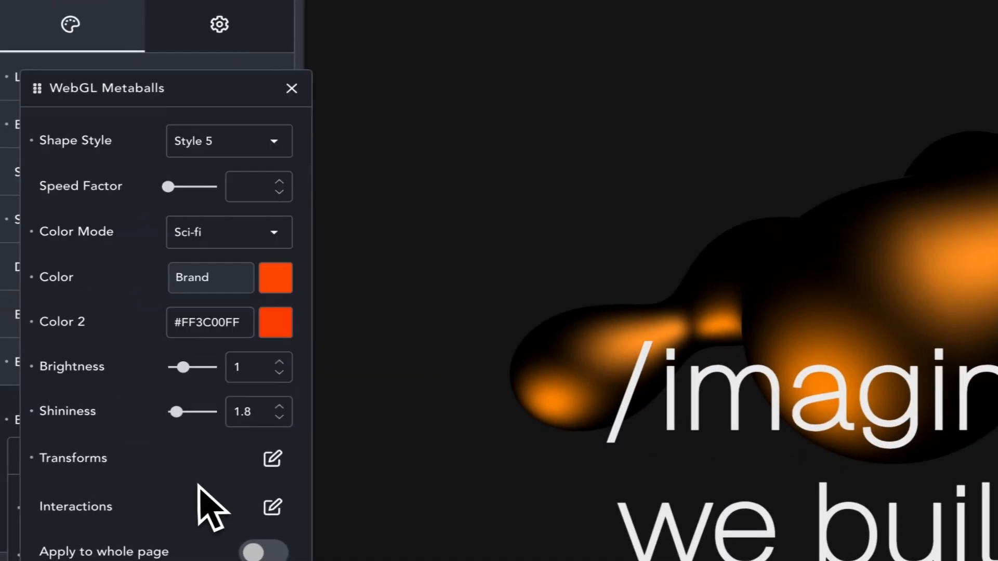
# - Enable mouse interaction for the metaballs and set its interaction type and mouse radius
pyautogui.click(99, 467)
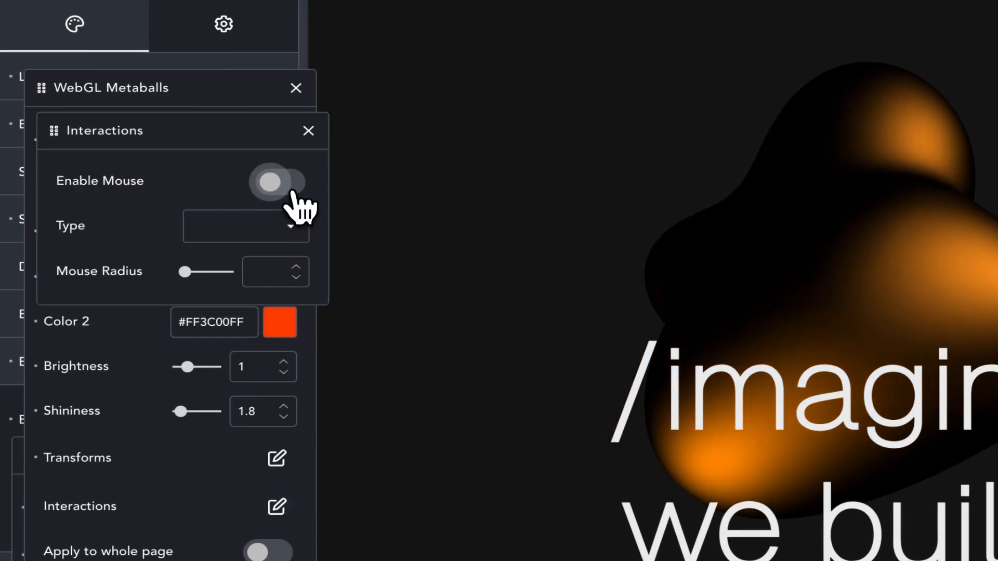
pyautogui.click(285, 236)
pyautogui.click(261, 275)
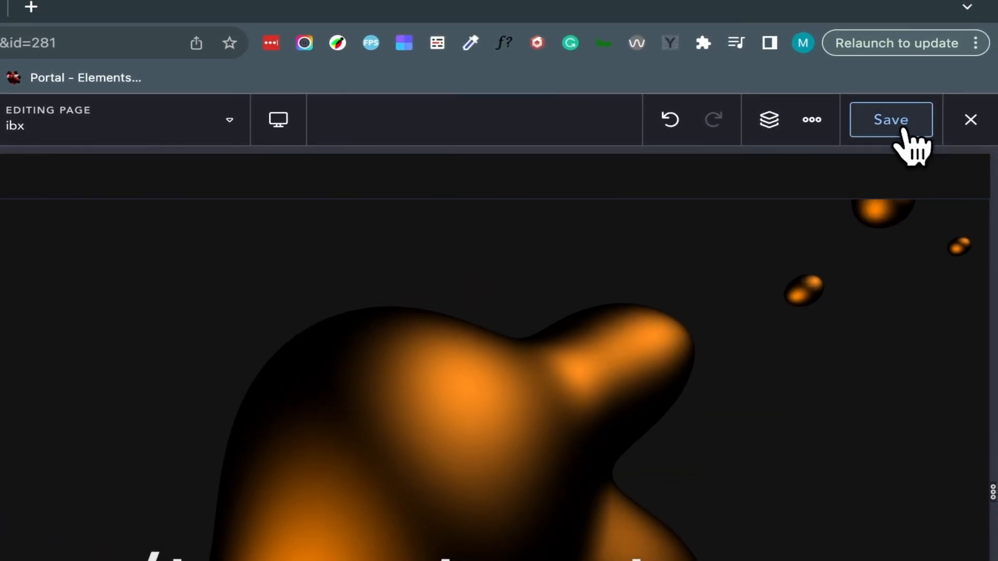
# - Save the page and reload the builder, and check the Content Section's metaballs background on the live ibx page
pyautogui.click(901, 127)
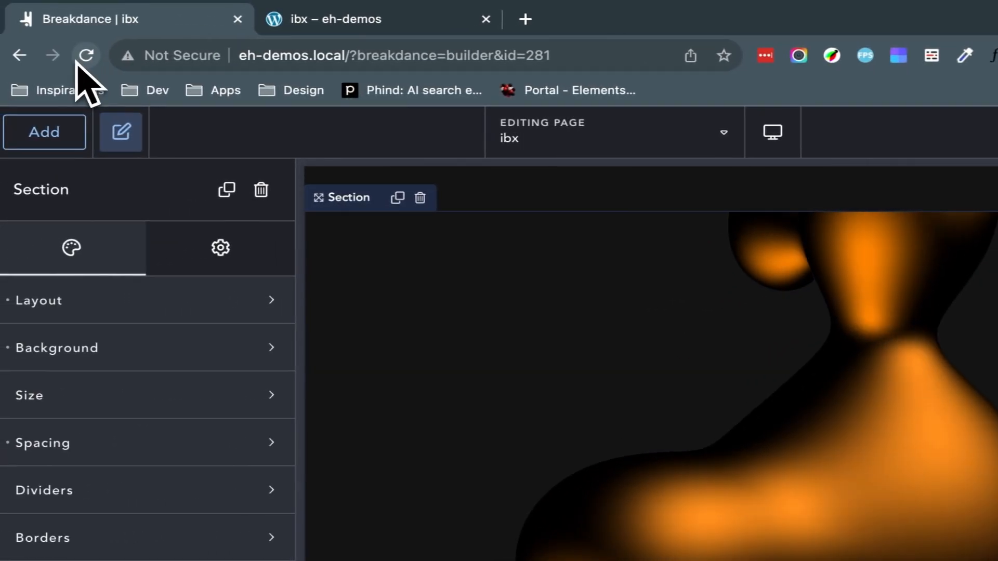
pyautogui.click(83, 56)
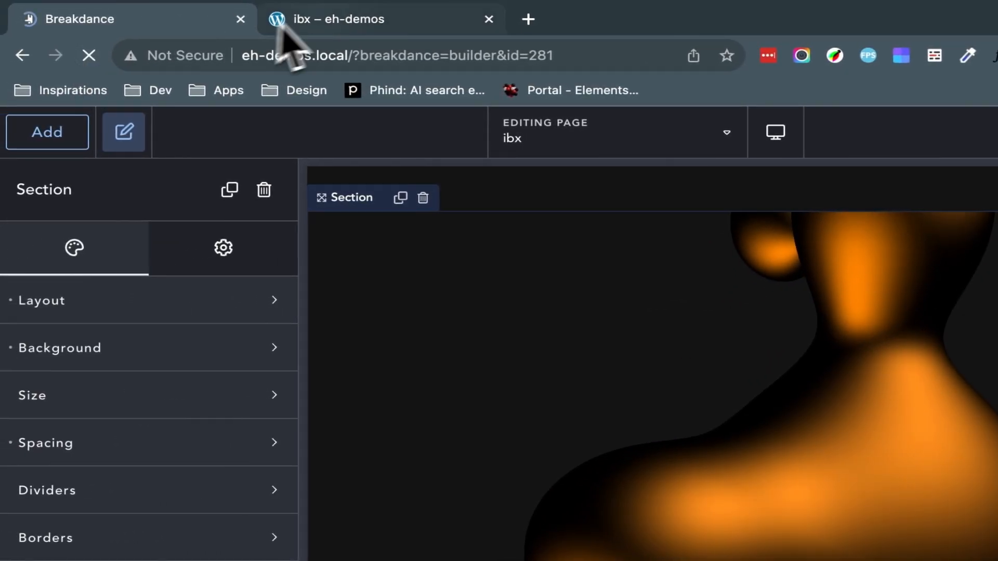
pyautogui.click(319, 19)
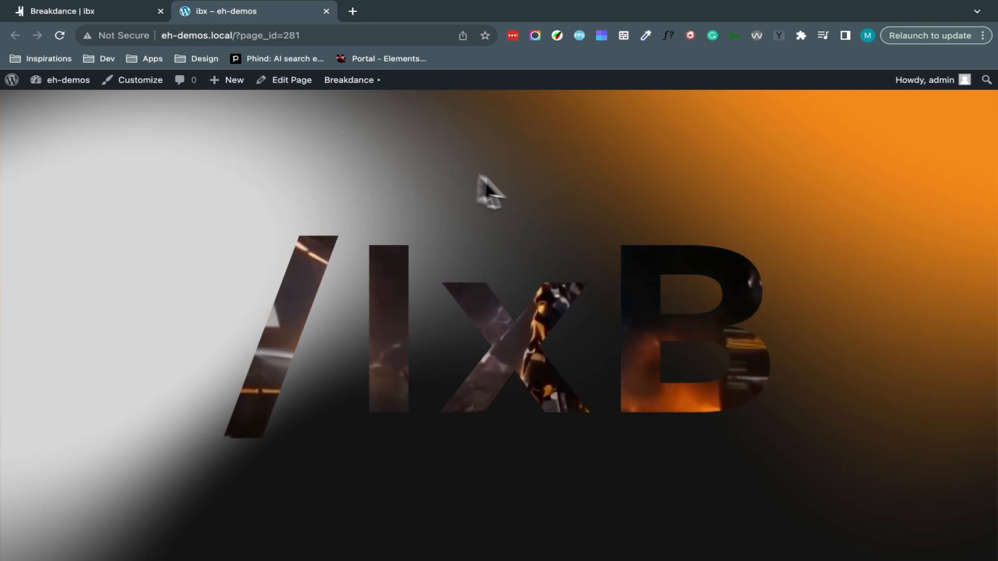
pyautogui.scroll(-10, 543, 193)
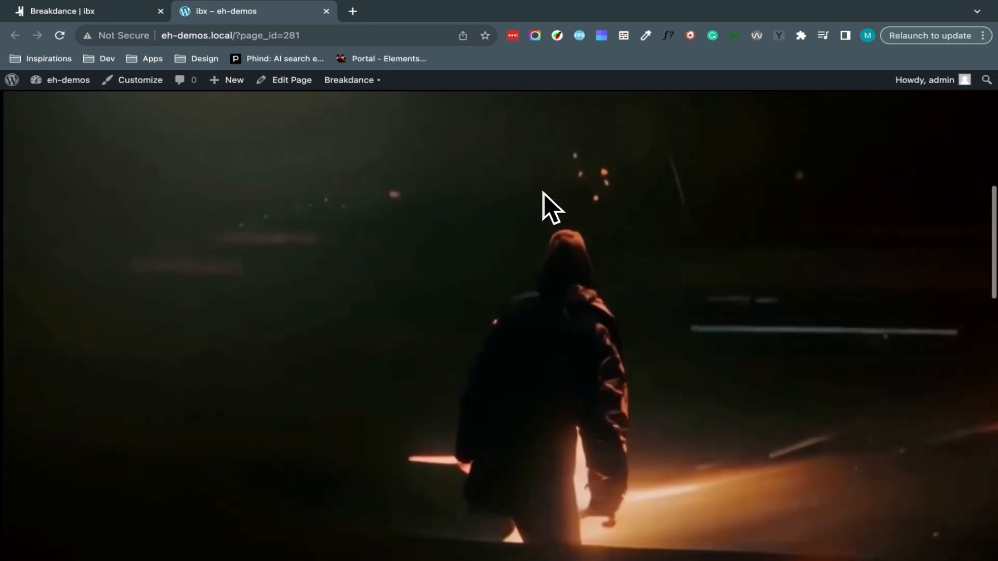
pyautogui.scroll(-5, 543, 193)
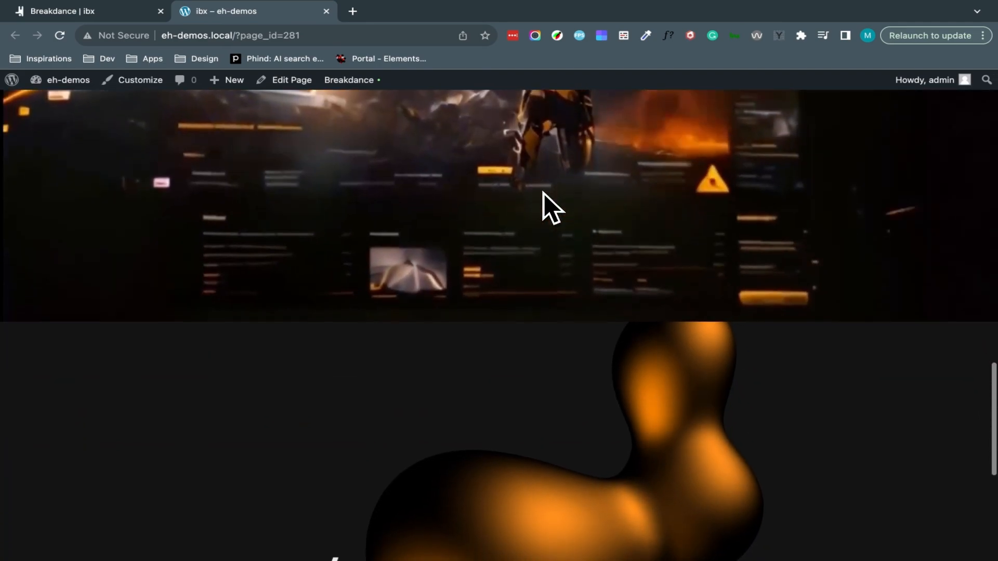
pyautogui.scroll(-3, 543, 194)
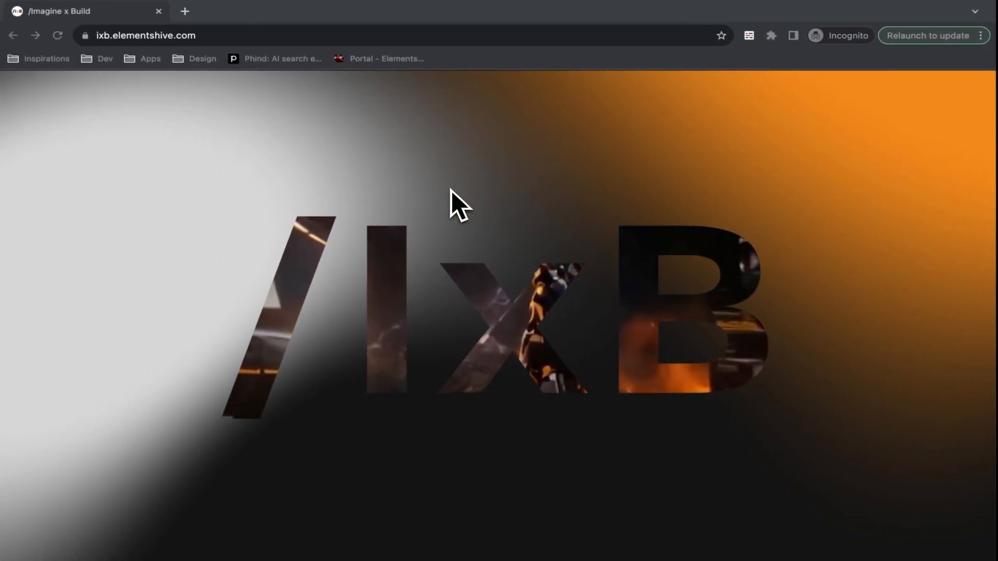
# - Reload the reference site ixb.elementshive.com and examine how its content section comes in after the video hero
pyautogui.press('ctrl+super+f')
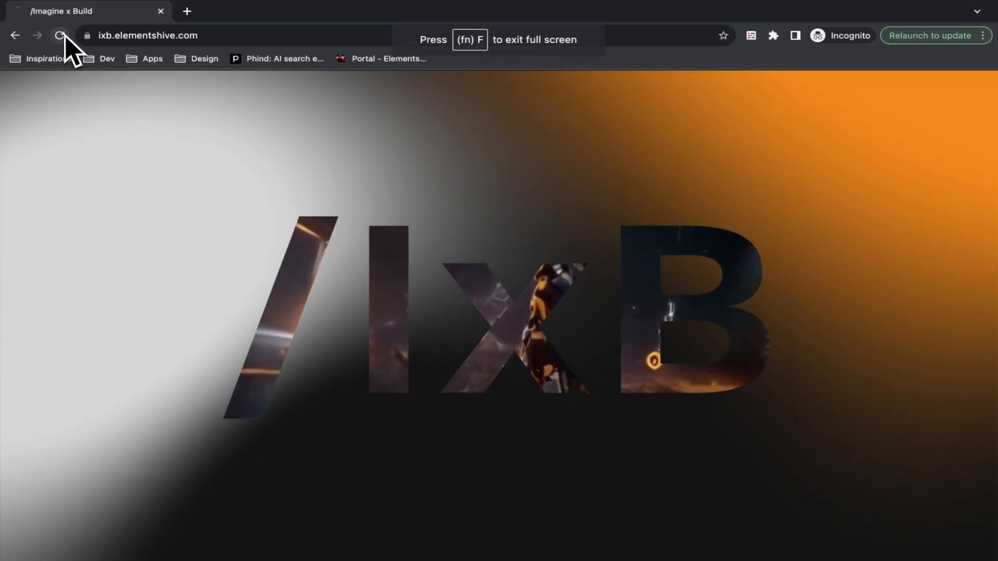
pyautogui.scroll(-10, 441, 173)
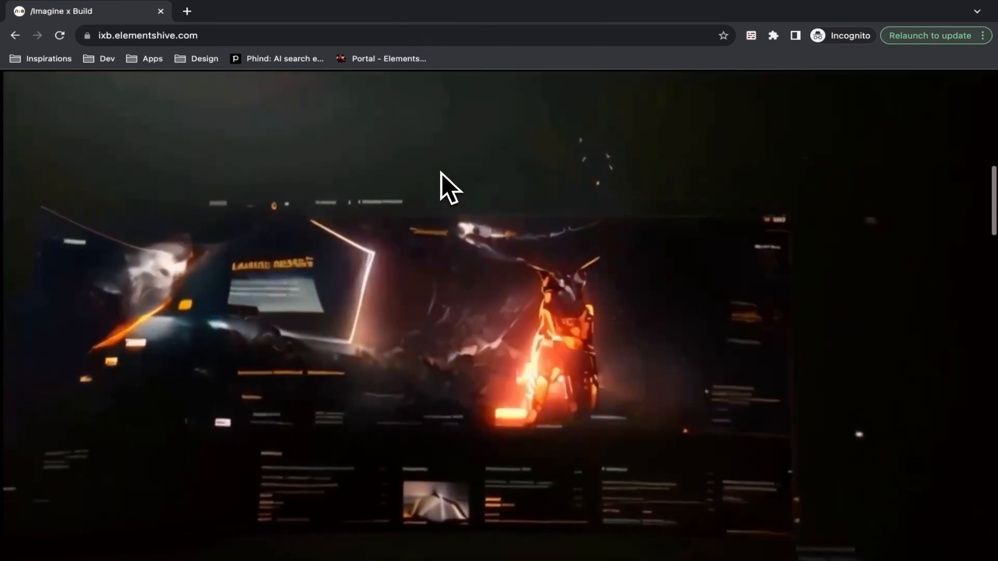
pyautogui.scroll(-10, 441, 173)
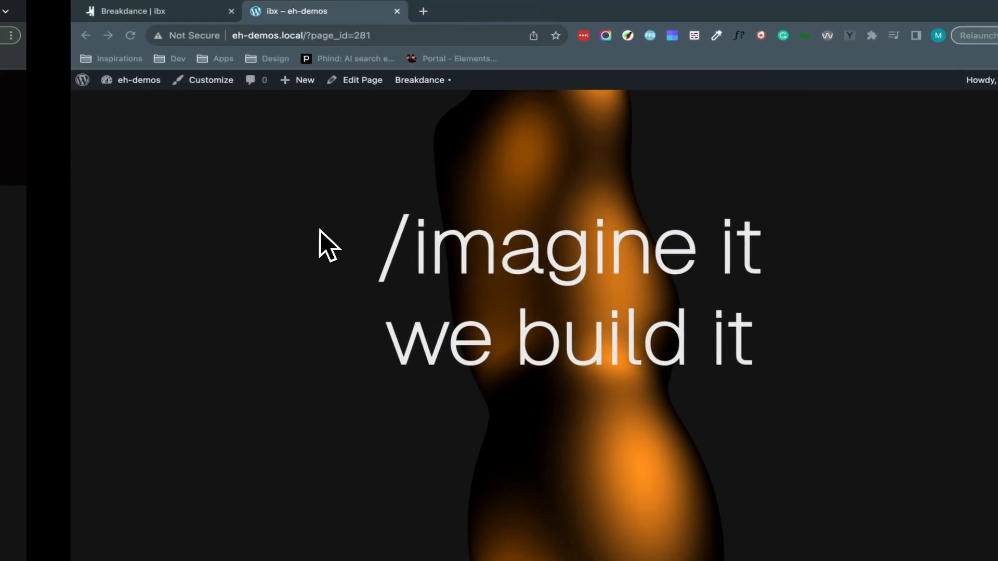
# - Return to the Breakdance builder, show the page structure and select the Content Section
pyautogui.click(192, 14)
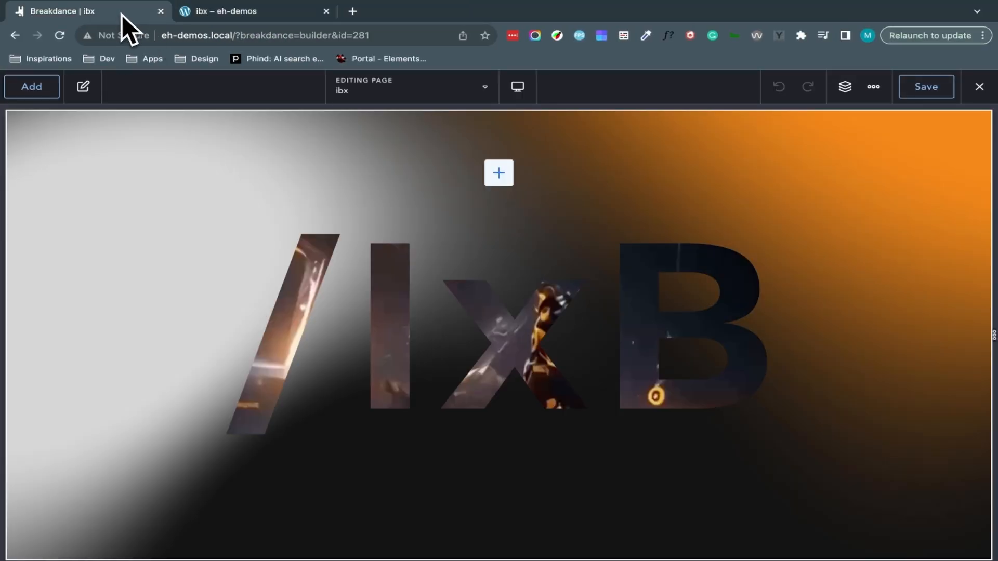
pyautogui.click(845, 88)
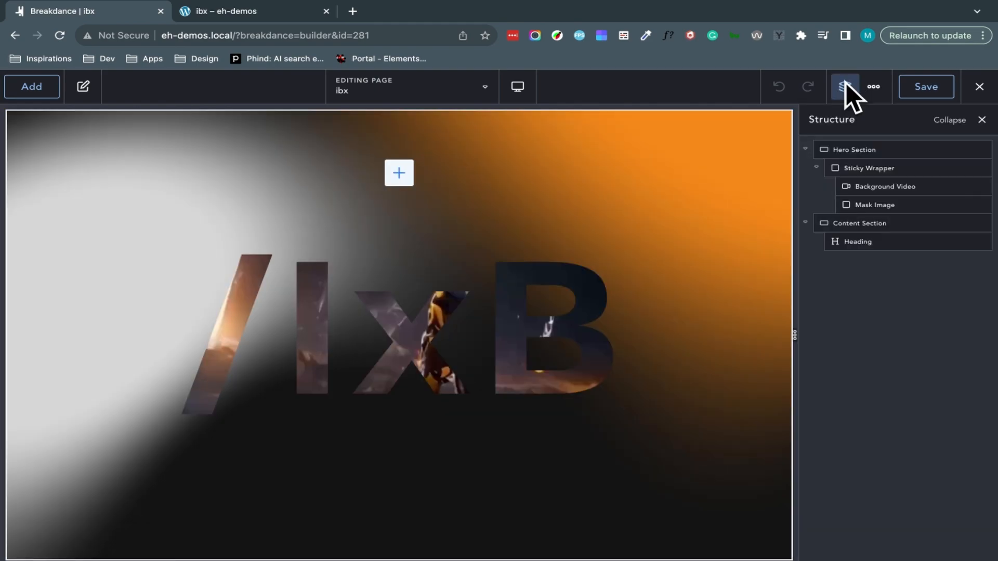
pyautogui.click(862, 227)
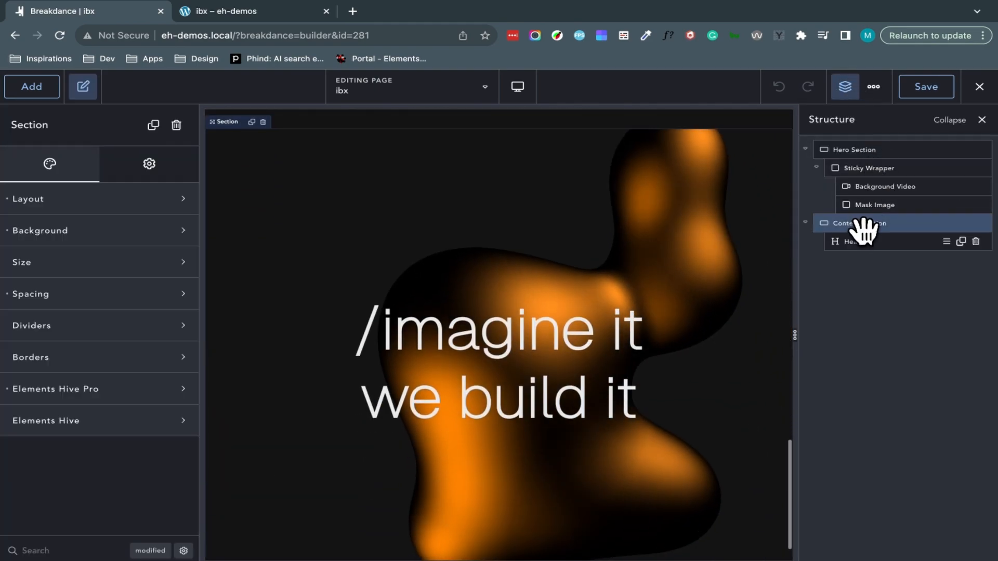
pyautogui.click(864, 240)
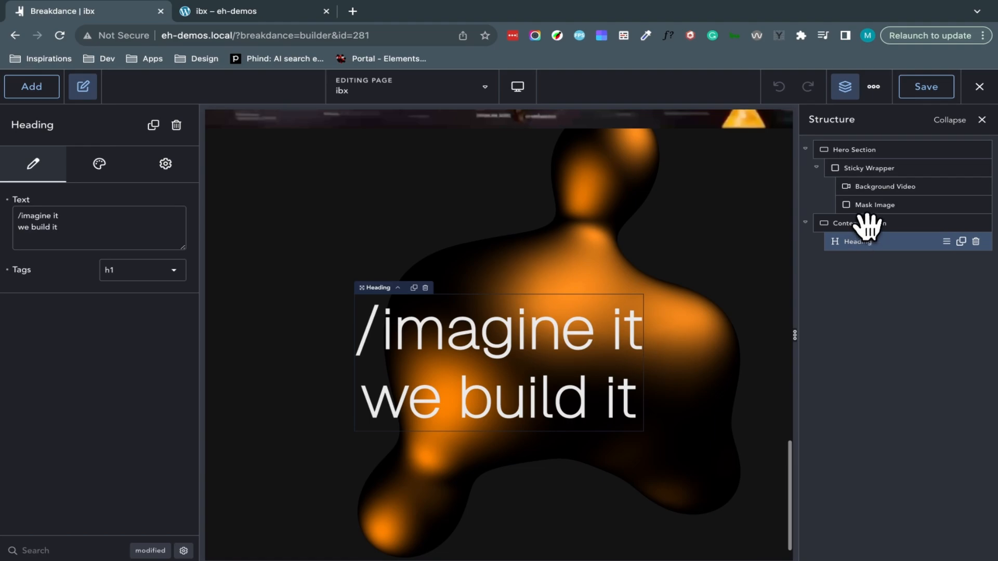
pyautogui.click(867, 227)
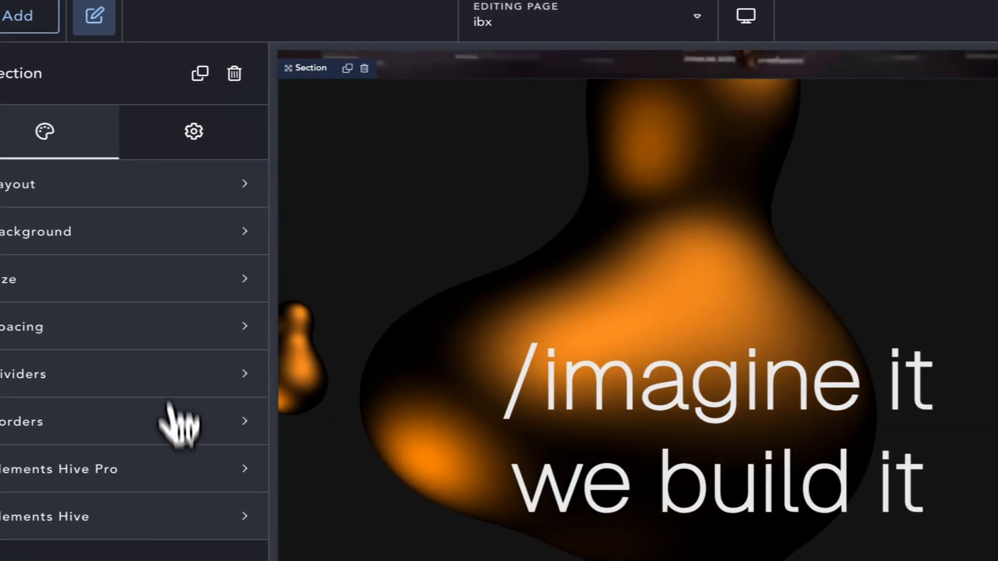
# - Give the Content Section an Elements Hive Pro entrance animation of type Mask, with the Circle style and Down direction
pyautogui.click(197, 148)
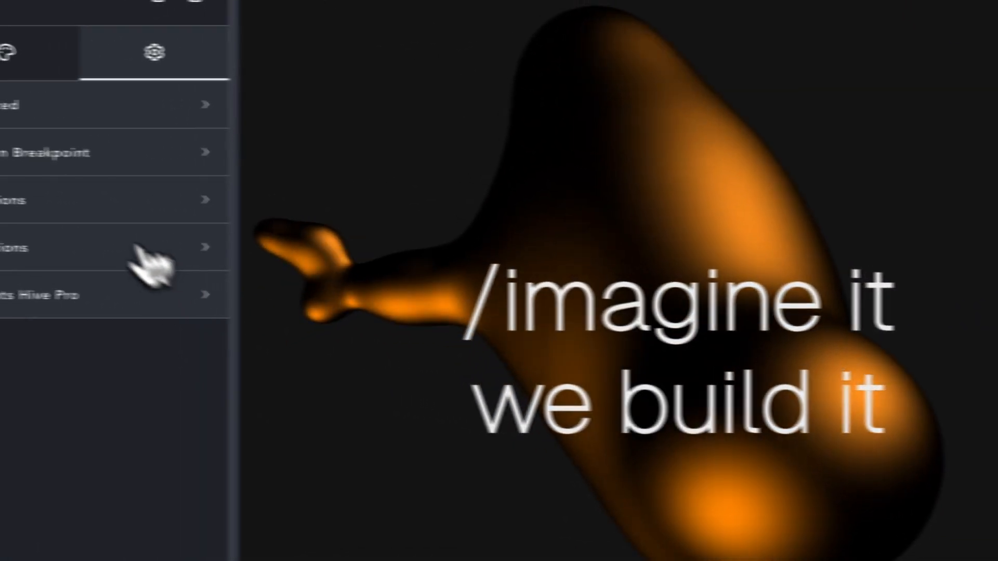
pyautogui.click(169, 290)
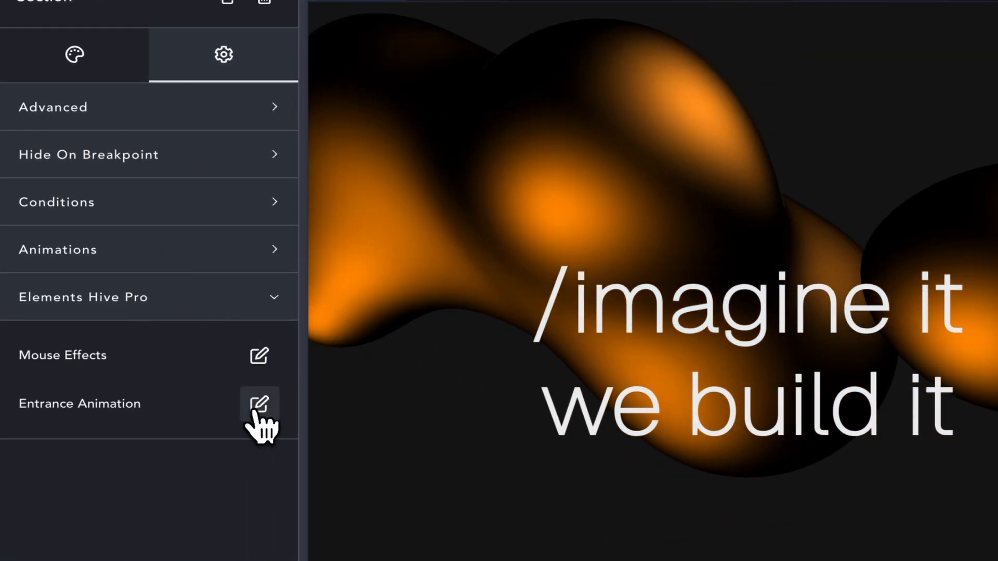
pyautogui.click(259, 404)
pyautogui.click(204, 491)
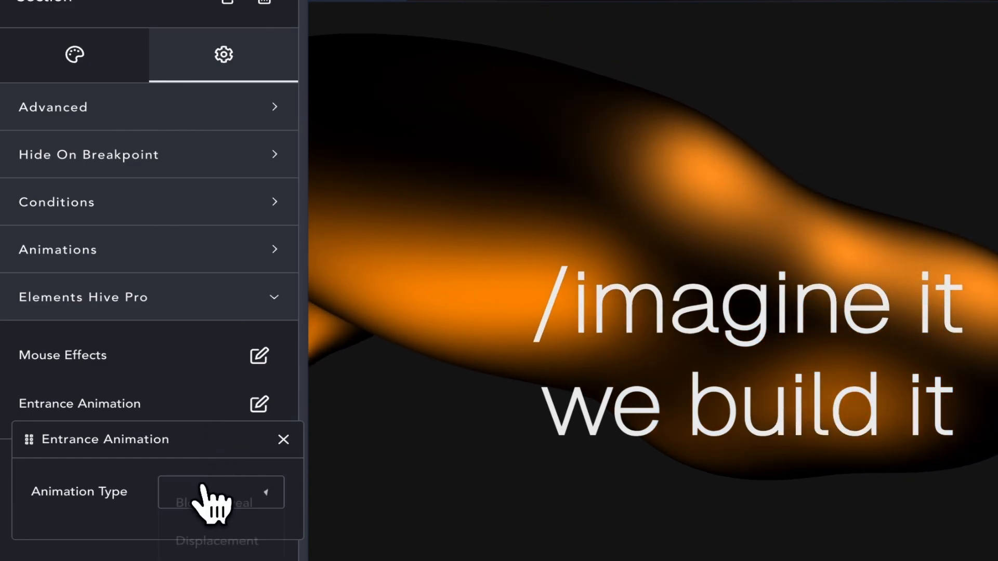
pyautogui.click(208, 554)
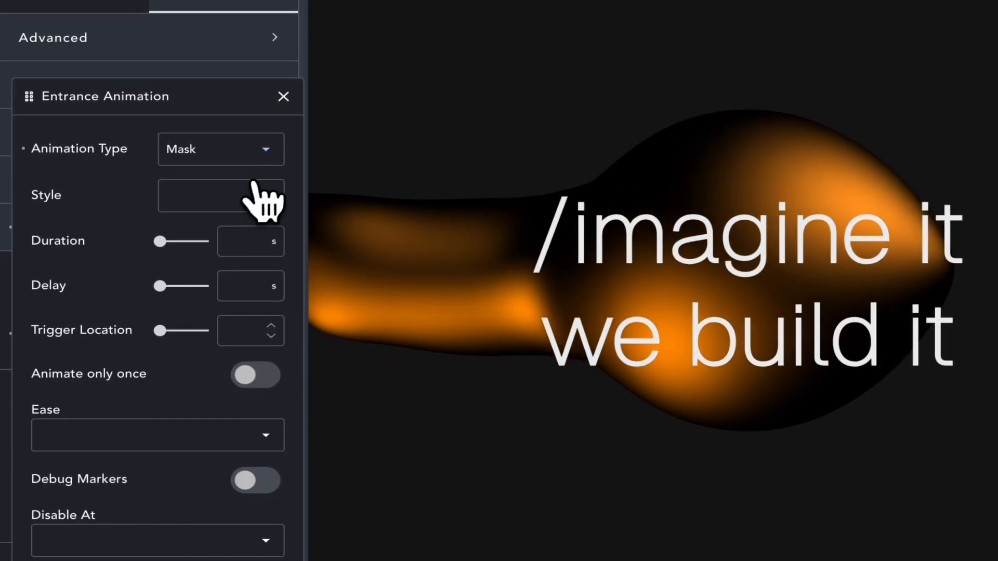
pyautogui.click(225, 234)
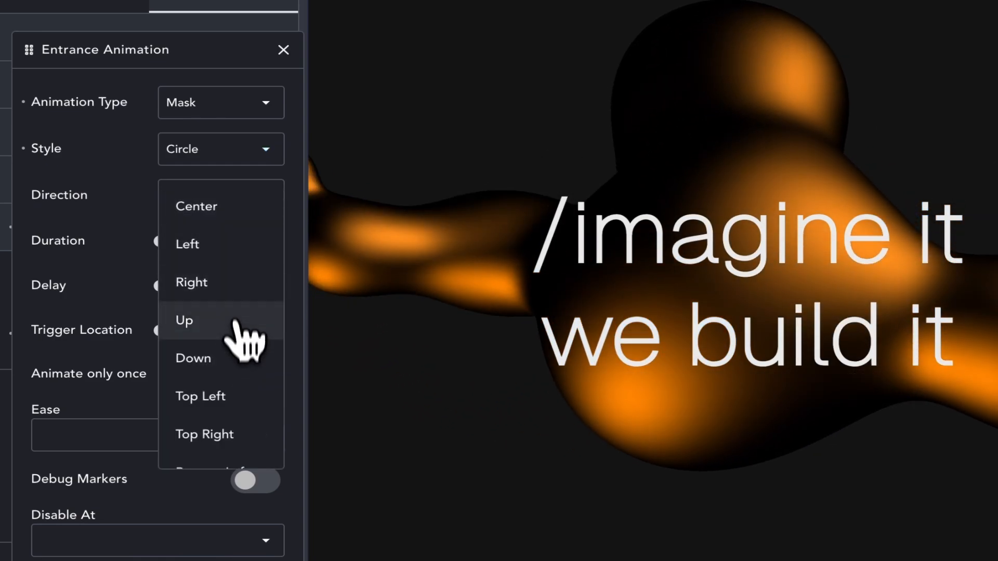
pyautogui.click(233, 360)
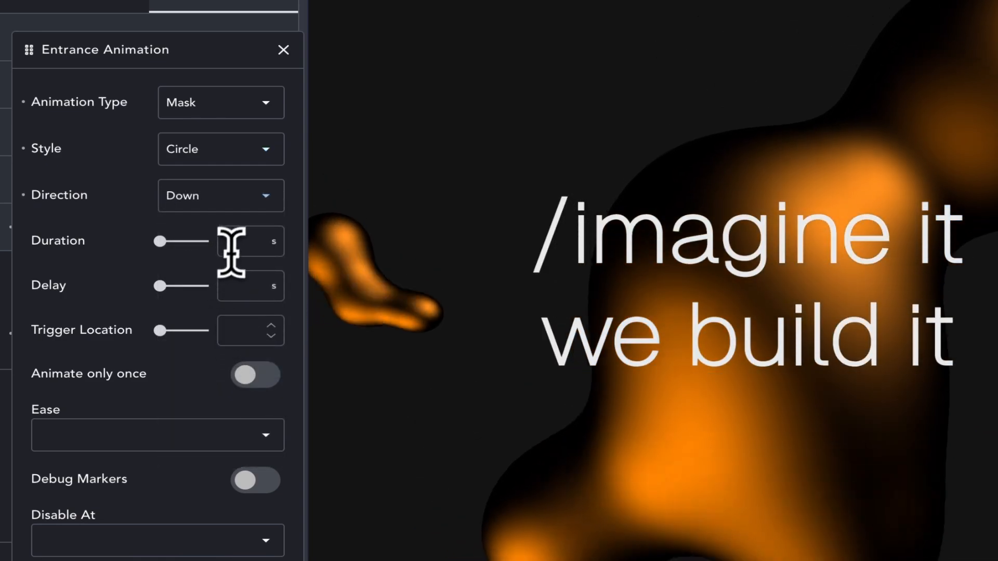
# - Set the section's mask animation to a 1.5 s duration and trigger location 50, and make it animate only once
pyautogui.write('1')
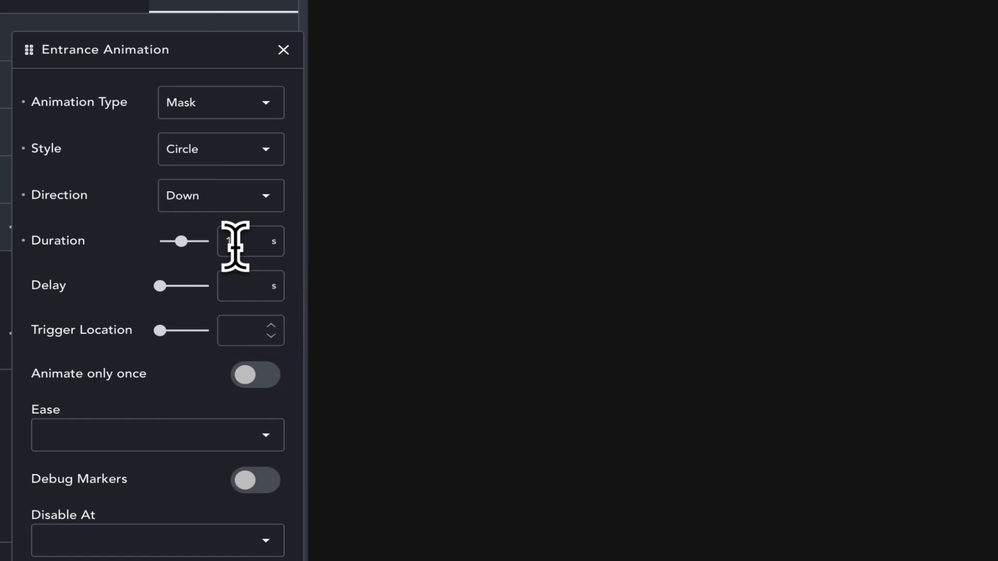
pyautogui.write('.5')
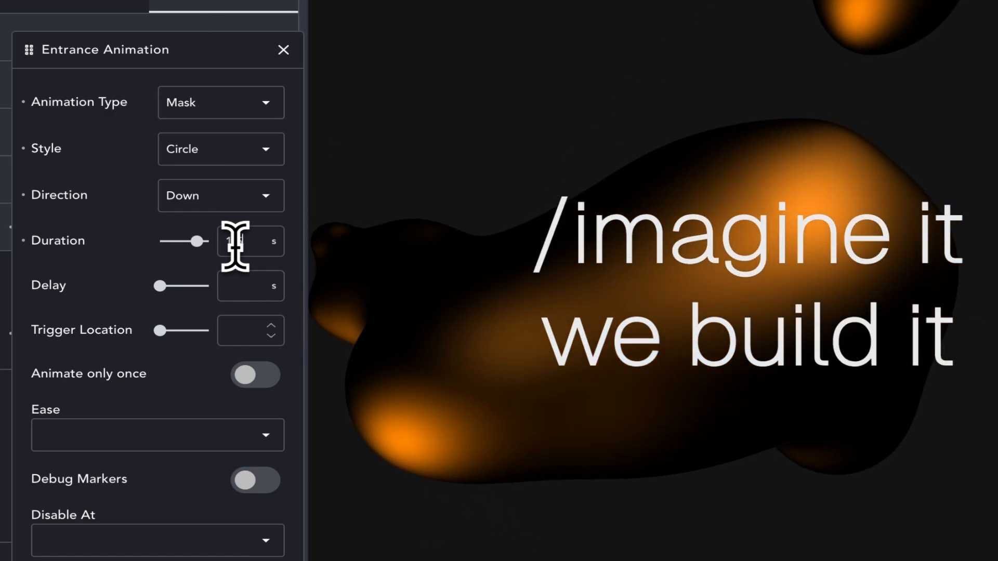
pyautogui.click(230, 330)
pyautogui.write('3')
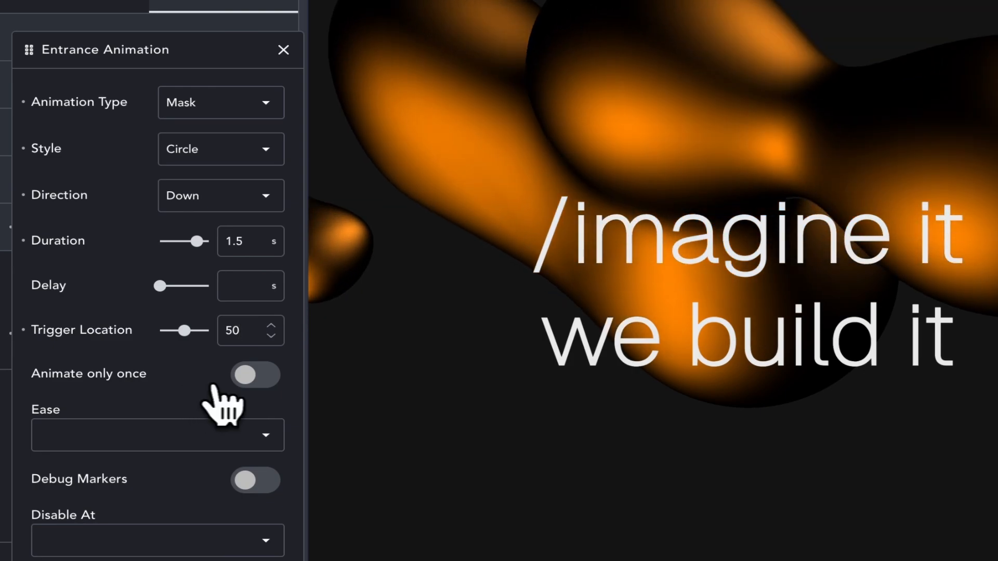
pyautogui.click(241, 383)
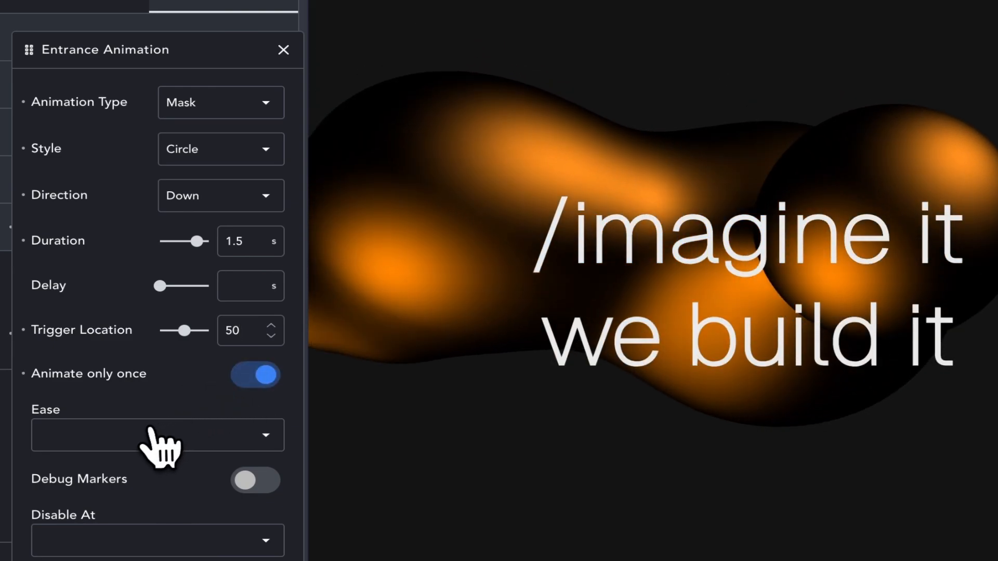
# - Set the ease of the Content Section's entrance animation to Sine In
pyautogui.click(151, 439)
pyautogui.scroll(-10, 156, 478)
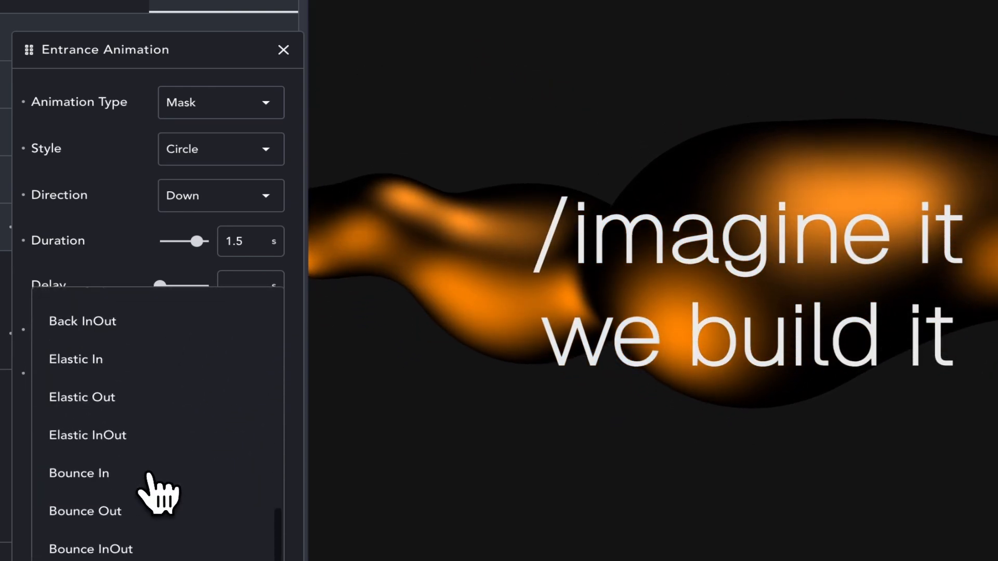
pyautogui.scroll(3, 148, 476)
pyautogui.scroll(2, 156, 494)
pyautogui.scroll(-5, 155, 494)
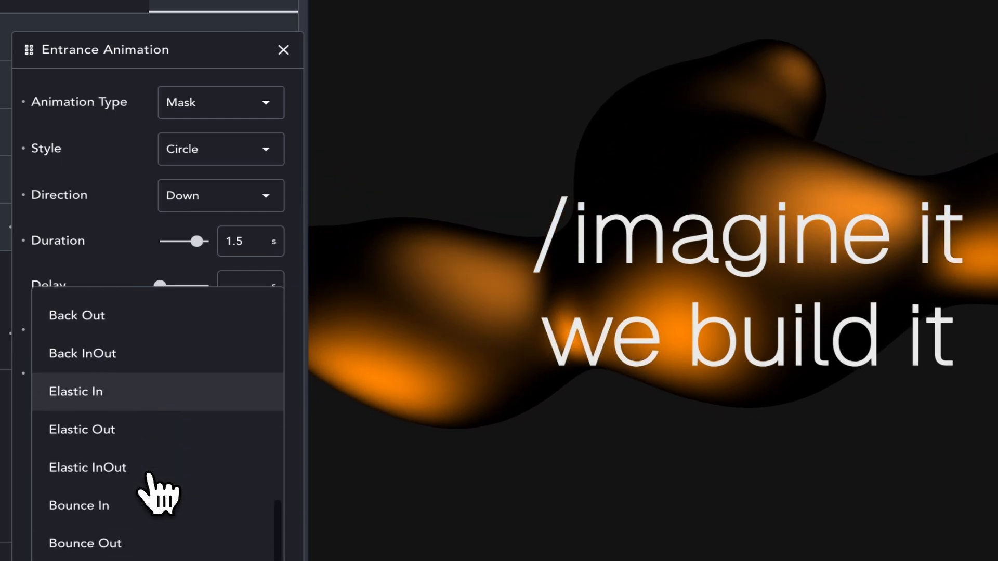
pyautogui.scroll(7, 156, 494)
pyautogui.scroll(1, 156, 494)
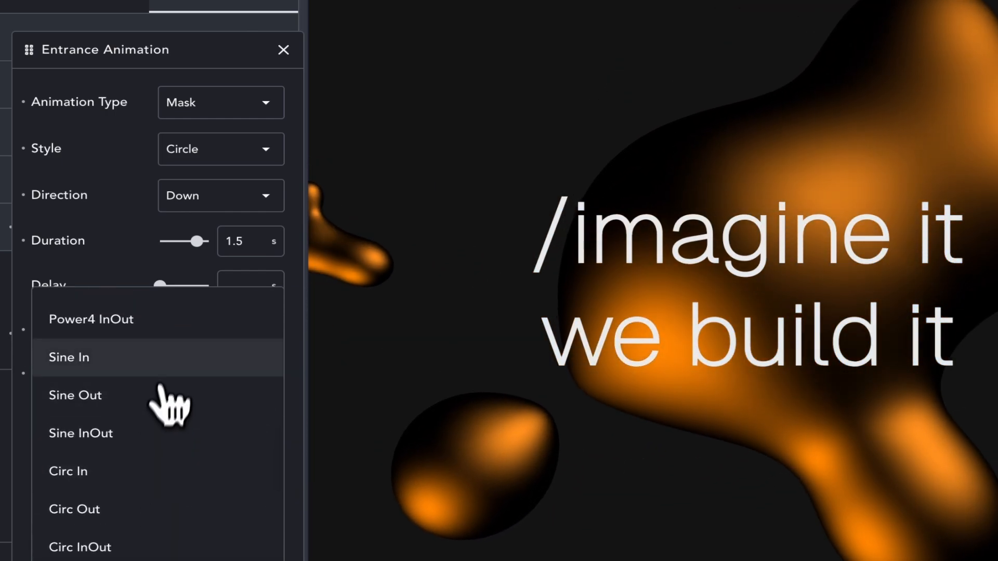
pyautogui.click(173, 356)
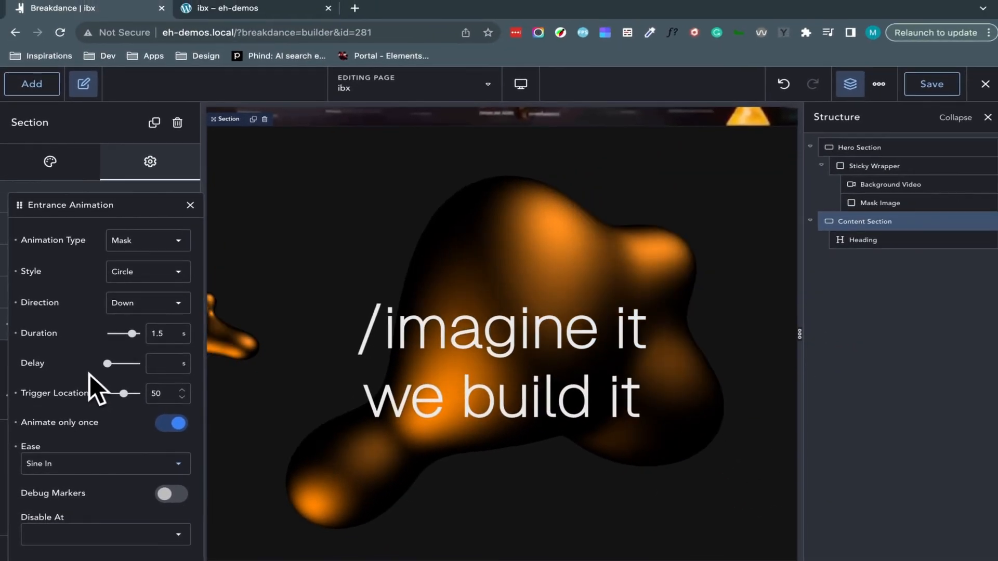
# - Select the Content Section's heading and compare the live ibx page with the heading's blending on the reference site ixb.elementshive.com
pyautogui.click(460, 343)
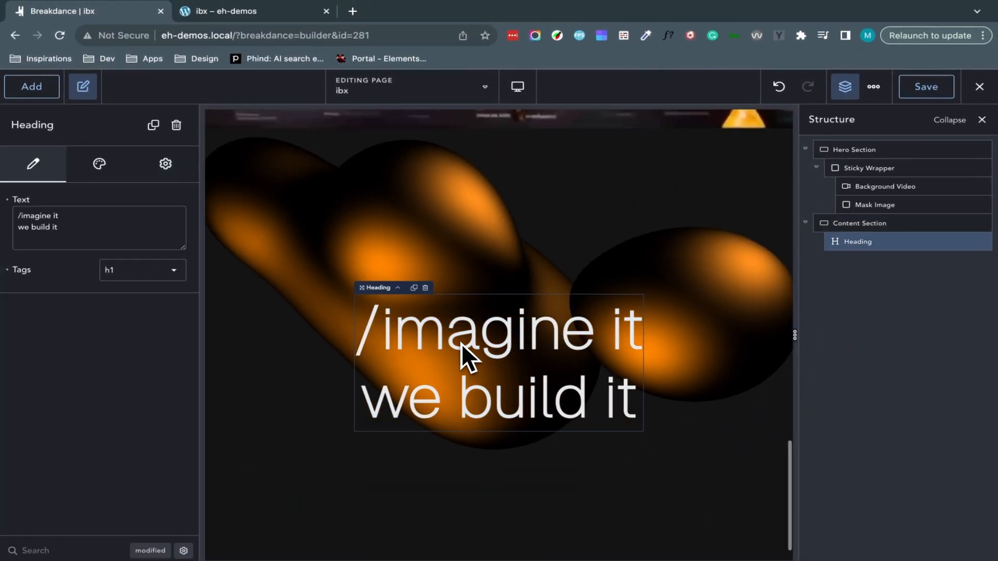
pyautogui.click(260, 11)
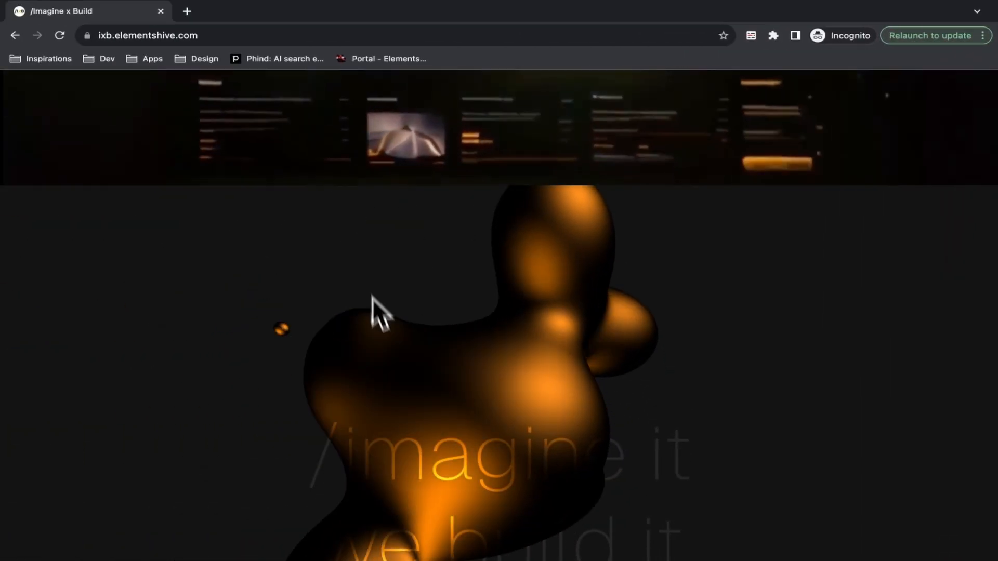
pyautogui.scroll(-5, 372, 298)
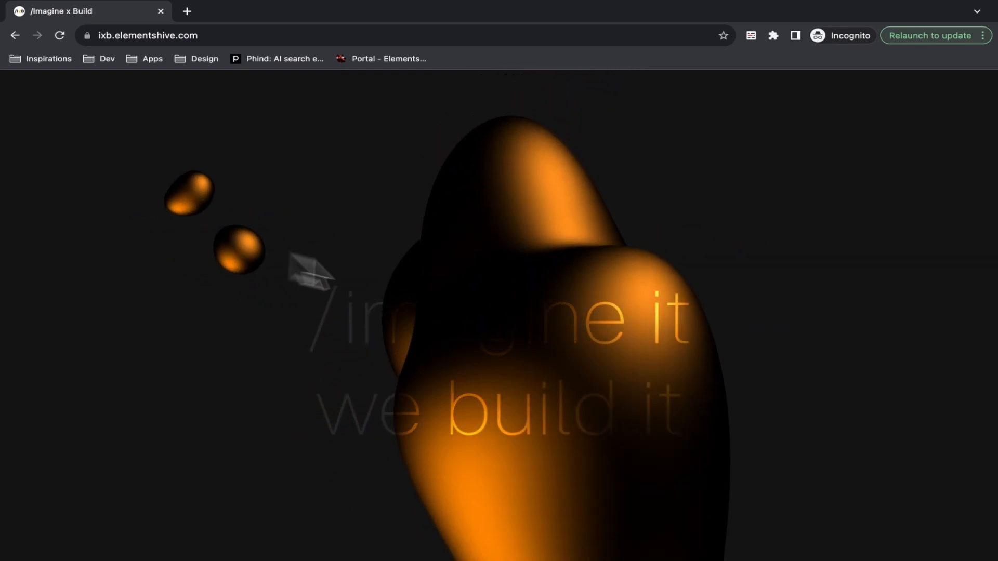
pyautogui.hotkey('ctrl', 'Left')
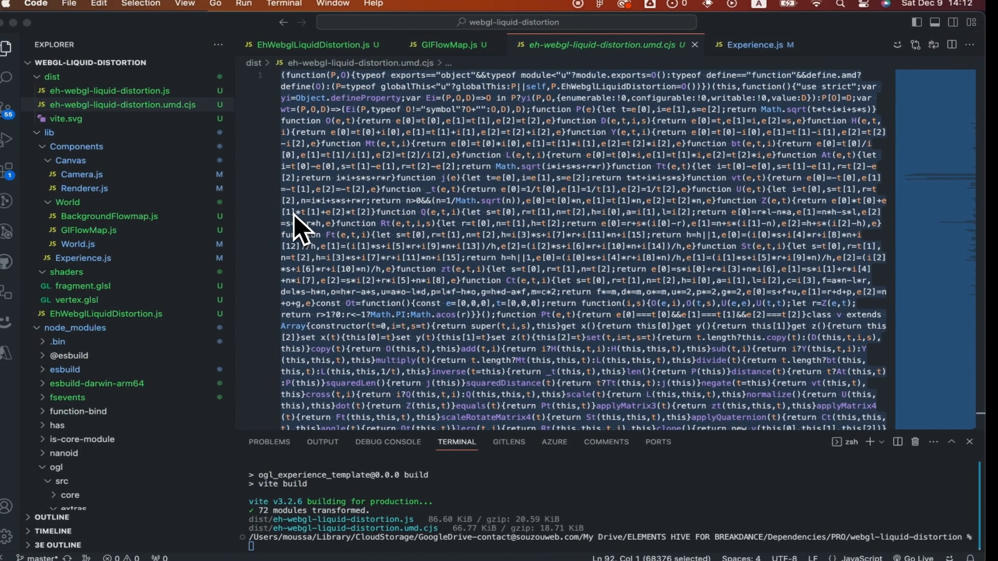
pyautogui.hotkey('ctrl', 'Right')
pyautogui.hotkey('ctrl', 'Right')
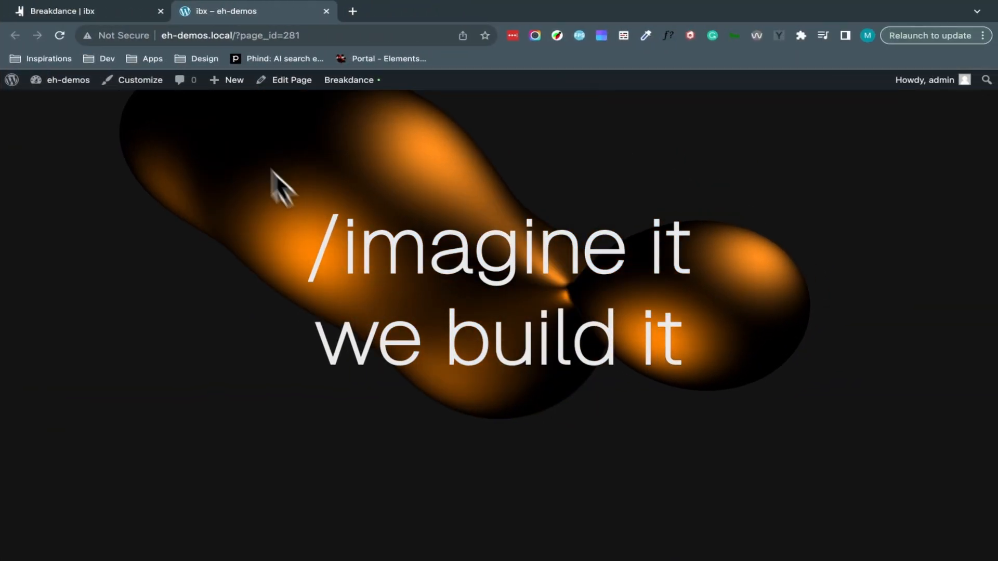
# - Return to the Breakdance builder and set the heading's wrapper Mix Blend Mode to overlay
pyautogui.click(148, 12)
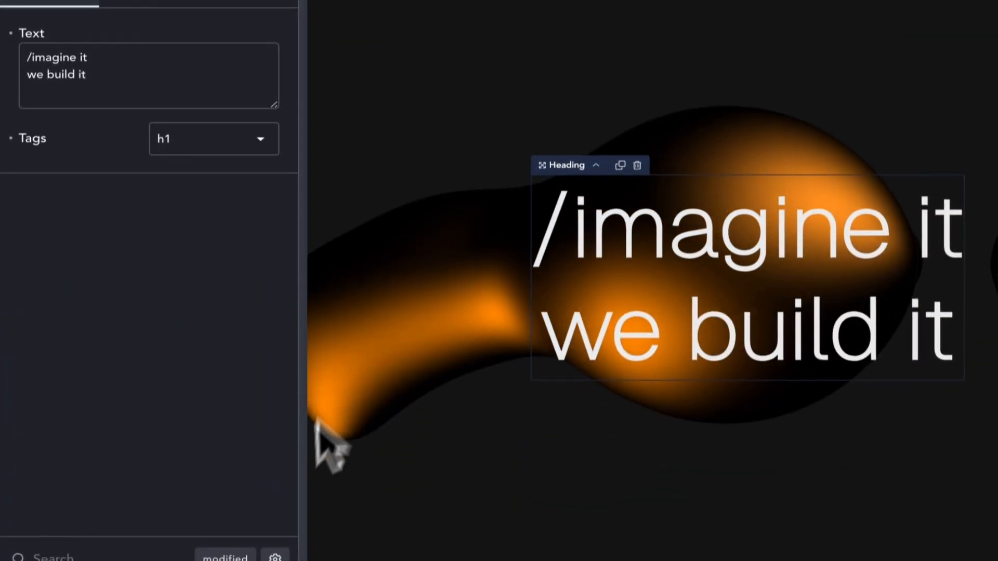
pyautogui.click(153, 543)
pyautogui.write('blen')
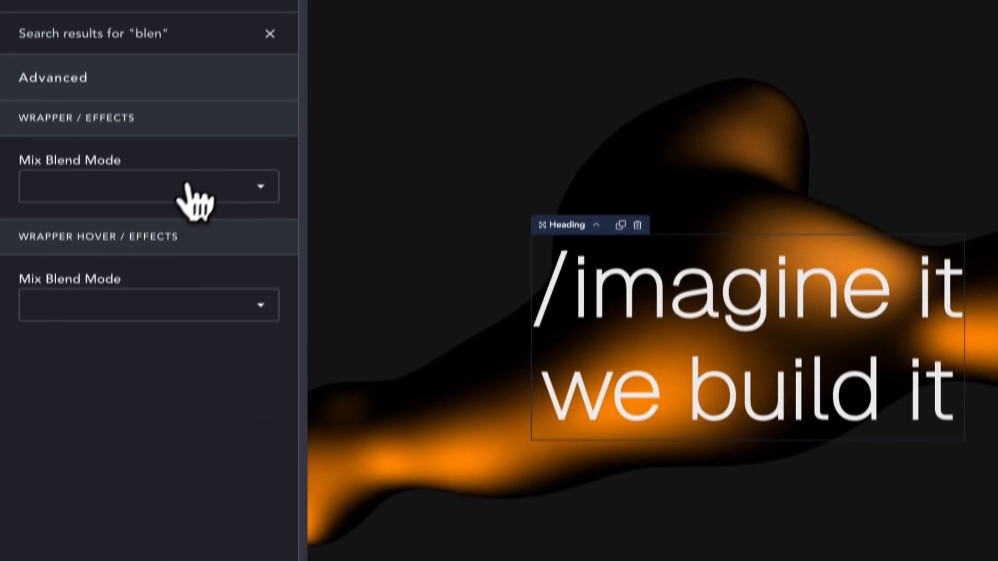
pyautogui.click(187, 111)
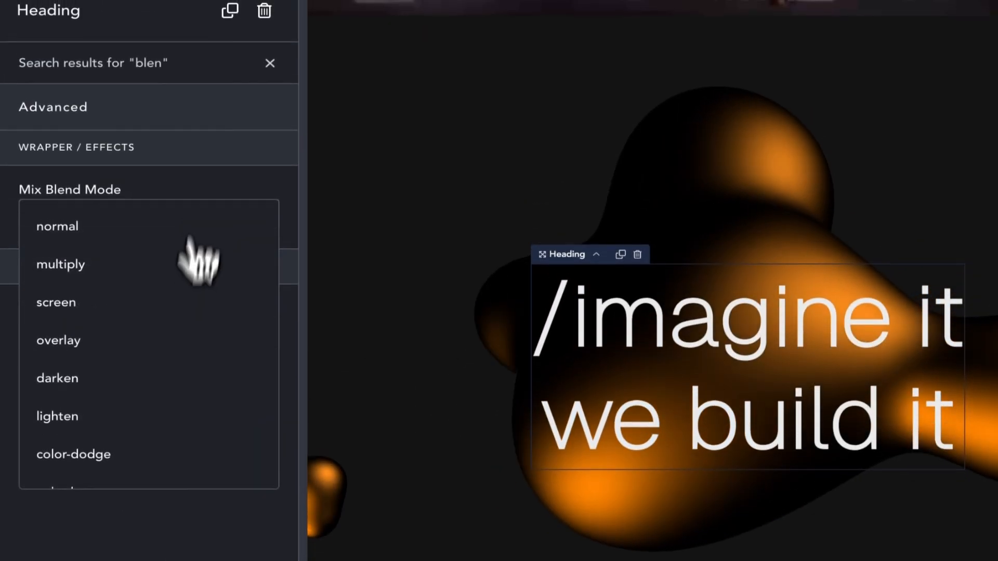
pyautogui.scroll(-5, 178, 402)
pyautogui.scroll(5, 172, 388)
pyautogui.click(119, 343)
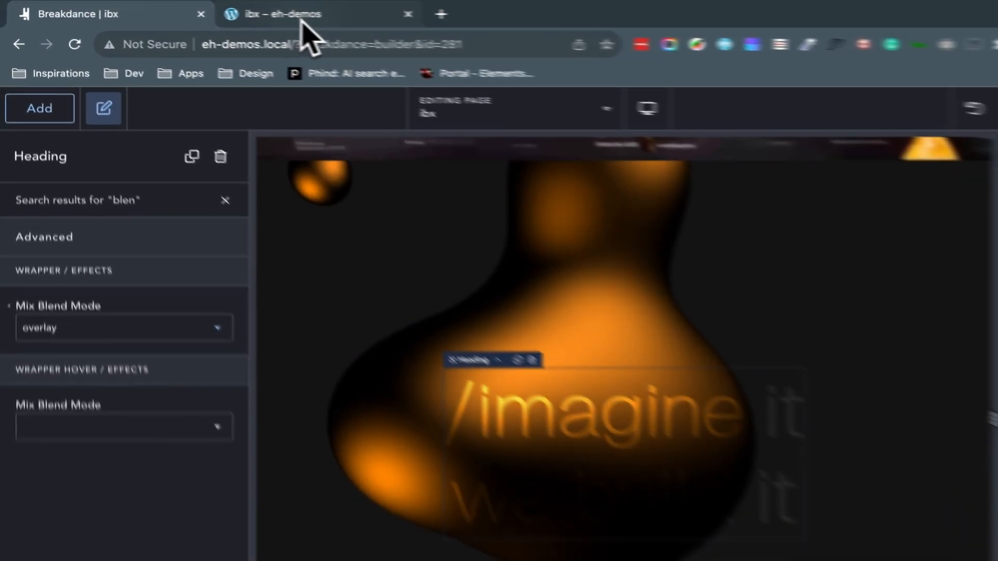
pyautogui.click(244, 7)
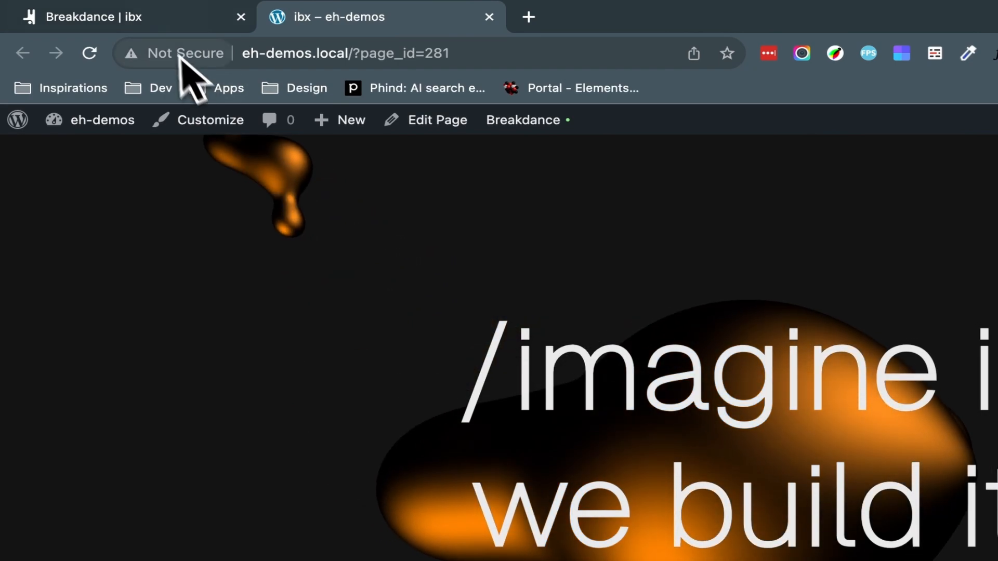
pyautogui.click(167, 20)
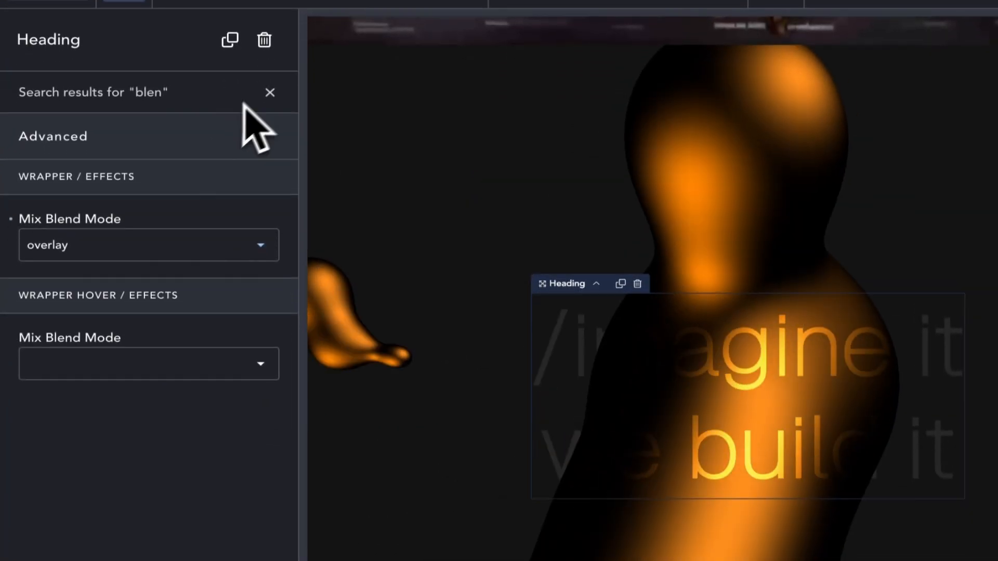
# - Clear the property search and give the heading an Elements Hive Pro entrance animation of type Displacement with Style 2
pyautogui.click(270, 239)
pyautogui.click(248, 93)
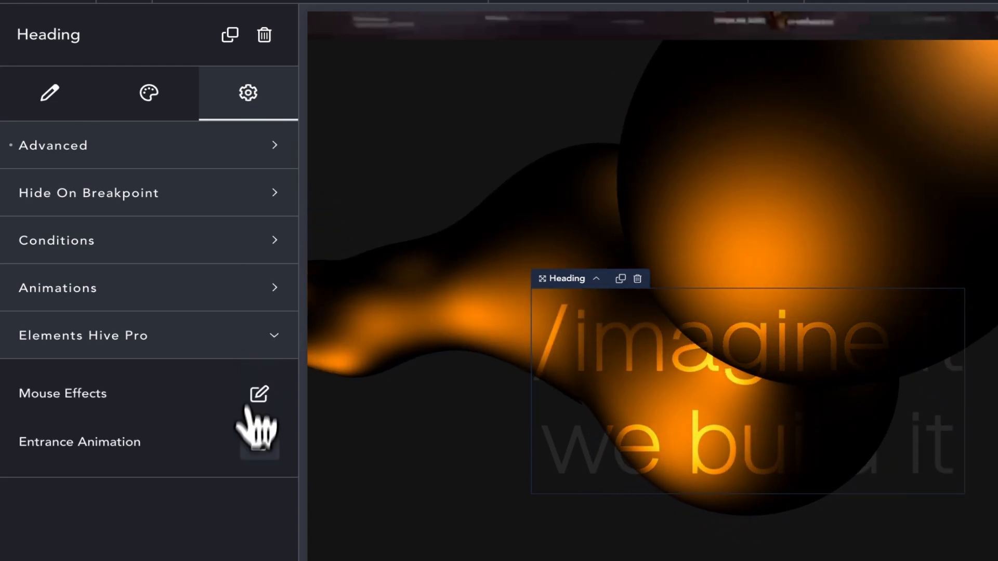
pyautogui.click(259, 442)
pyautogui.click(232, 476)
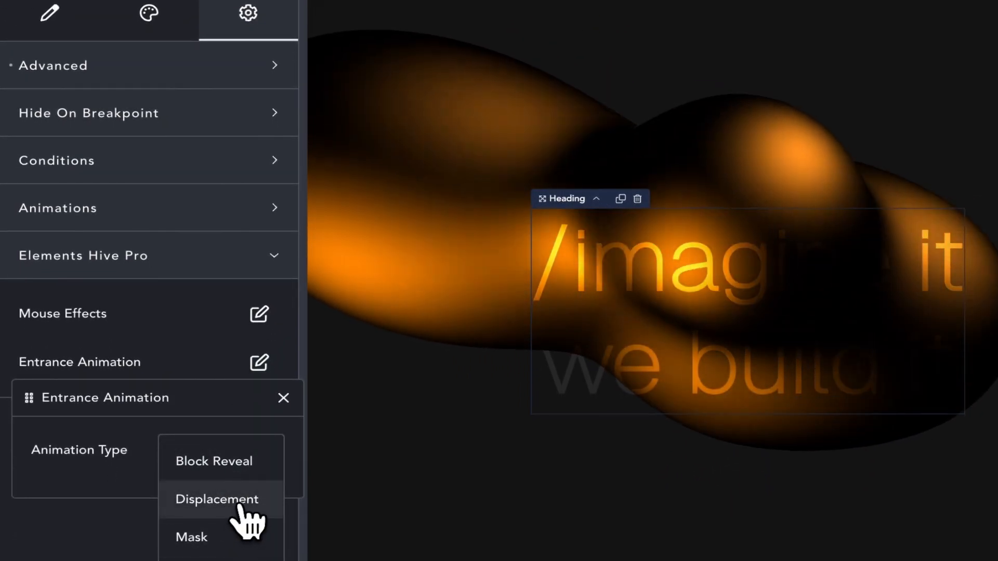
pyautogui.click(234, 502)
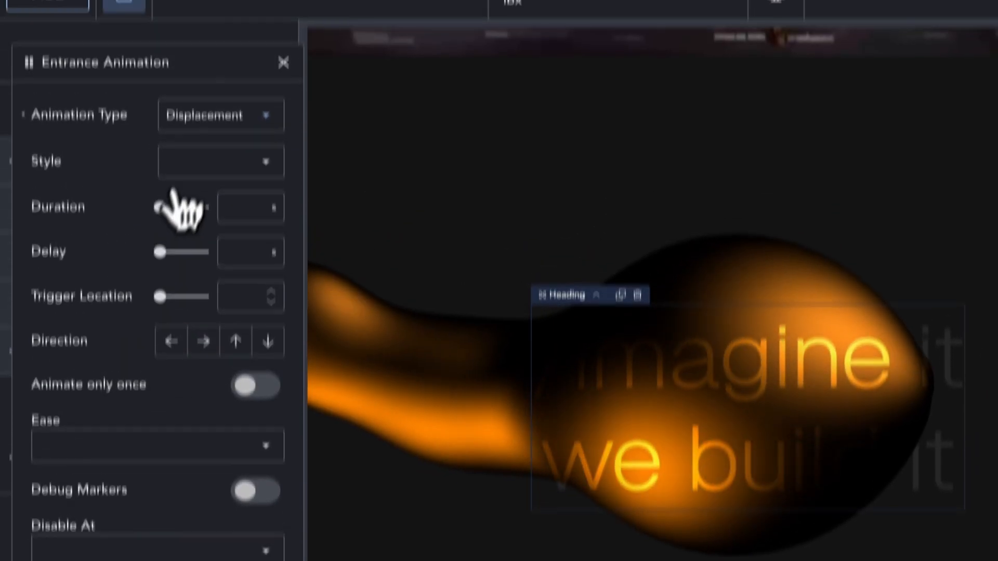
pyautogui.click(200, 66)
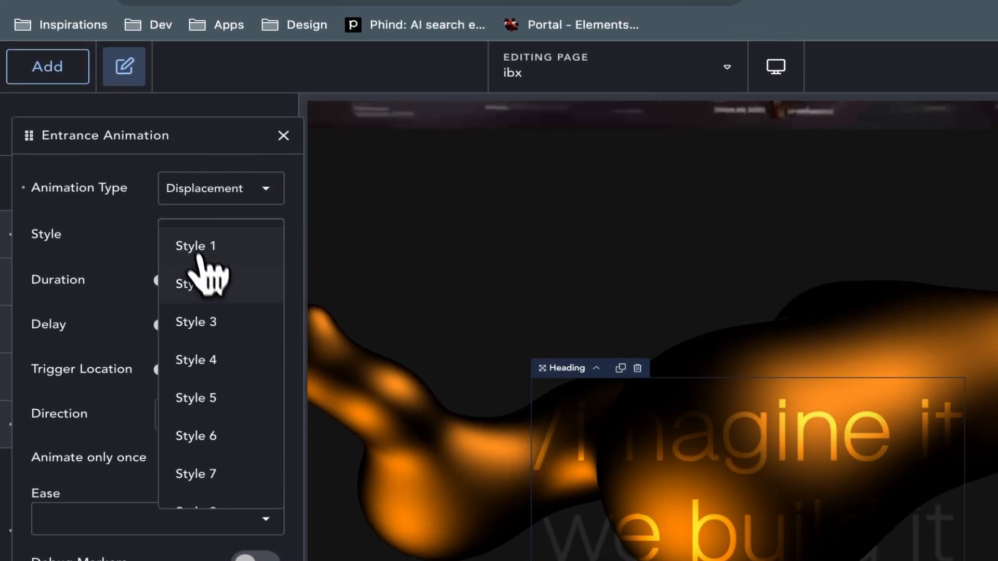
pyautogui.click(203, 275)
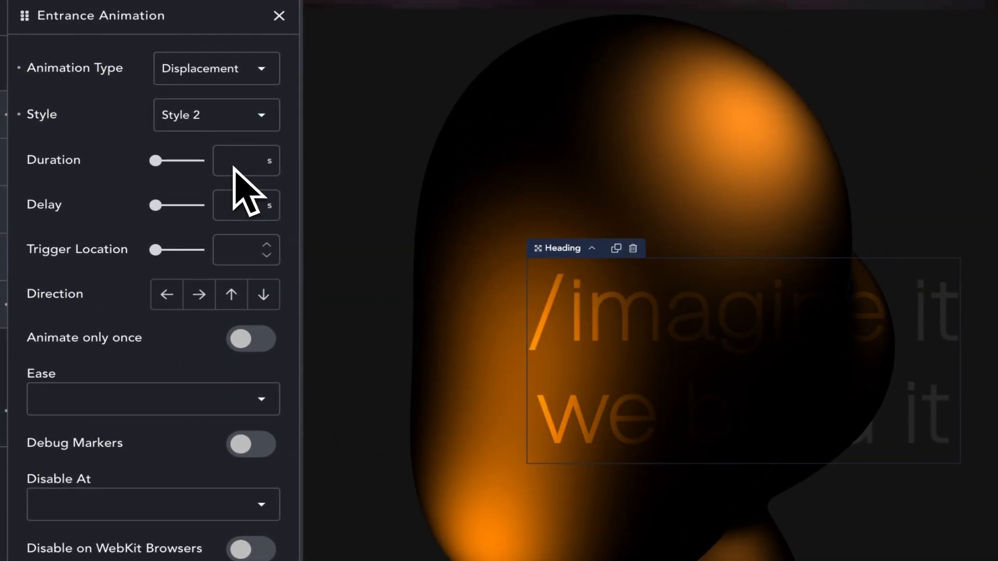
# - Set the heading's entrance animation to 1.2 s duration, 0.4 s delay and trigger location 30, and make it animate only once
pyautogui.click(234, 167)
pyautogui.write('1.2')
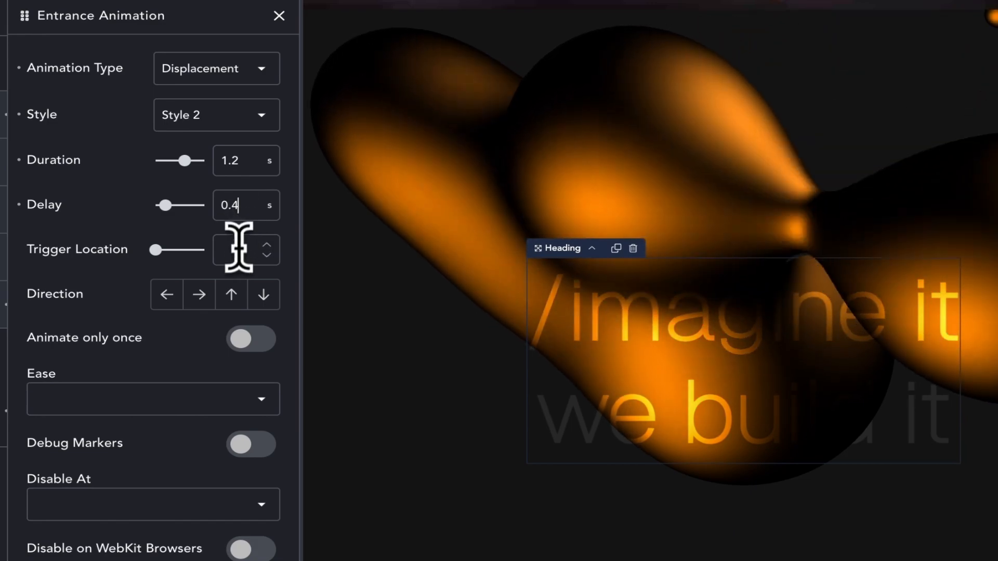
pyautogui.click(237, 255)
pyautogui.write('30')
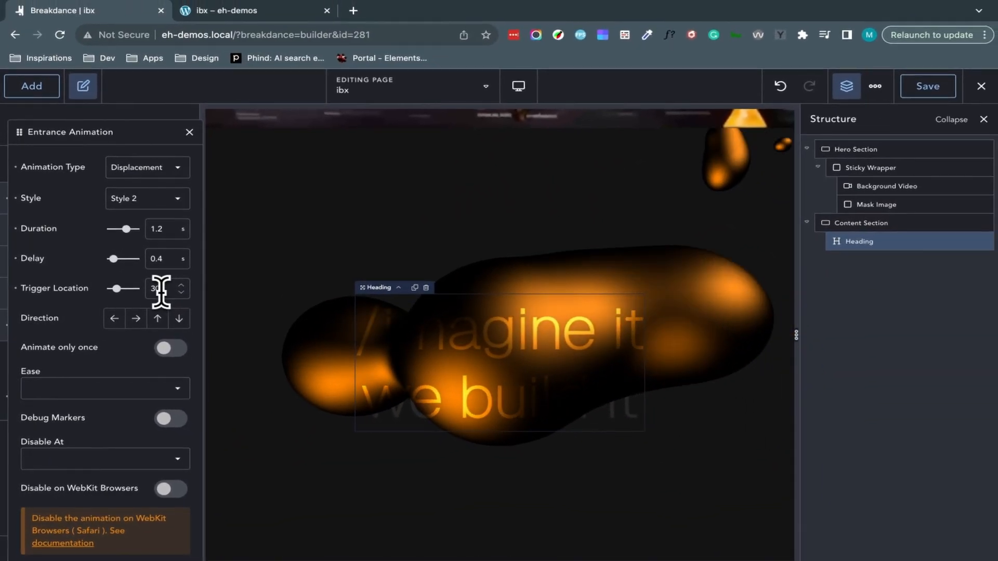
pyautogui.click(162, 349)
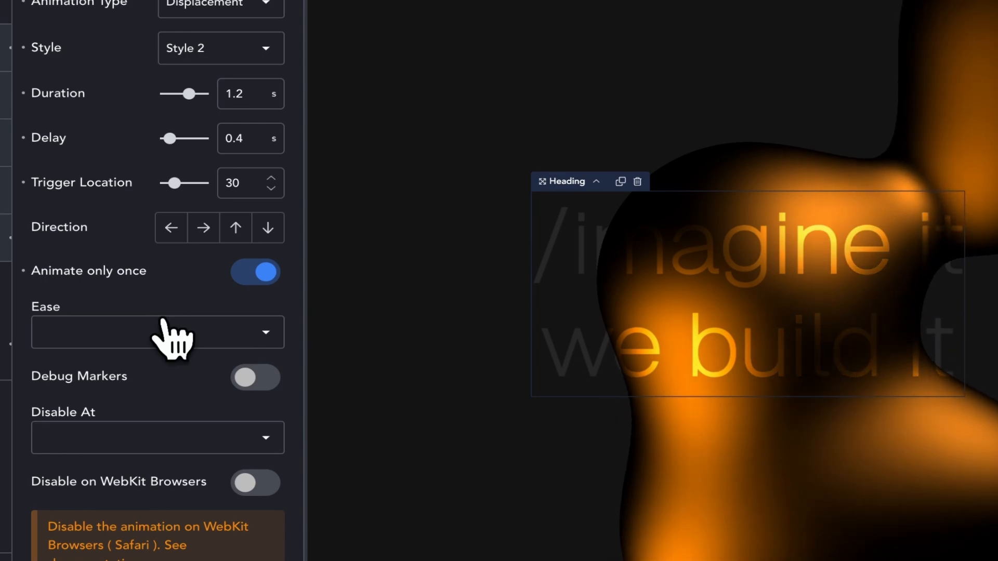
# - Set the ease of the heading's displacement animation to Back Out
pyautogui.click(171, 338)
pyautogui.scroll(-5, 167, 401)
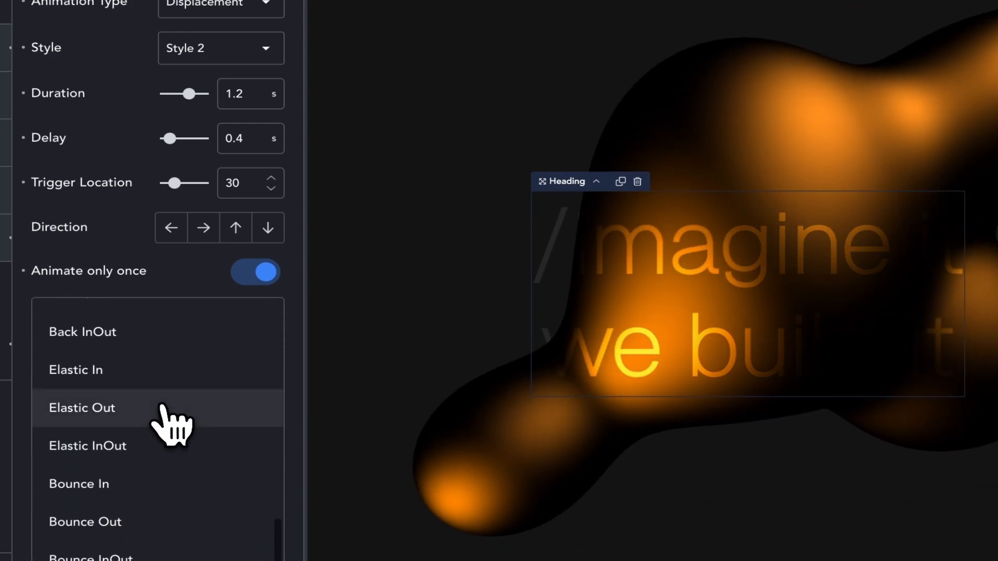
pyautogui.scroll(2, 164, 411)
pyautogui.click(159, 361)
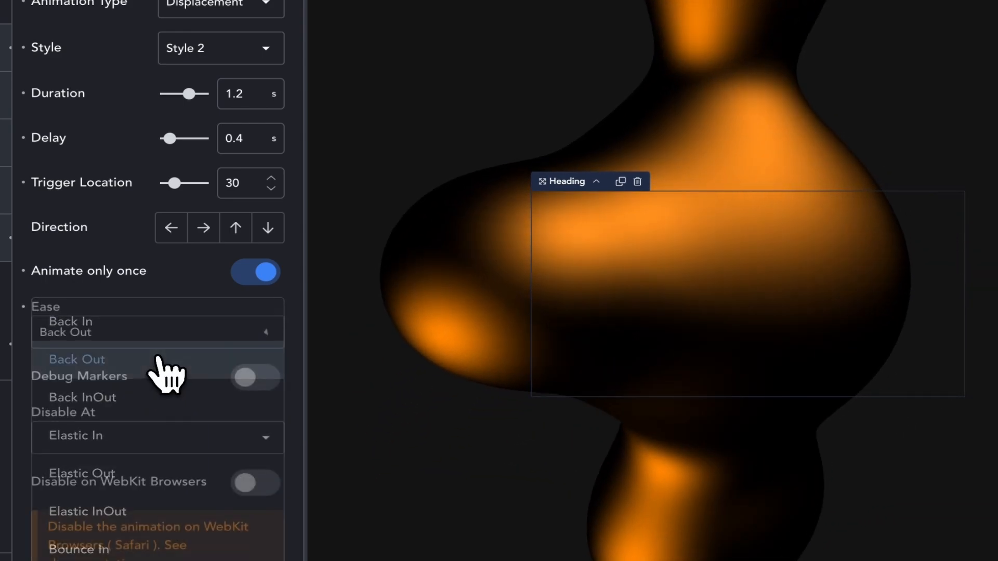
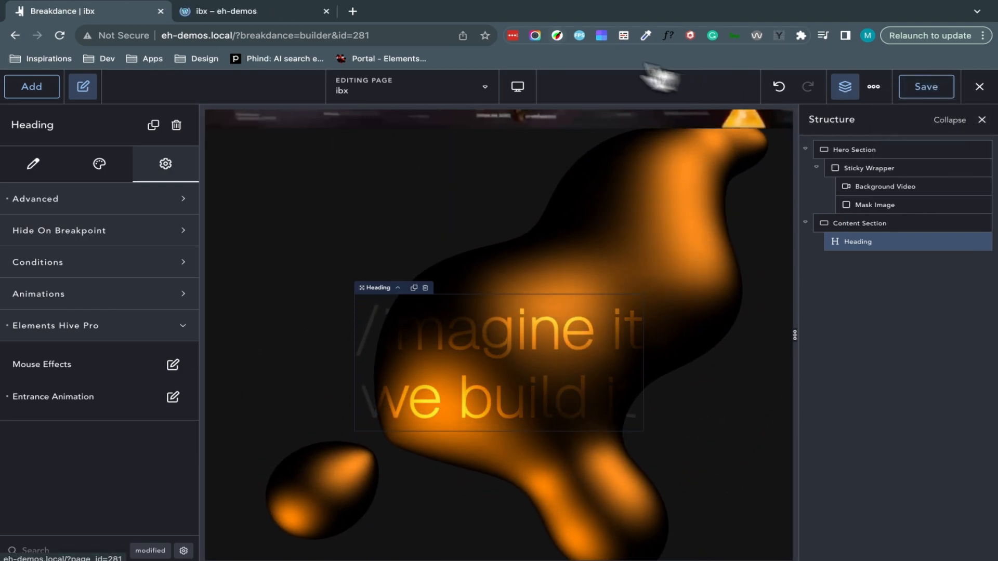
# - Review the scroll effects and blended heading on the live ibx page, and compare them with the original Imagine x Build site
pyautogui.click(294, 15)
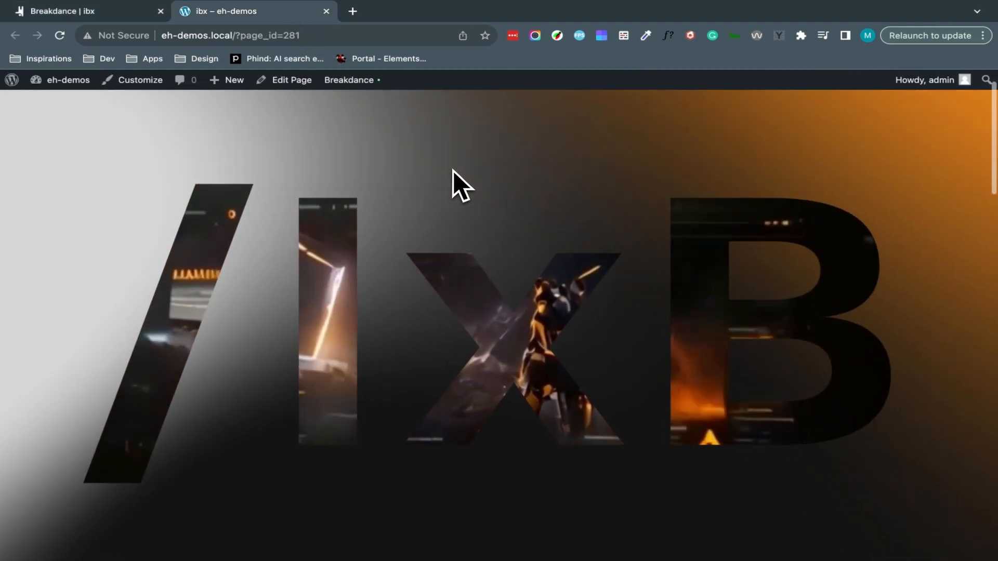
pyautogui.scroll(-10, 453, 171)
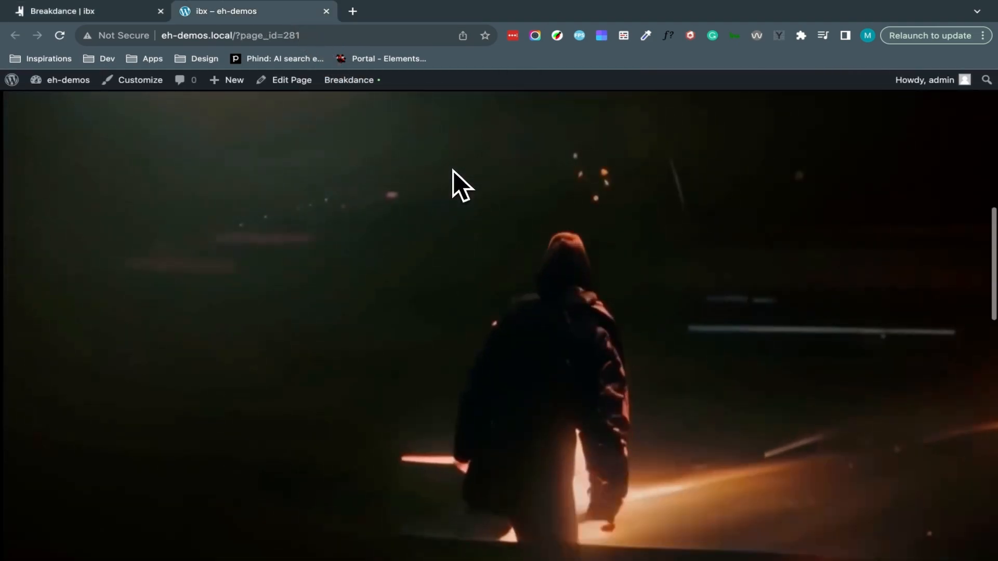
pyautogui.scroll(-5, 453, 171)
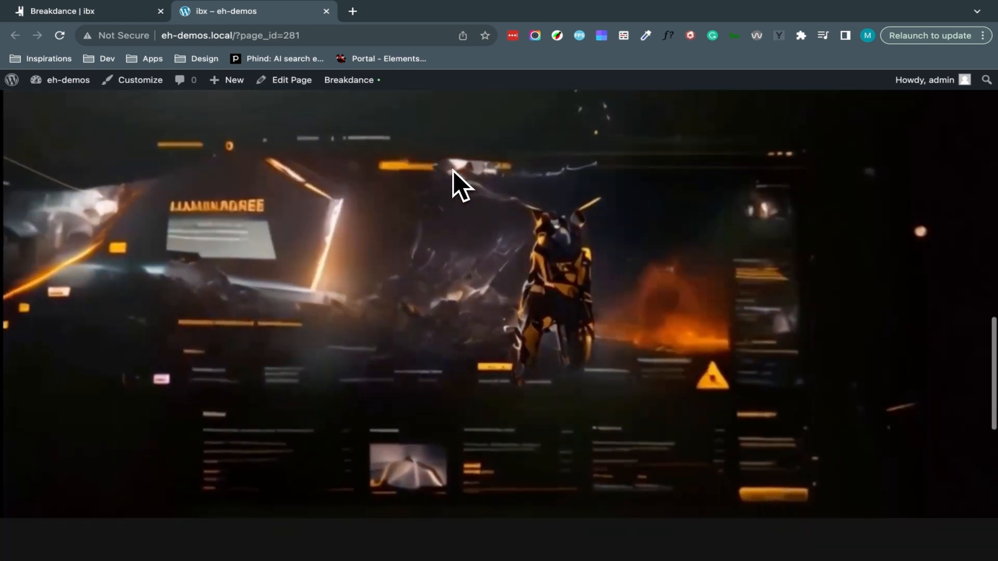
pyautogui.scroll(-7, 454, 172)
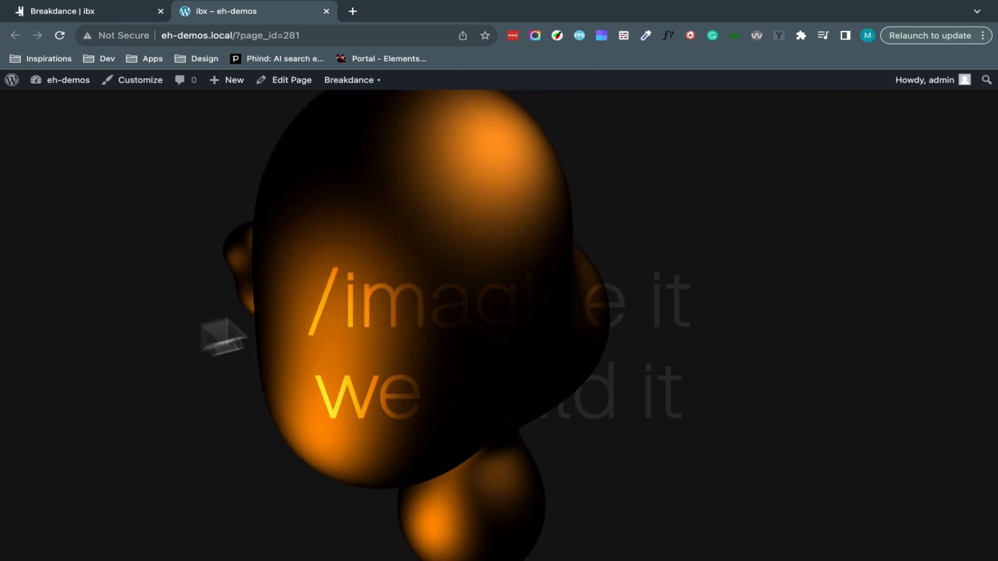
pyautogui.scroll(10, 804, 340)
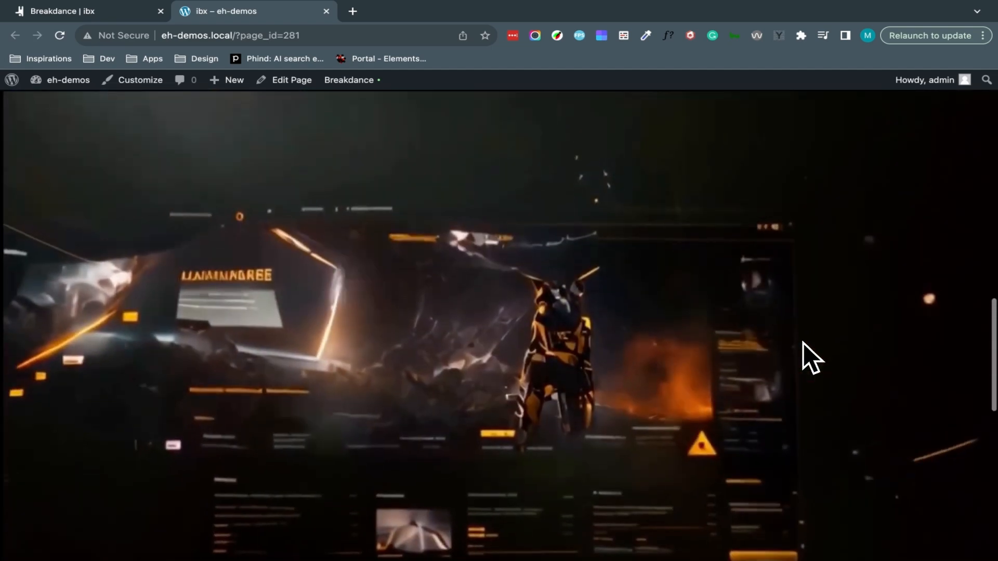
pyautogui.scroll(5, 803, 343)
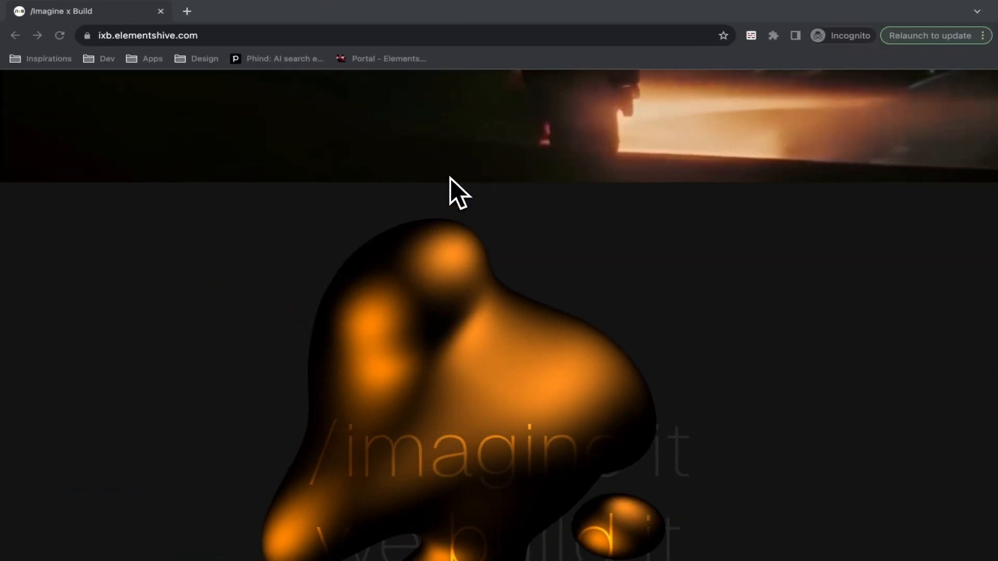
pyautogui.scroll(-5, 449, 177)
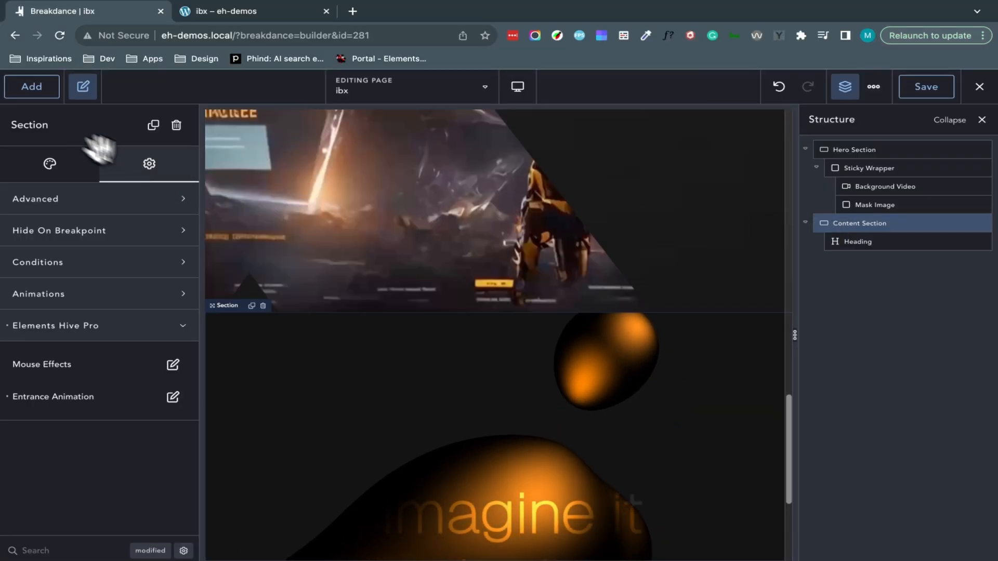
# - Back in the Breakdance builder, add a Div inside the Content Section and name it About
pyautogui.click(32, 86)
pyautogui.write('div')
pyautogui.click(78, 227)
pyautogui.doubleClick(853, 260)
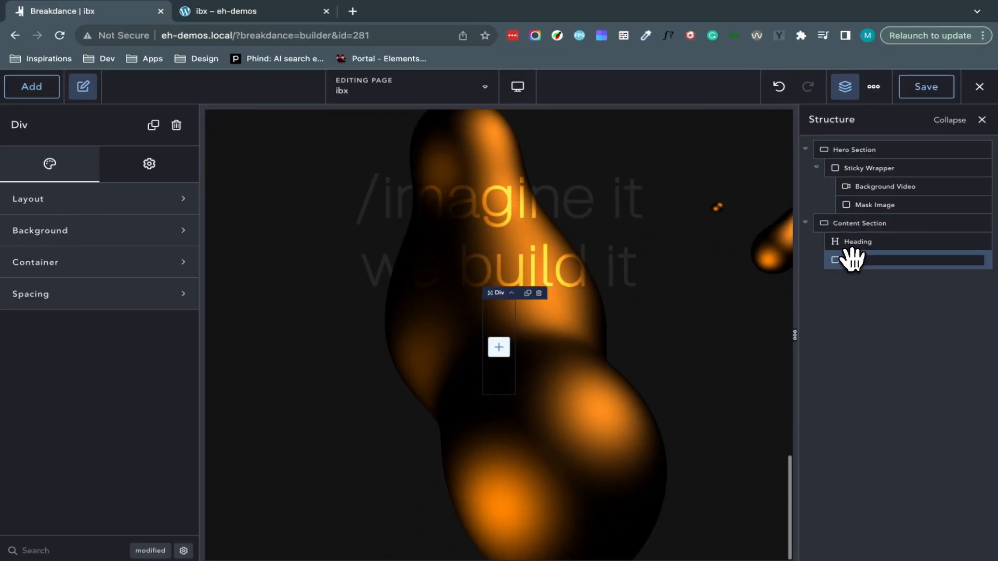
pyautogui.write('About')
pyautogui.press('Return')
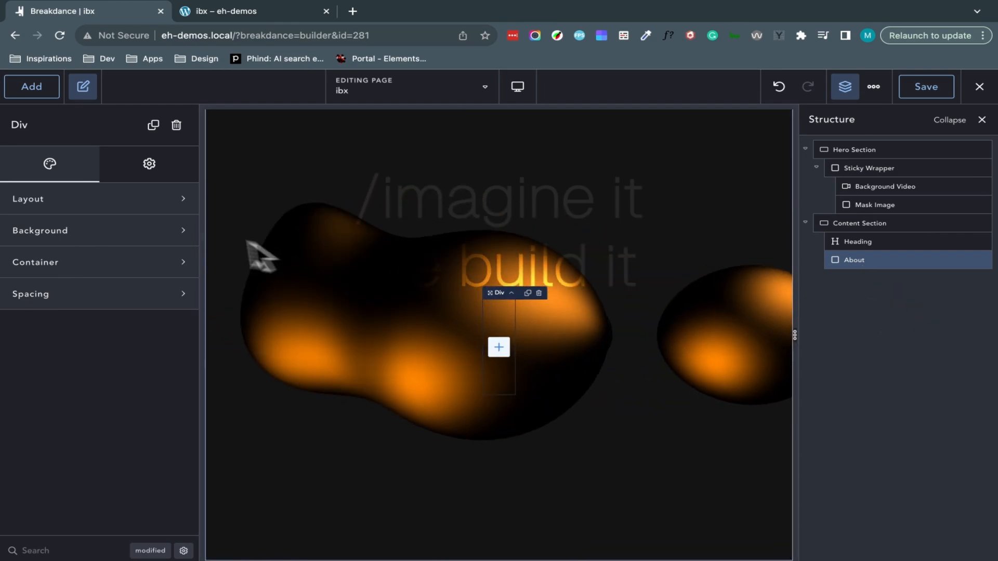
# - Add a Heading and a Text element inside the About div
pyautogui.click(31, 86)
pyautogui.click(52, 381)
pyautogui.click(32, 87)
pyautogui.click(80, 416)
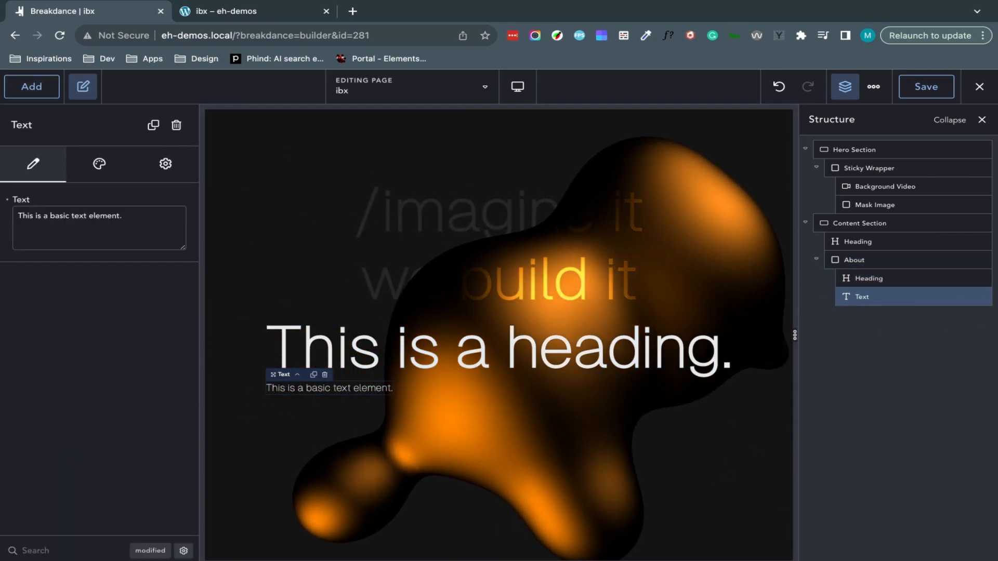
# - Set the About heading's text to "Where Your Vision Meets Our Craft" on two lines and its tag to h2
pyautogui.click(333, 348)
pyautogui.tripleClick(92, 218)
pyautogui.write('Where Your Vision Meets Our Craft')
pyautogui.click(143, 270)
pyautogui.click(147, 305)
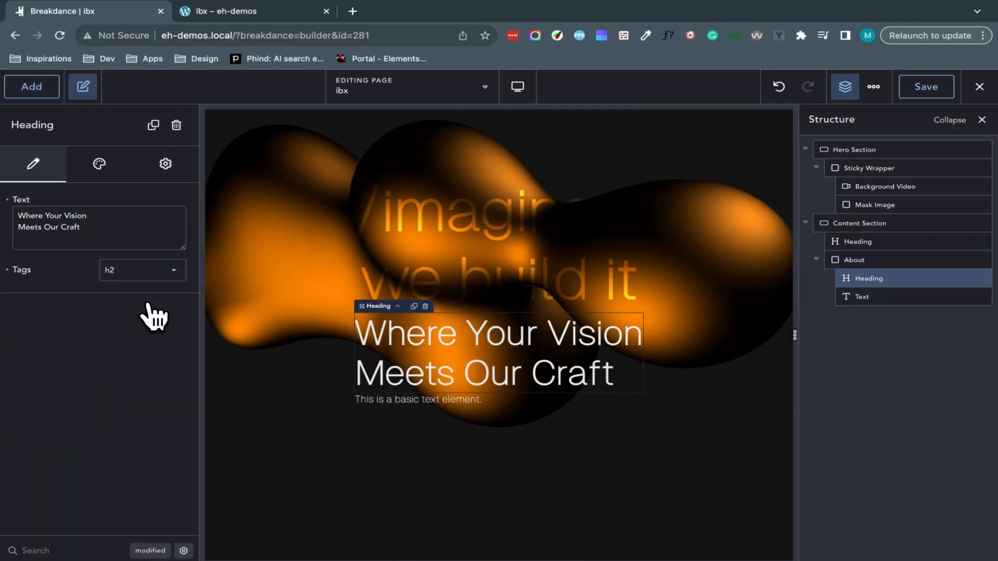
# - Set the Content Section's layout gap to 5 rem
pyautogui.click(859, 223)
pyautogui.click(49, 163)
pyautogui.click(127, 201)
pyautogui.click(160, 295)
pyautogui.write('5')
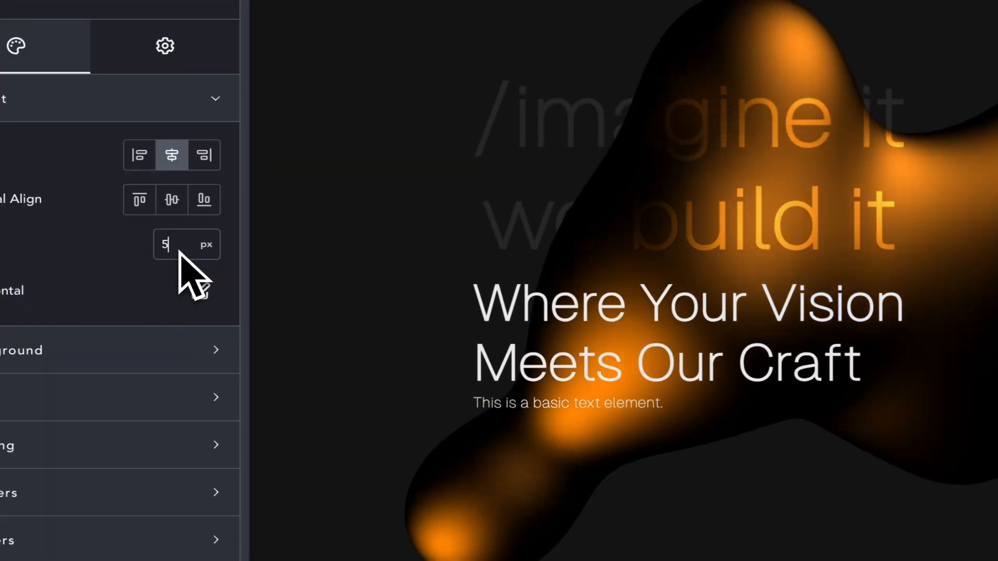
pyautogui.write('rem')
# - Set the About div's top margin to 30 rem
pyautogui.click(854, 260)
pyautogui.click(128, 294)
pyautogui.click(150, 334)
pyautogui.write('50re')
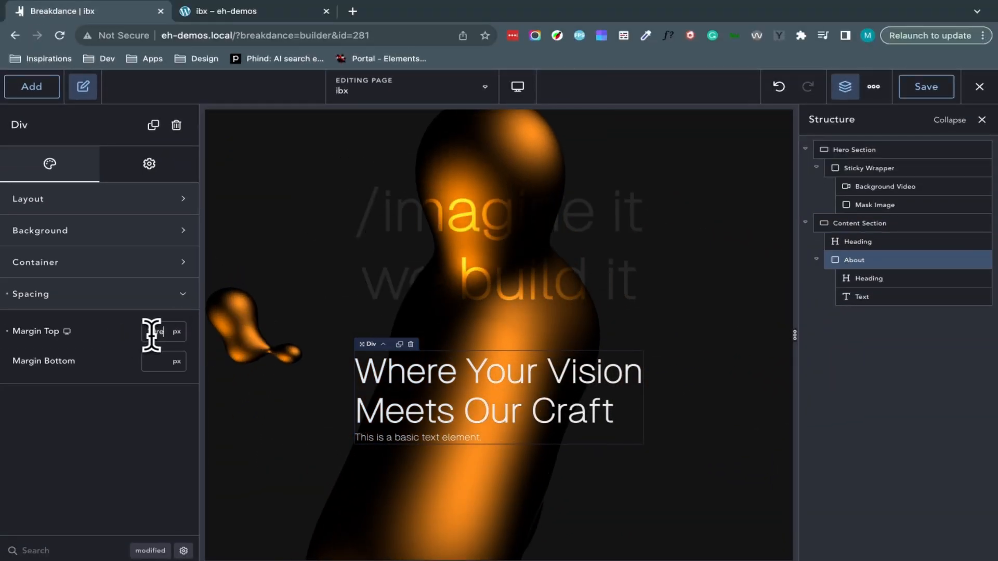
pyautogui.write('m')
pyautogui.scroll(-4, 637, 325)
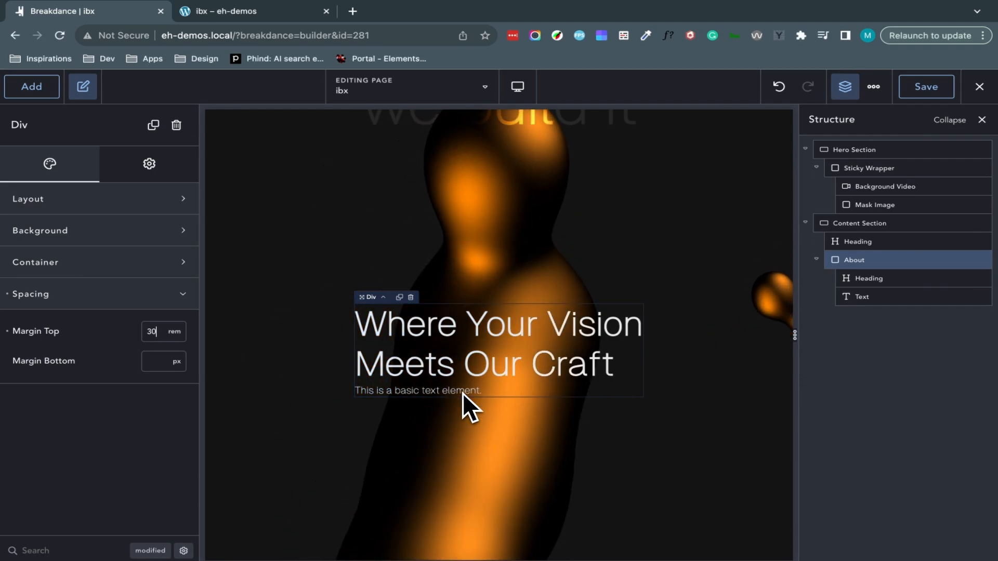
# - Replace the About paragraph with "/IxB is a service dedicated to translating your AI-fueled concepts into stunning, functional websites."
pyautogui.click(462, 393)
pyautogui.click(122, 222)
pyautogui.hotkey('ctrl', 'a')
pyautogui.hotkey('ctrl', 'v')
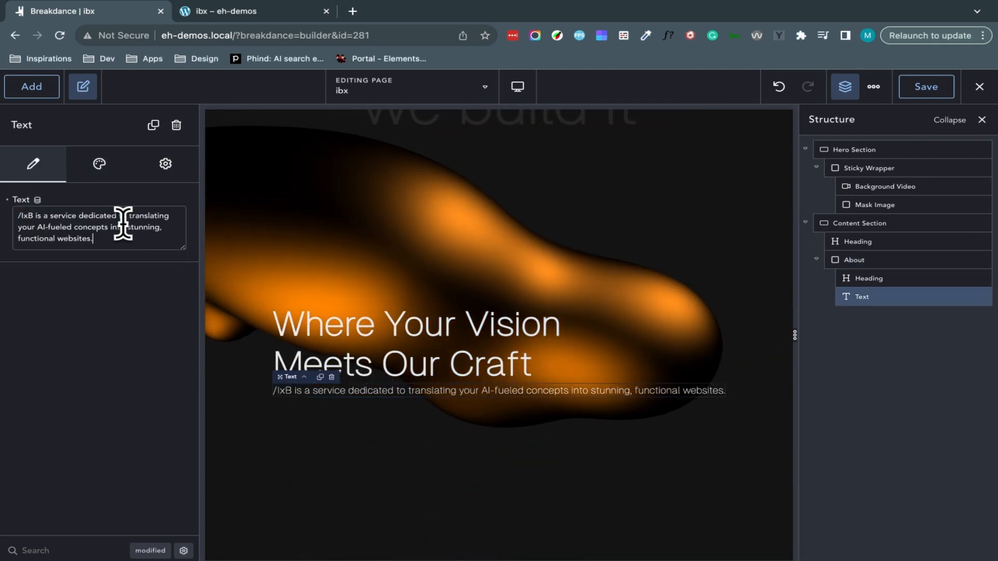
# - Center-align the contents of the About div and set its gap to 2 rem
pyautogui.click(941, 260)
pyautogui.click(160, 235)
pyautogui.click(167, 291)
pyautogui.write('2')
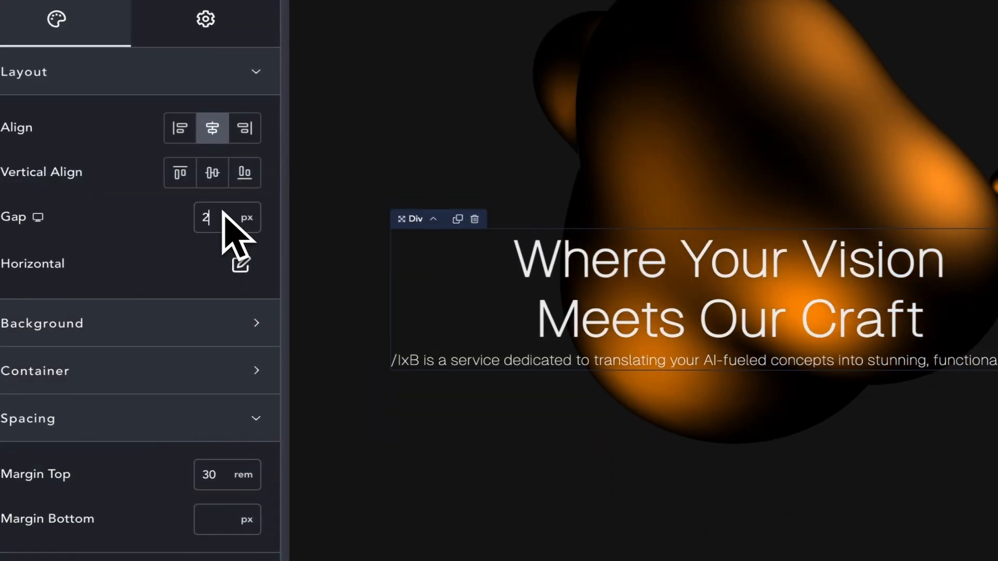
pyautogui.write('rem')
pyautogui.click(185, 369)
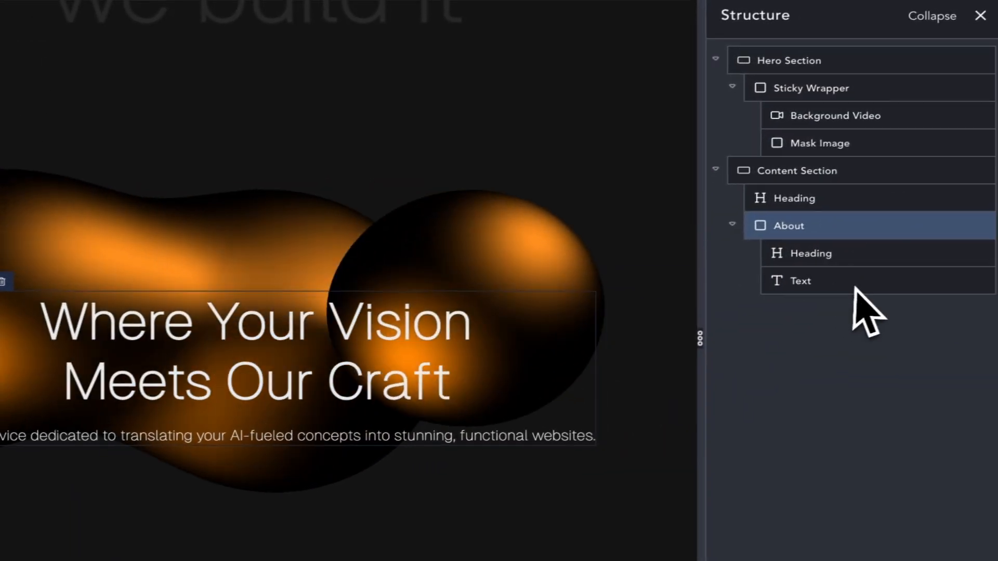
# - Set the width of the About text element to 70 rem
pyautogui.click(855, 287)
pyautogui.click(100, 178)
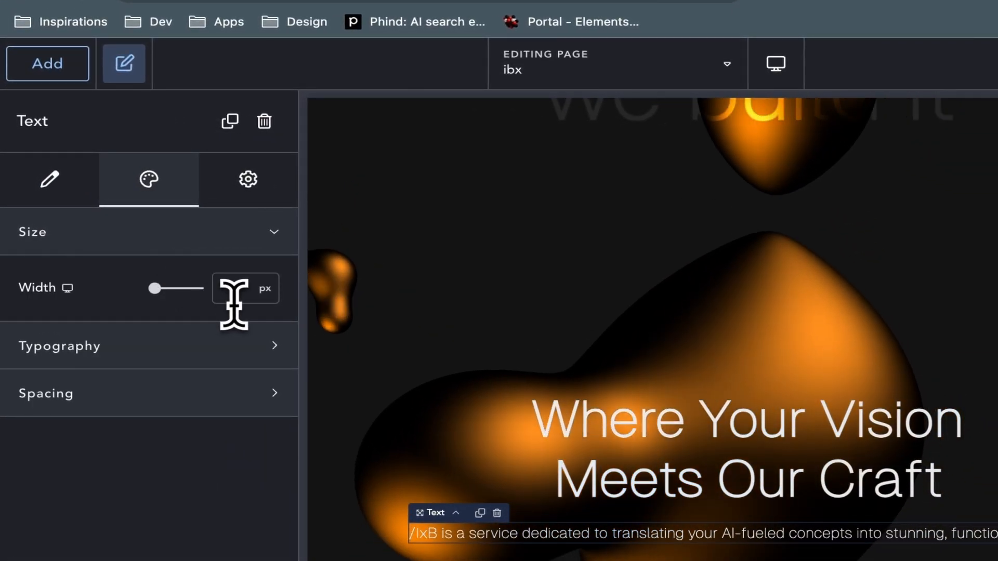
pyautogui.click(233, 301)
pyautogui.write('70rem')
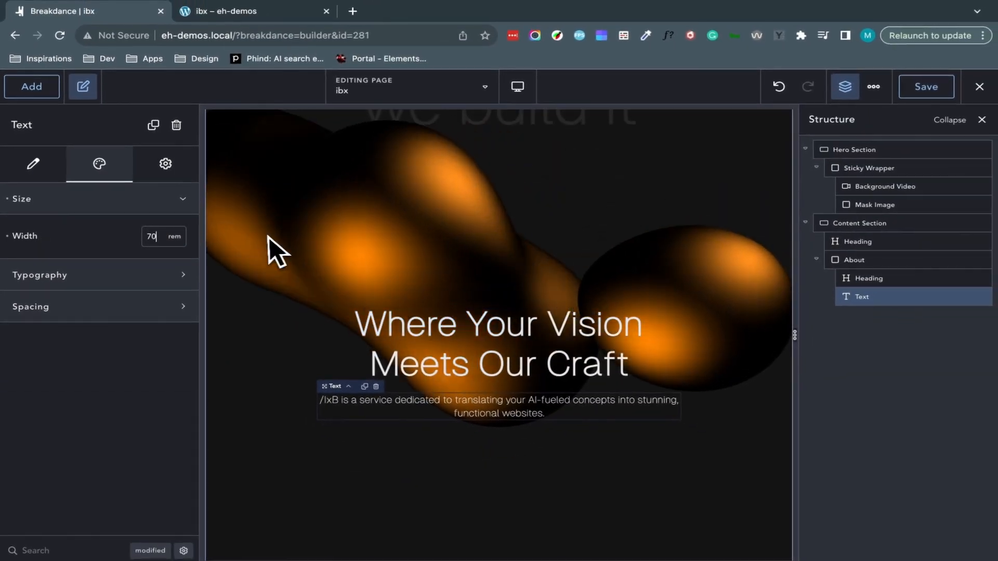
# - Increase the font size of the About text element in its custom typography
pyautogui.click(163, 230)
pyautogui.click(223, 197)
pyautogui.click(234, 431)
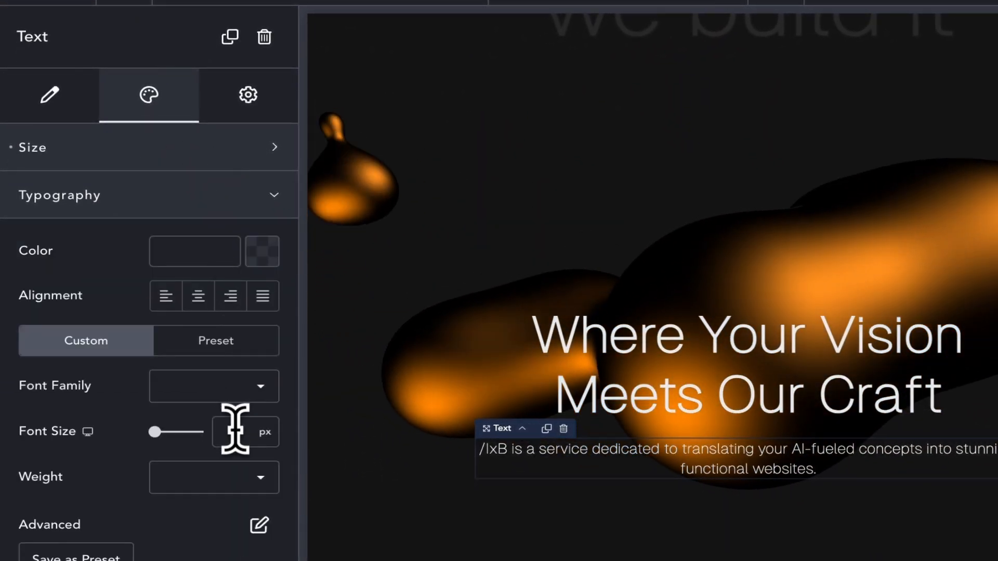
pyautogui.write('4rem')
pyautogui.press('BackSpace')
pyautogui.write('w')
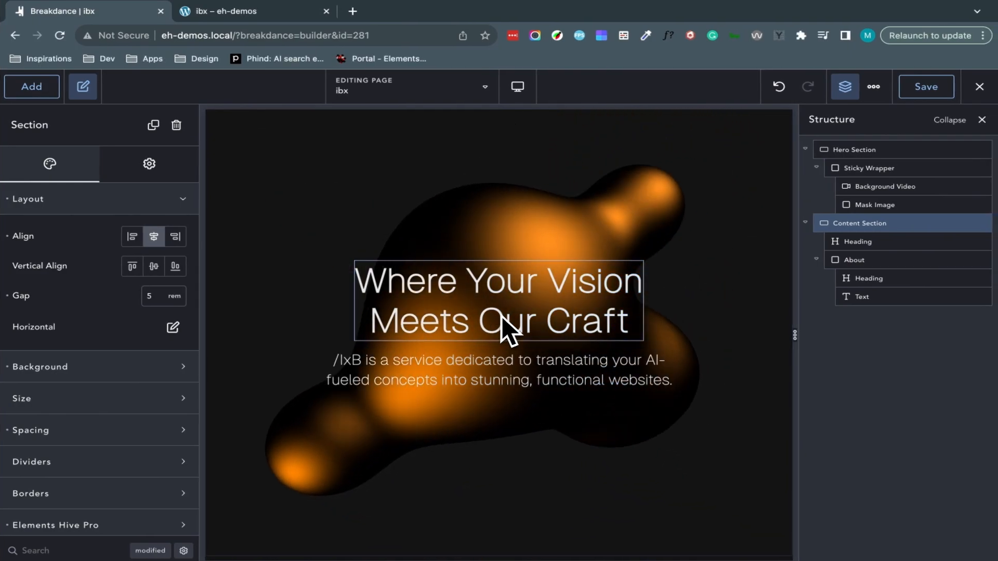
# - Add another Div to the Content Section below About and name it Services
pyautogui.click(45, 89)
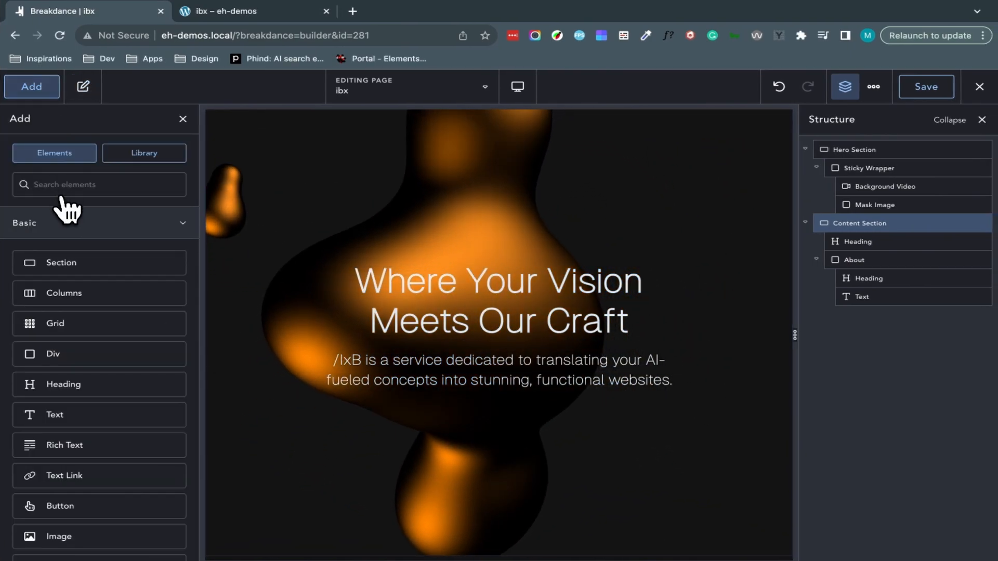
pyautogui.write('div')
pyautogui.press('Return')
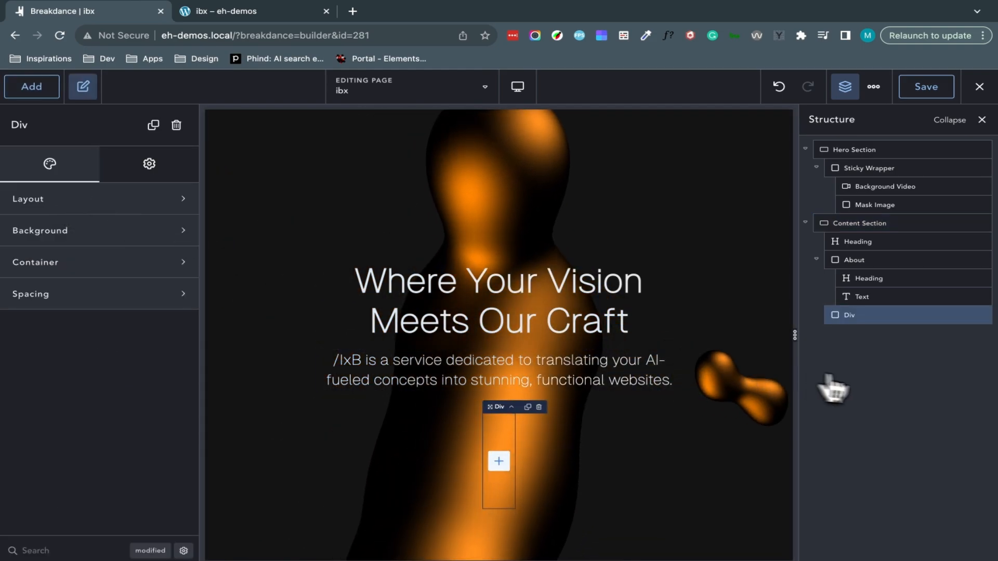
pyautogui.doubleClick(849, 315)
pyautogui.write('Services')
pyautogui.press('Return')
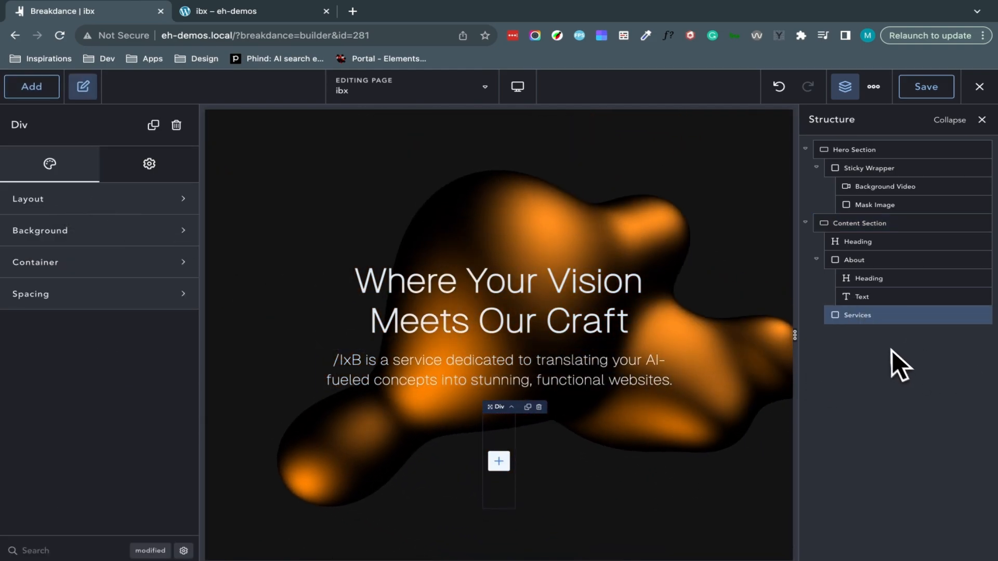
# - Insert a Columns element with two equal columns inside the Services div
pyautogui.click(32, 87)
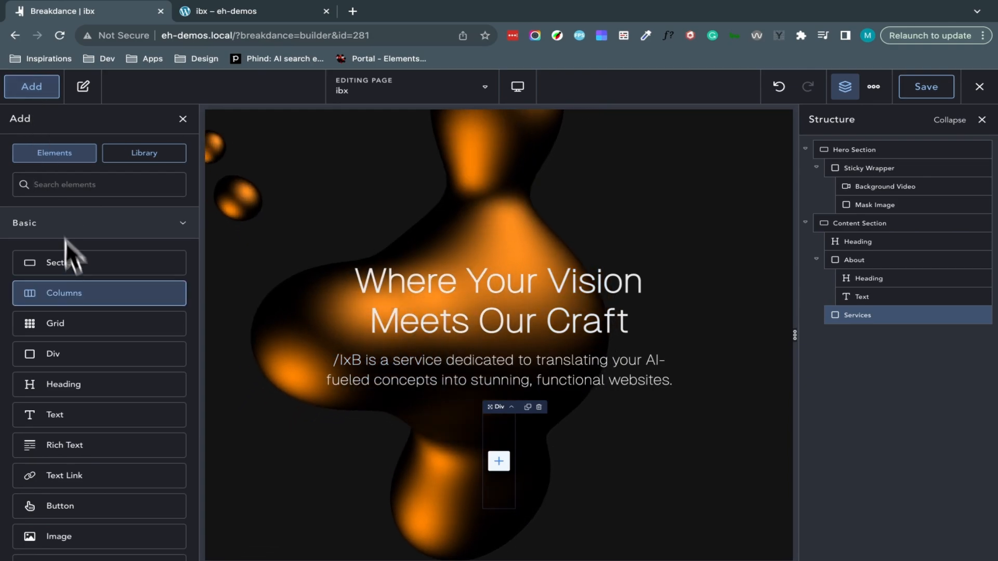
pyautogui.click(75, 285)
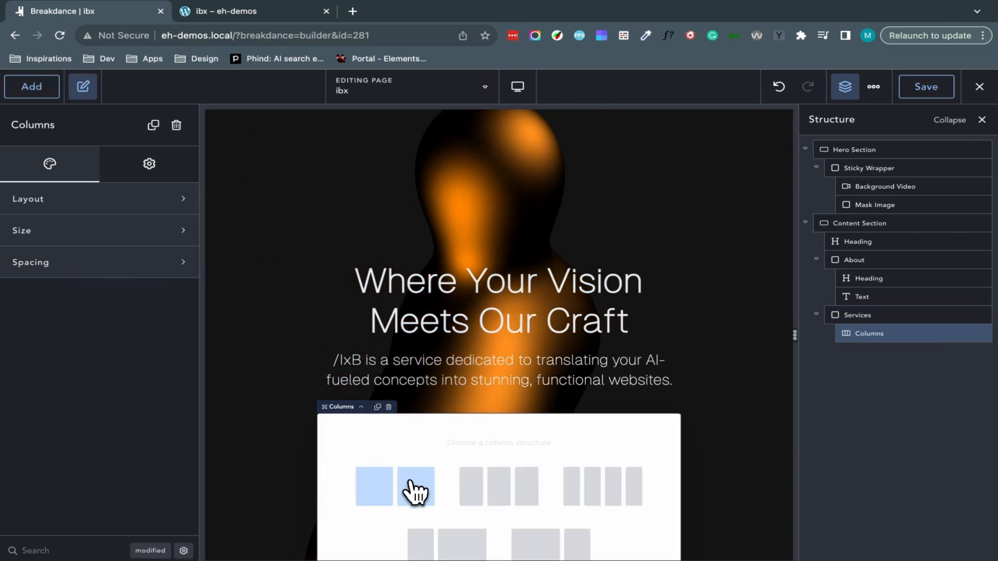
pyautogui.click(416, 488)
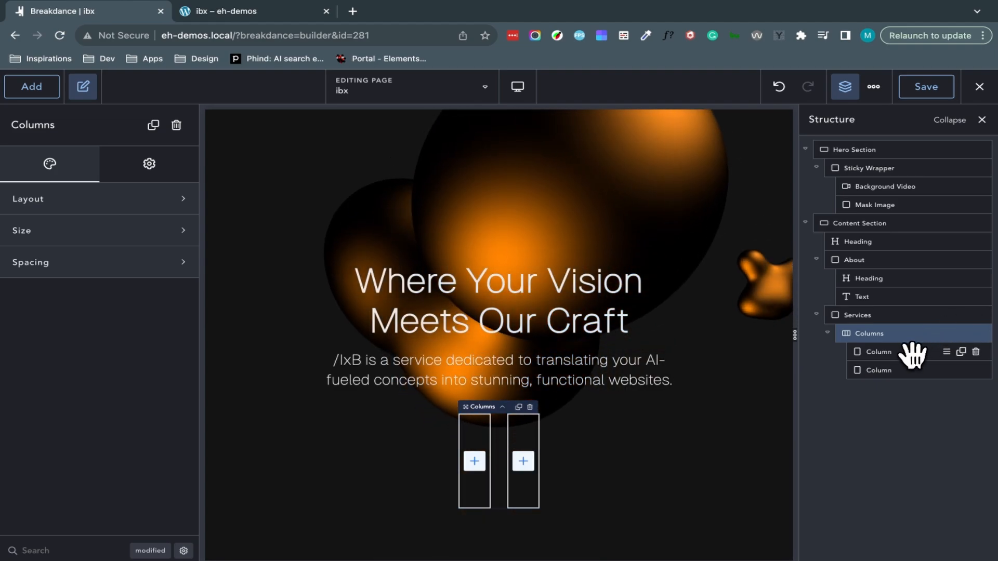
# - Add a Div inside the first column of Services and name it Card
pyautogui.click(912, 353)
pyautogui.click(32, 87)
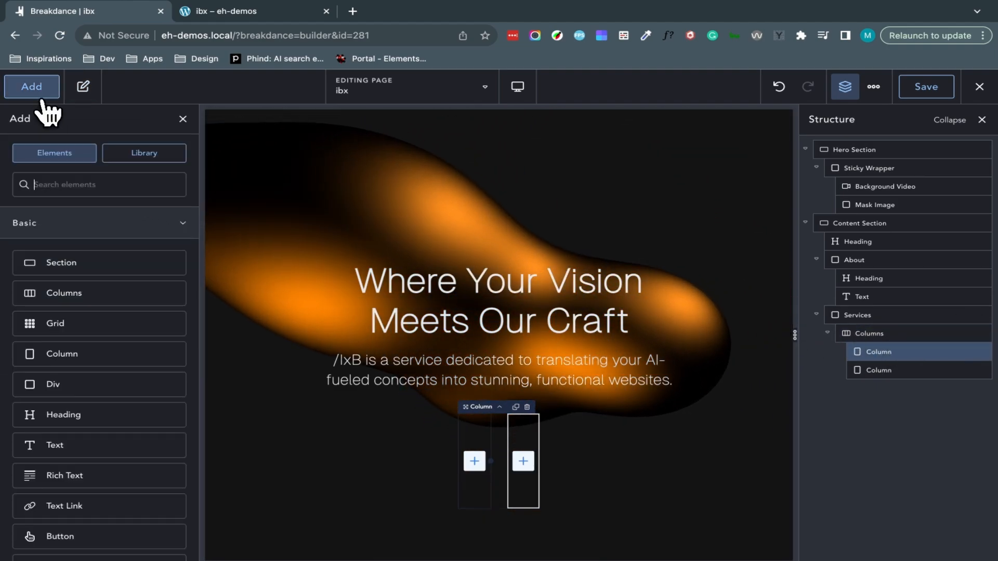
pyautogui.write('div')
pyautogui.press('Return')
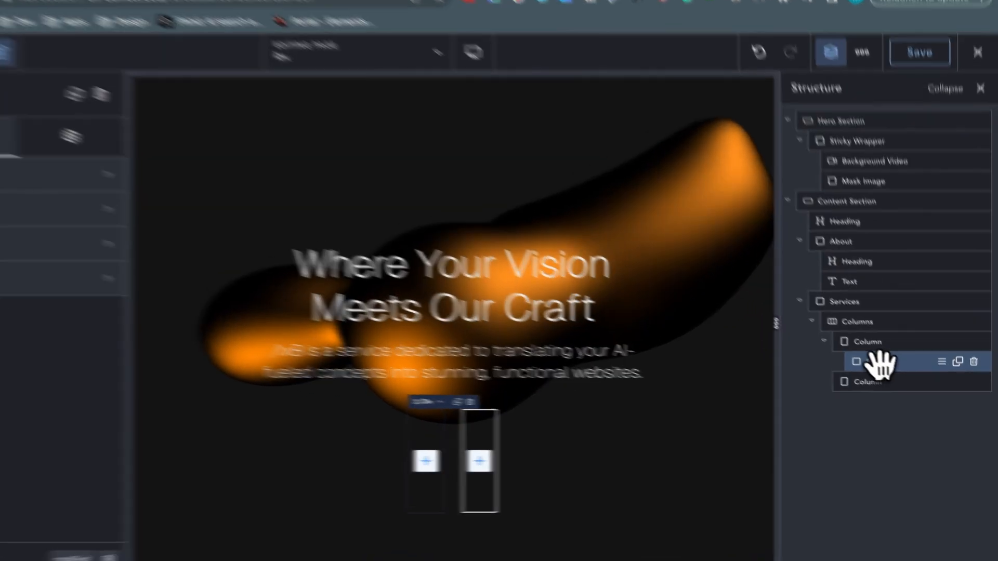
pyautogui.doubleClick(884, 370)
pyautogui.write('Card')
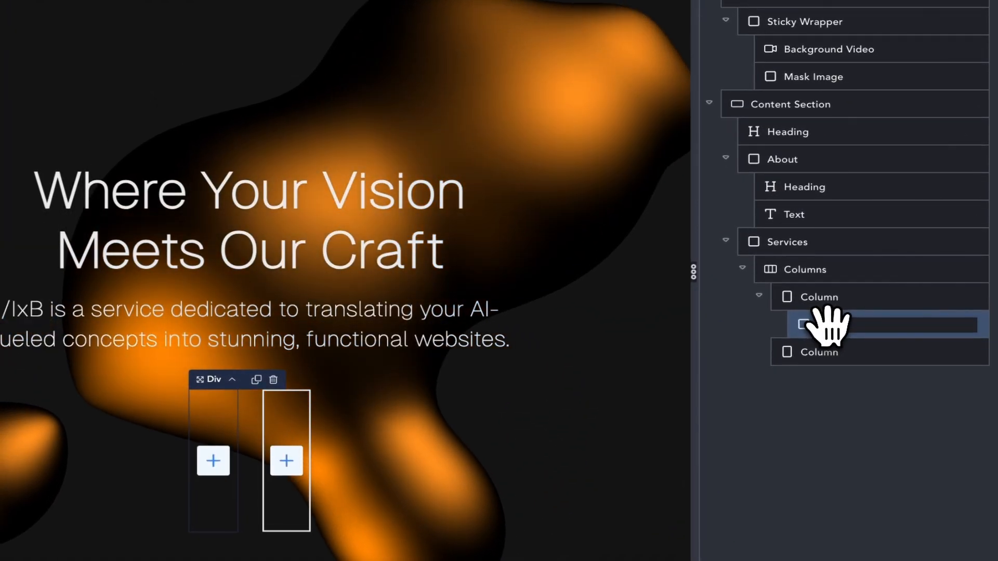
pyautogui.press('Return')
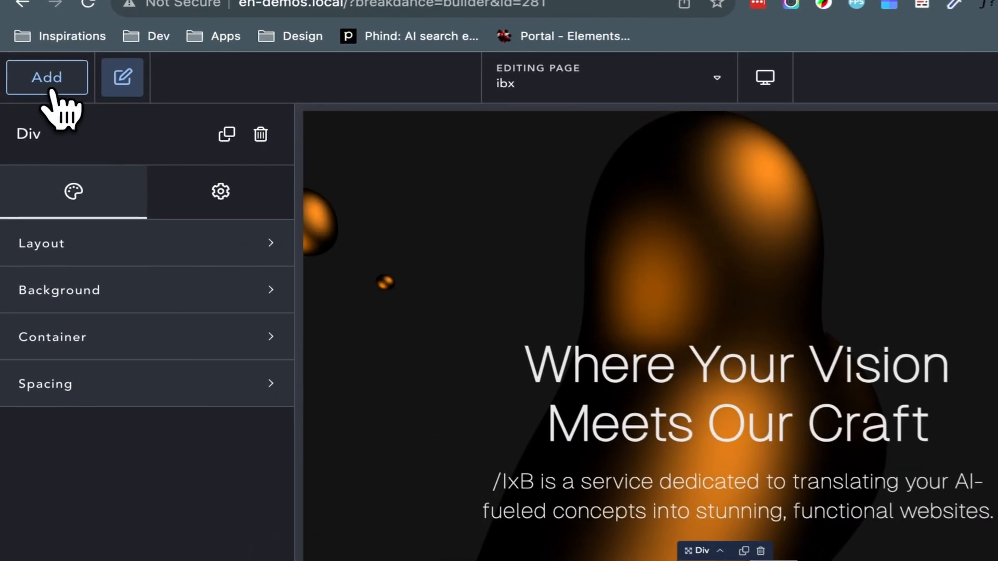
# - Add a Heading element inside the Card div and set its tag to h3
pyautogui.click(32, 94)
pyautogui.click(55, 85)
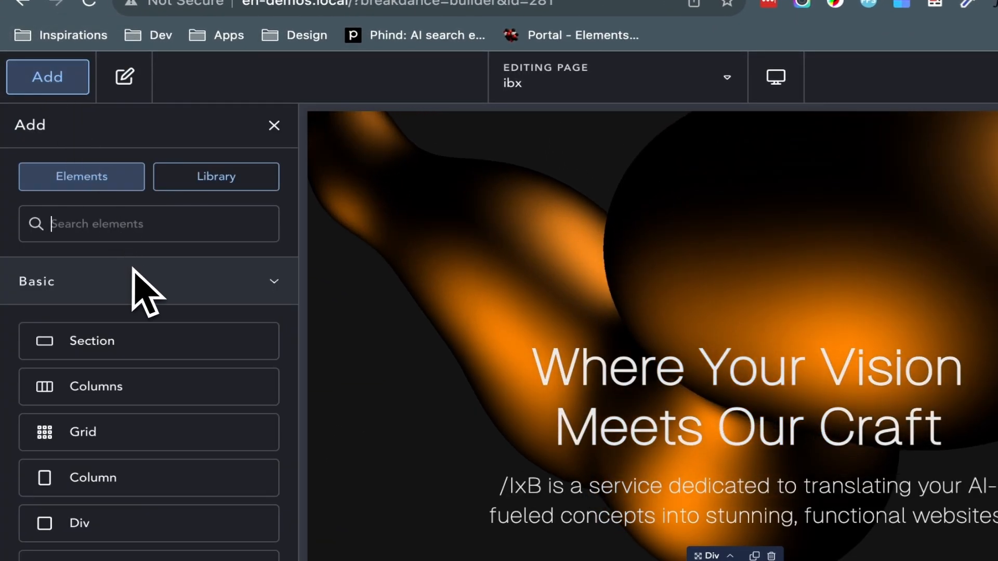
pyautogui.write('he')
pyautogui.click(136, 290)
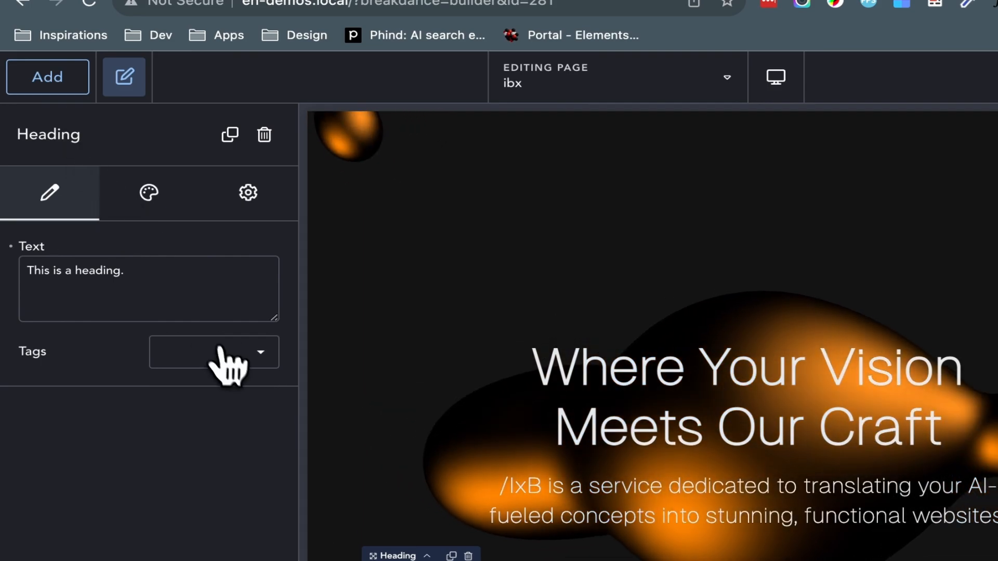
pyautogui.click(227, 445)
# - Add a Text element below the heading inside Card
pyautogui.click(58, 86)
pyautogui.write('te')
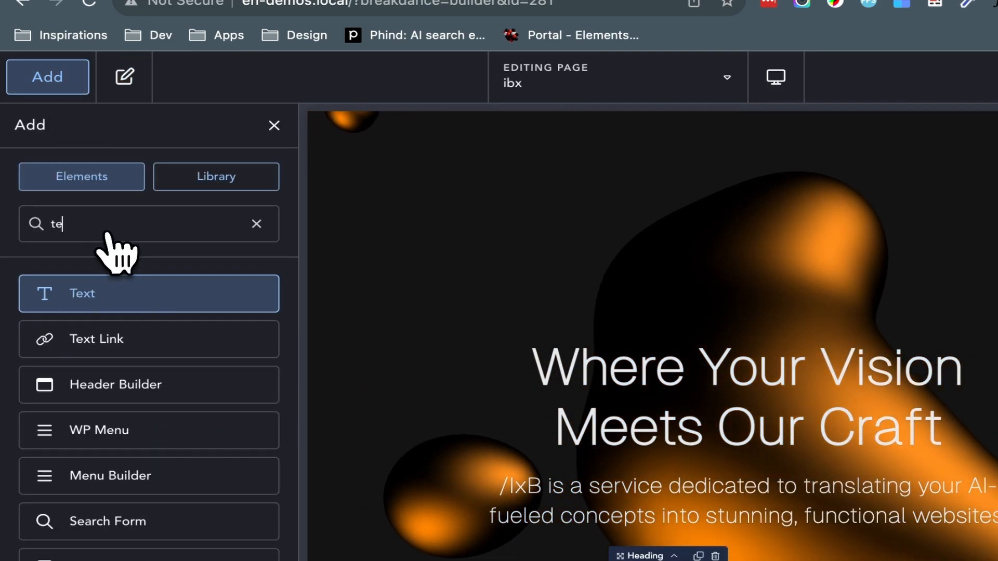
pyautogui.press('Return')
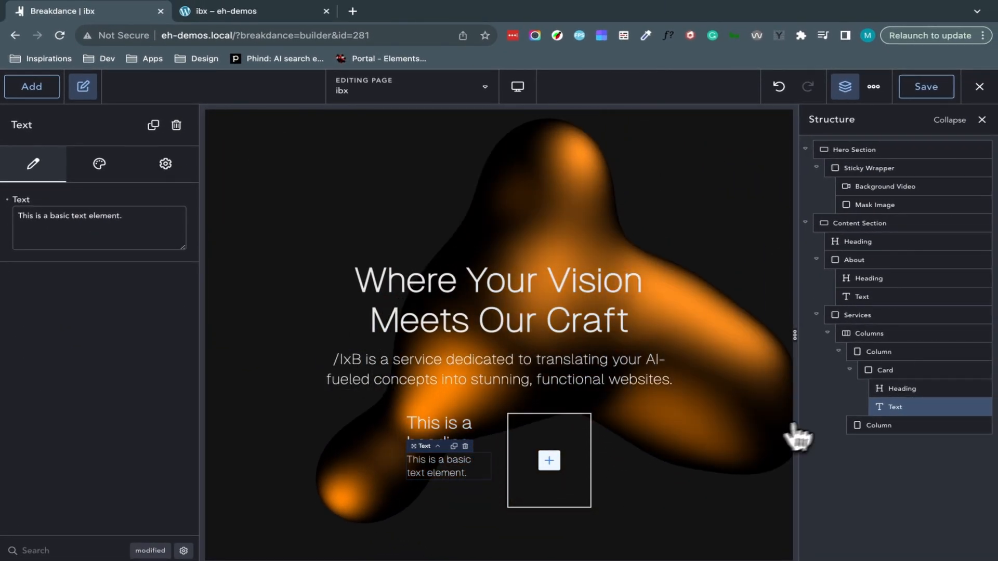
# - Give the Card div a new class named .ibx-service-card
pyautogui.click(883, 370)
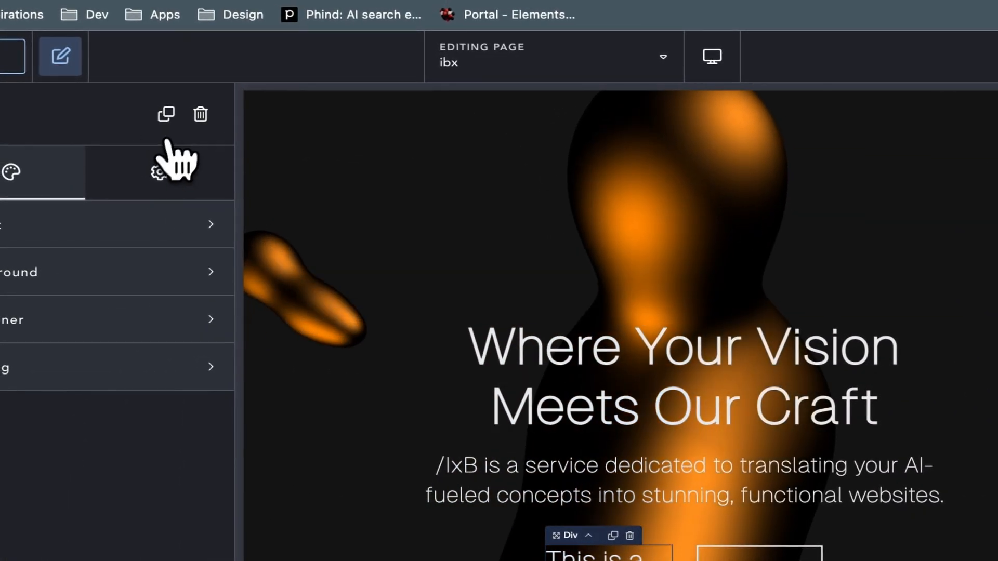
pyautogui.click(167, 171)
pyautogui.click(168, 222)
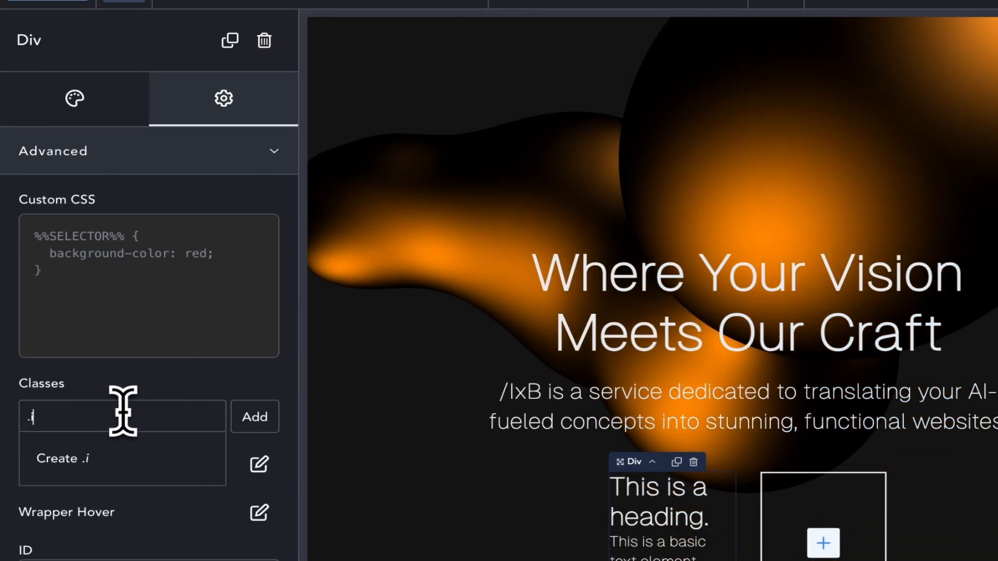
pyautogui.click(123, 410)
pyautogui.write('.ibx')
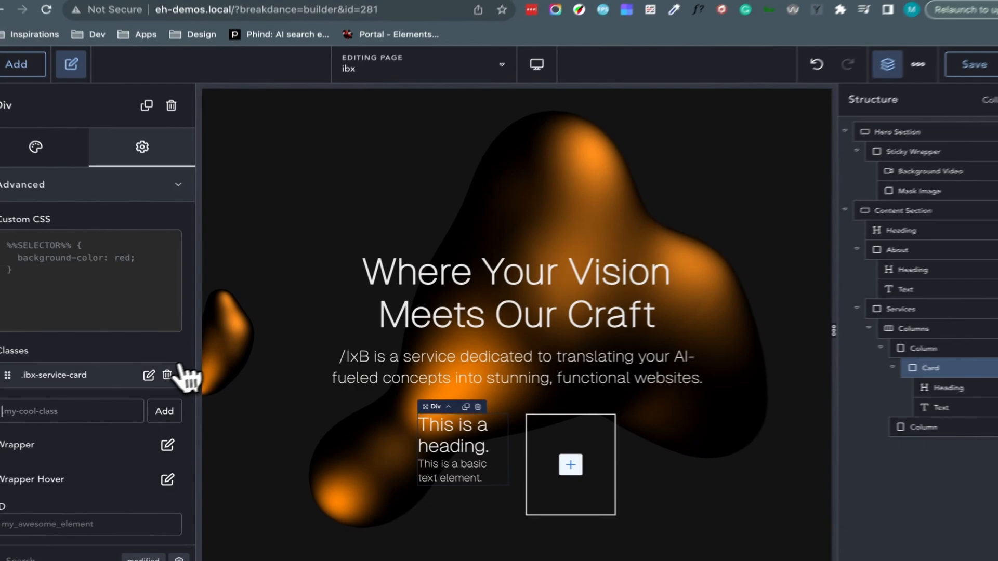
# - Edit the .ibx-service-card selector and set its background color to #1d1d1d25
pyautogui.click(149, 374)
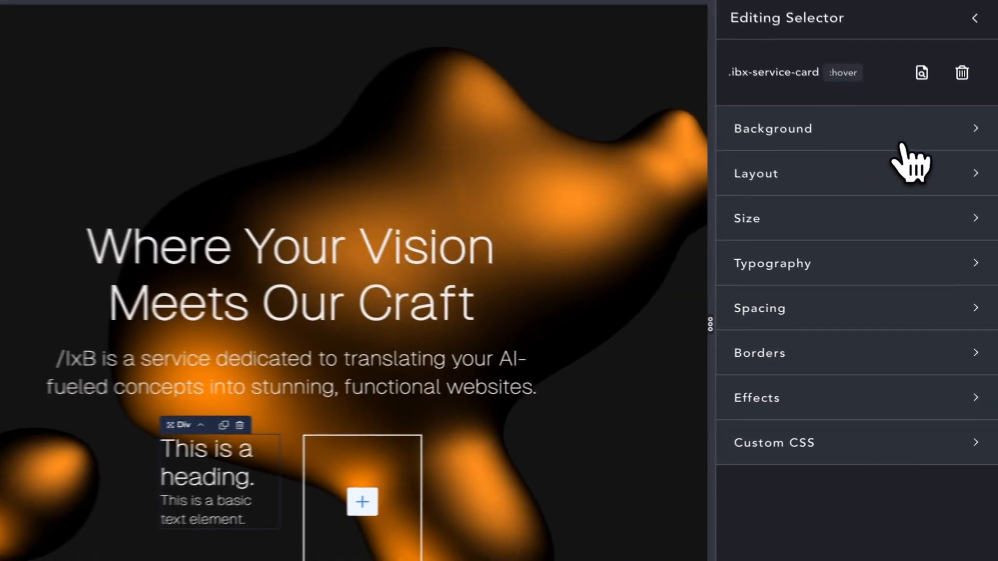
pyautogui.click(936, 206)
pyautogui.click(930, 234)
pyautogui.write('1d1d1d')
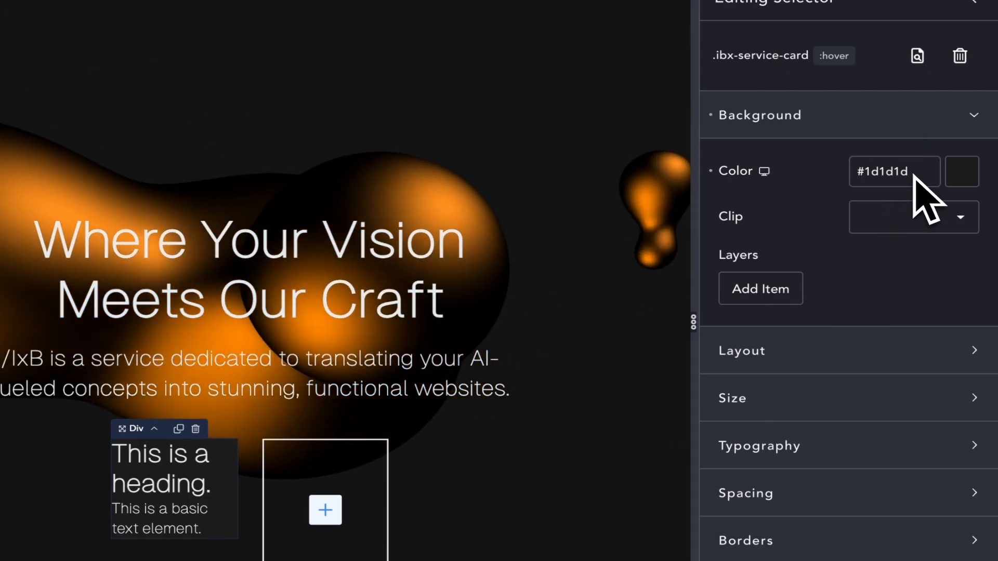
pyautogui.write('25')
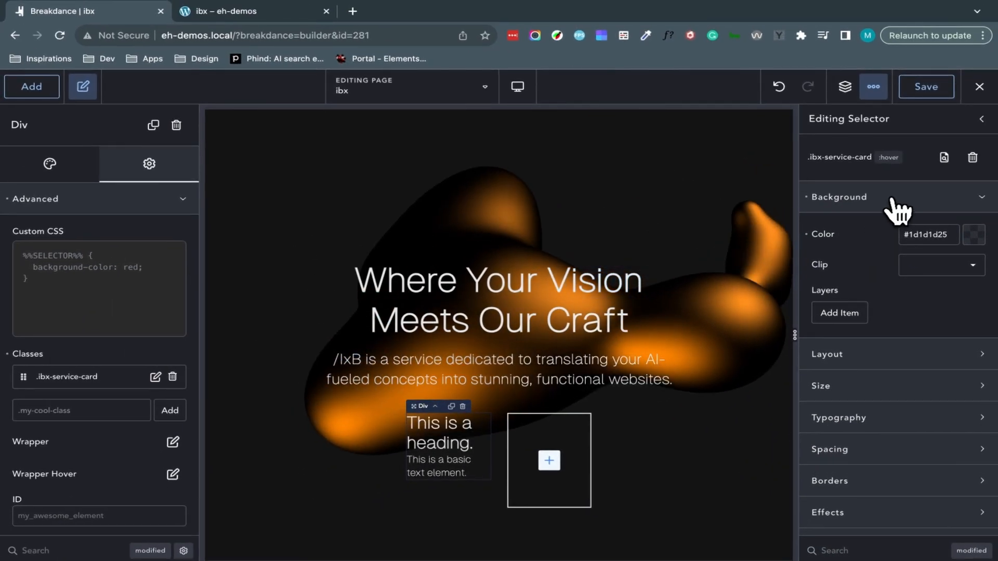
pyautogui.click(893, 200)
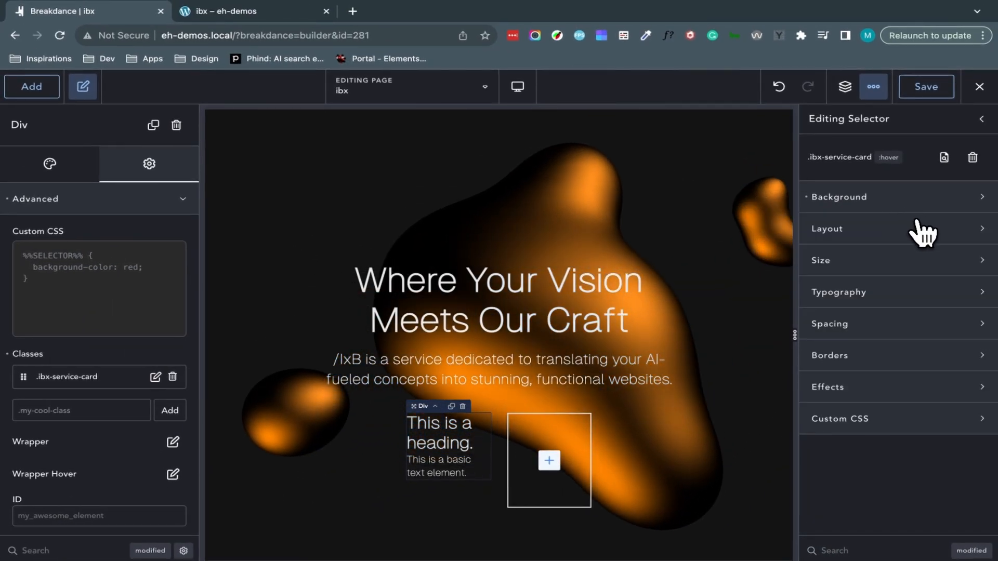
# - Set the .ibx-service-card layout to a flex column with flex-start alignment, centered justification and a 1.5 rem gap
pyautogui.click(920, 230)
pyautogui.click(939, 267)
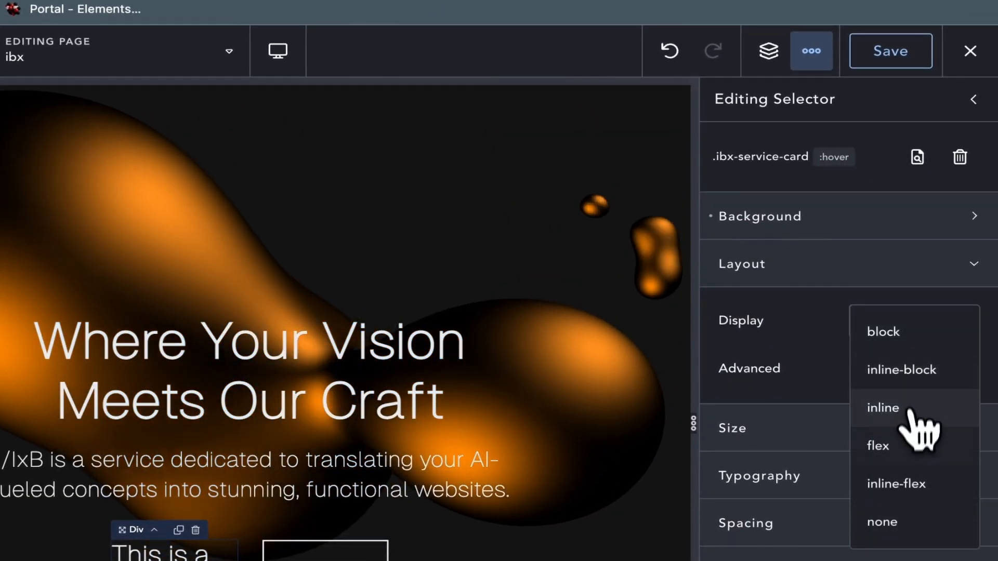
pyautogui.click(907, 445)
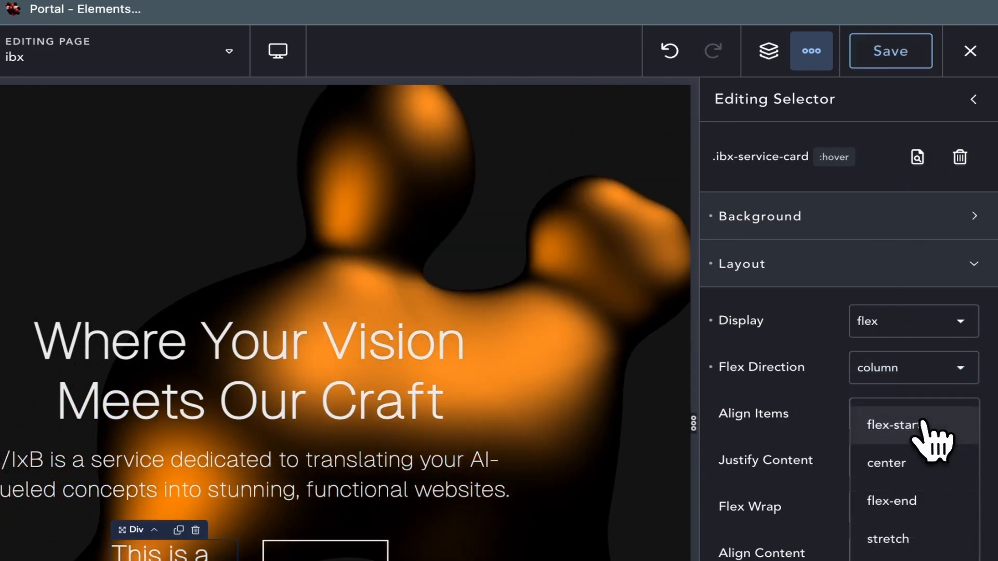
pyautogui.click(924, 423)
pyautogui.click(917, 461)
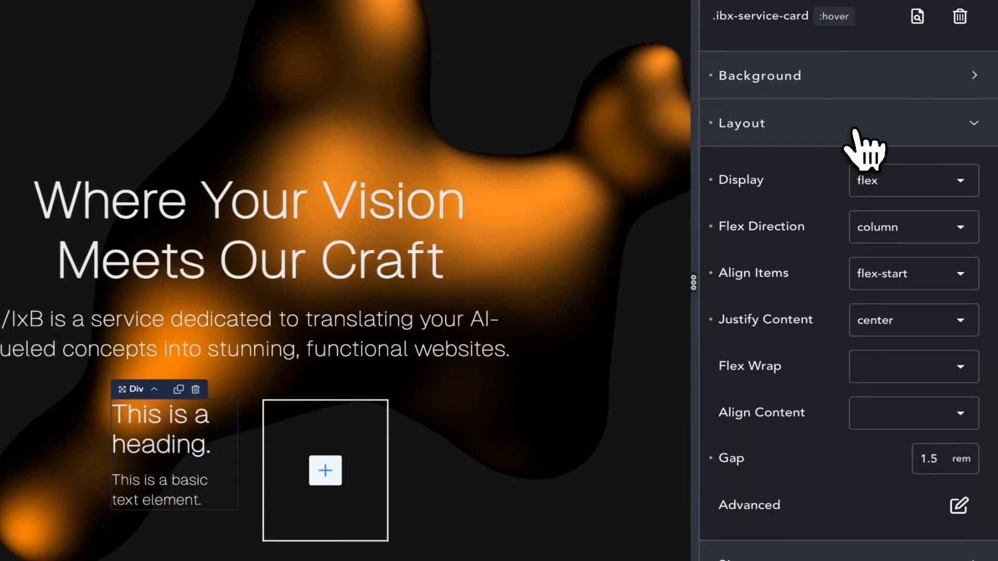
pyautogui.click(862, 92)
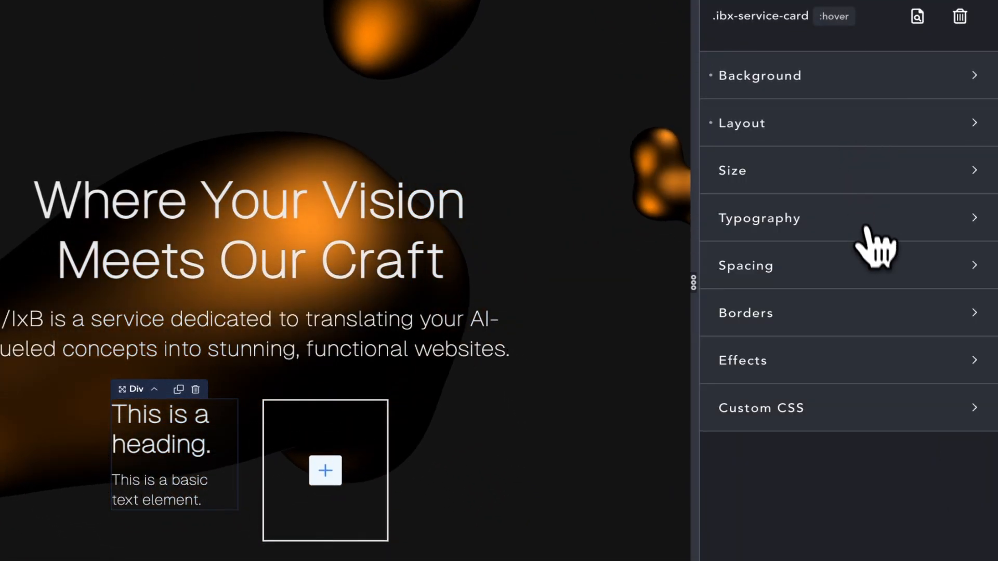
# - Set the .ibx-service-card padding to 20 px on all four sides
pyautogui.click(862, 266)
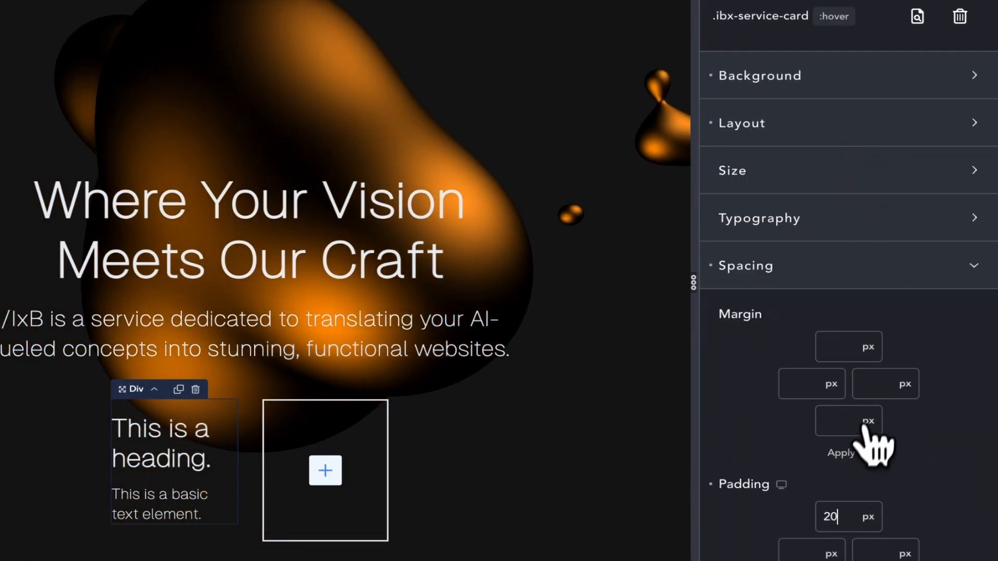
pyautogui.write('20')
pyautogui.scroll(-5, 873, 442)
pyautogui.click(870, 409)
# - Set the border radius of .ibx-service-card to 20 px
pyautogui.click(933, 406)
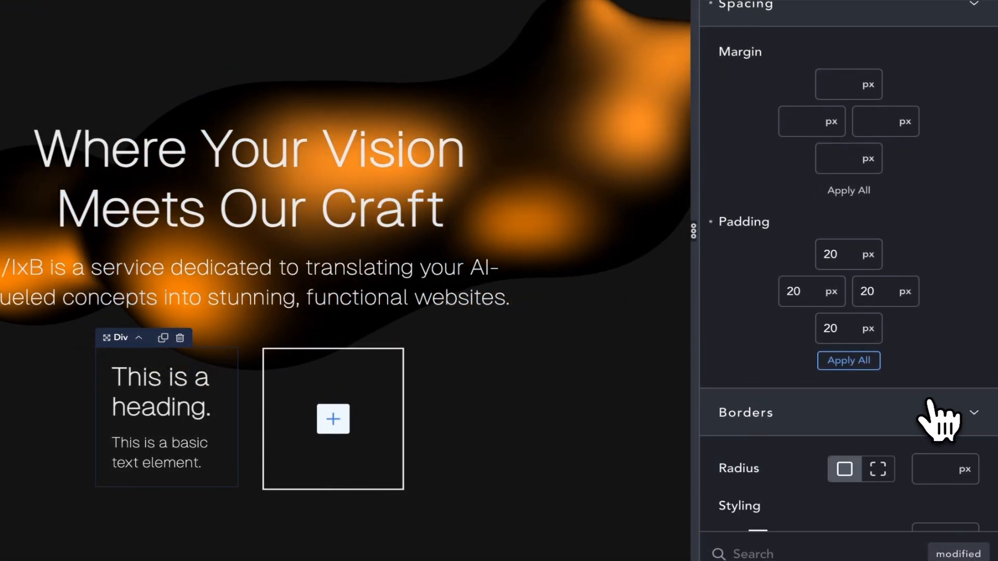
pyautogui.click(926, 466)
pyautogui.write('20')
pyautogui.scroll(-5, 928, 466)
pyautogui.click(895, 182)
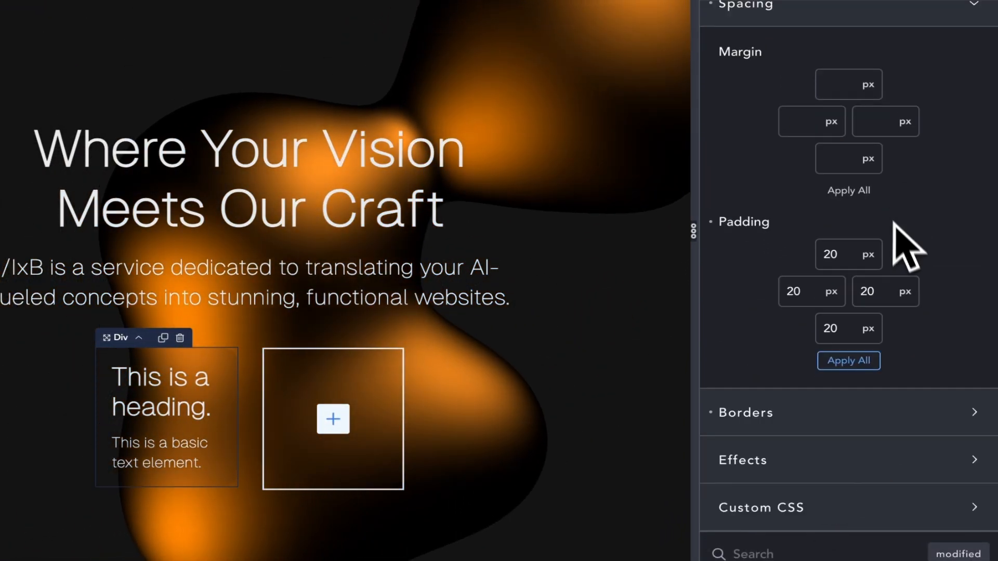
# - Give .ibx-service-card a box shadow in #FD904B17 with X 1, Y 1 and blur 10
pyautogui.click(861, 460)
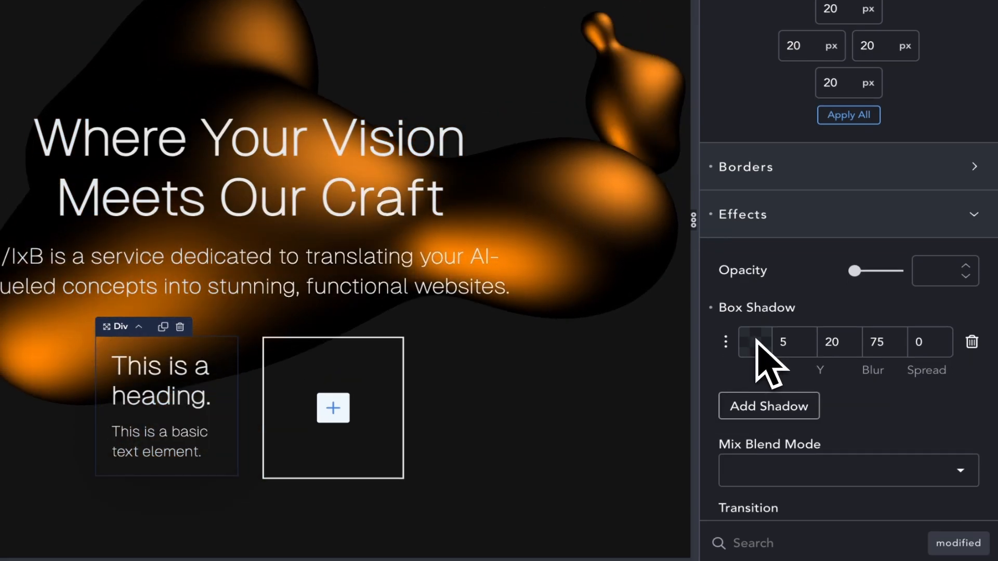
pyautogui.click(756, 353)
pyautogui.tripleClick(667, 481)
pyautogui.write('#FD904B17')
pyautogui.click(792, 357)
pyautogui.doubleClick(791, 347)
pyautogui.write('10')
pyautogui.press('Tab')
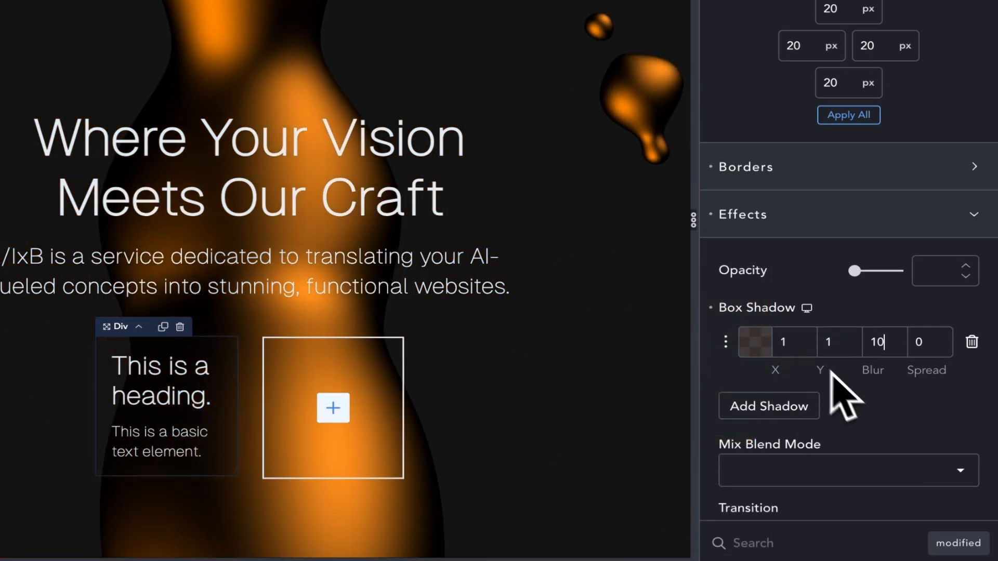
pyautogui.click(832, 215)
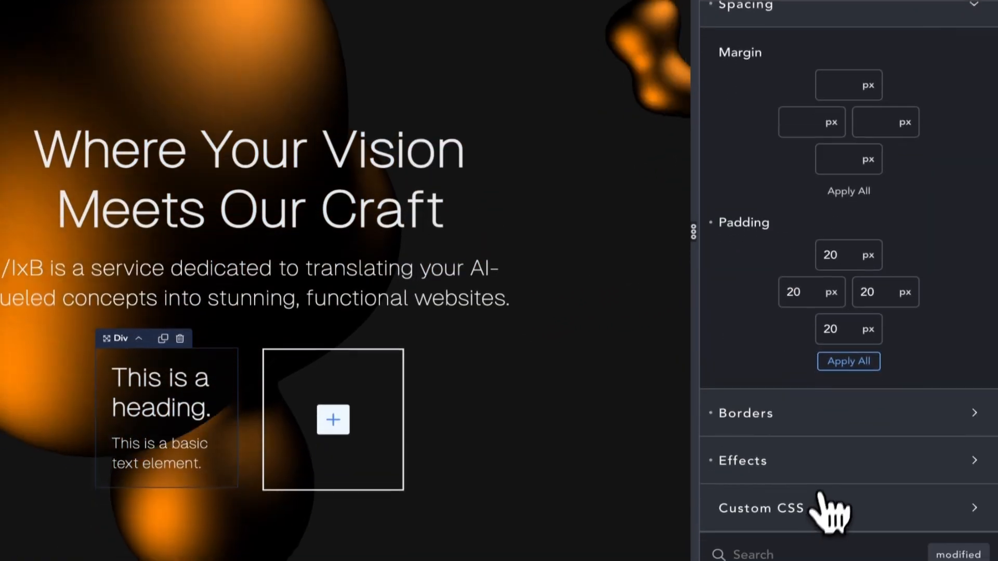
# - Add the custom CSS backdrop-filter: blur(20px) sepia(100%) to the .ibx-service-card selector
pyautogui.click(819, 495)
pyautogui.scroll(-5, 812, 460)
pyautogui.hotkey('ctrl', 'a')
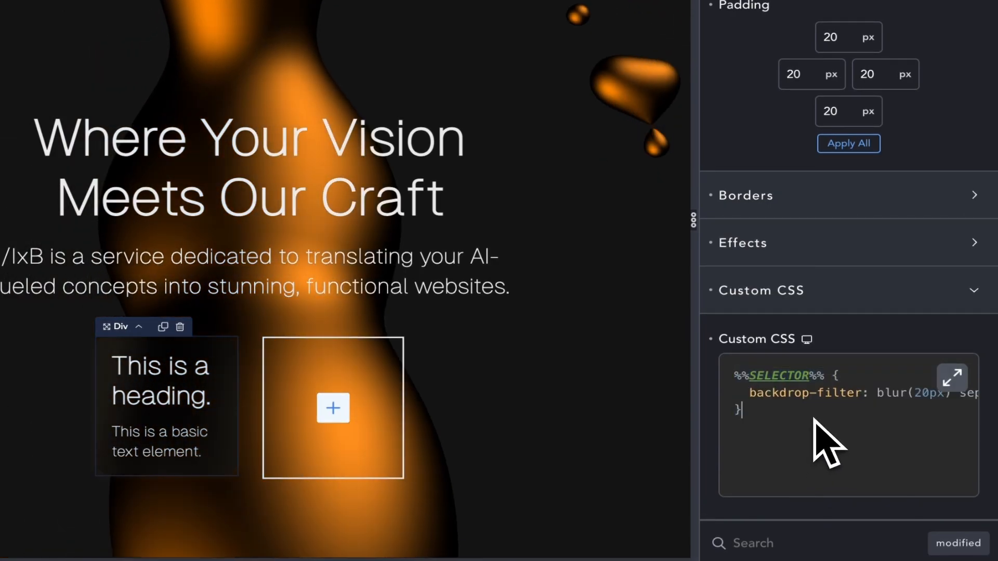
pyautogui.click(952, 378)
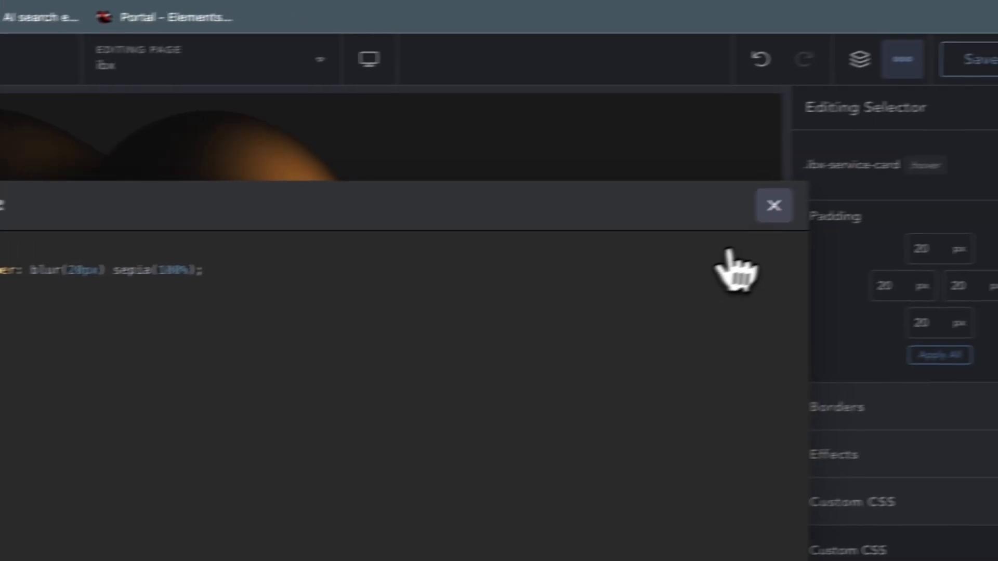
pyautogui.click(989, 185)
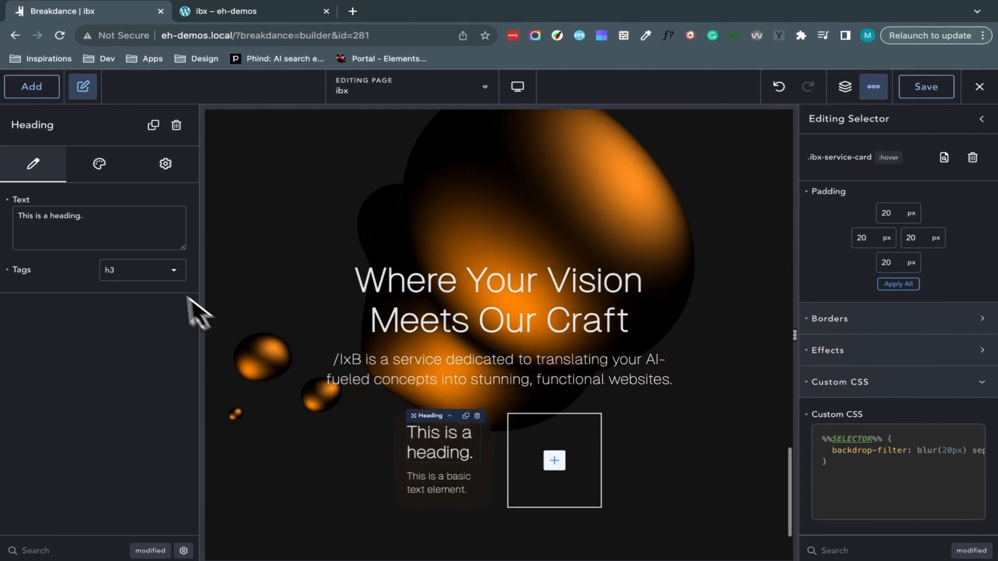
# - Replace the card's heading with "Laser-focused Service" and its text with the "Nestled at the heart of our ethos" paragraph
pyautogui.tripleClick(63, 210)
pyautogui.press('super+v')
pyautogui.click(441, 512)
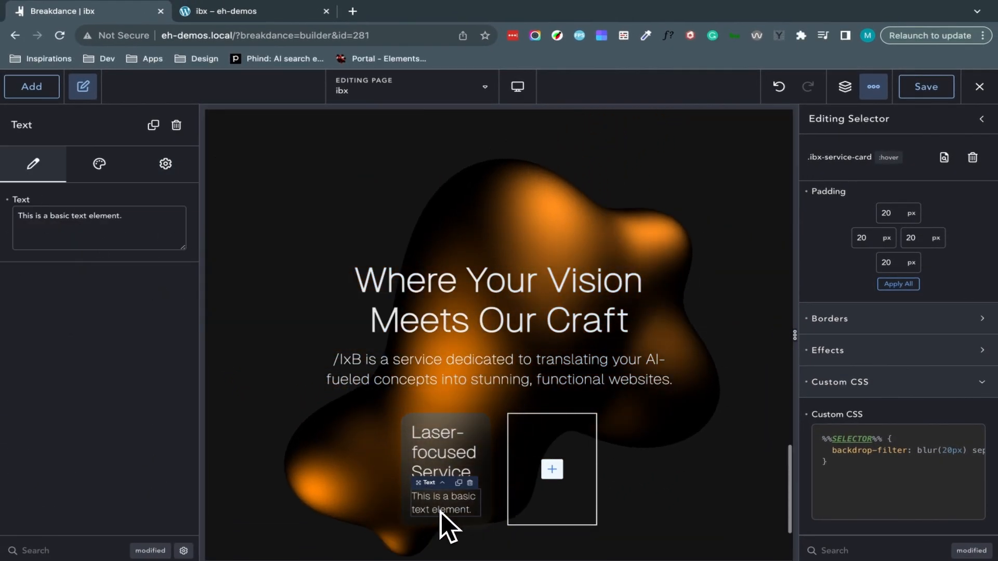
pyautogui.tripleClick(117, 216)
pyautogui.write('Nestled at the heart of our ethos lies the mastery of turning your AI-infused visions into not just websites, but into digital landscapes that breathe life.')
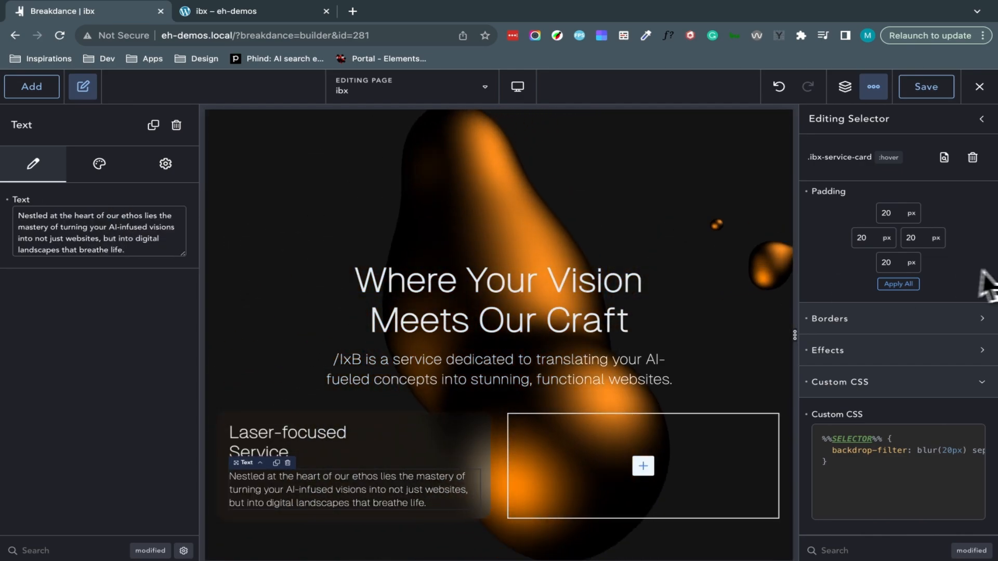
pyautogui.click(982, 119)
pyautogui.click(982, 121)
# - Duplicate Card into the second column of Services, then duplicate it once more there
pyautogui.click(602, 379)
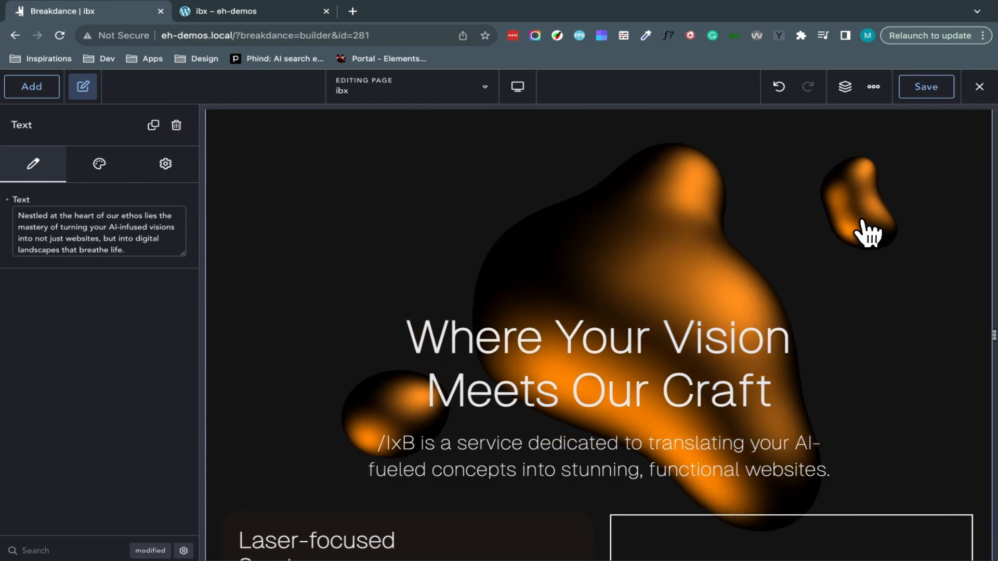
pyautogui.scroll(-6, 862, 221)
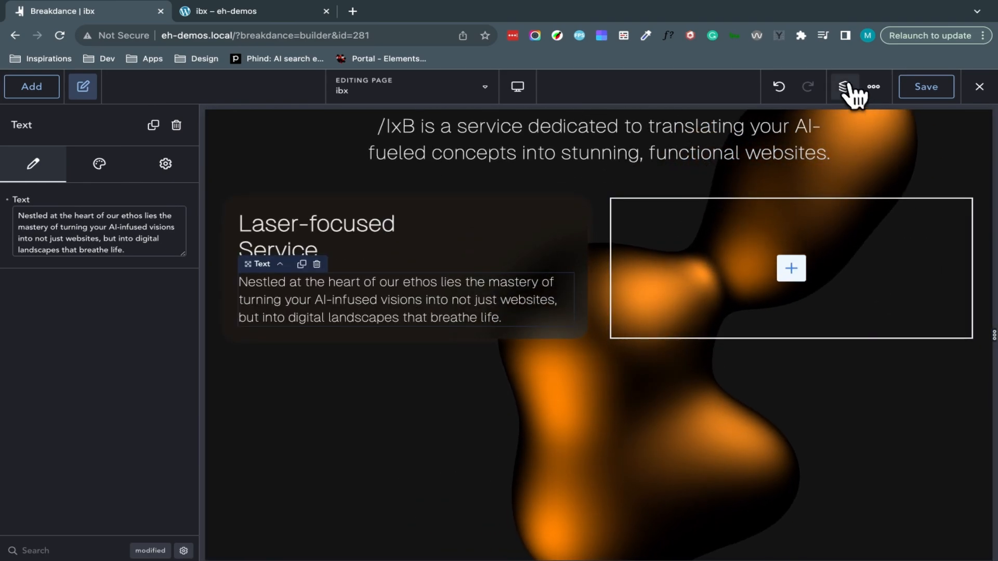
pyautogui.click(846, 87)
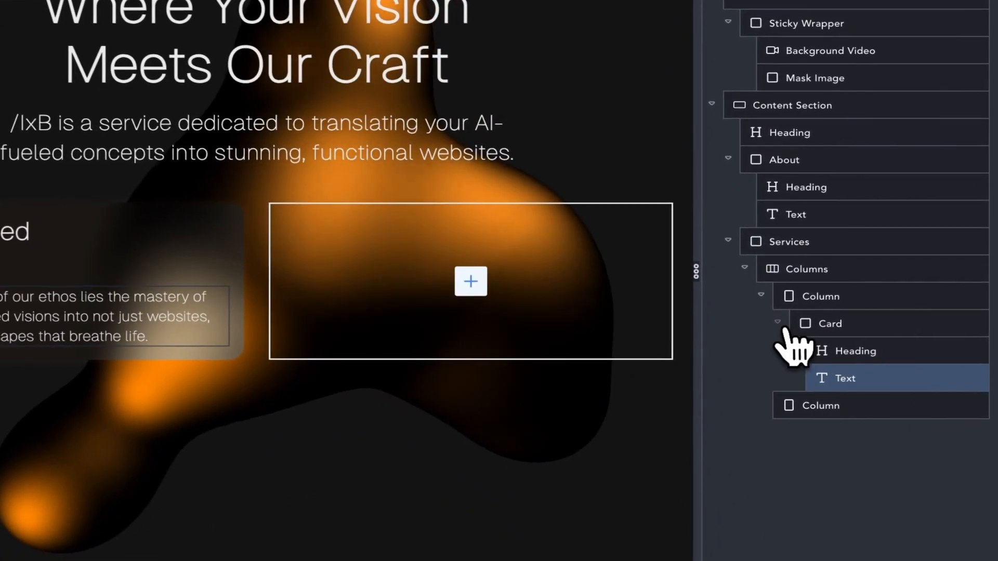
pyautogui.click(851, 371)
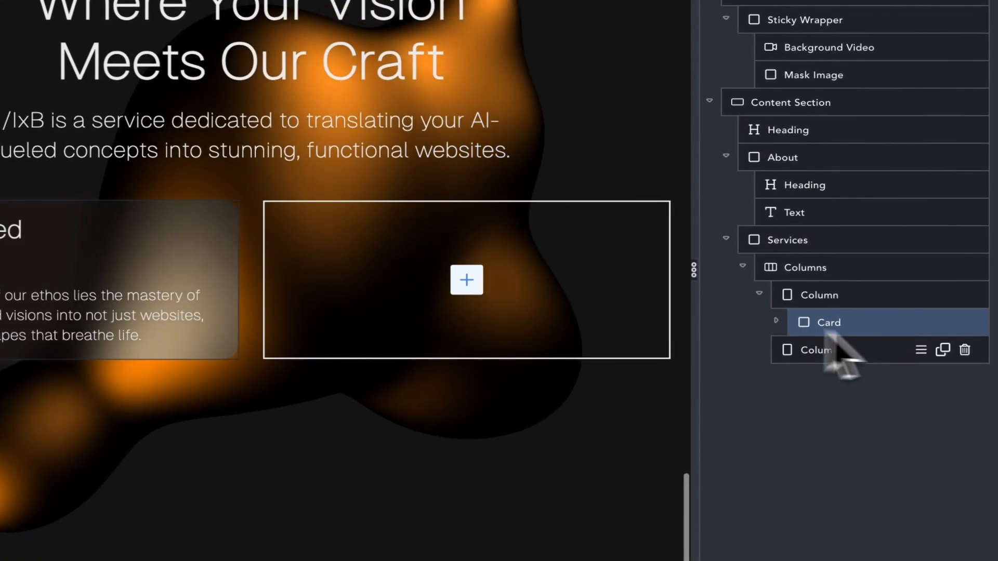
pyautogui.click(943, 323)
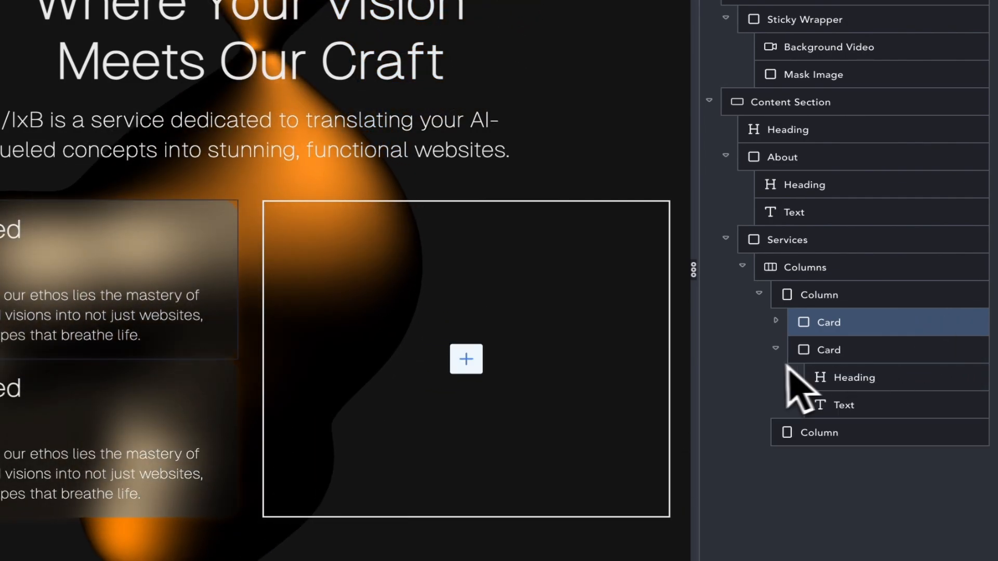
pyautogui.click(775, 348)
pyautogui.moveTo(824, 347); pyautogui.dragTo(831, 383)
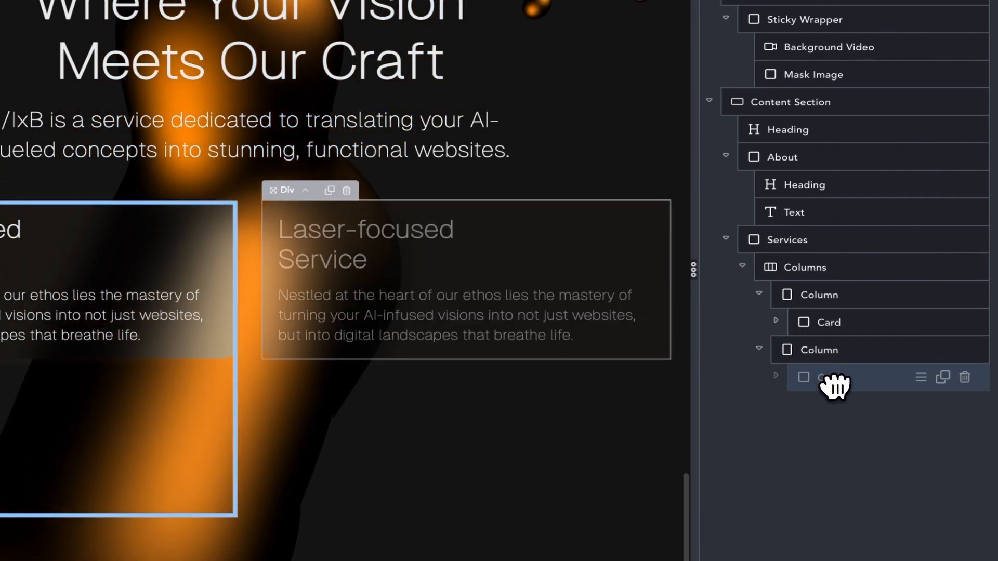
pyautogui.click(942, 377)
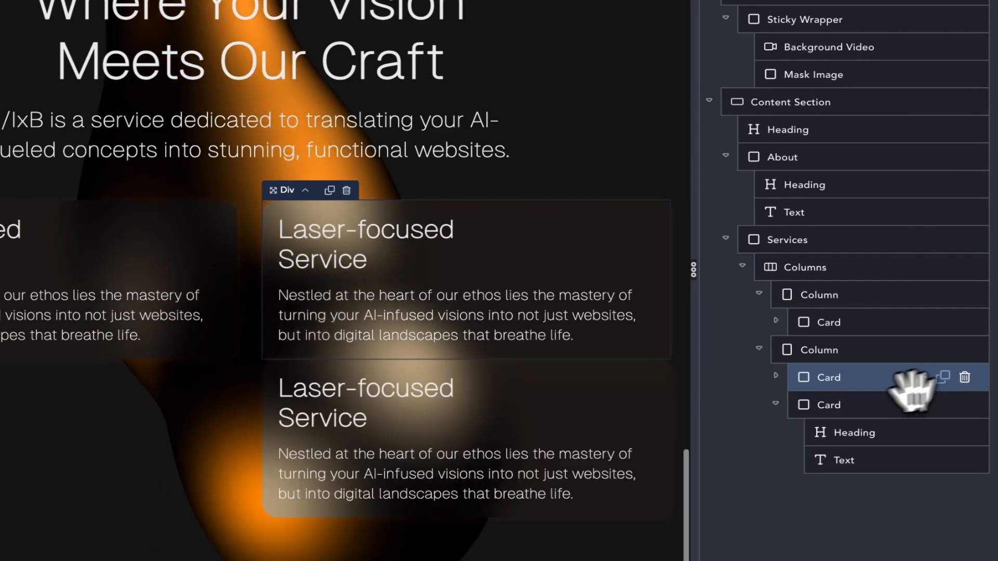
# - Stretch the Card in the first Services column to the full height of the column
pyautogui.click(847, 321)
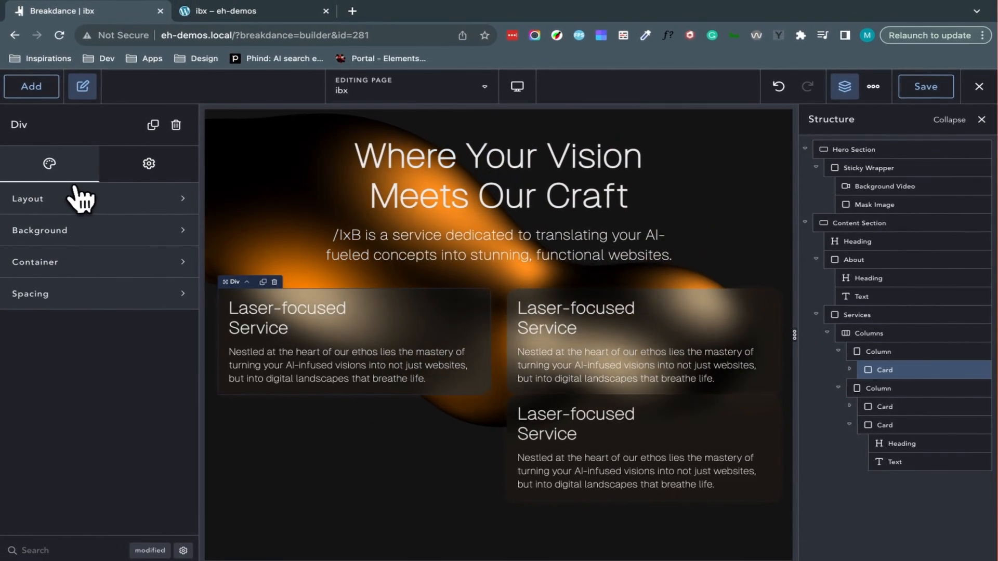
pyautogui.click(136, 262)
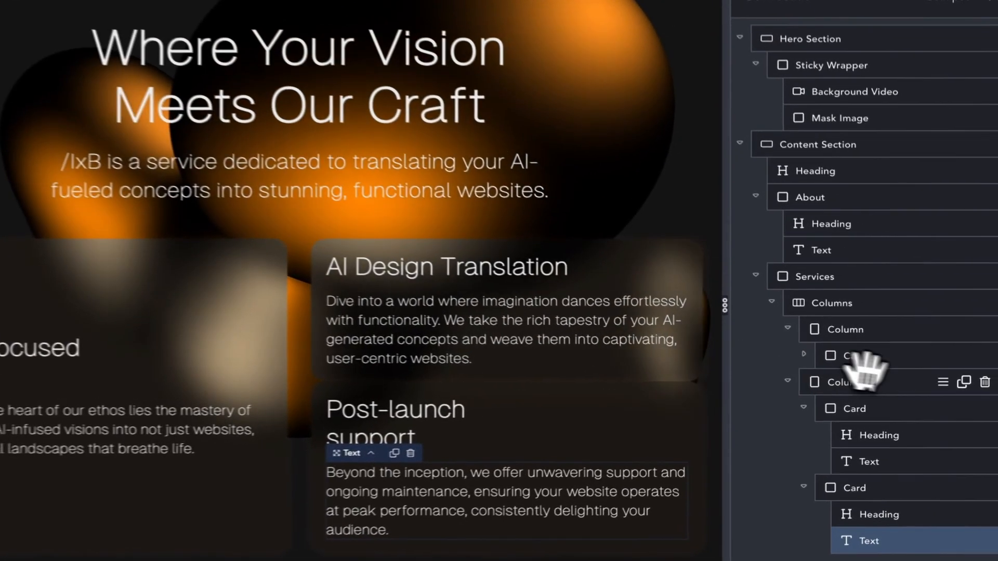
# - Make the Services Columns element stack vertically at Phone Landscape and set its width to 80rem
pyautogui.click(883, 333)
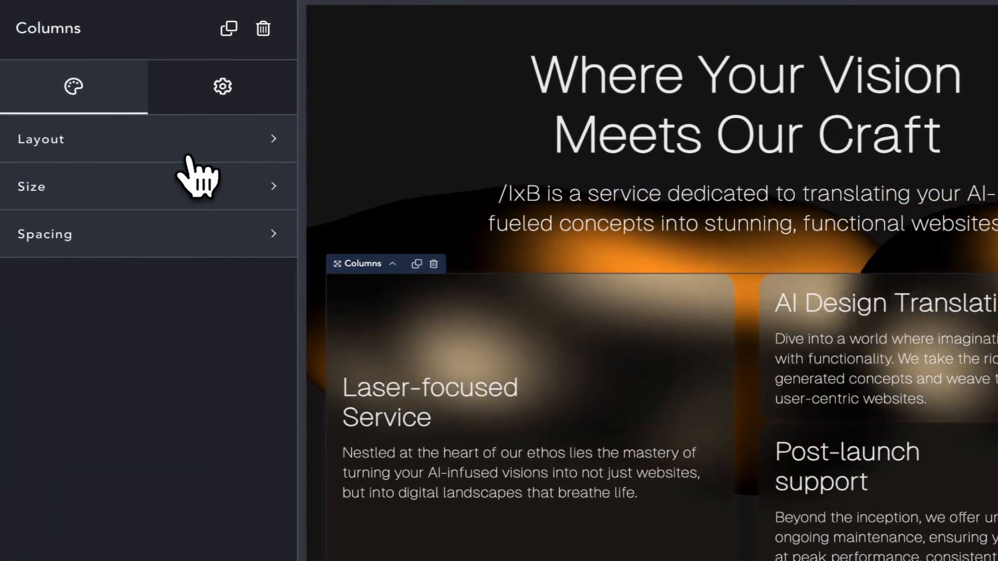
pyautogui.click(188, 155)
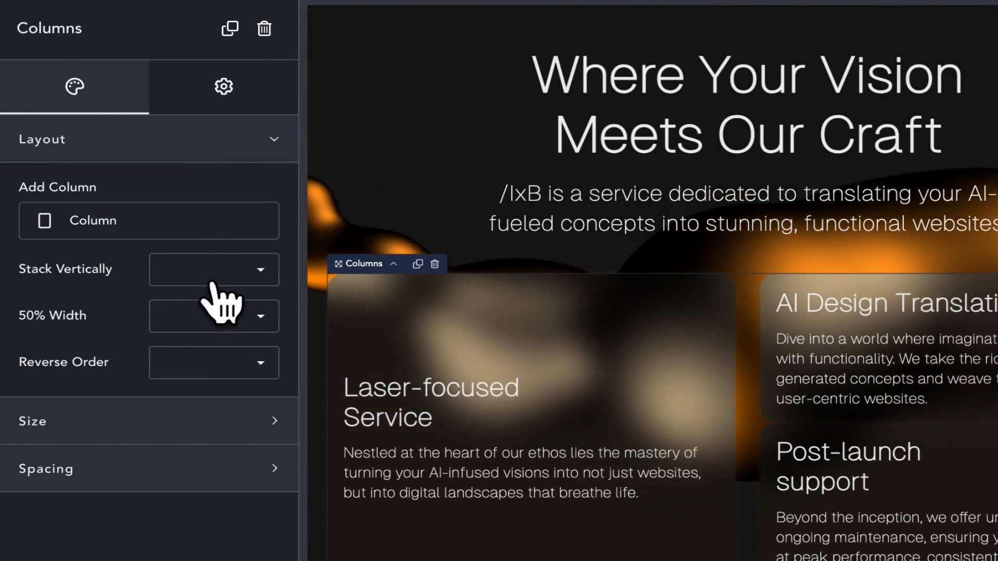
pyautogui.click(220, 281)
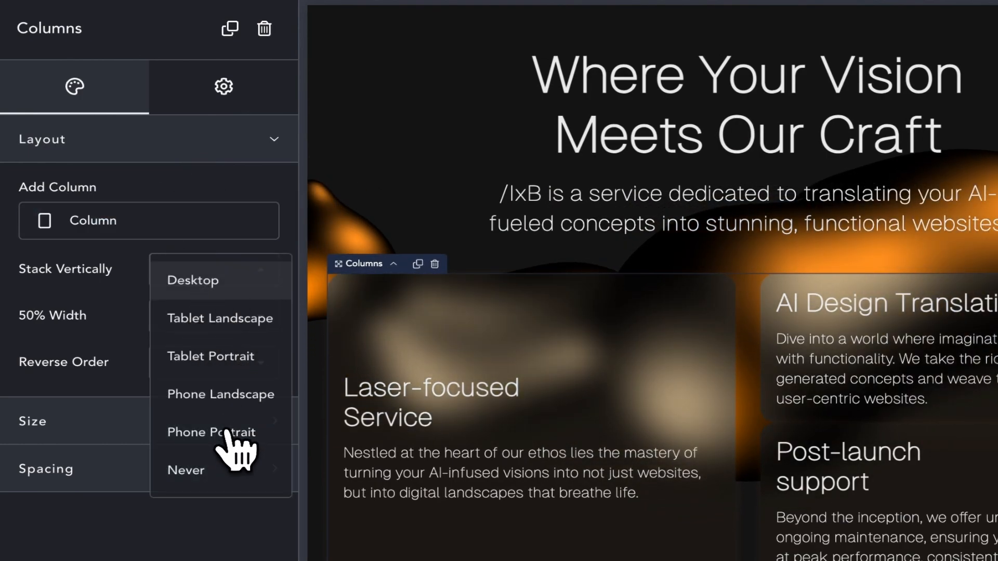
pyautogui.click(232, 396)
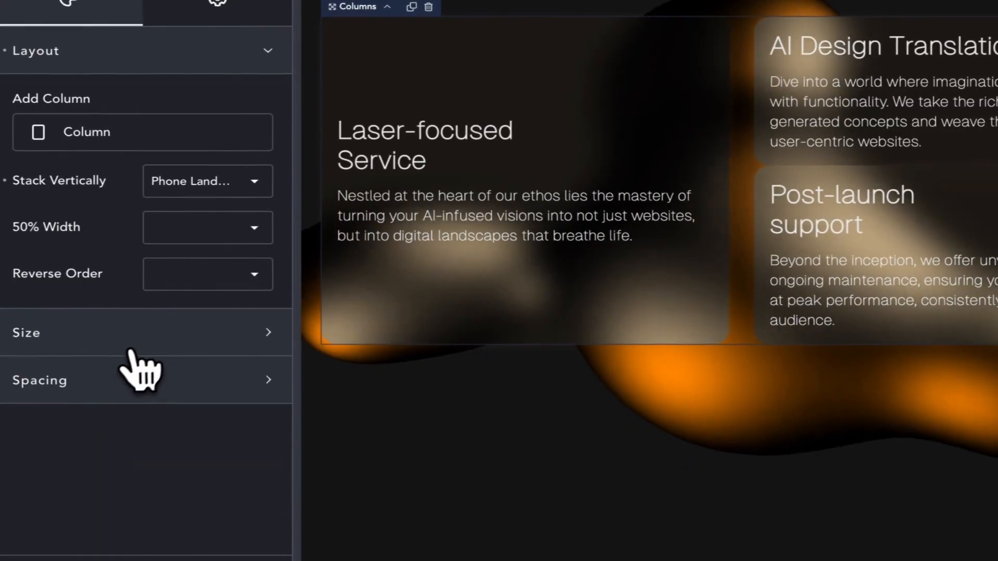
pyautogui.click(166, 328)
pyautogui.click(234, 389)
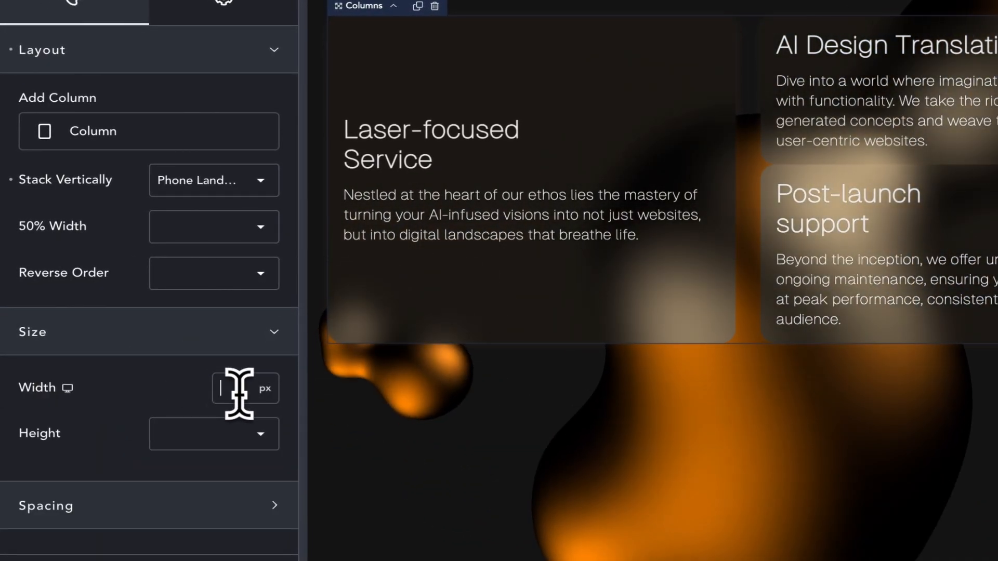
pyautogui.write('80rem')
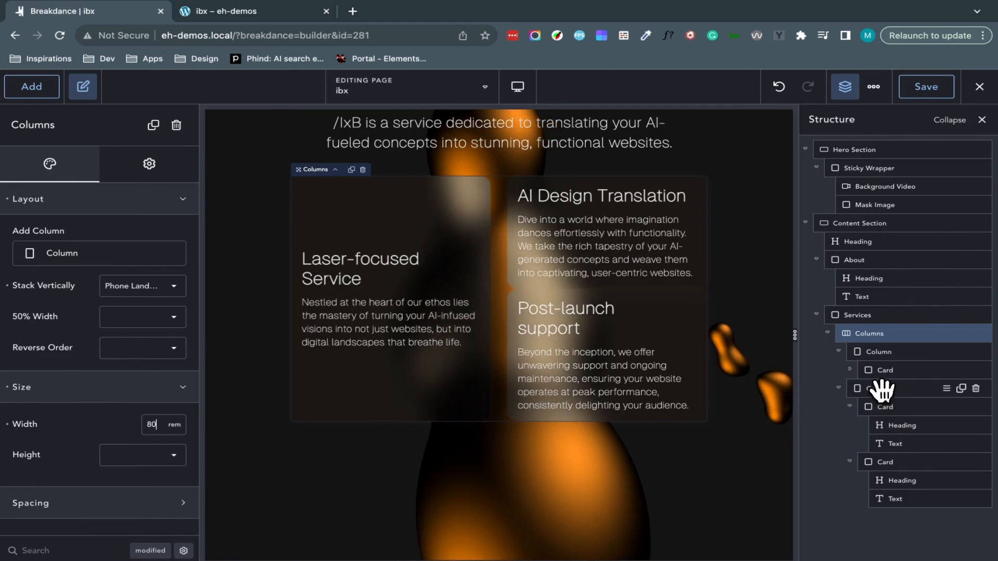
# - Add a gap between the two cards in the second Services column
pyautogui.click(882, 388)
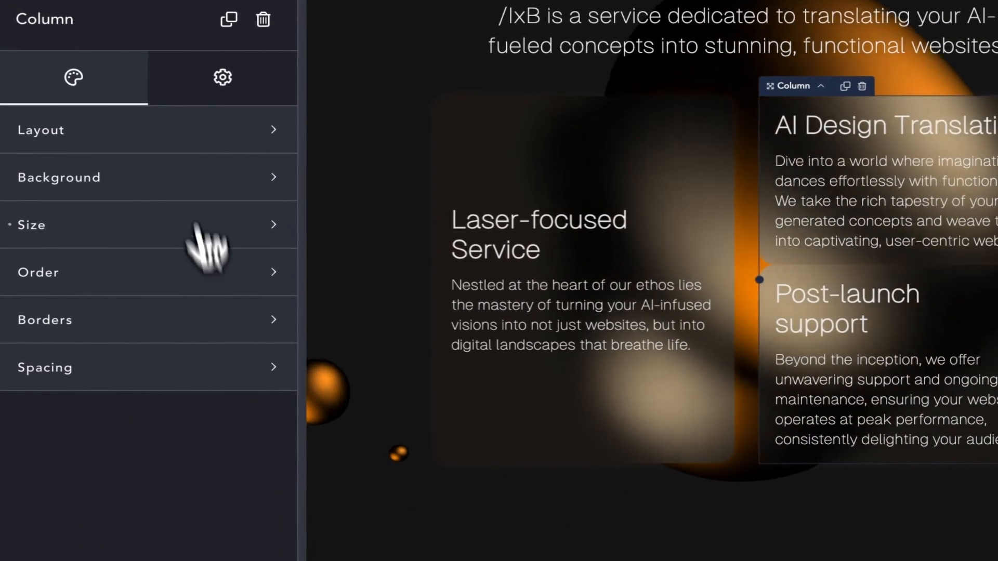
pyautogui.click(210, 131)
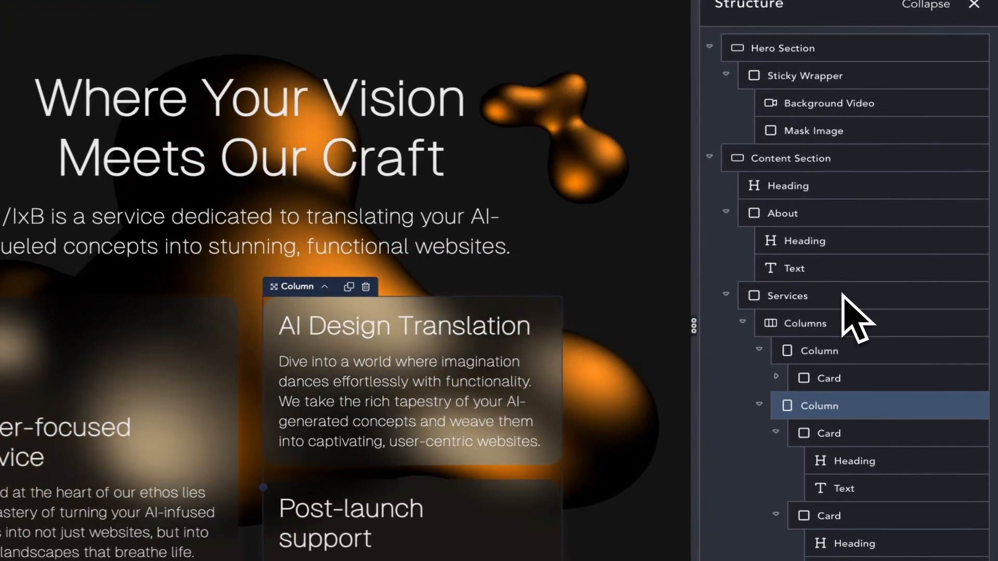
# - Set the Services div's top margin to 30rem
pyautogui.click(894, 315)
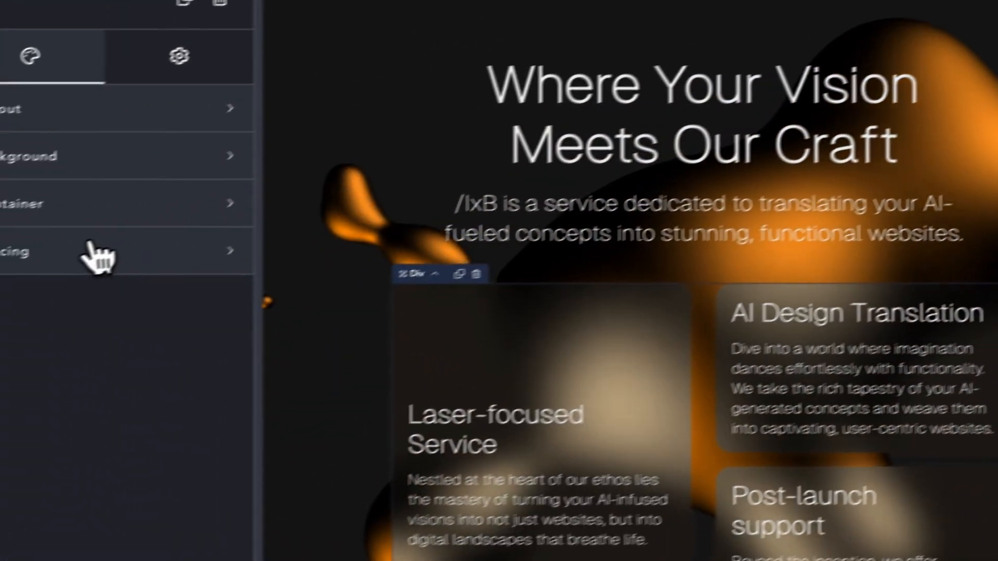
pyautogui.click(93, 251)
pyautogui.click(232, 291)
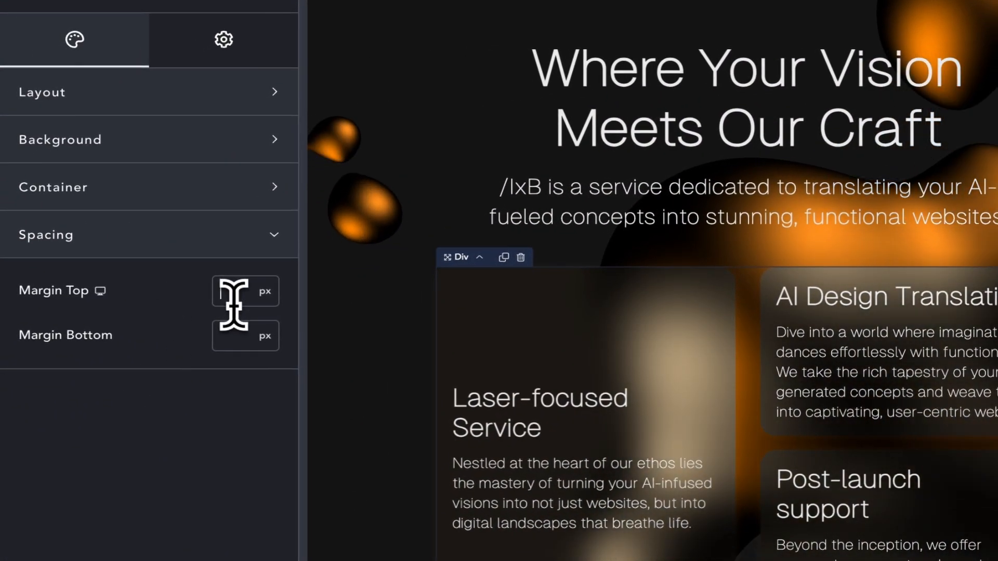
pyautogui.write('30rem')
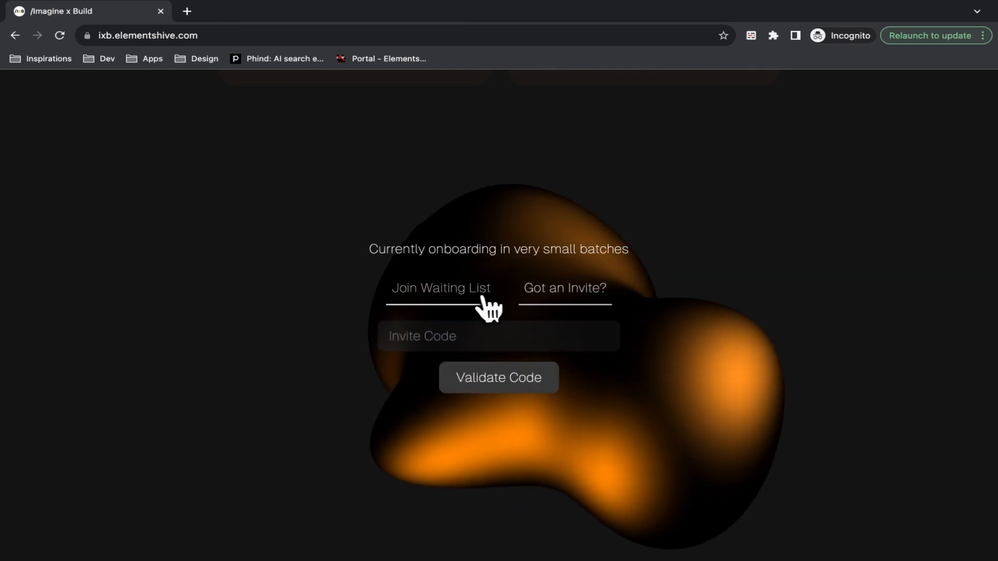
# - View the Join Waiting List tab on the reference page and add a Div to Content Section below Services
pyautogui.click(476, 297)
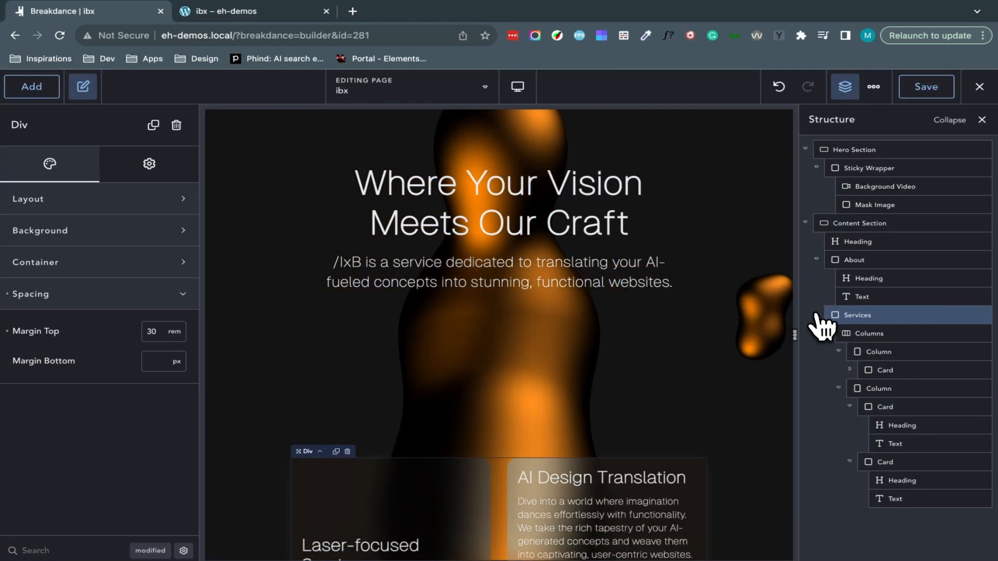
pyautogui.click(816, 315)
pyautogui.click(817, 260)
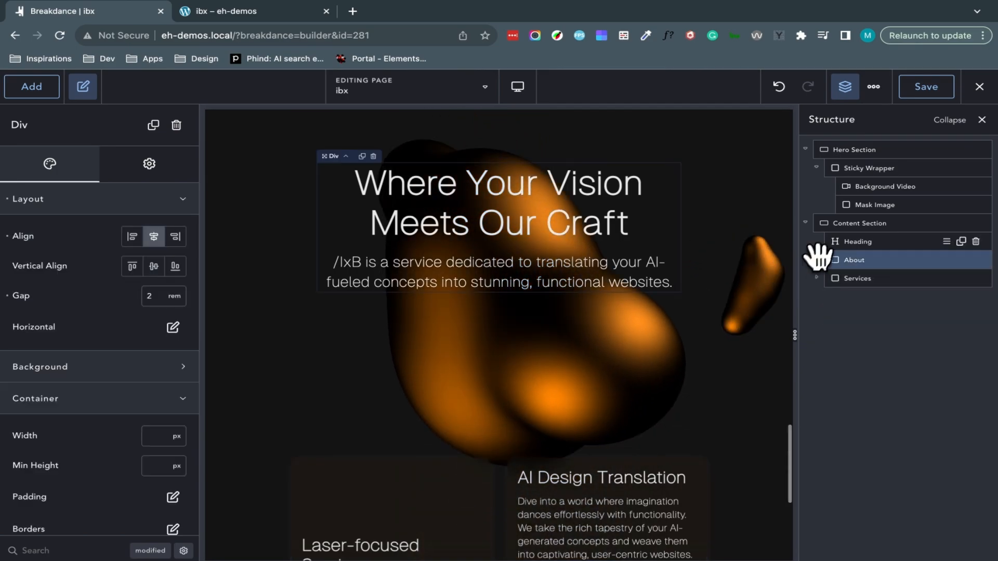
pyautogui.click(852, 223)
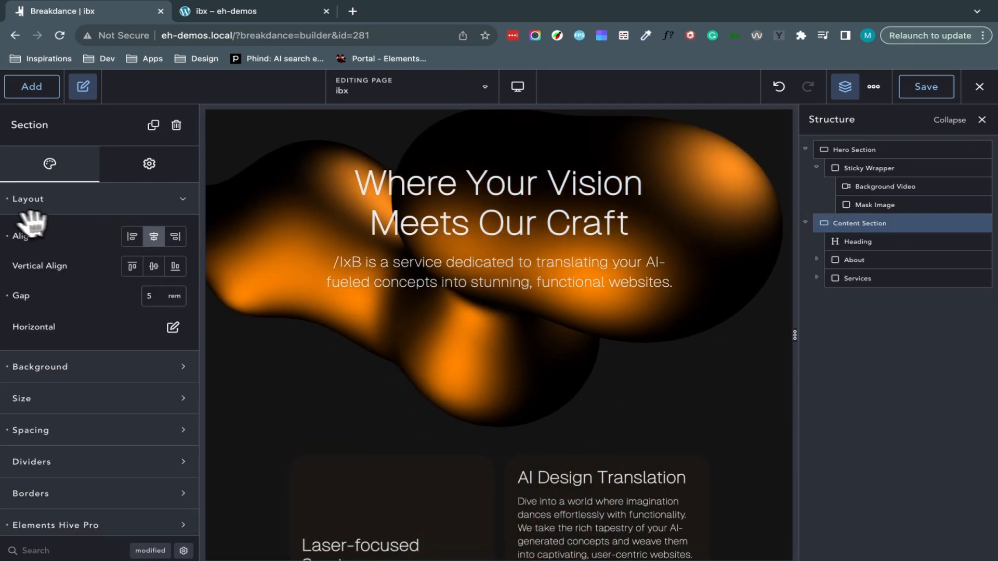
pyautogui.click(24, 92)
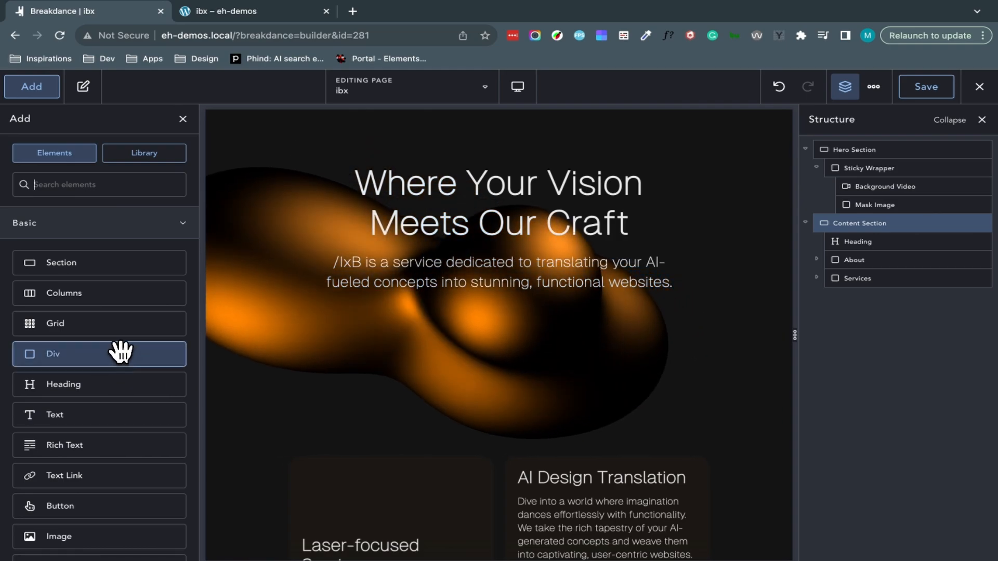
pyautogui.click(120, 352)
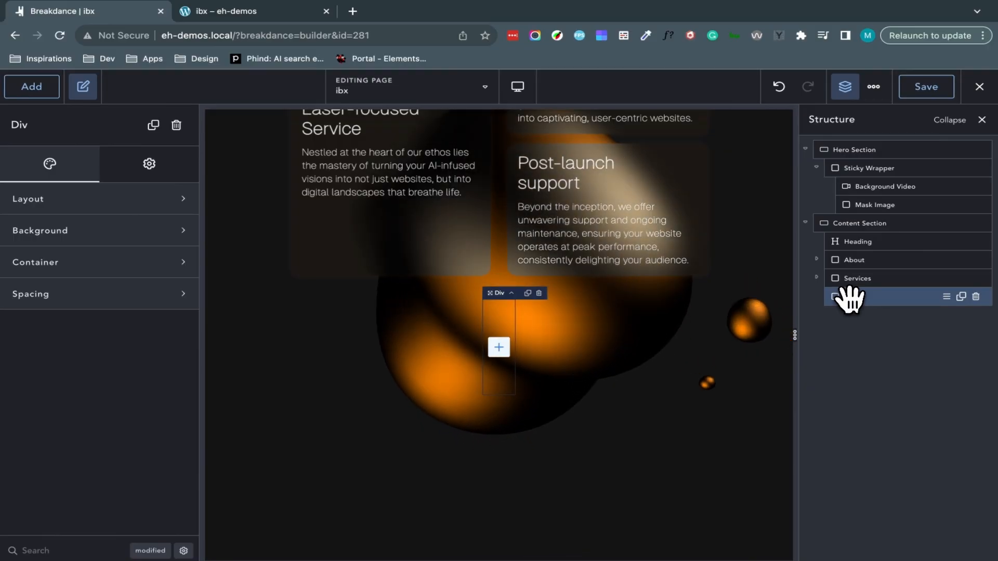
# - Center-align the contents of the new Div below Services and set its gap to 2rem
pyautogui.click(182, 199)
pyautogui.click(153, 237)
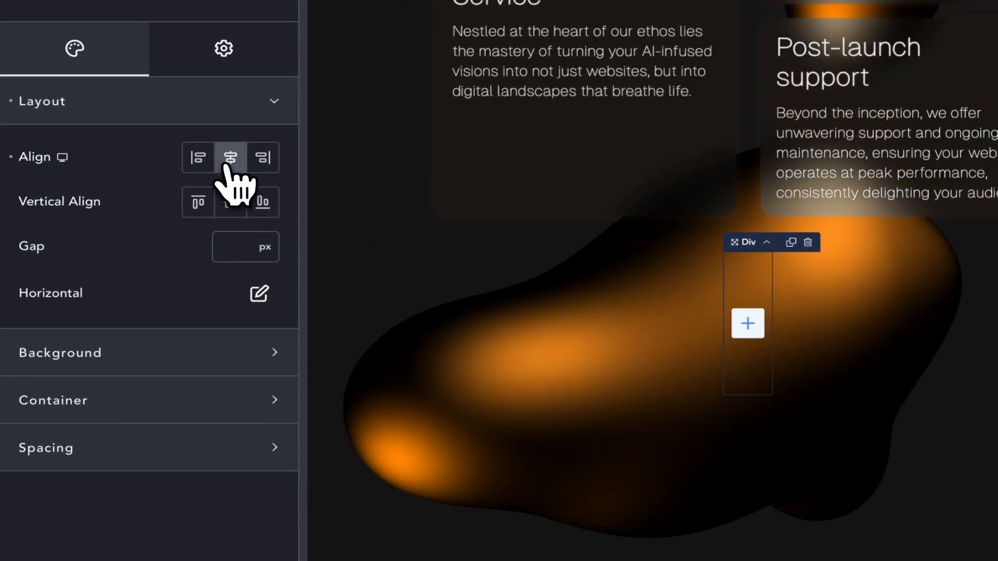
pyautogui.click(232, 248)
pyautogui.write('2rem')
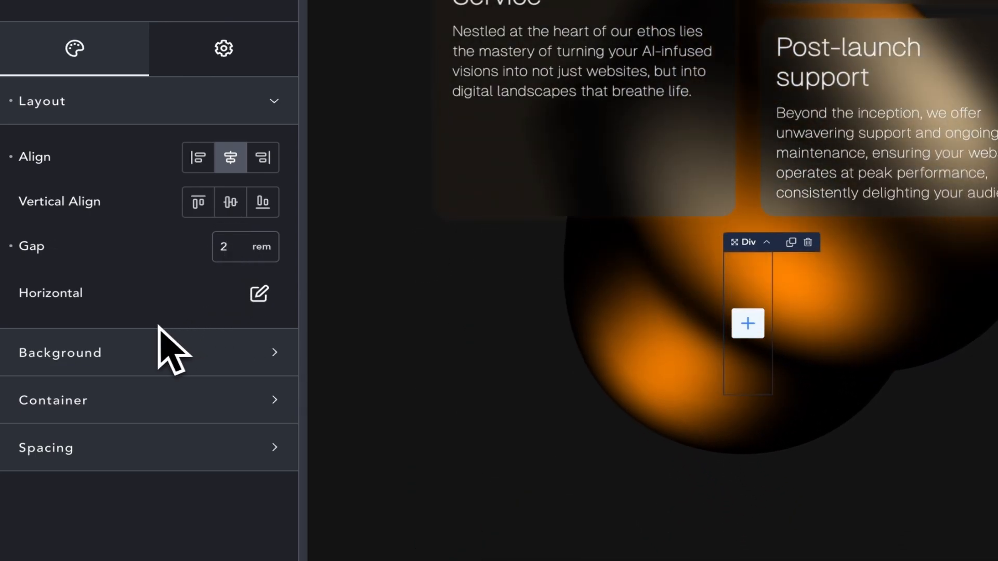
# - Set the new Div's width to 50rem and top margin to 20rem, and rename it Forms
pyautogui.click(148, 104)
pyautogui.click(166, 196)
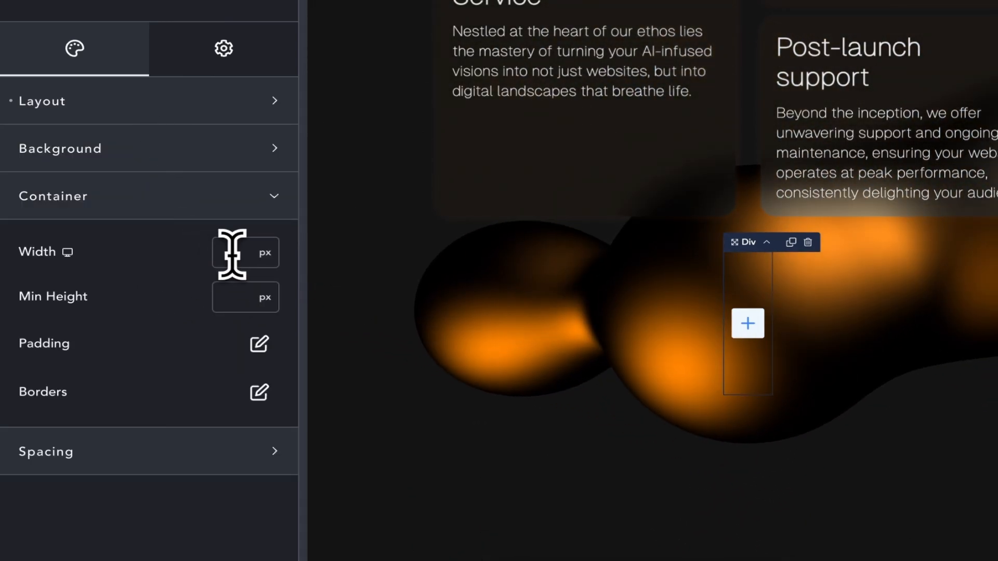
pyautogui.click(232, 253)
pyautogui.write('50rem')
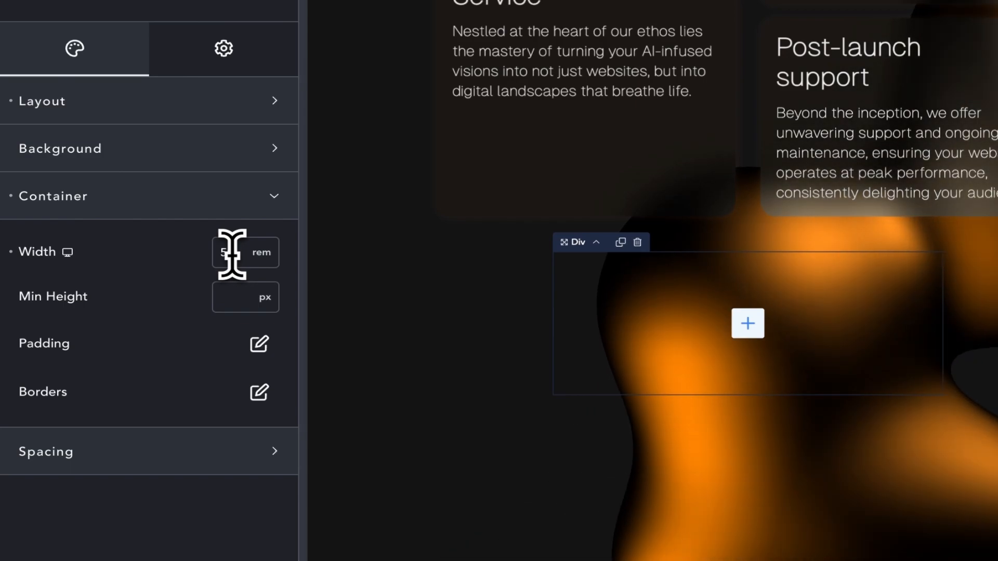
pyautogui.click(213, 450)
pyautogui.click(231, 496)
pyautogui.write('2rem')
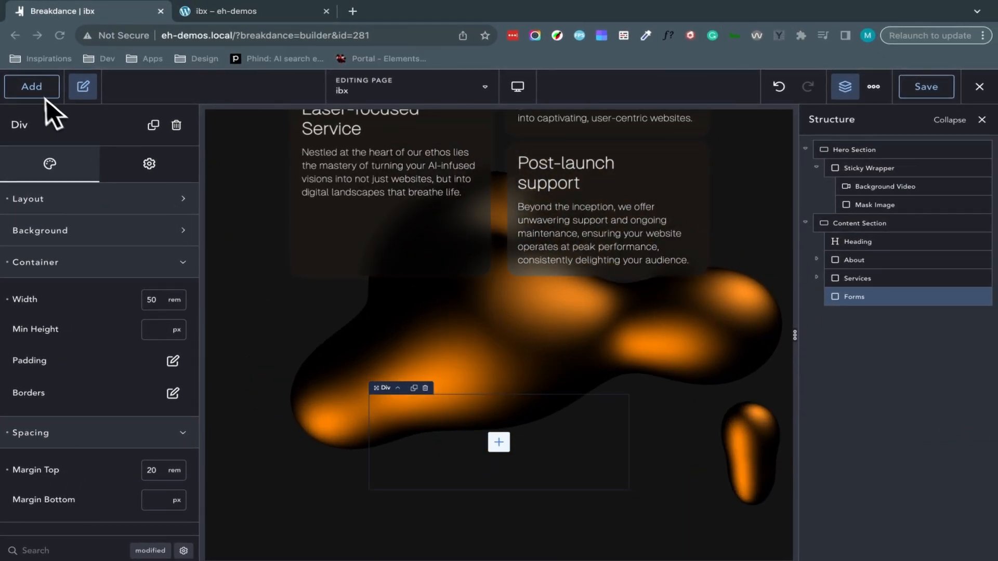
# - Add a Text element to Forms reading "Currently onboarding in very small batches"
pyautogui.click(36, 89)
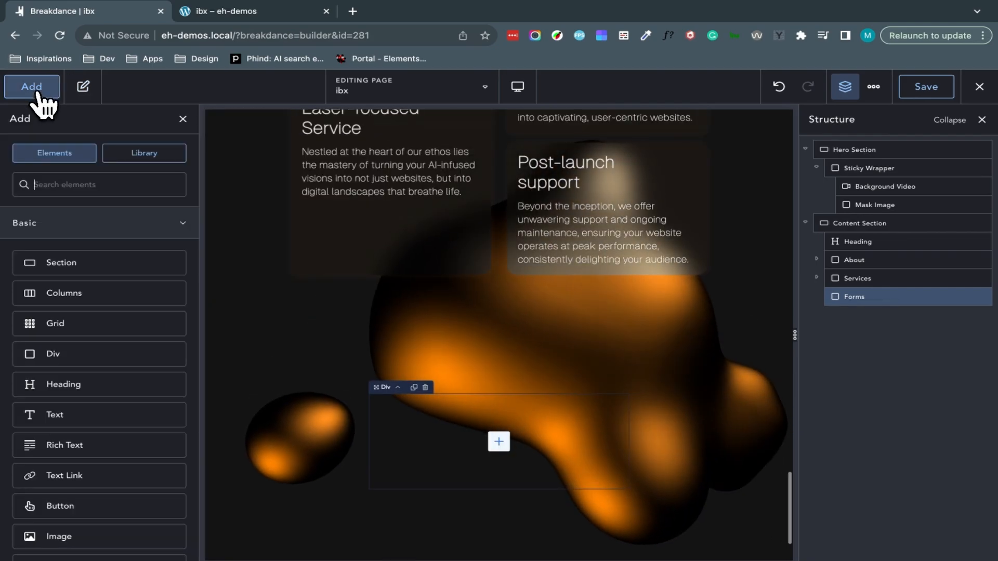
pyautogui.click(73, 411)
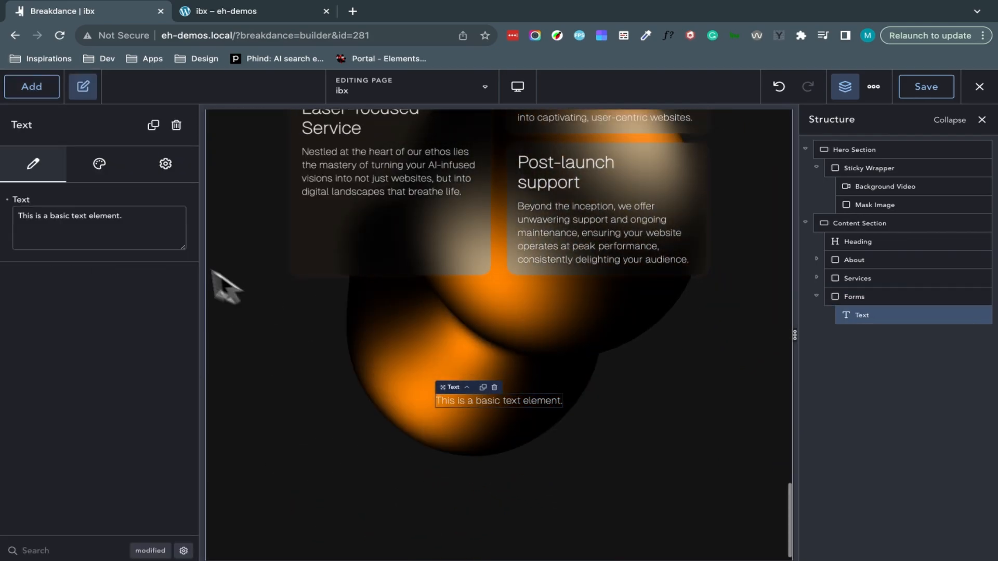
pyautogui.tripleClick(101, 218)
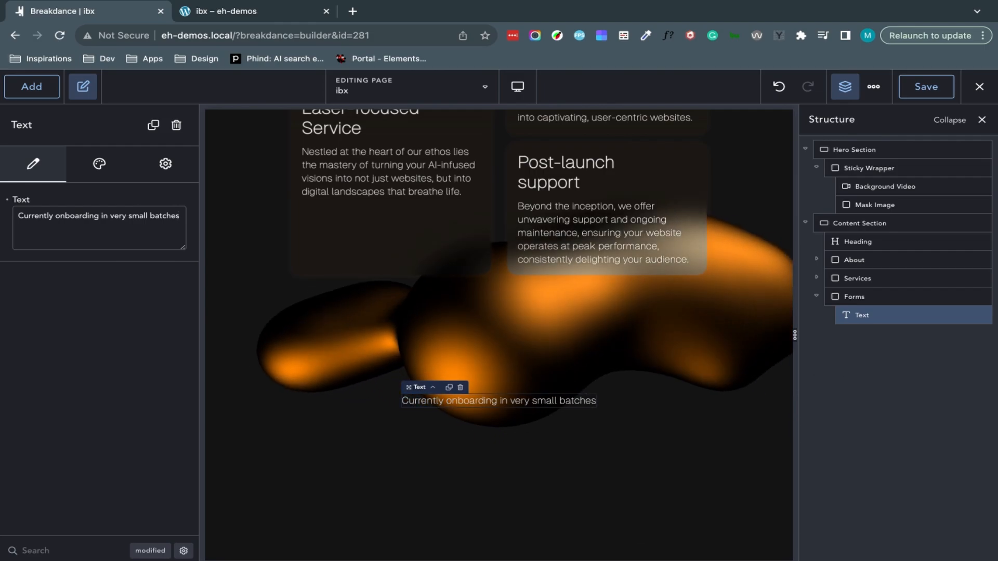
# - Add an Advanced Tabs element below the text in Forms
pyautogui.click(32, 86)
pyautogui.write('tabs')
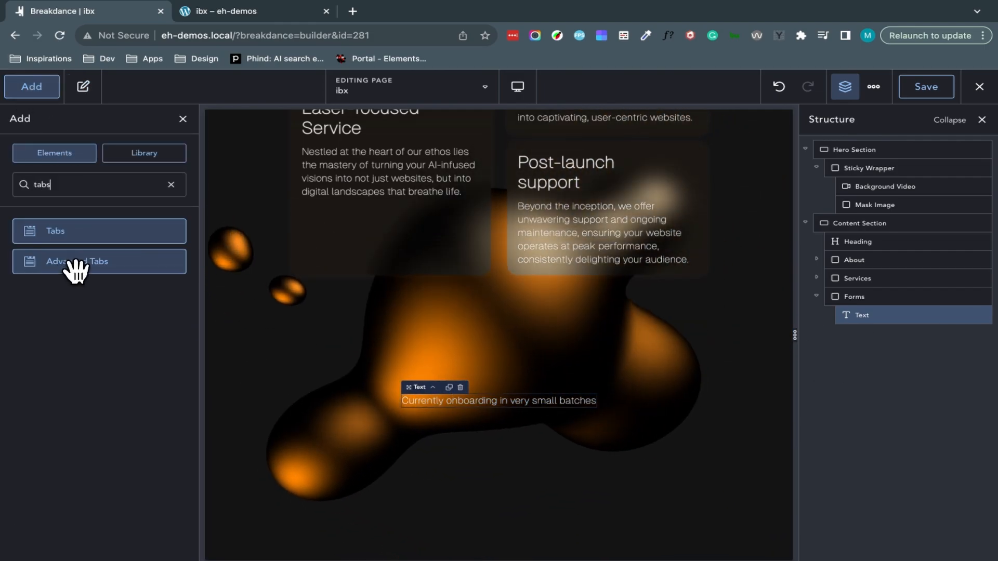
pyautogui.click(76, 262)
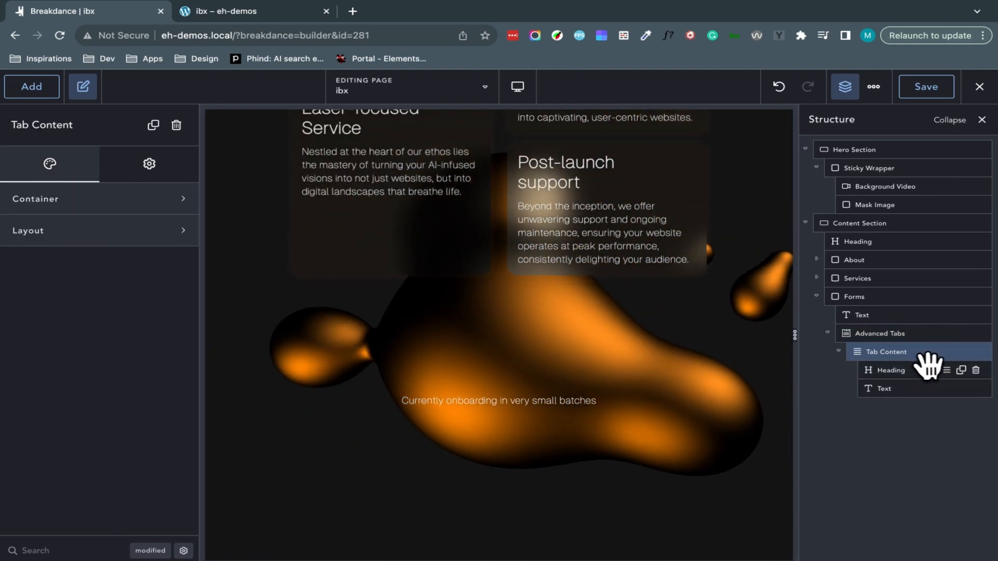
# - Replace the heading and text inside Tab Content with a Form Builder, and duplicate Tab Content
pyautogui.click(33, 93)
pyautogui.write('form')
pyautogui.click(96, 231)
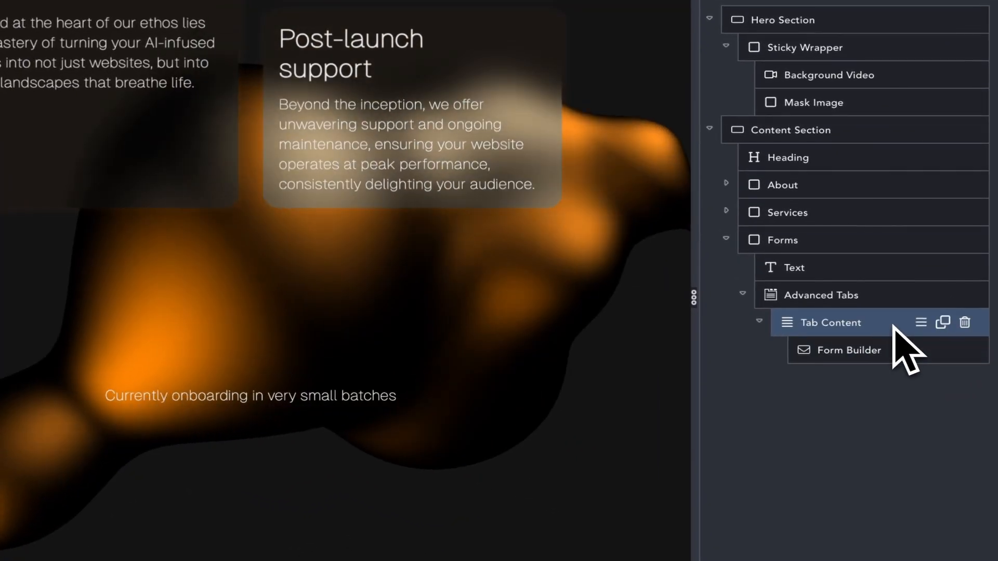
pyautogui.click(961, 352)
# - Title the first tab of Advanced Tabs "Join Waiting List" and add a second tab titled "Got an Invite?"
pyautogui.click(875, 333)
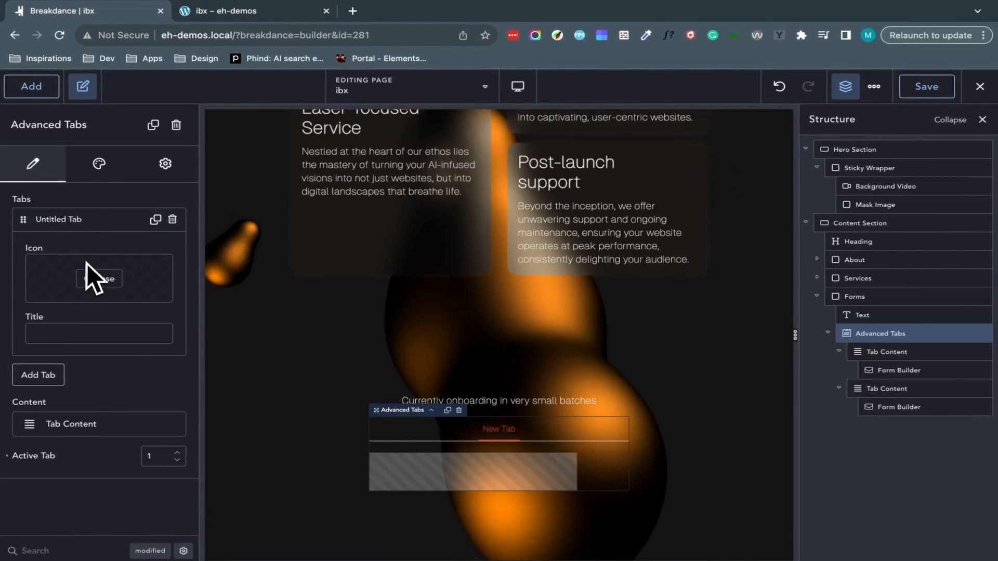
pyautogui.click(56, 334)
pyautogui.write('Join Waiting List')
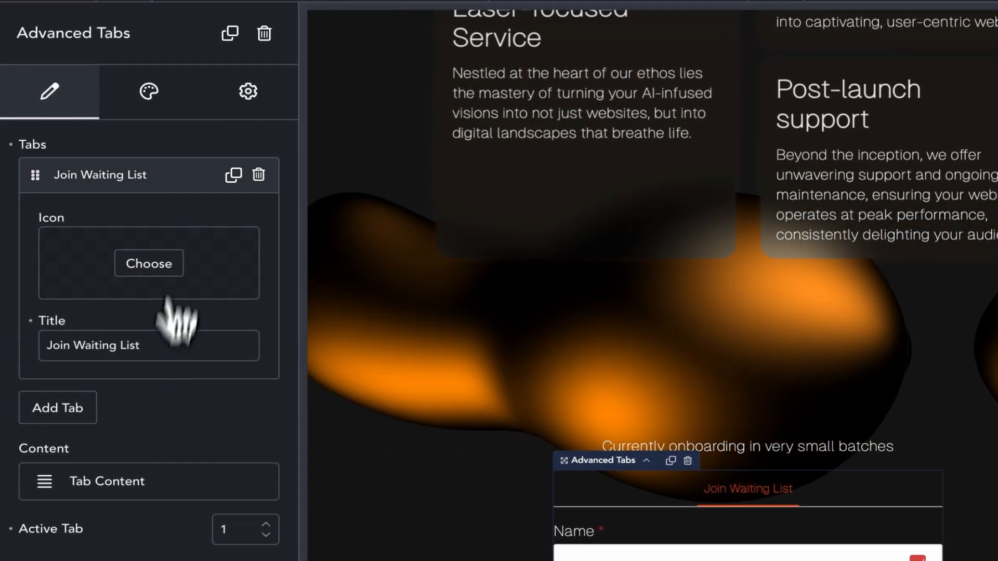
pyautogui.click(121, 225)
pyautogui.click(58, 221)
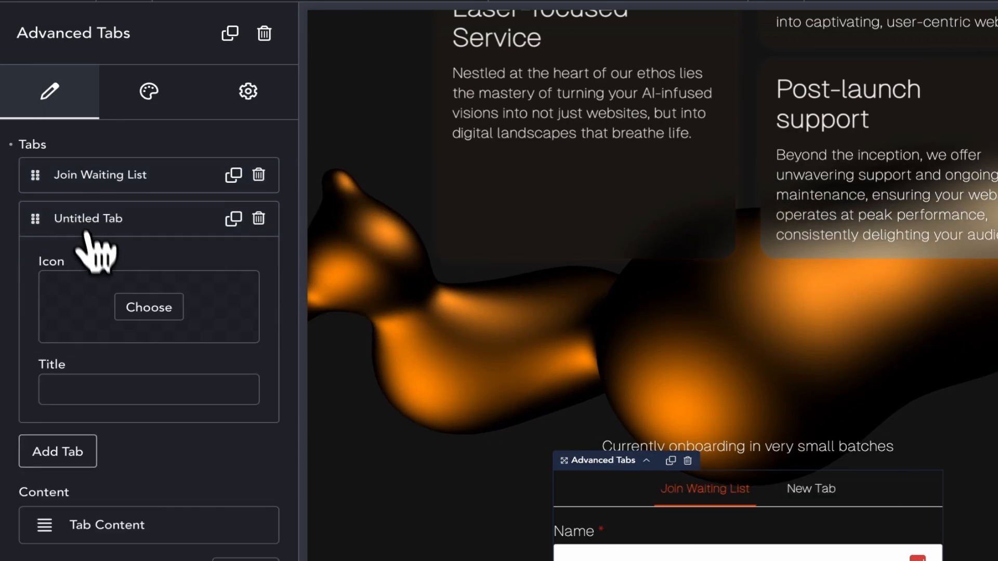
pyautogui.click(131, 395)
pyautogui.write('Got an Invite?')
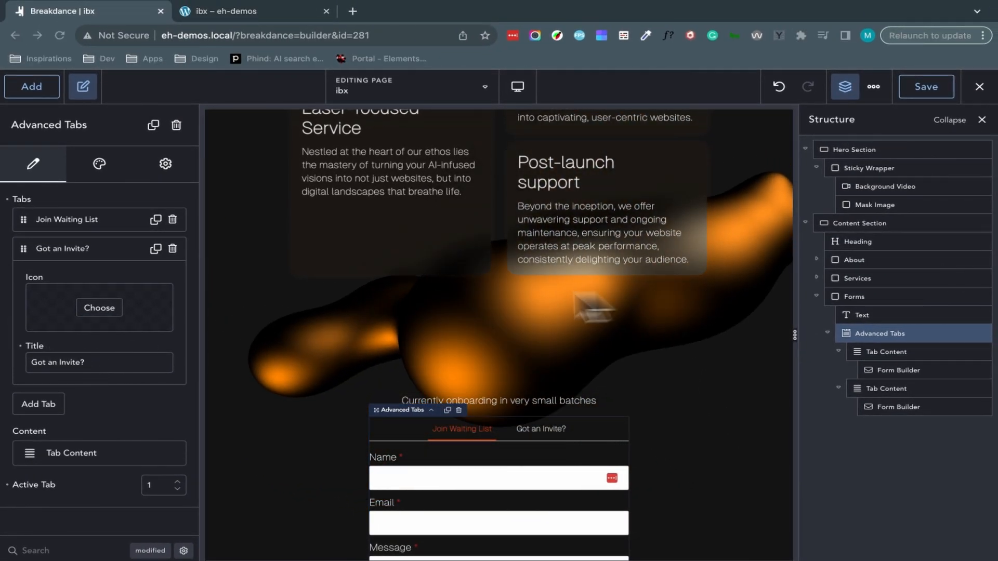
# - Delete the Email and Message fields from the form in the "Got an Invite?" tab, keeping the Name field
pyautogui.doubleClick(882, 369)
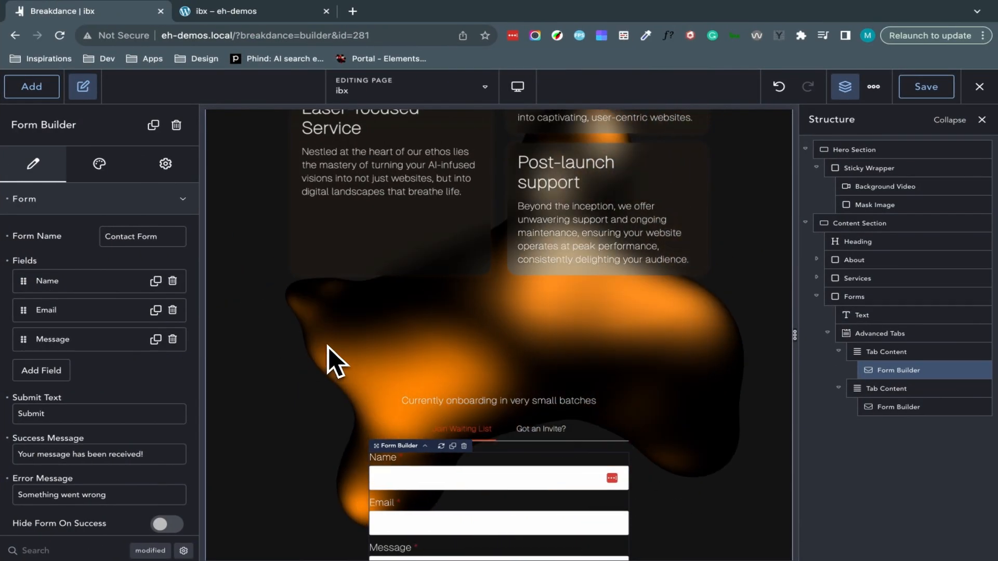
pyautogui.click(906, 406)
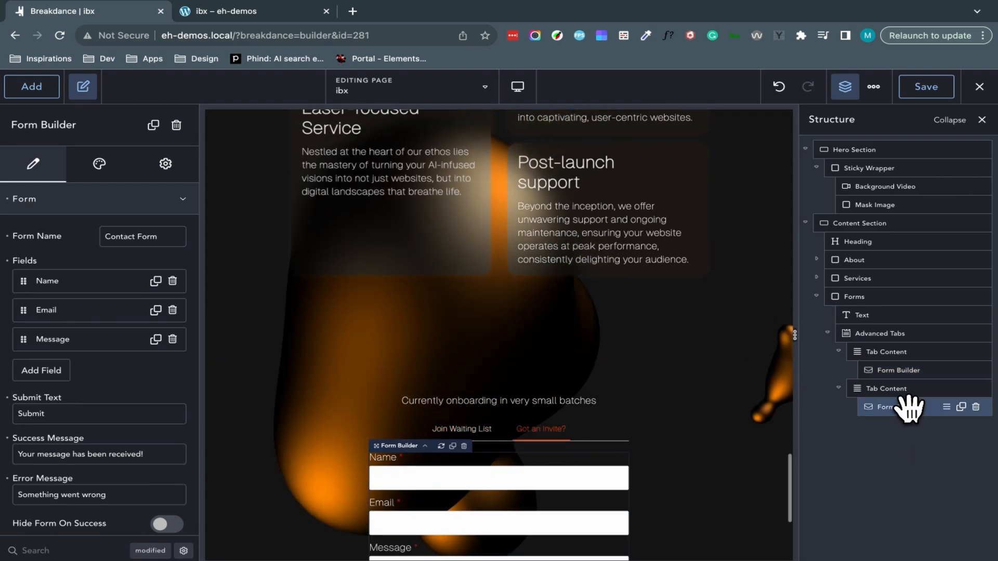
pyautogui.click(172, 310)
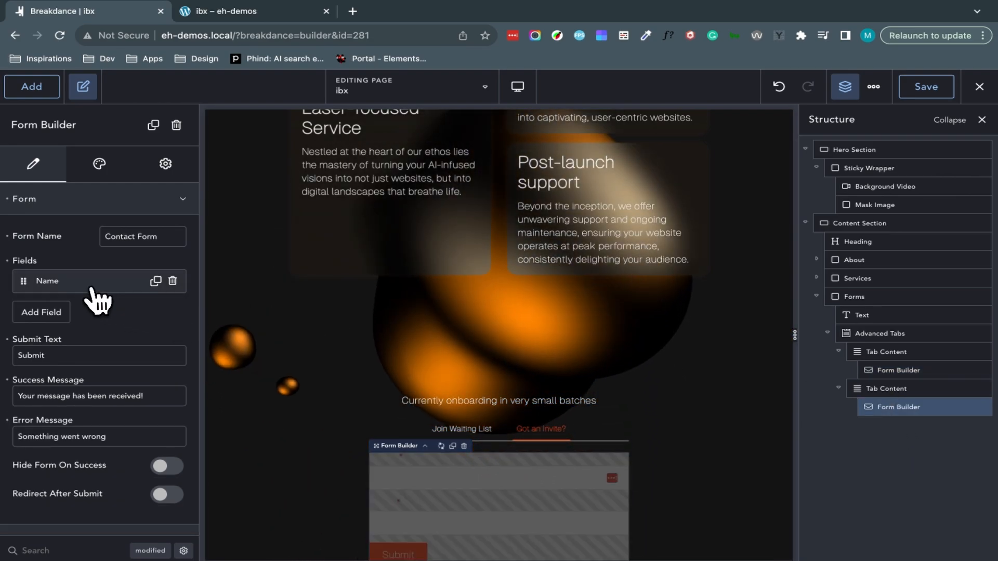
pyautogui.click(91, 283)
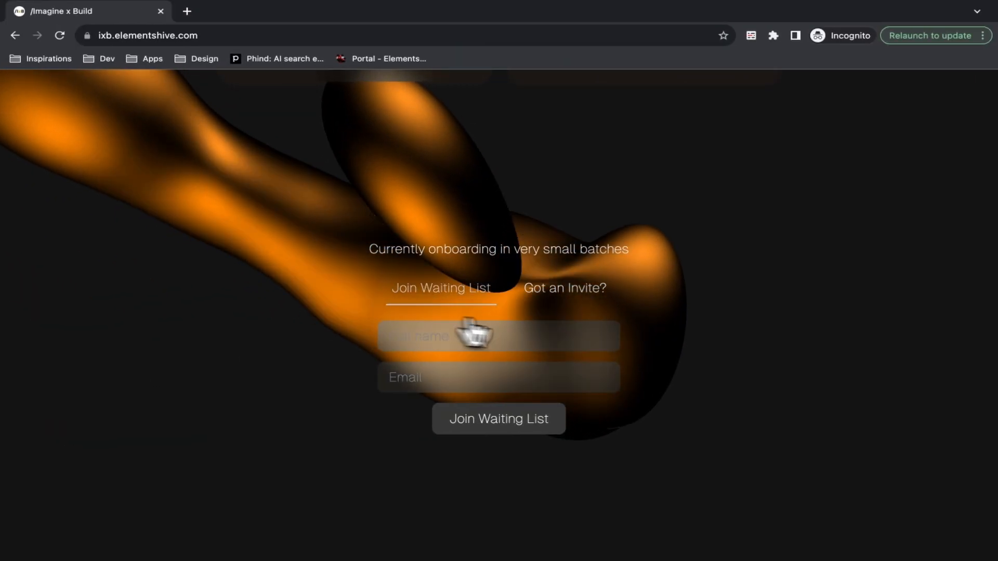
# - Compare the "Join Waiting List" and "Got an Invite?" forms on the live reference page
pyautogui.click(571, 296)
pyautogui.click(463, 294)
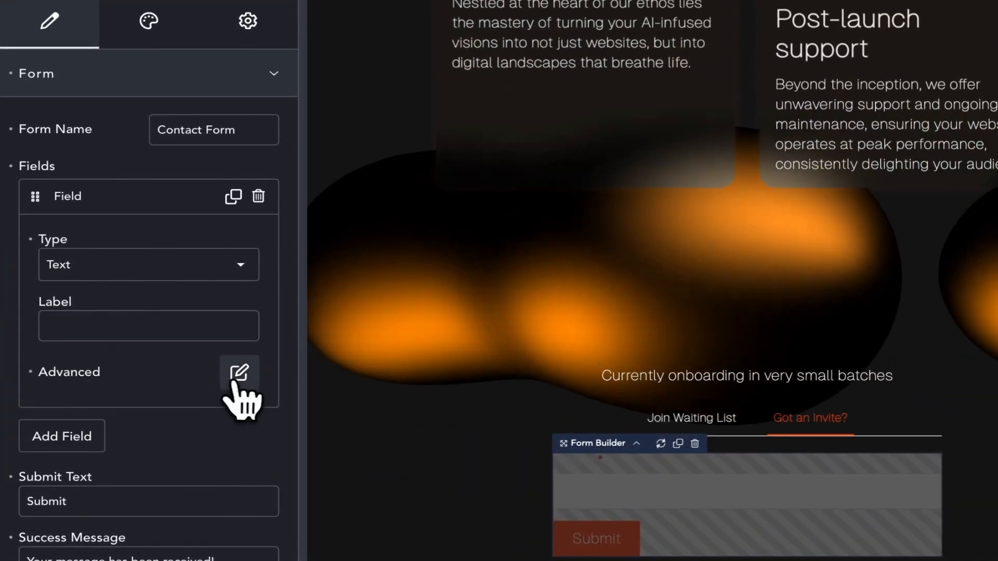
pyautogui.click(217, 380)
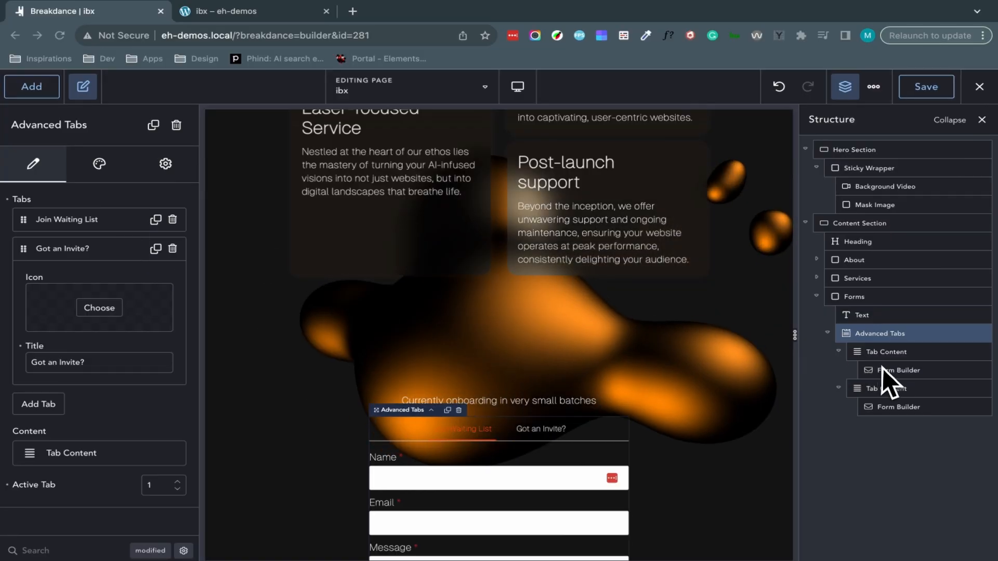
# - Delete the Message field from the form in the "Join Waiting List" tab
pyautogui.click(881, 367)
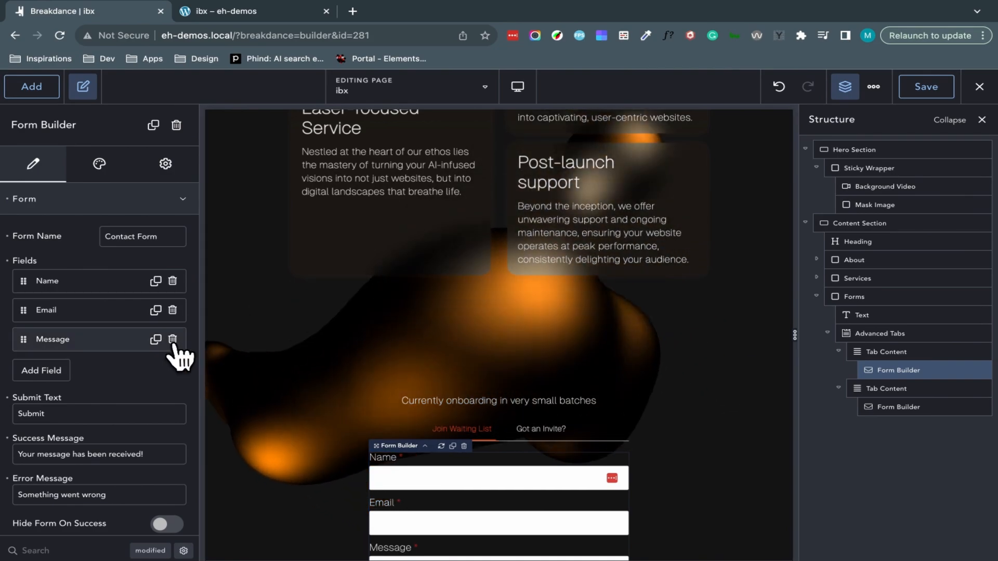
pyautogui.click(173, 340)
# - In the "Got an Invite?" form, clear the remaining field's label and set its placeholder to "Invite Code" and ID to "invite-code"
pyautogui.click(898, 407)
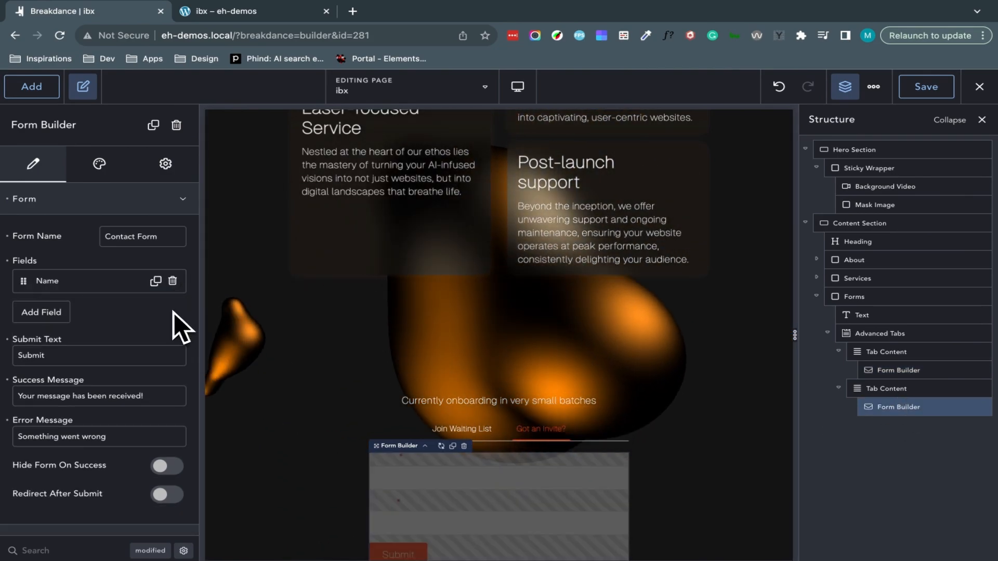
pyautogui.click(130, 281)
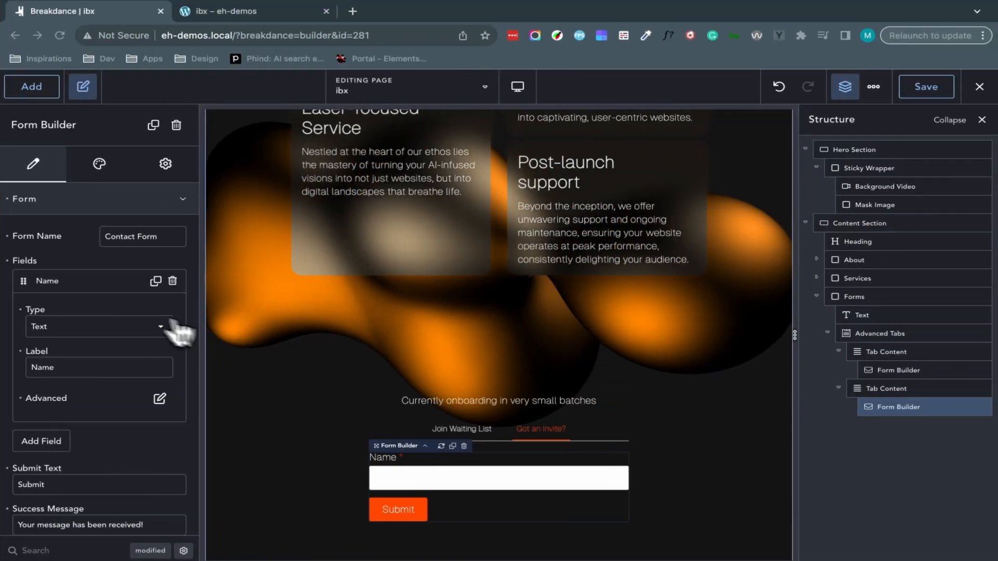
pyautogui.click(160, 398)
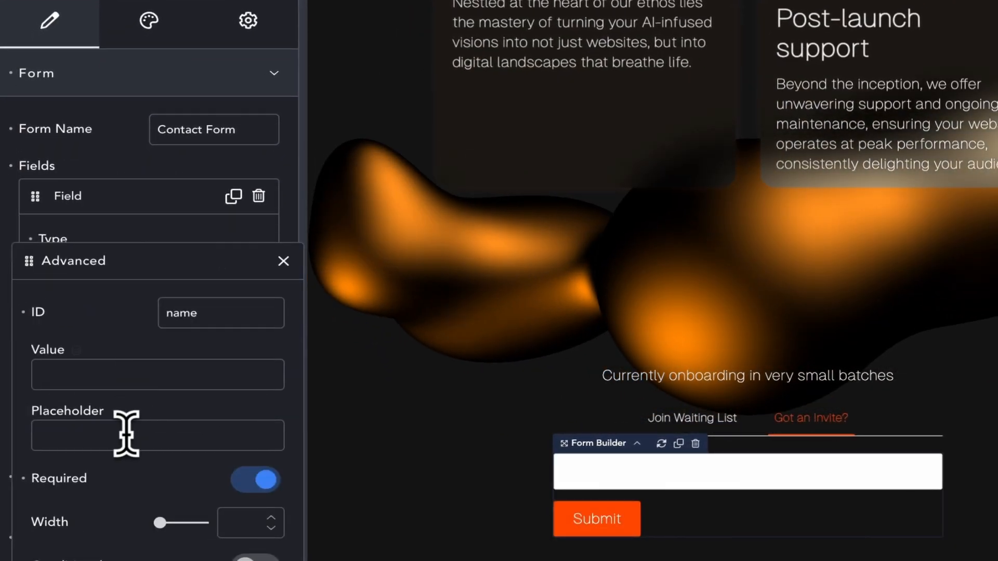
pyautogui.click(126, 434)
pyautogui.write('Invite Code')
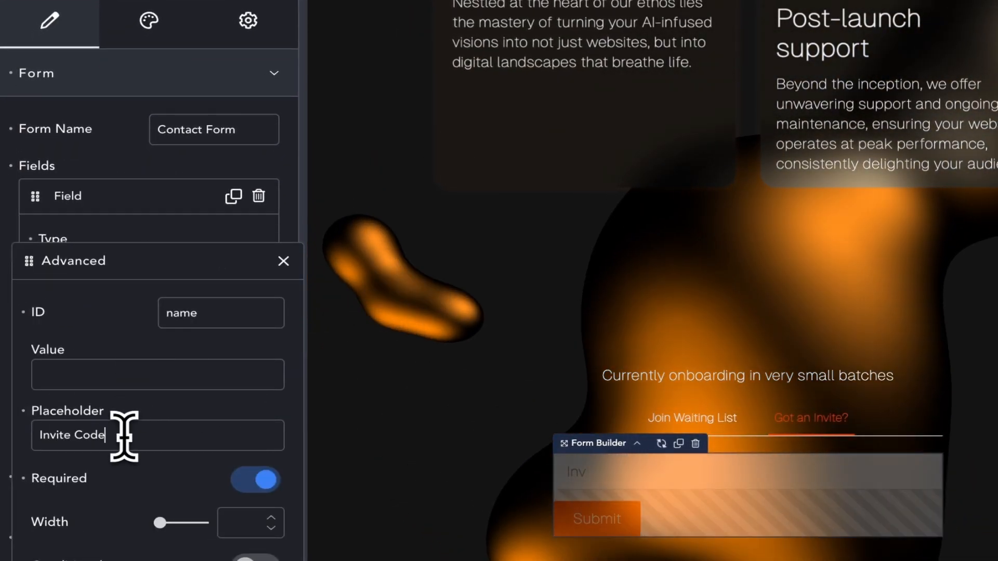
pyautogui.doubleClick(217, 313)
pyautogui.write('invite-code')
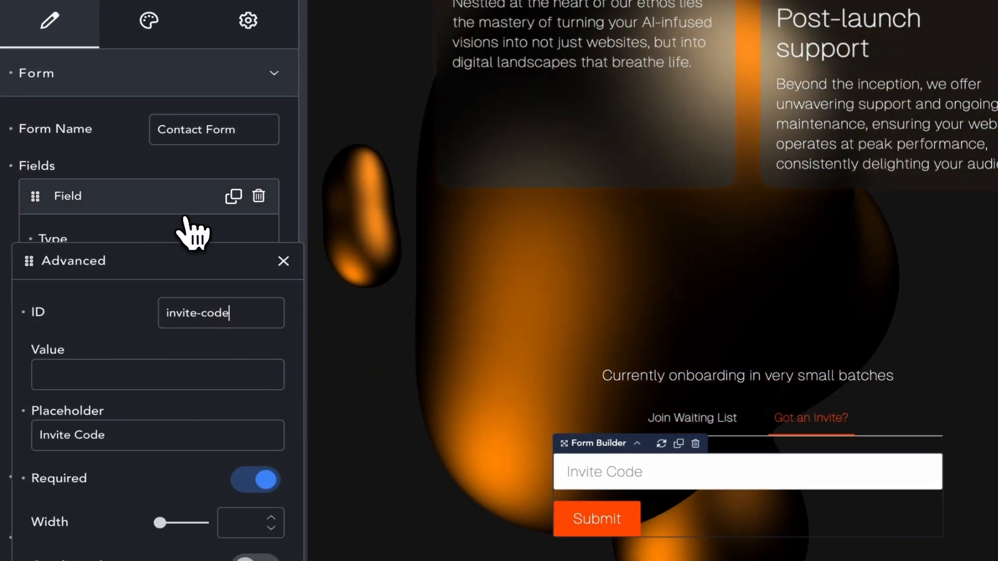
pyautogui.click(167, 192)
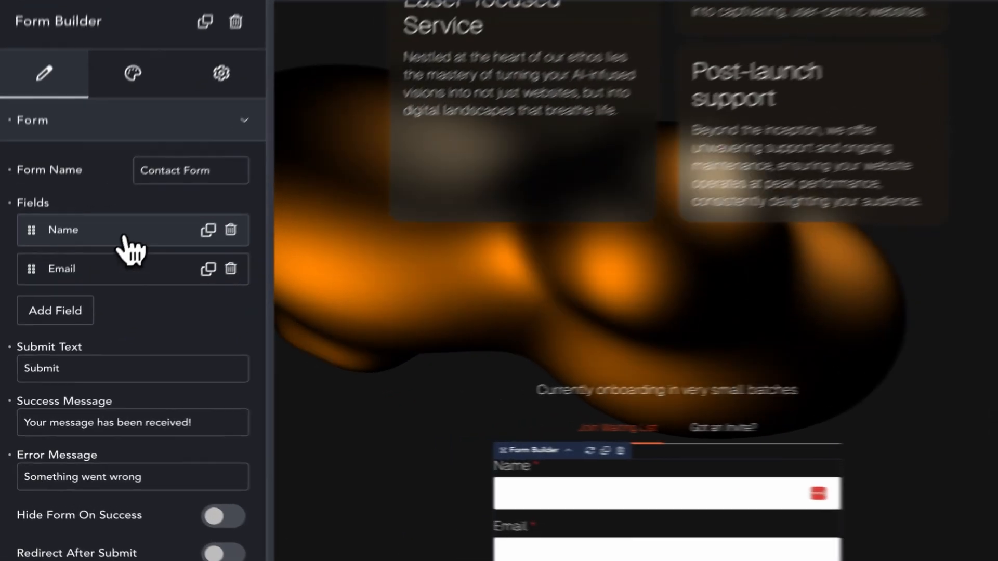
# - Replace the labels of the two "Join Waiting List" form fields with the placeholders "Name" and "Email"
pyautogui.click(93, 288)
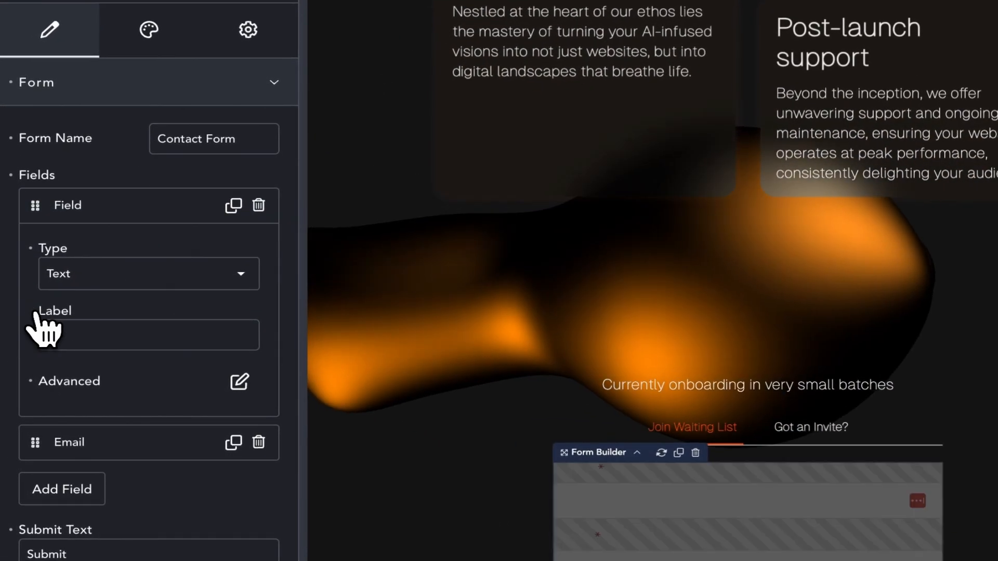
pyautogui.click(44, 404)
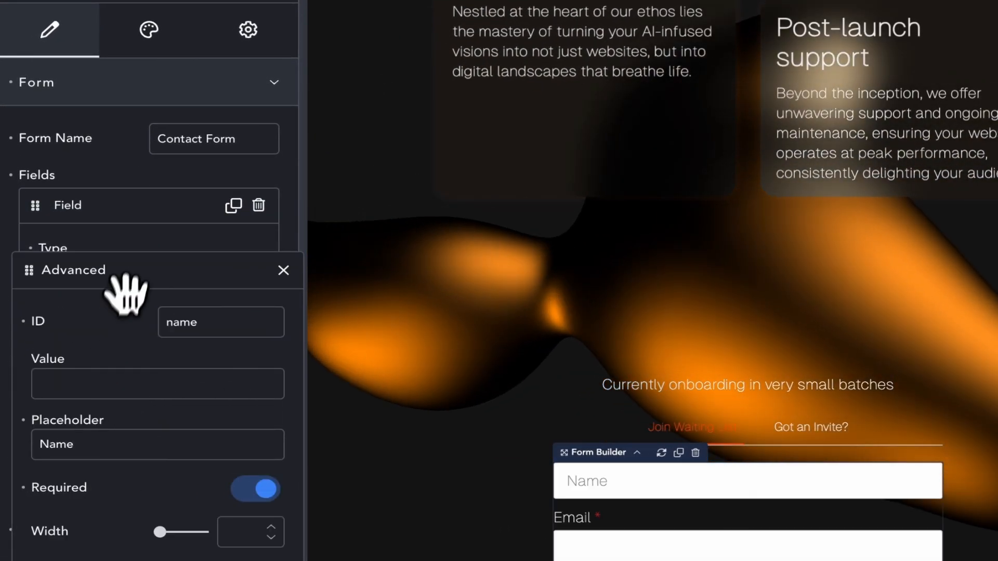
pyautogui.click(128, 243)
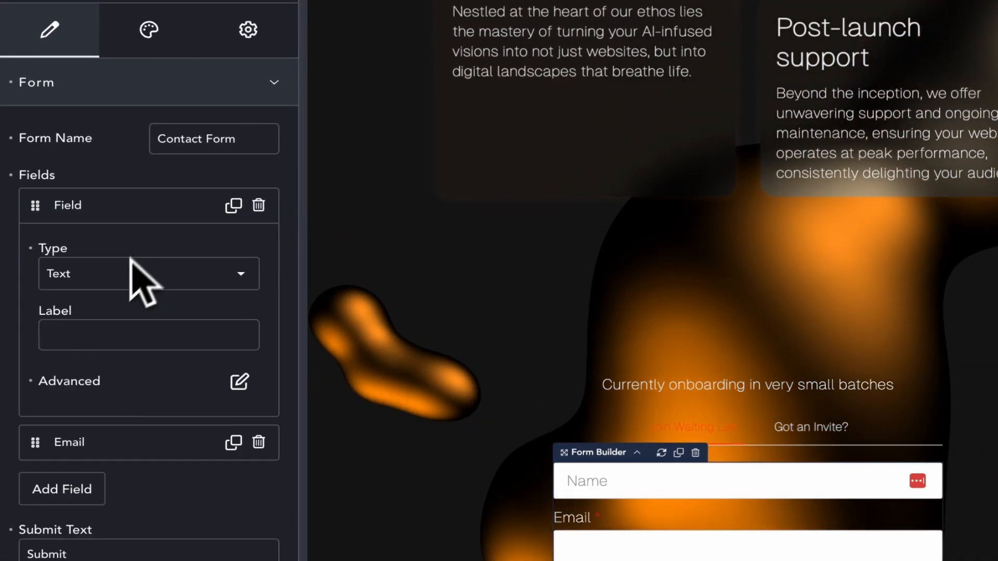
pyautogui.click(160, 204)
pyautogui.click(163, 250)
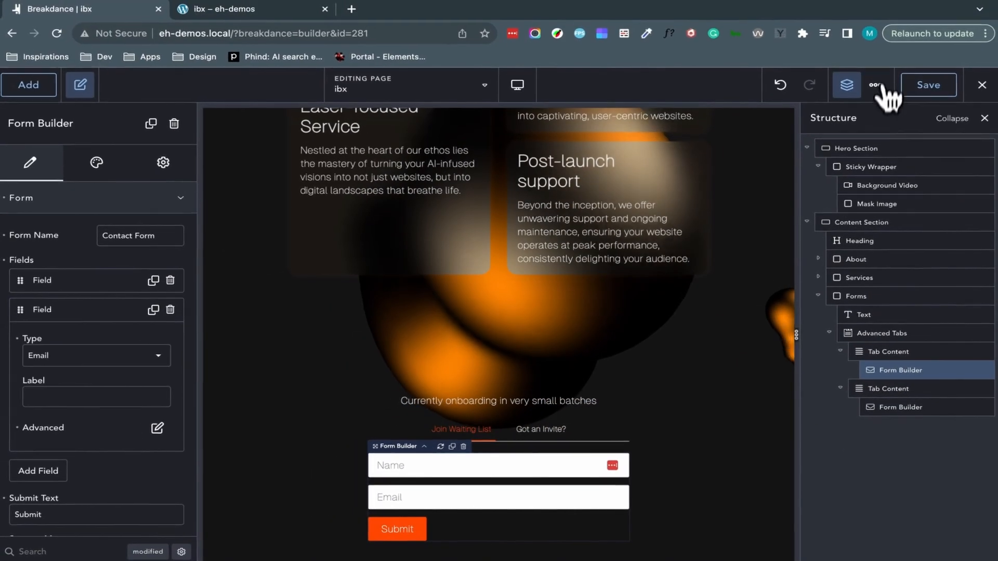
# - Set the background of form fields to #3333333B in the global settings
pyautogui.click(874, 87)
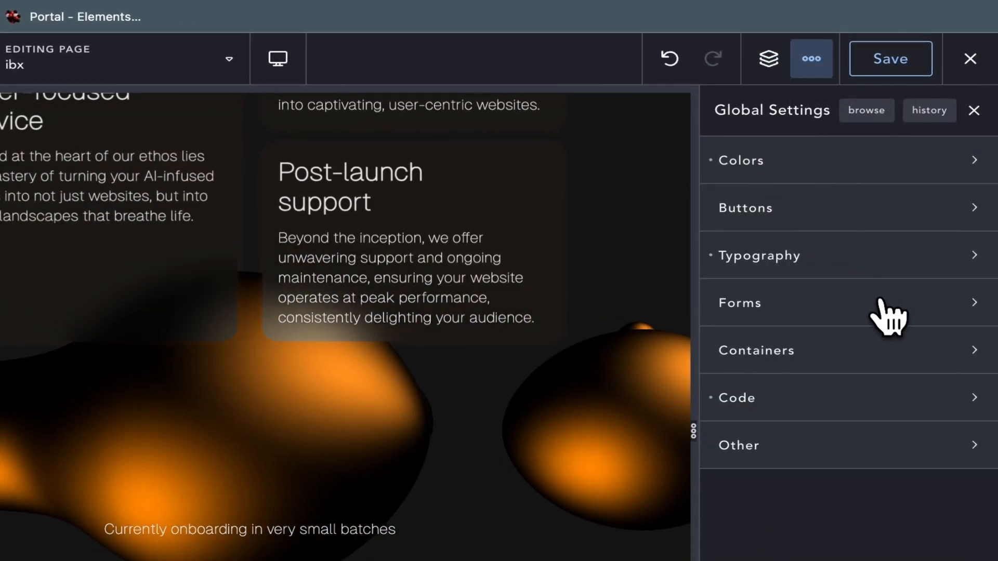
pyautogui.click(964, 366)
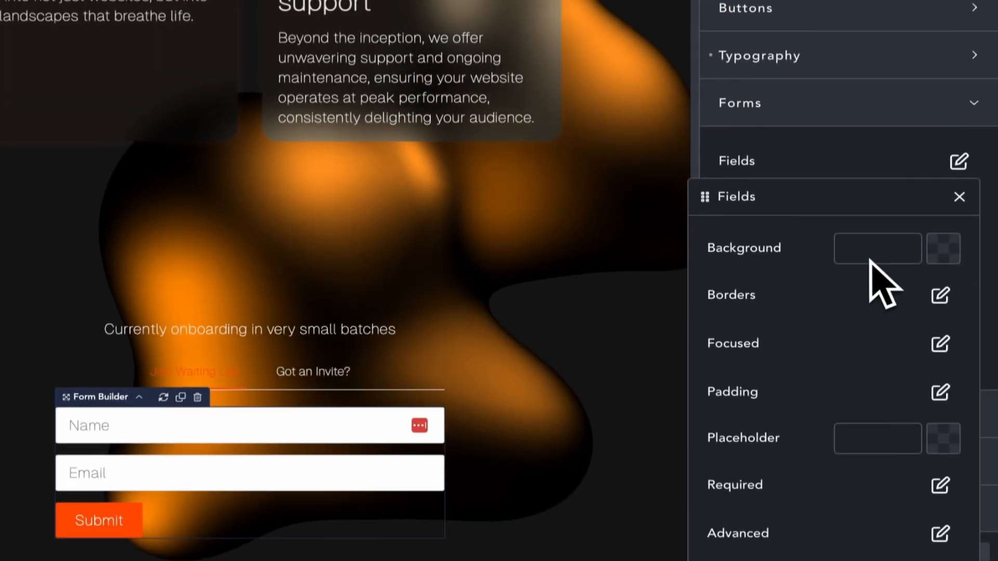
pyautogui.click(884, 334)
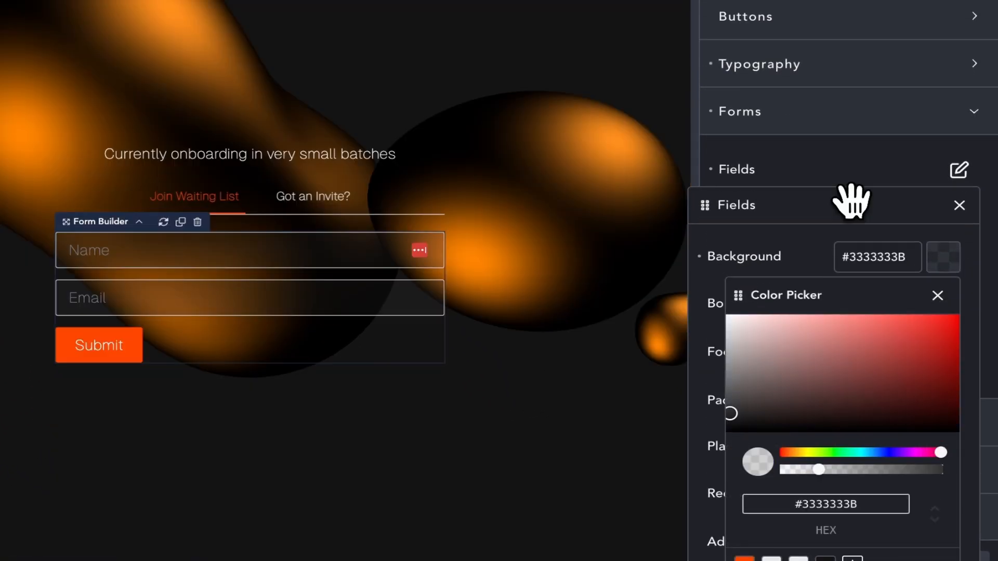
pyautogui.click(851, 201)
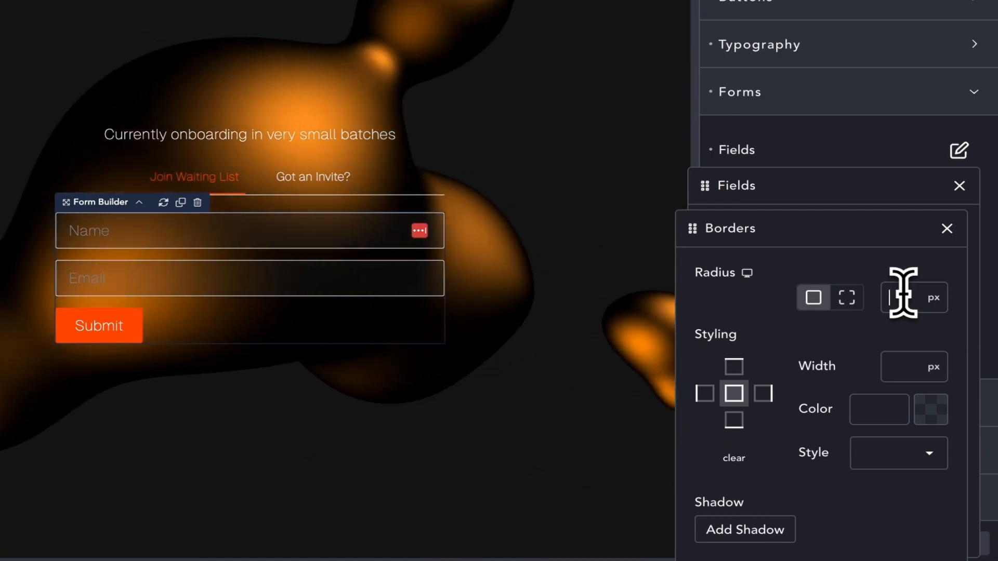
# - Set the border width of the global form fields to 0 px
pyautogui.click(898, 368)
pyautogui.write('0')
pyautogui.click(947, 229)
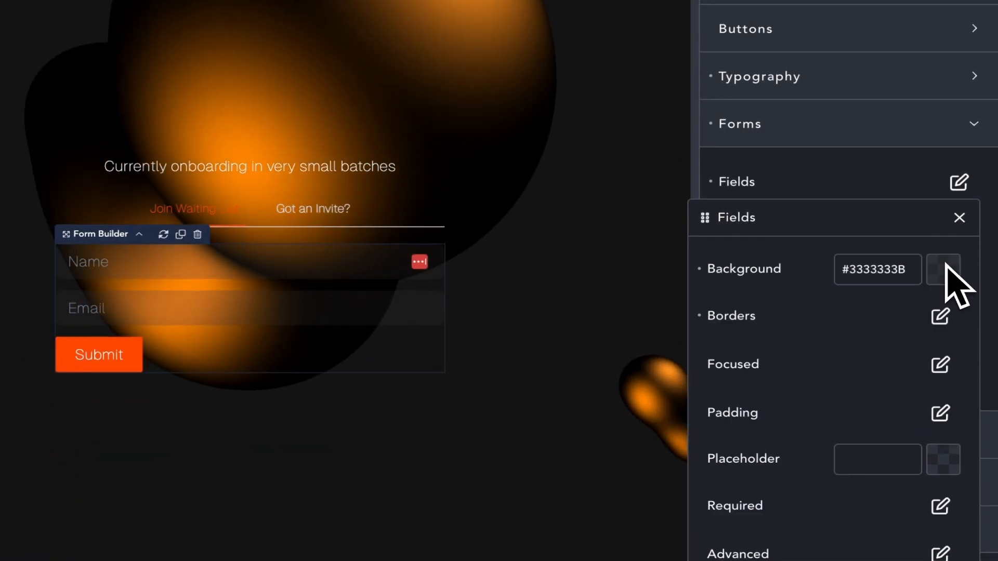
pyautogui.click(959, 217)
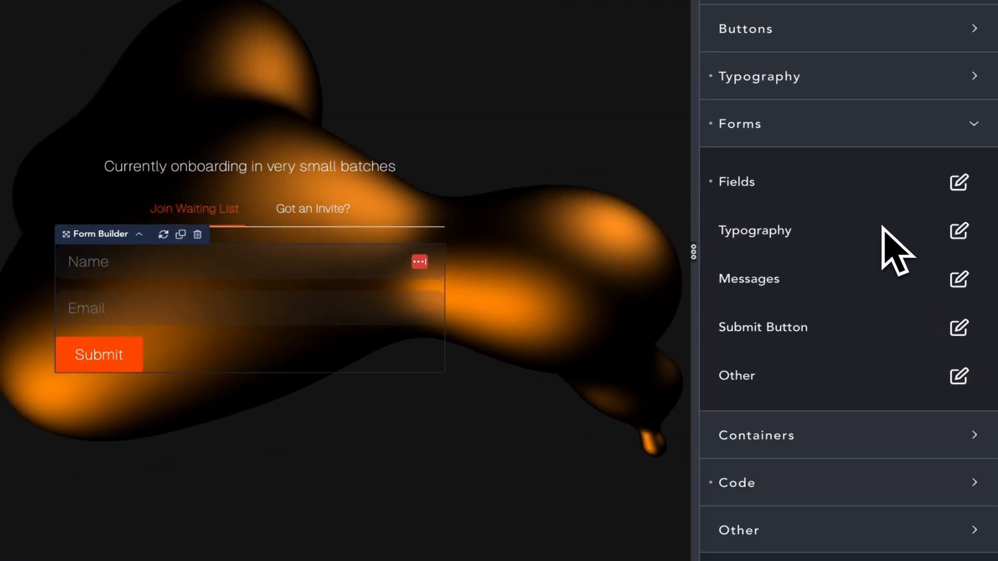
# - Set the font weight of the global form field values to 300
pyautogui.click(959, 230)
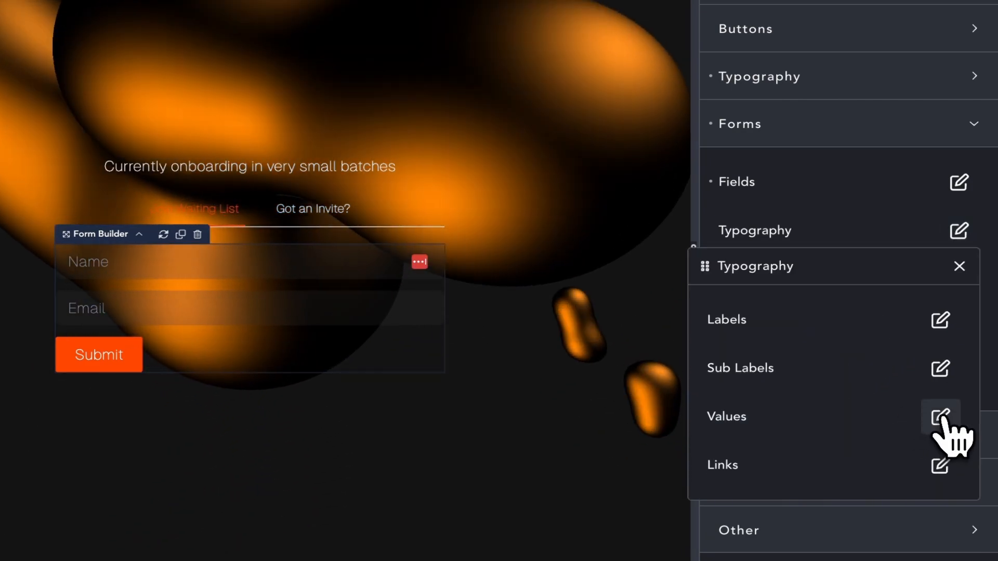
pyautogui.click(940, 417)
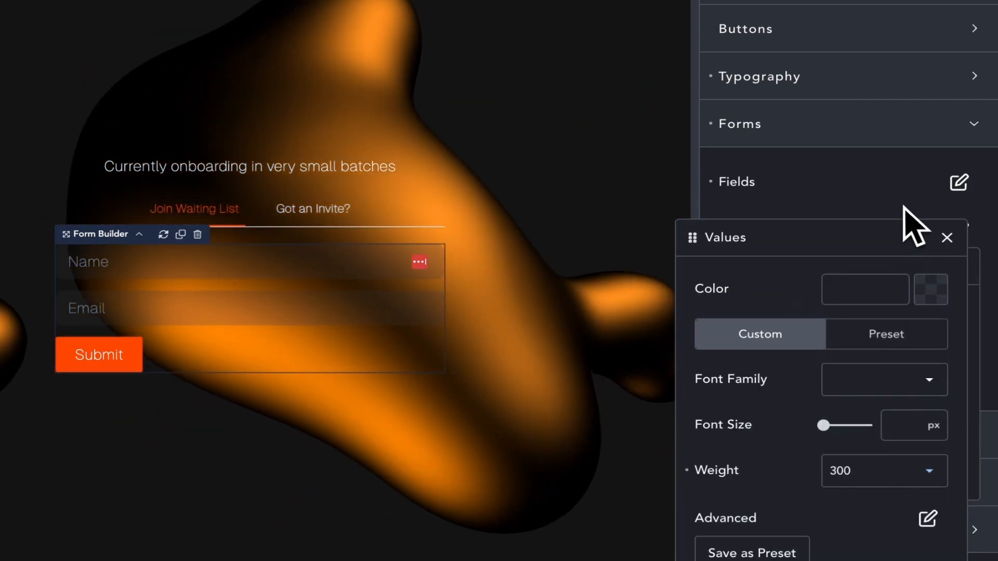
pyautogui.click(947, 237)
# - Center the global form submit button and style it with a #333333FF background and custom 10 px corner radius
pyautogui.click(958, 332)
pyautogui.click(790, 431)
pyautogui.click(940, 456)
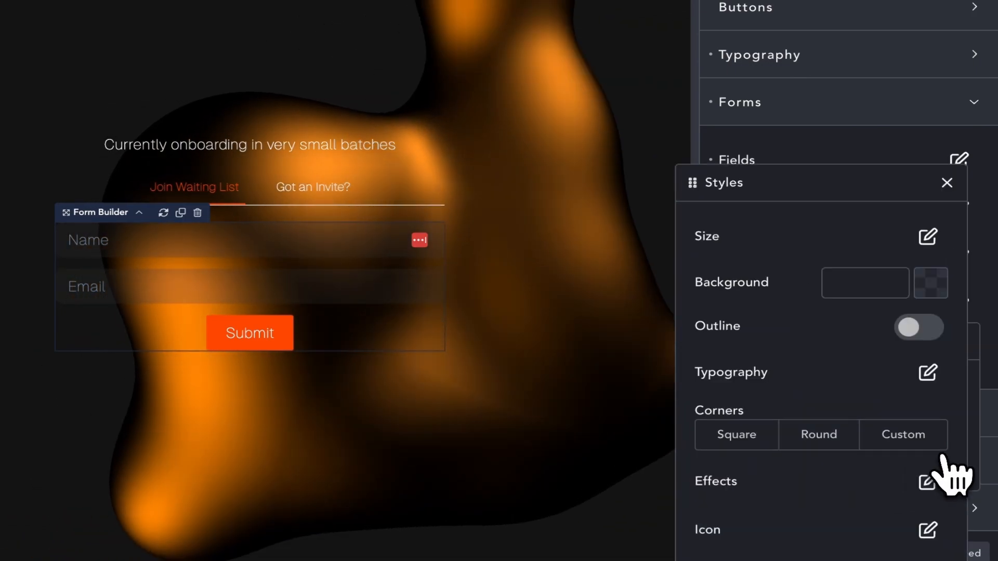
pyautogui.click(928, 284)
pyautogui.click(812, 546)
pyautogui.click(899, 434)
pyautogui.click(889, 447)
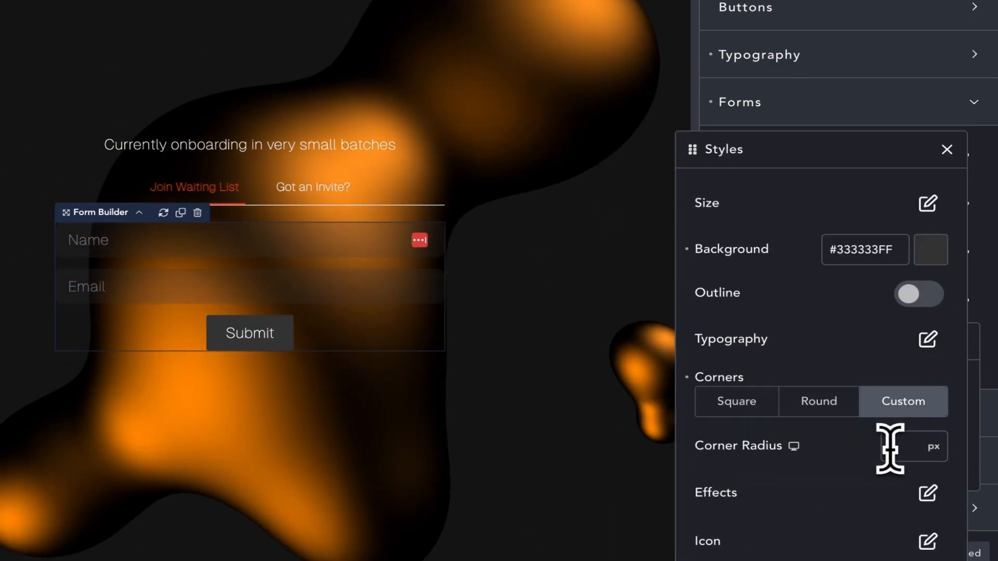
pyautogui.write('10')
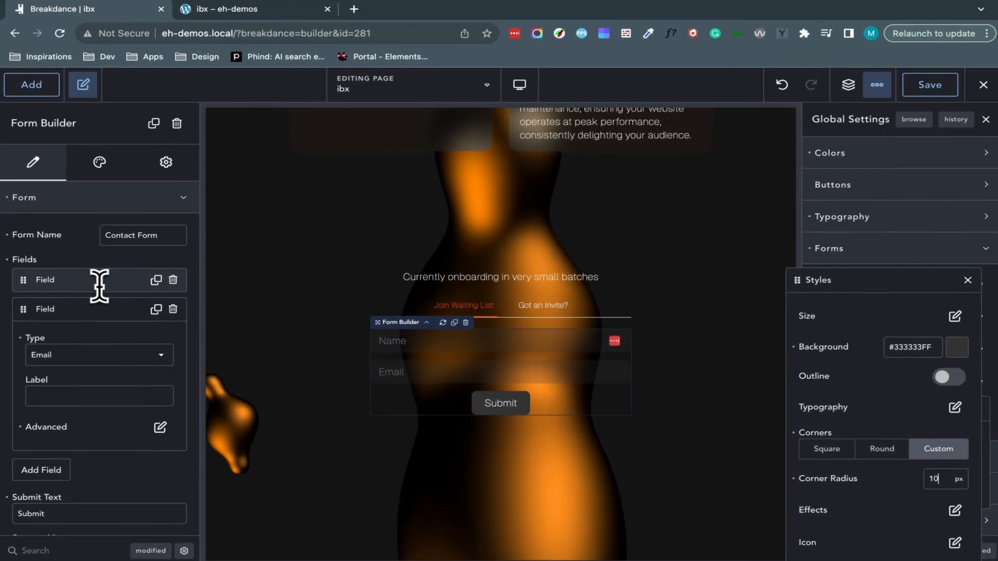
# - Set the first form's submit text to "Join Waiting List", and close the global settings with Advanced Tabs selected
pyautogui.click(97, 309)
pyautogui.click(93, 386)
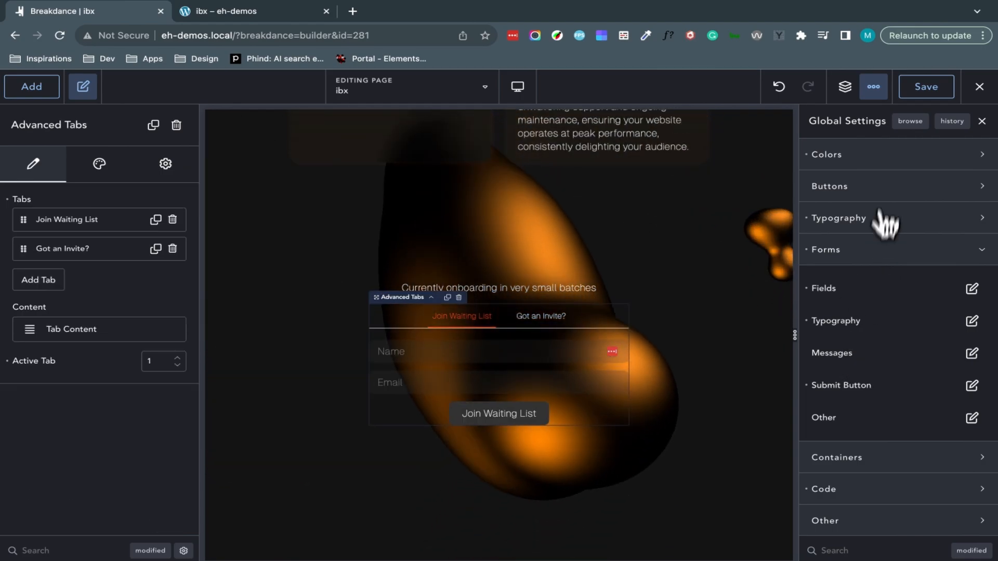
pyautogui.click(617, 383)
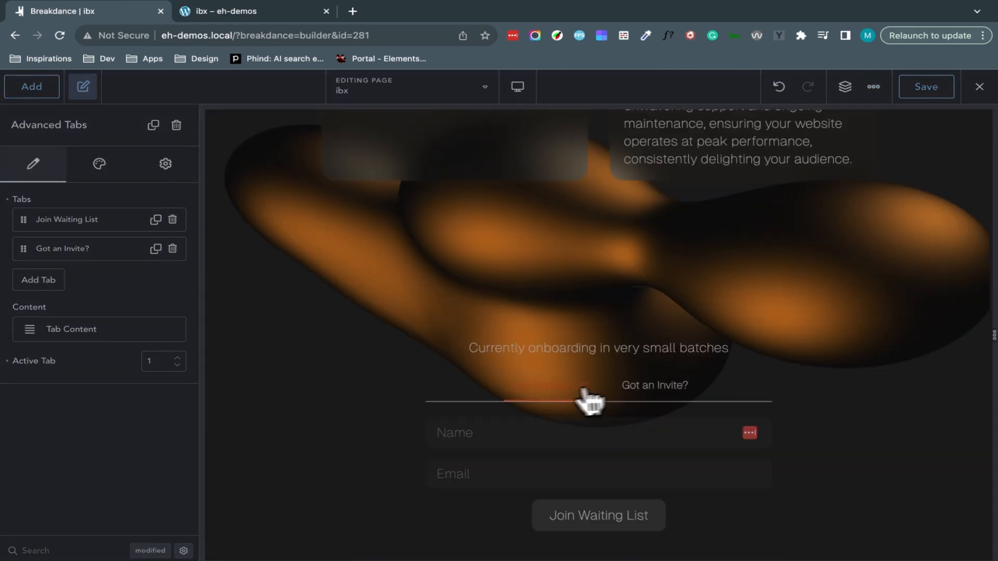
# - Set the hover and active text colors of the Advanced Tabs to the Text global color
pyautogui.click(100, 164)
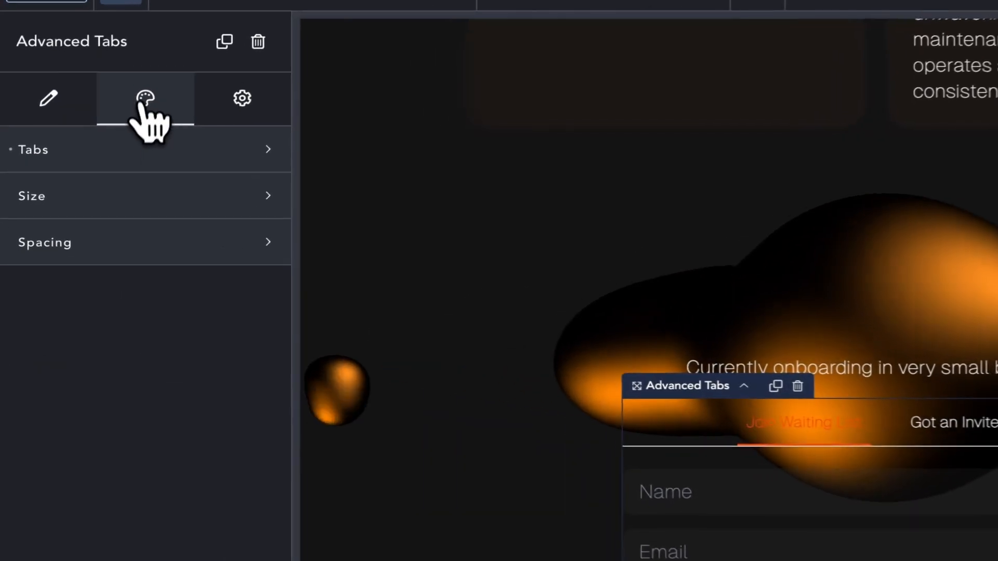
pyautogui.click(103, 197)
pyautogui.click(173, 425)
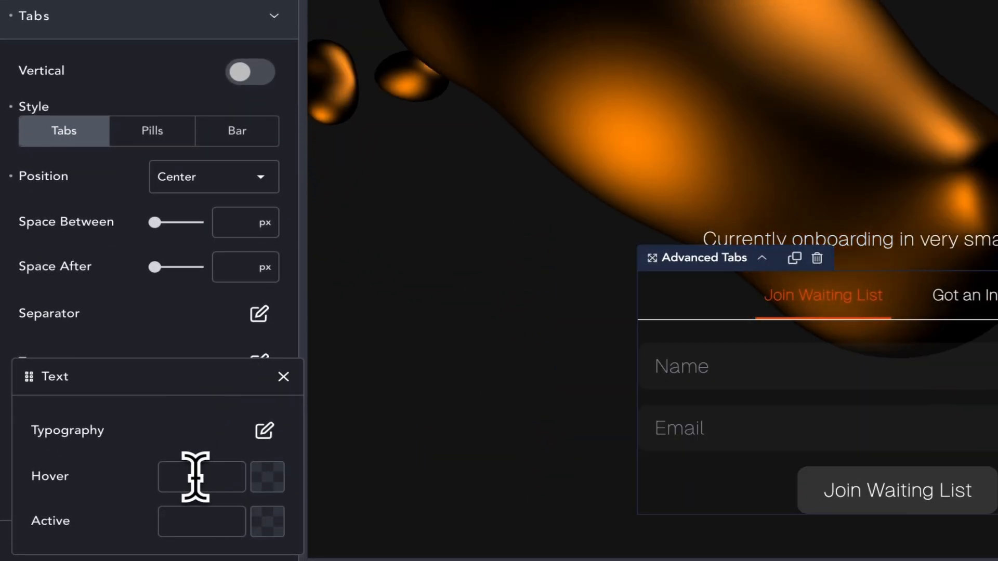
pyautogui.click(197, 476)
pyautogui.press('Escape')
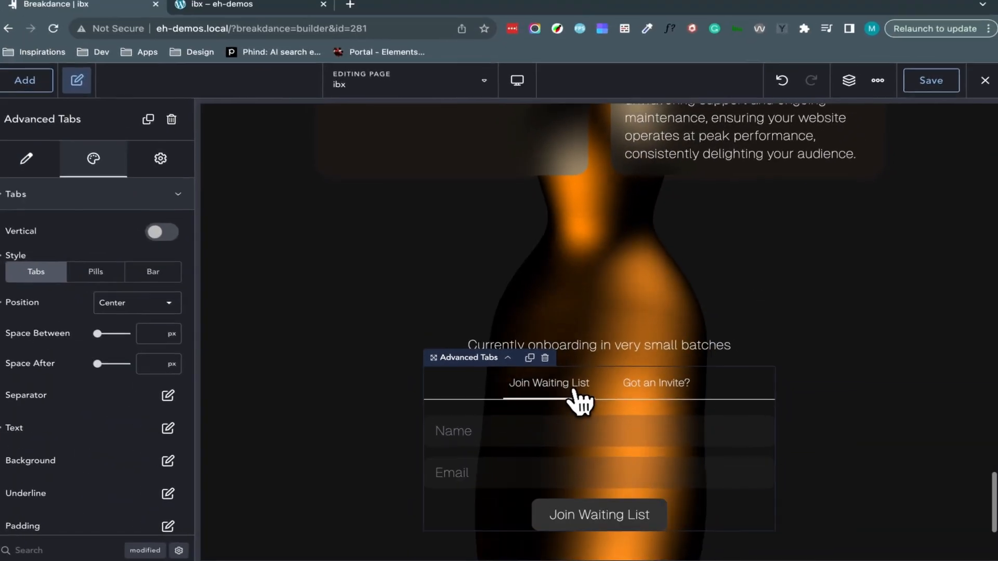
# - Set the hover and active underline colors of the Advanced Tabs to the Text global color
pyautogui.click(168, 428)
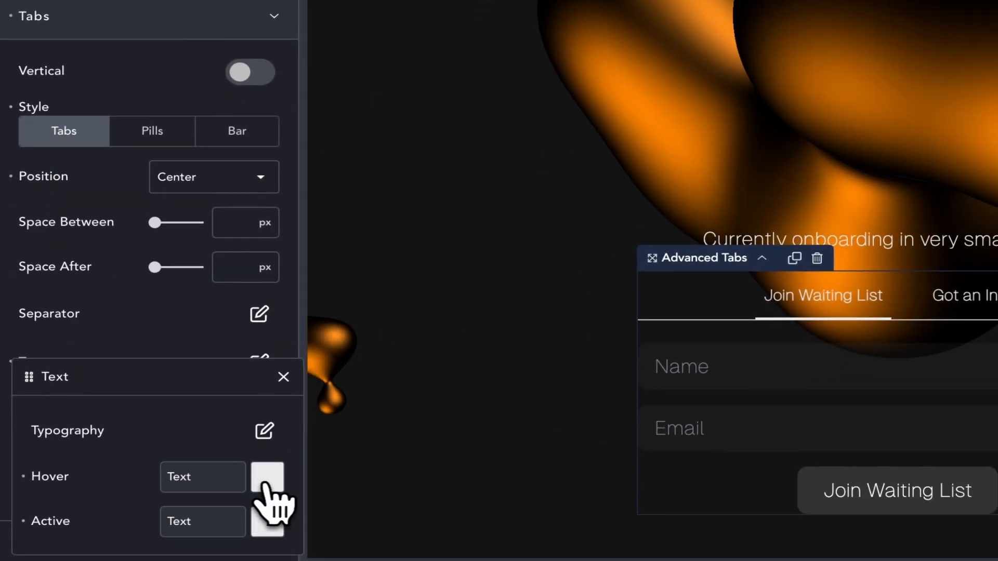
pyautogui.click(173, 506)
pyautogui.click(29, 396)
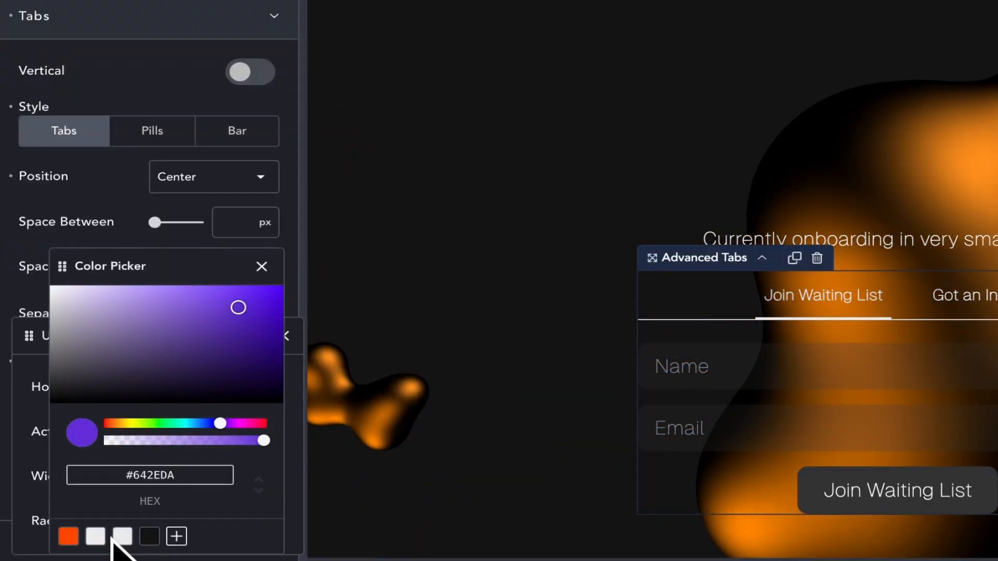
pyautogui.click(78, 546)
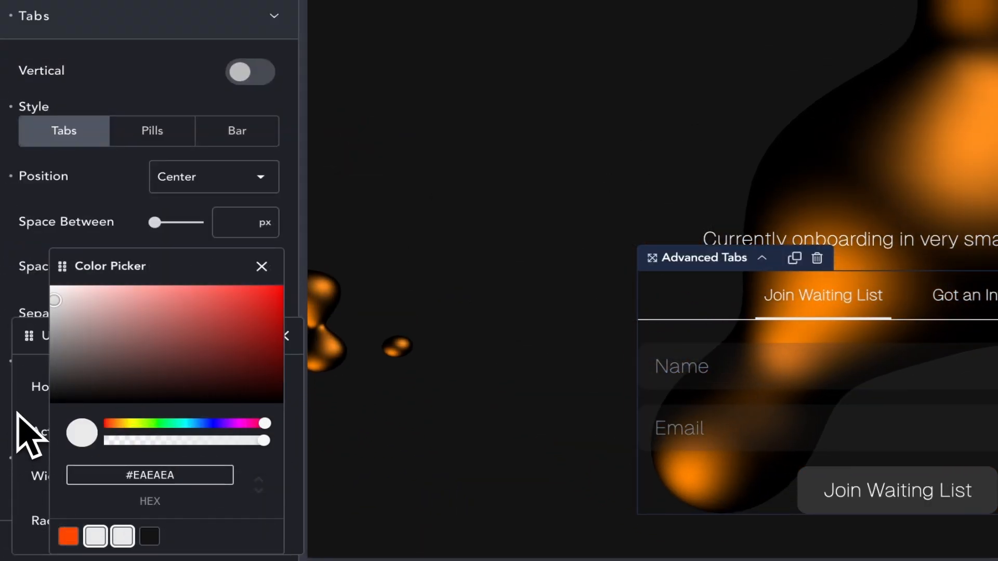
pyautogui.click(24, 479)
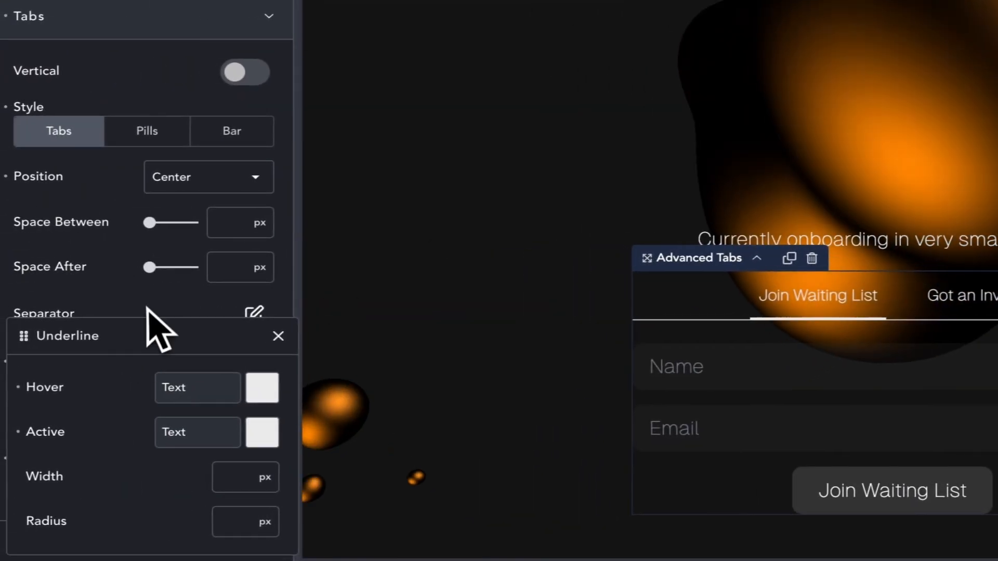
pyautogui.click(967, 295)
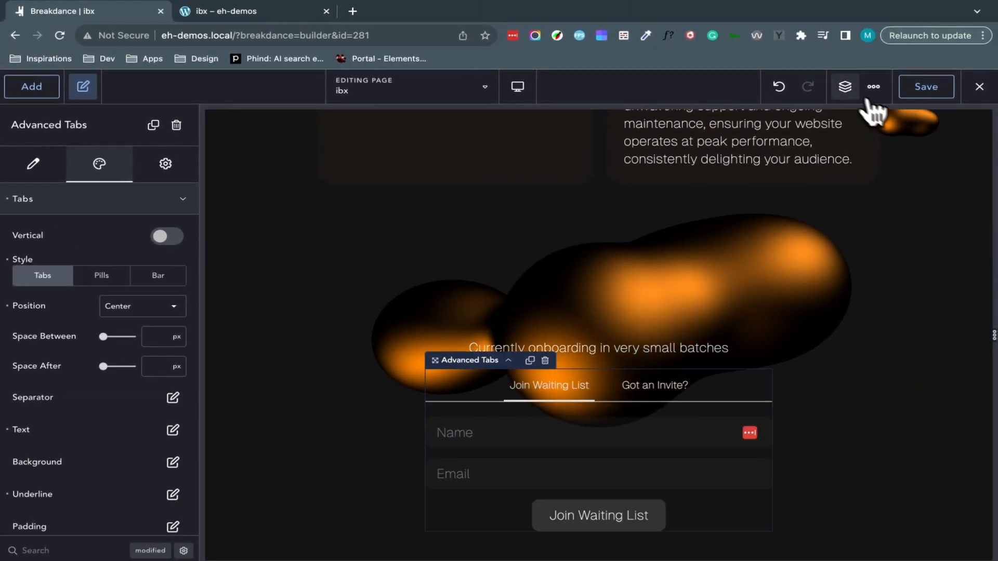
# - Give the first Tab Content of the Advanced Tabs an Elements Hive Pro entrance animation of type Mask, style Circle, direction Down
pyautogui.click(845, 87)
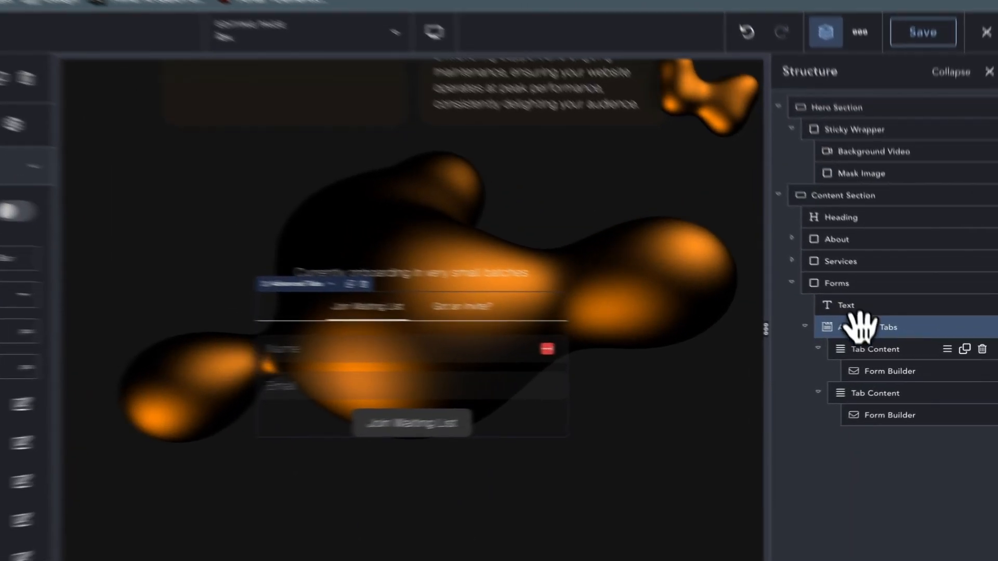
pyautogui.click(883, 352)
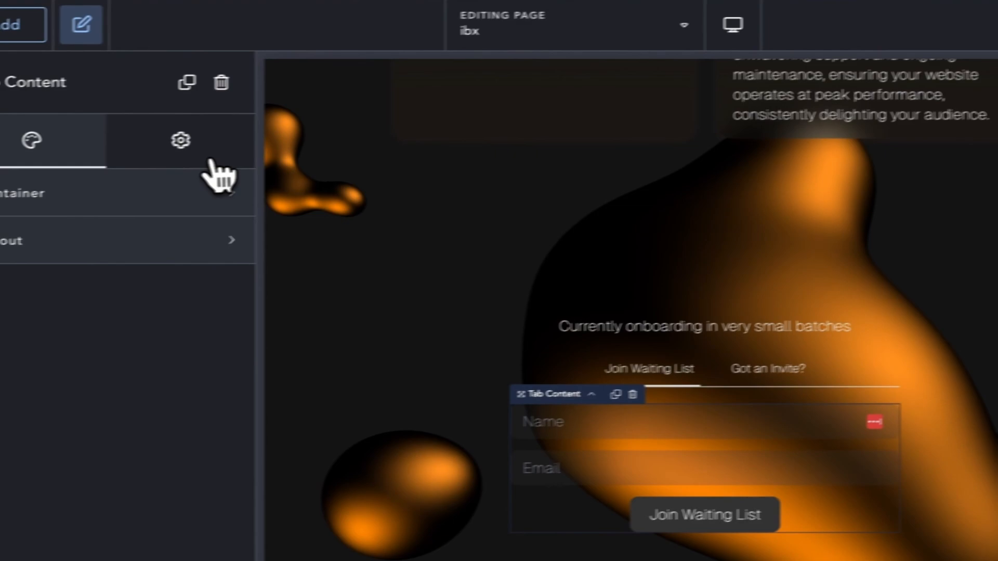
pyautogui.click(73, 143)
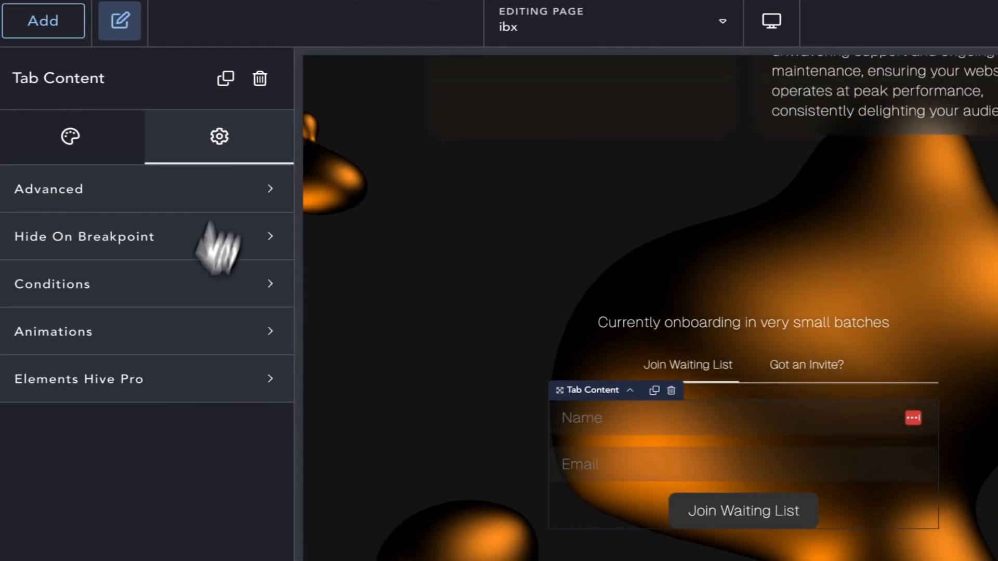
pyautogui.click(86, 379)
pyautogui.click(175, 398)
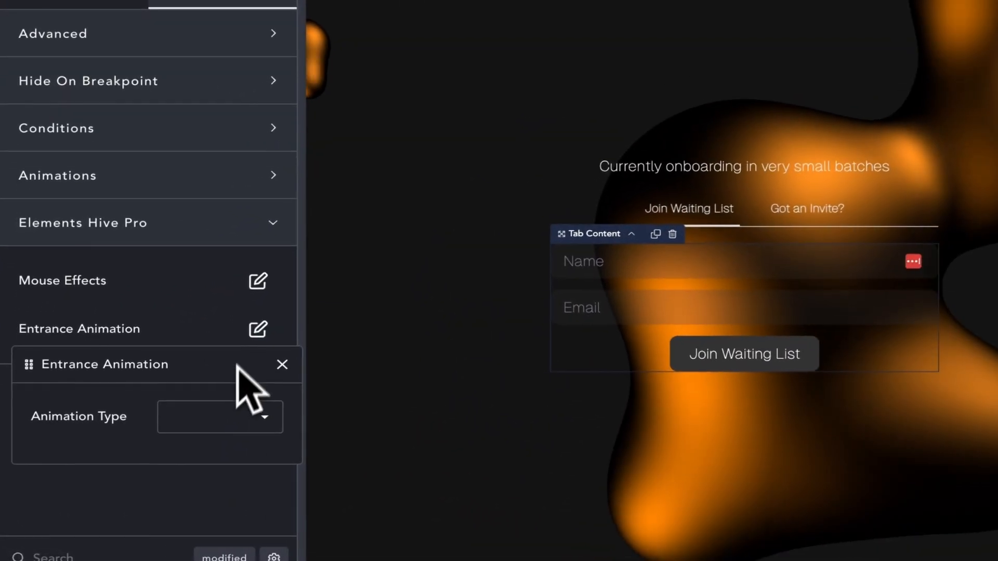
pyautogui.click(150, 458)
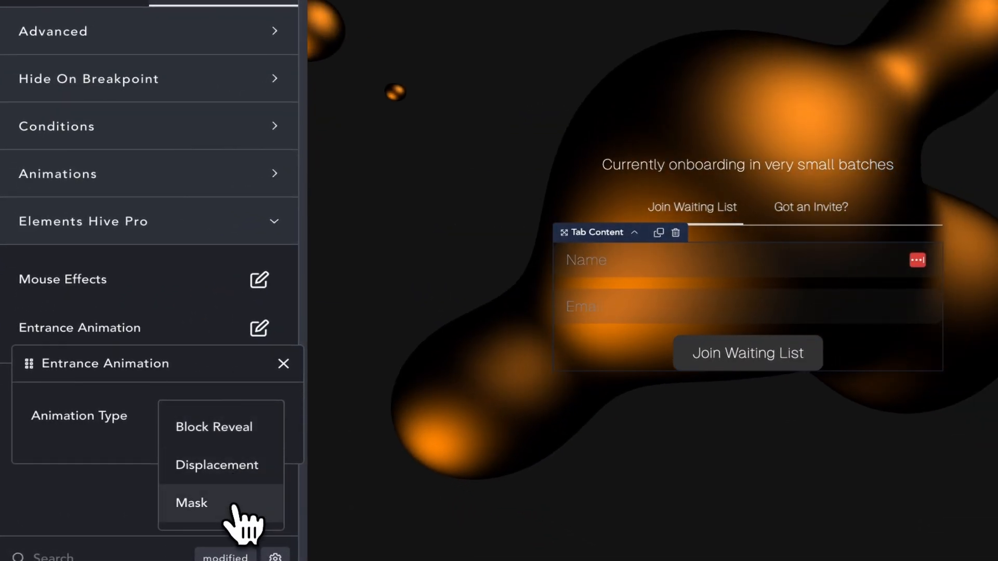
pyautogui.click(233, 505)
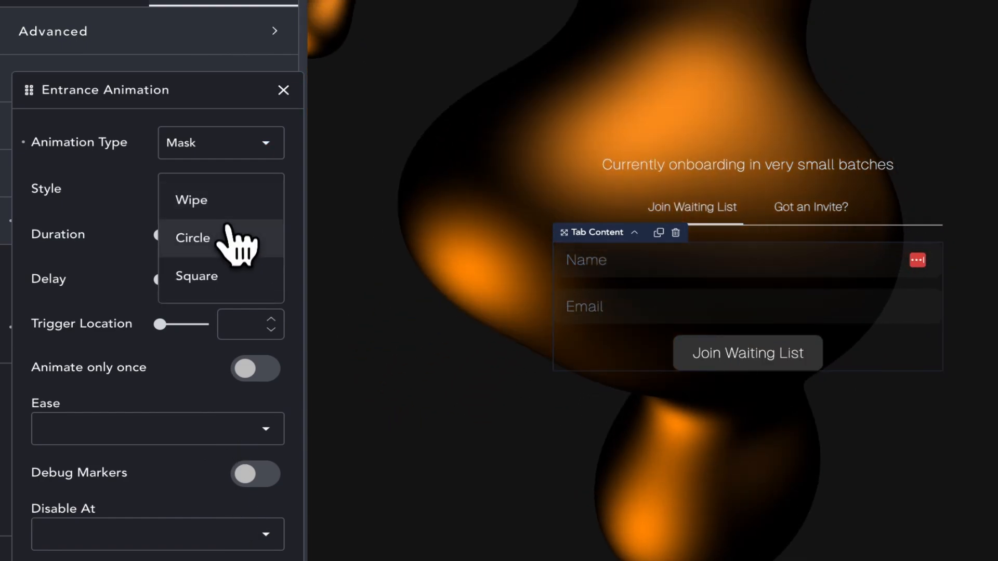
pyautogui.click(227, 227)
pyautogui.click(244, 197)
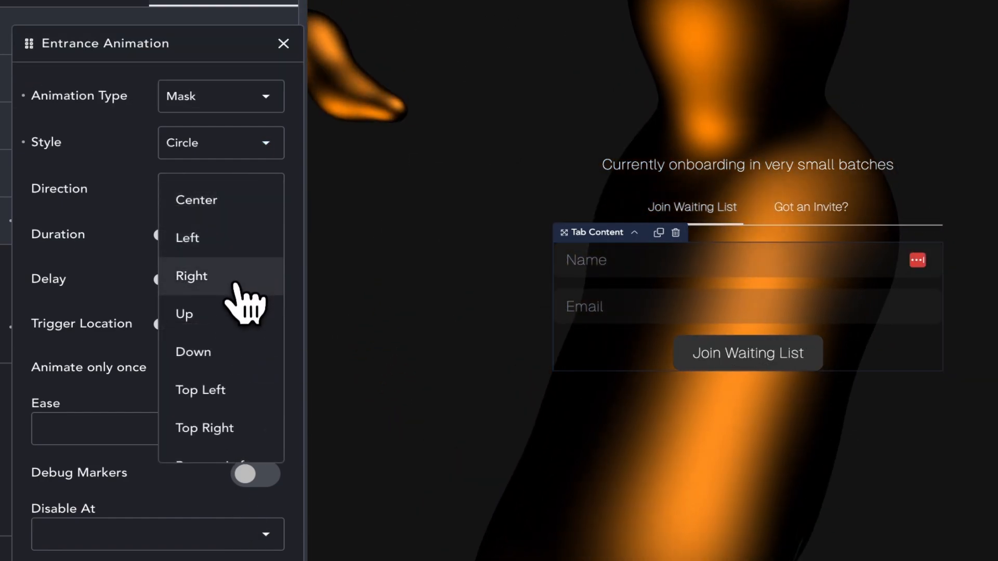
pyautogui.click(232, 349)
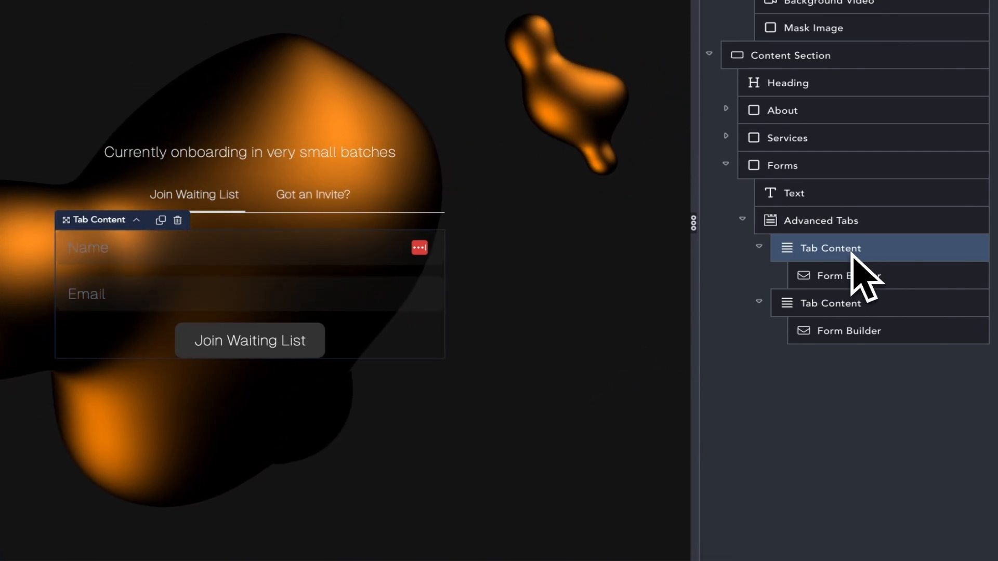
# - Copy the first Tab Content, paste only its settings onto the second one, and switch between both tabs to preview the animation
pyautogui.rightClick(851, 254)
pyautogui.click(858, 265)
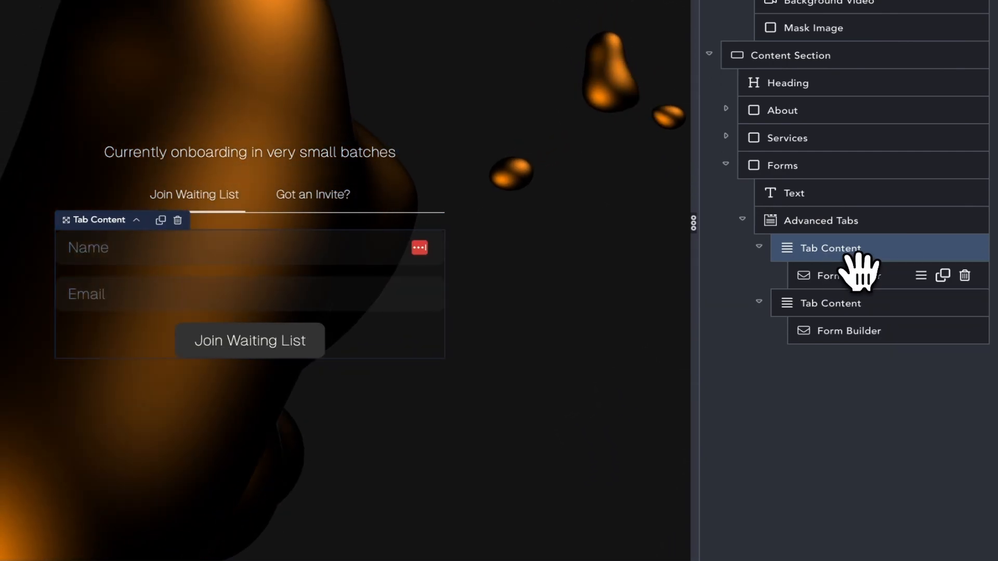
pyautogui.click(842, 303)
pyautogui.rightClick(838, 307)
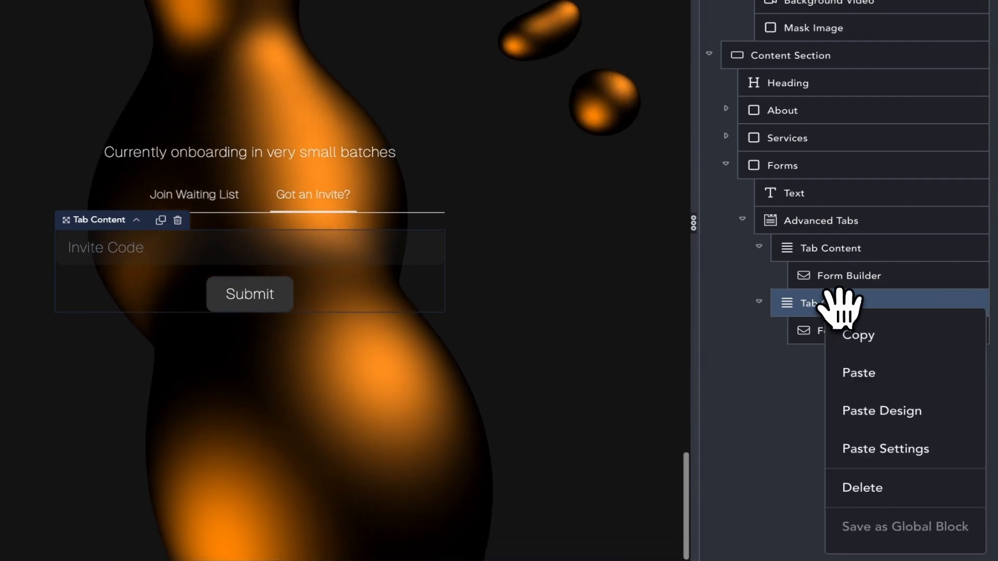
pyautogui.click(884, 450)
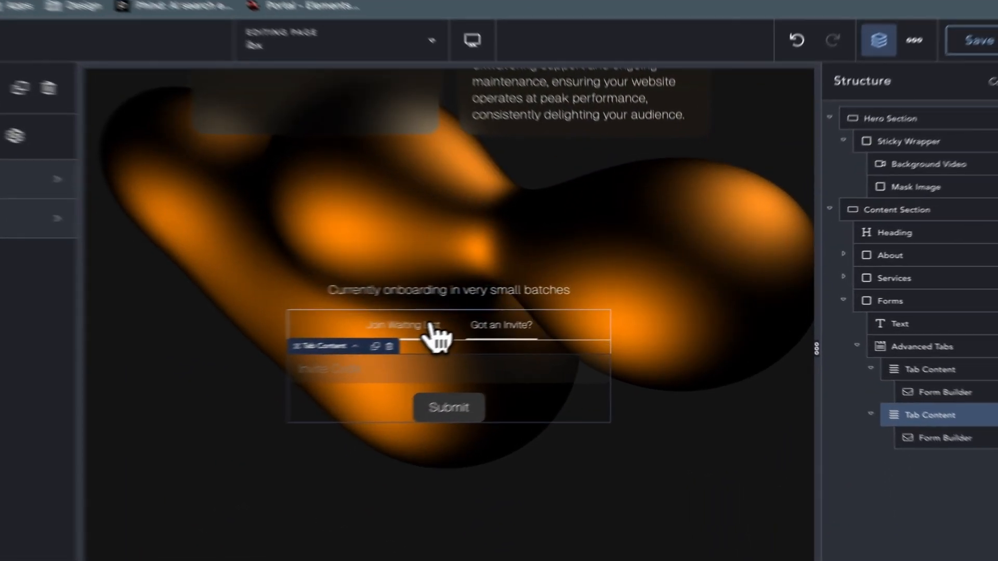
pyautogui.click(444, 294)
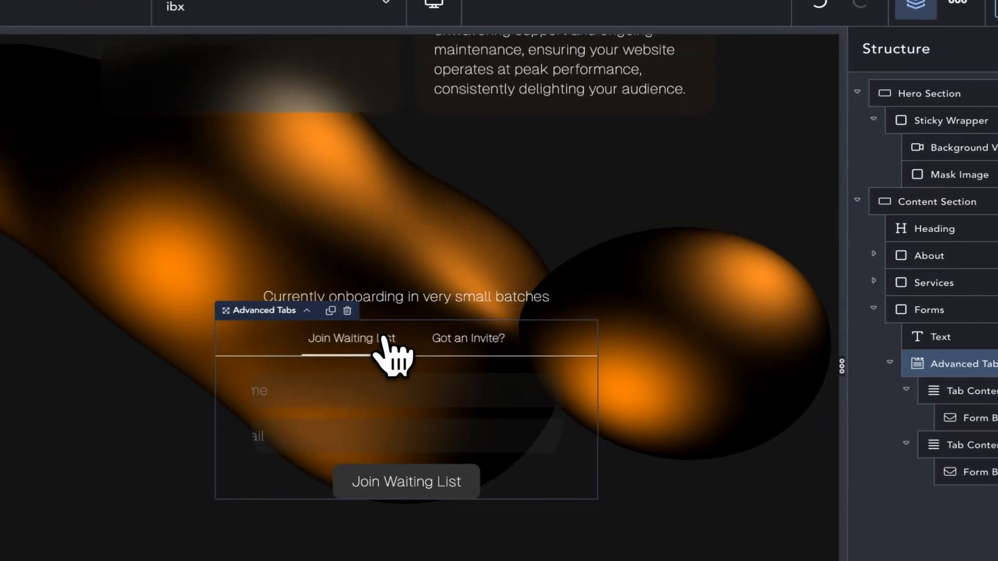
pyautogui.click(497, 295)
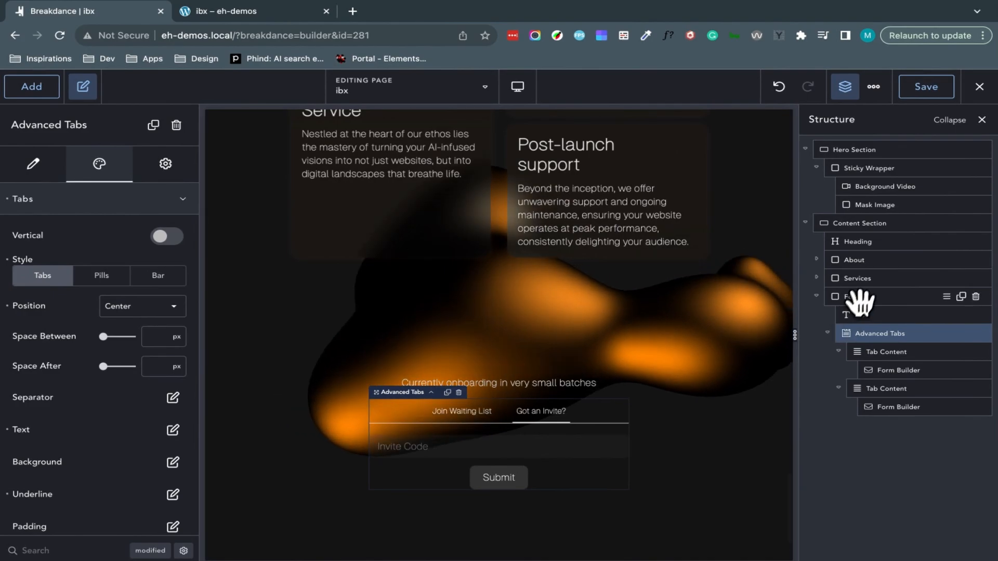
# - Review the Forms div's spacing settings and look over the page sections above it
pyautogui.click(863, 296)
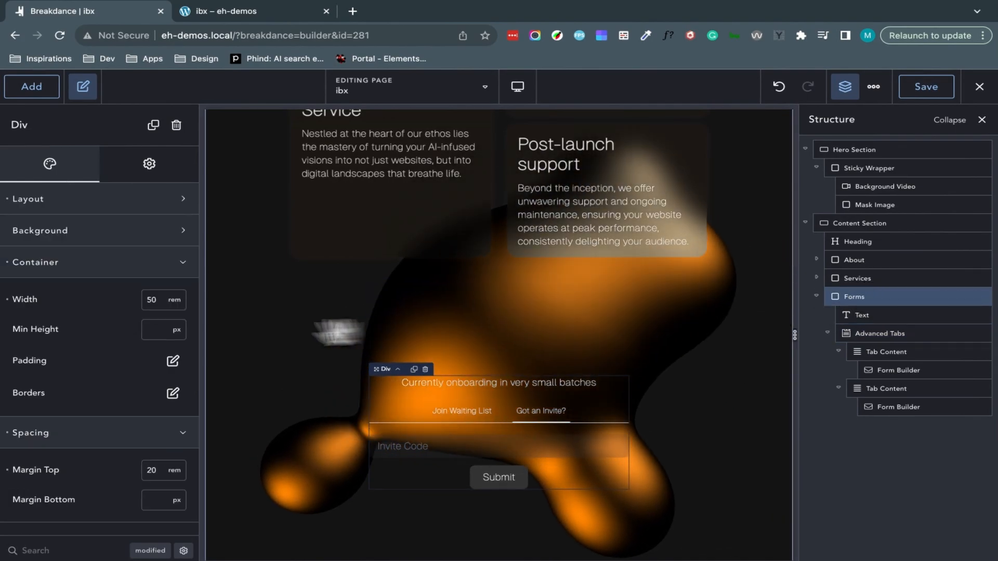
pyautogui.click(95, 260)
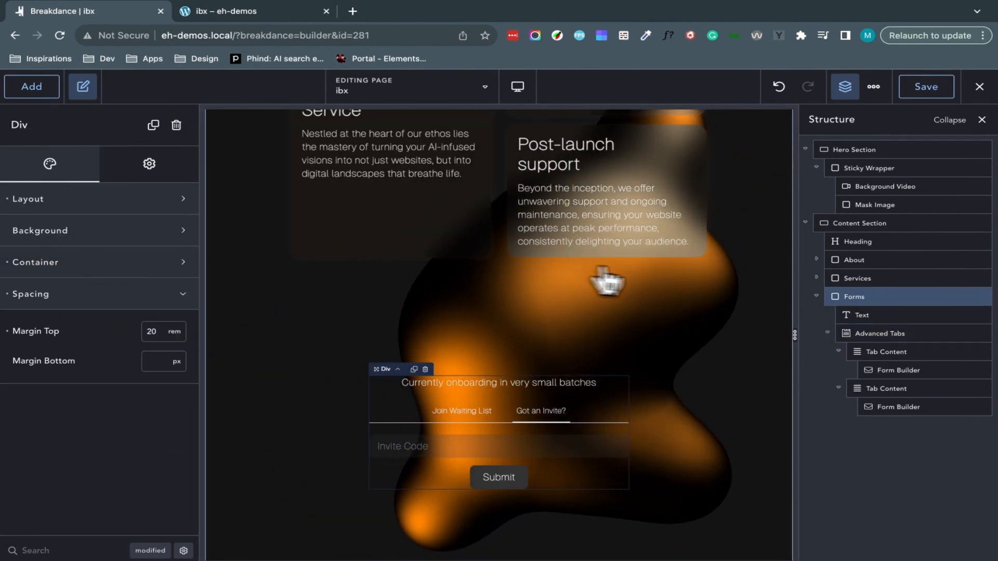
pyautogui.scroll(-2, 688, 283)
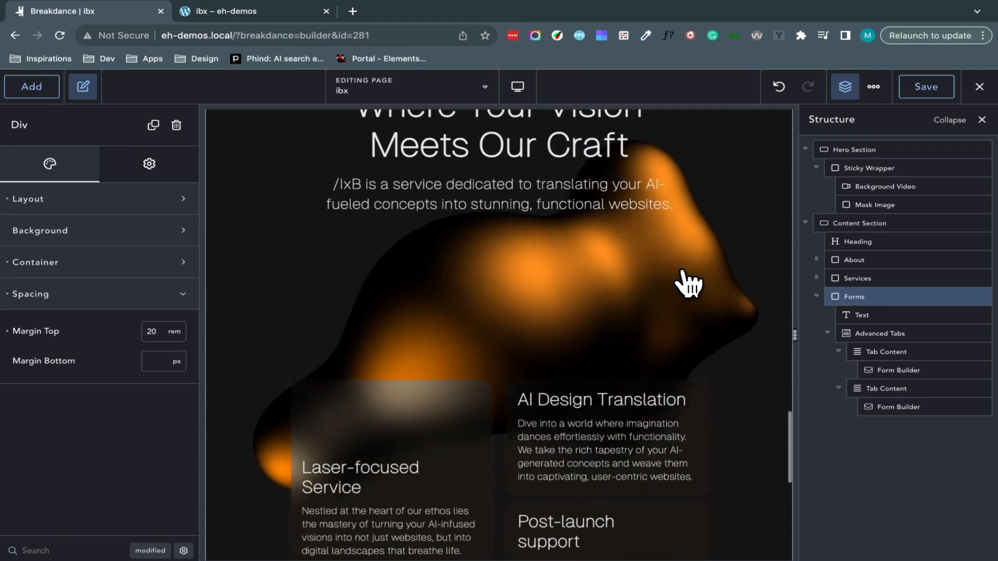
pyautogui.scroll(5, 689, 283)
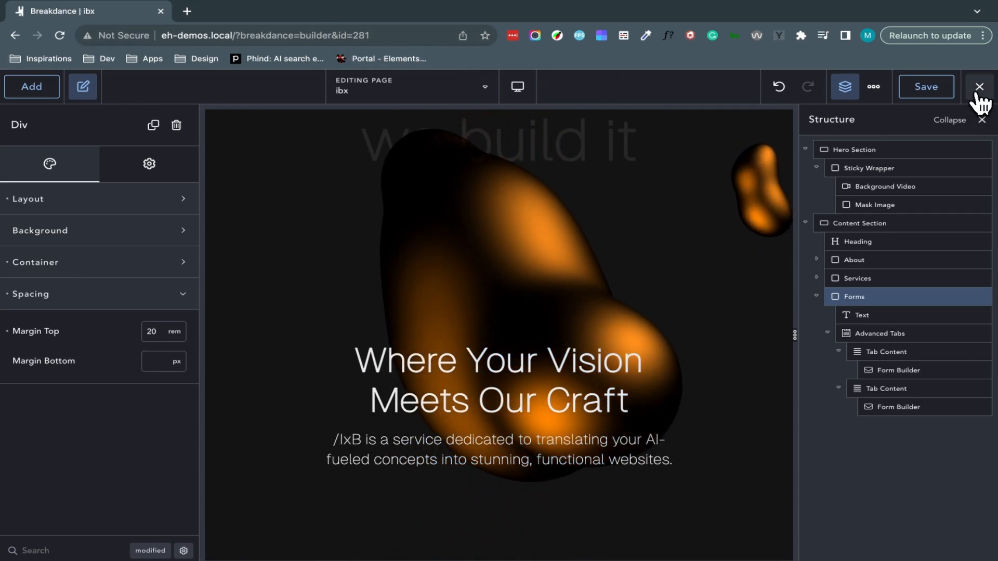
# - Open the ibx page on the front end and review it from the video hero down to the forms
pyautogui.click(942, 126)
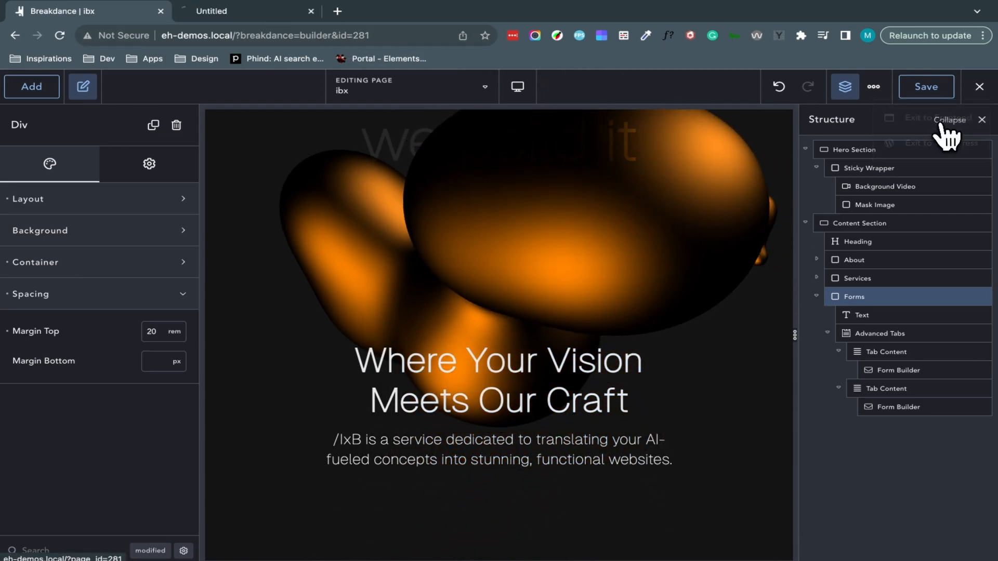
pyautogui.click(293, 19)
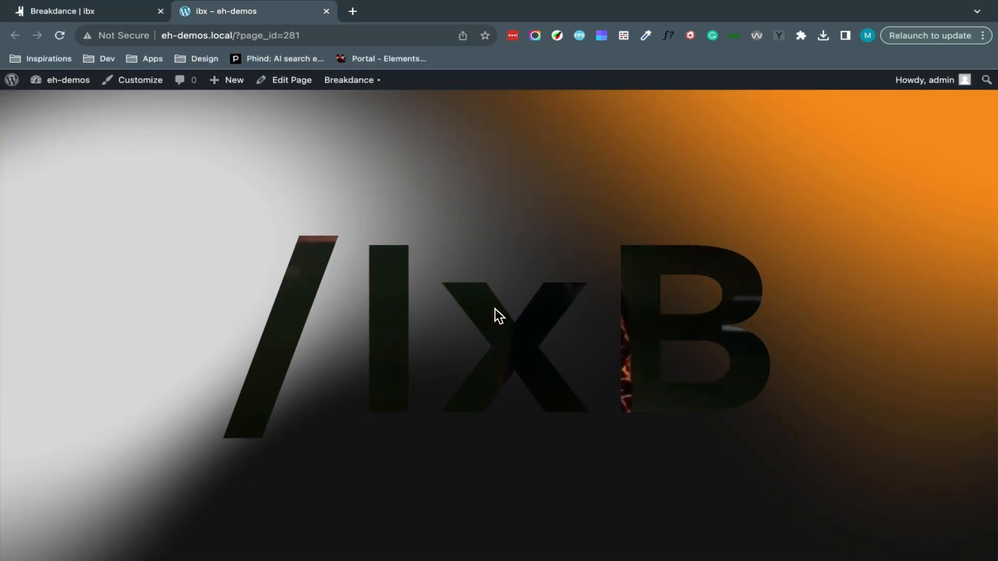
pyautogui.scroll(-10, 495, 309)
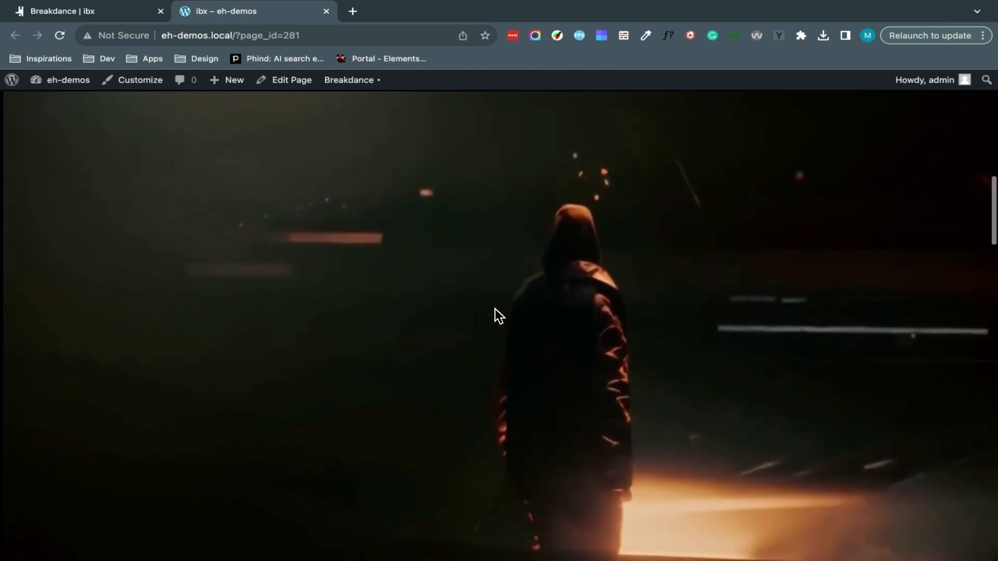
pyautogui.scroll(-5, 495, 308)
pyautogui.scroll(-5, 495, 309)
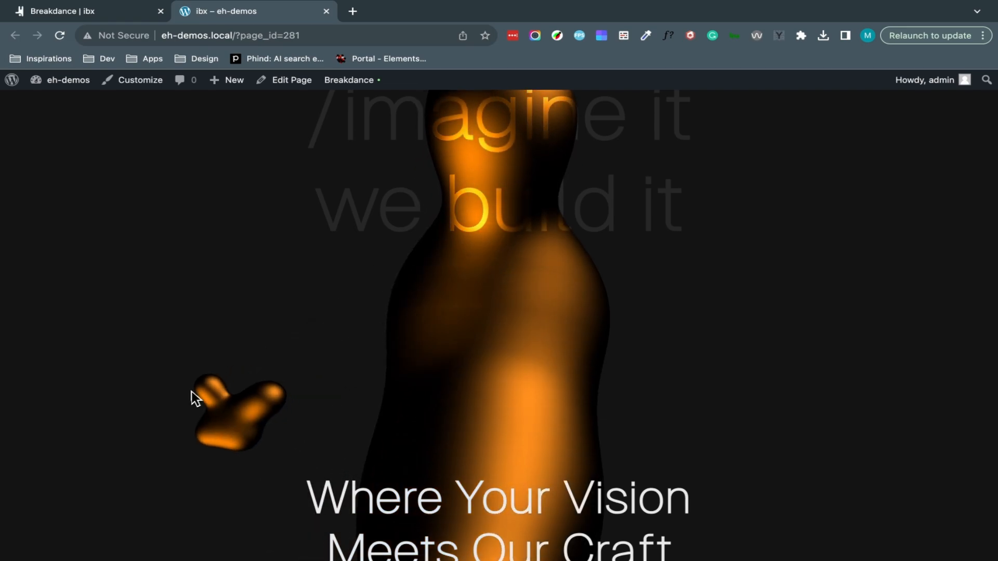
pyautogui.scroll(-10, 191, 392)
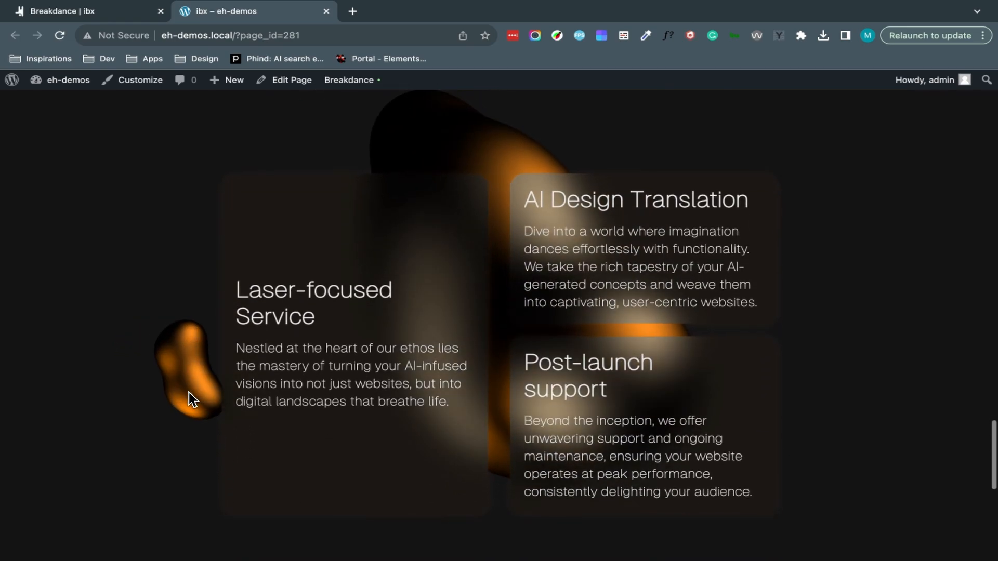
pyautogui.scroll(-10, 189, 392)
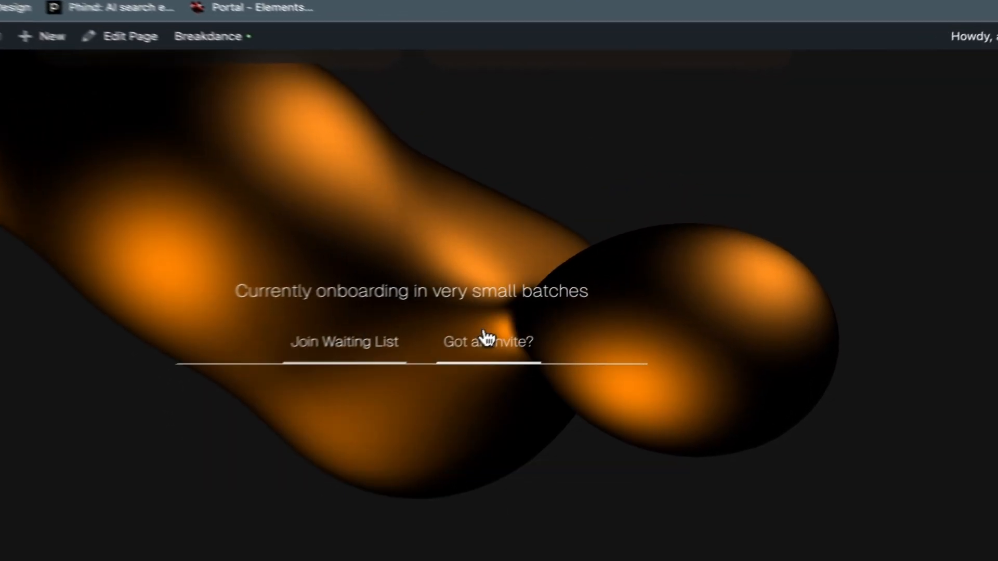
# - Test the live form tabs by switching between Got an Invite? and Join Waiting List
pyautogui.click(533, 306)
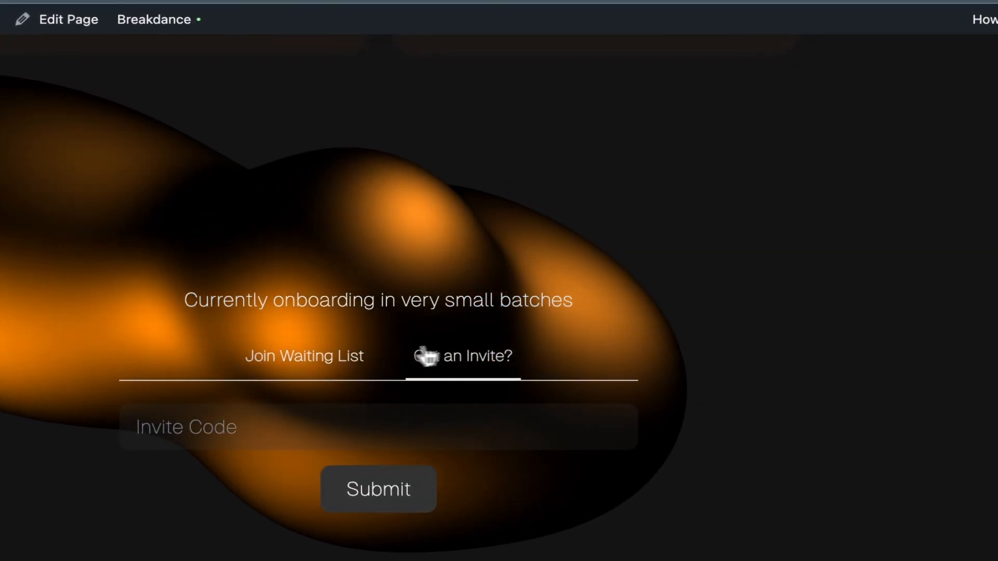
pyautogui.click(320, 367)
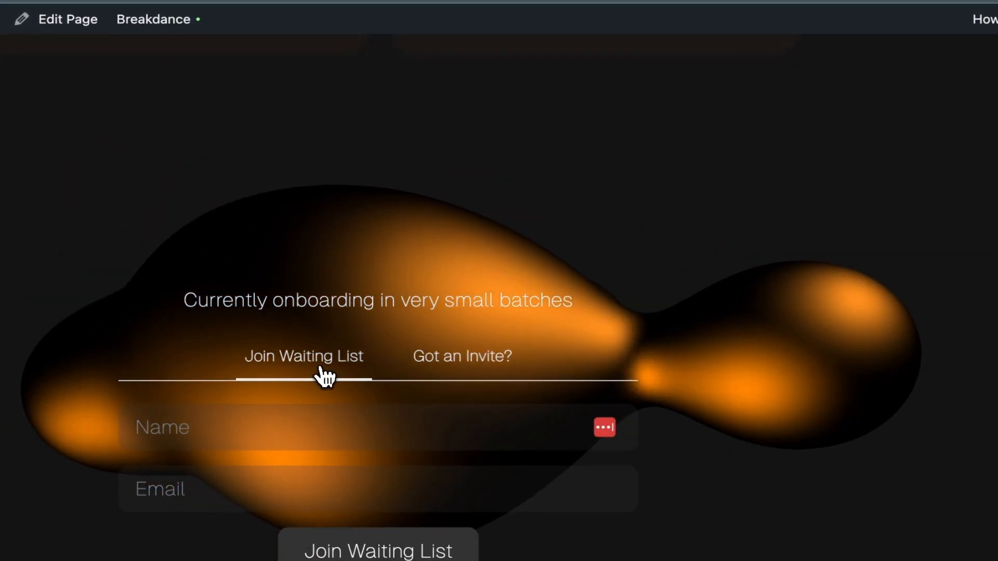
pyautogui.click(495, 373)
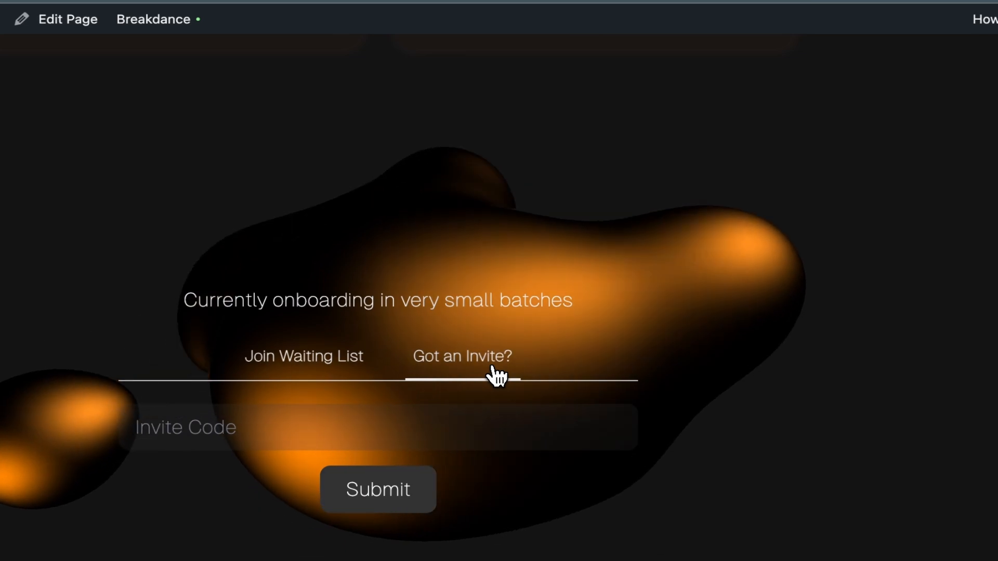